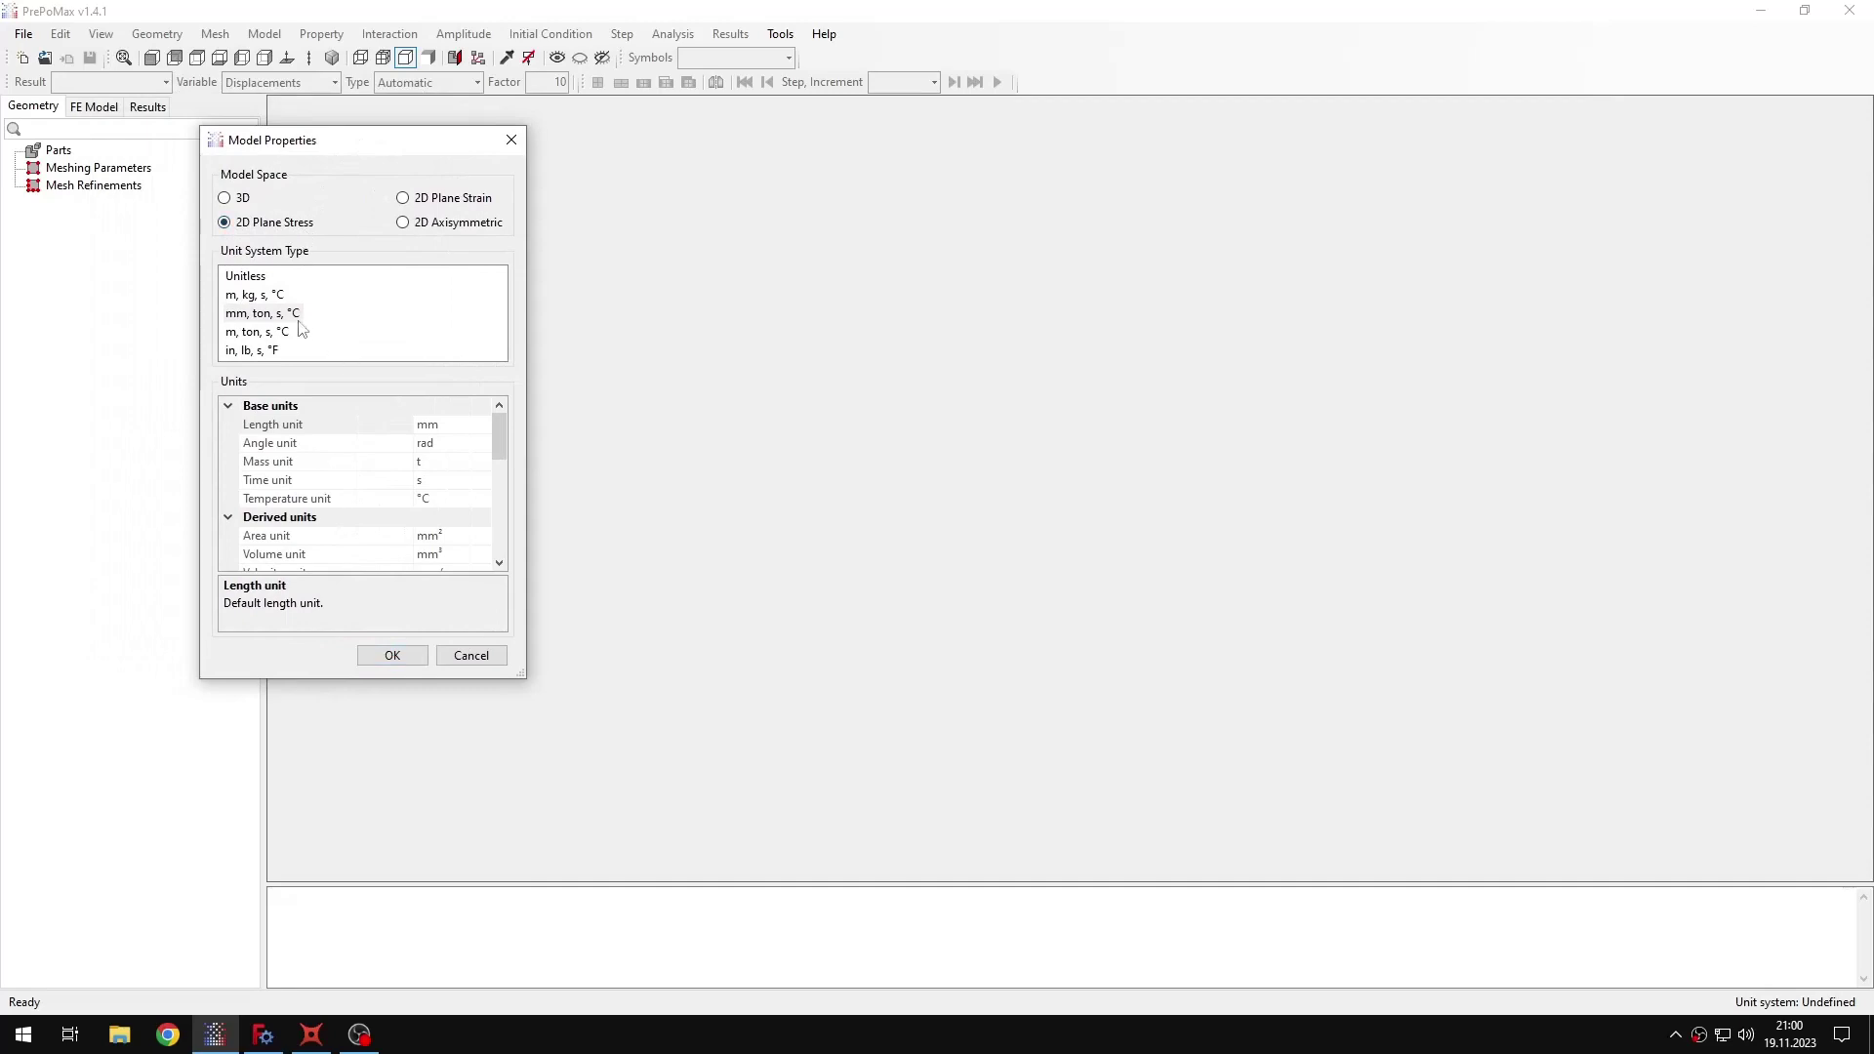
Confirm the 2D plane stress model in mm, ton, s, °C and import 'Tutorial 38 - explicit bar impact'.
left_click(410, 654)
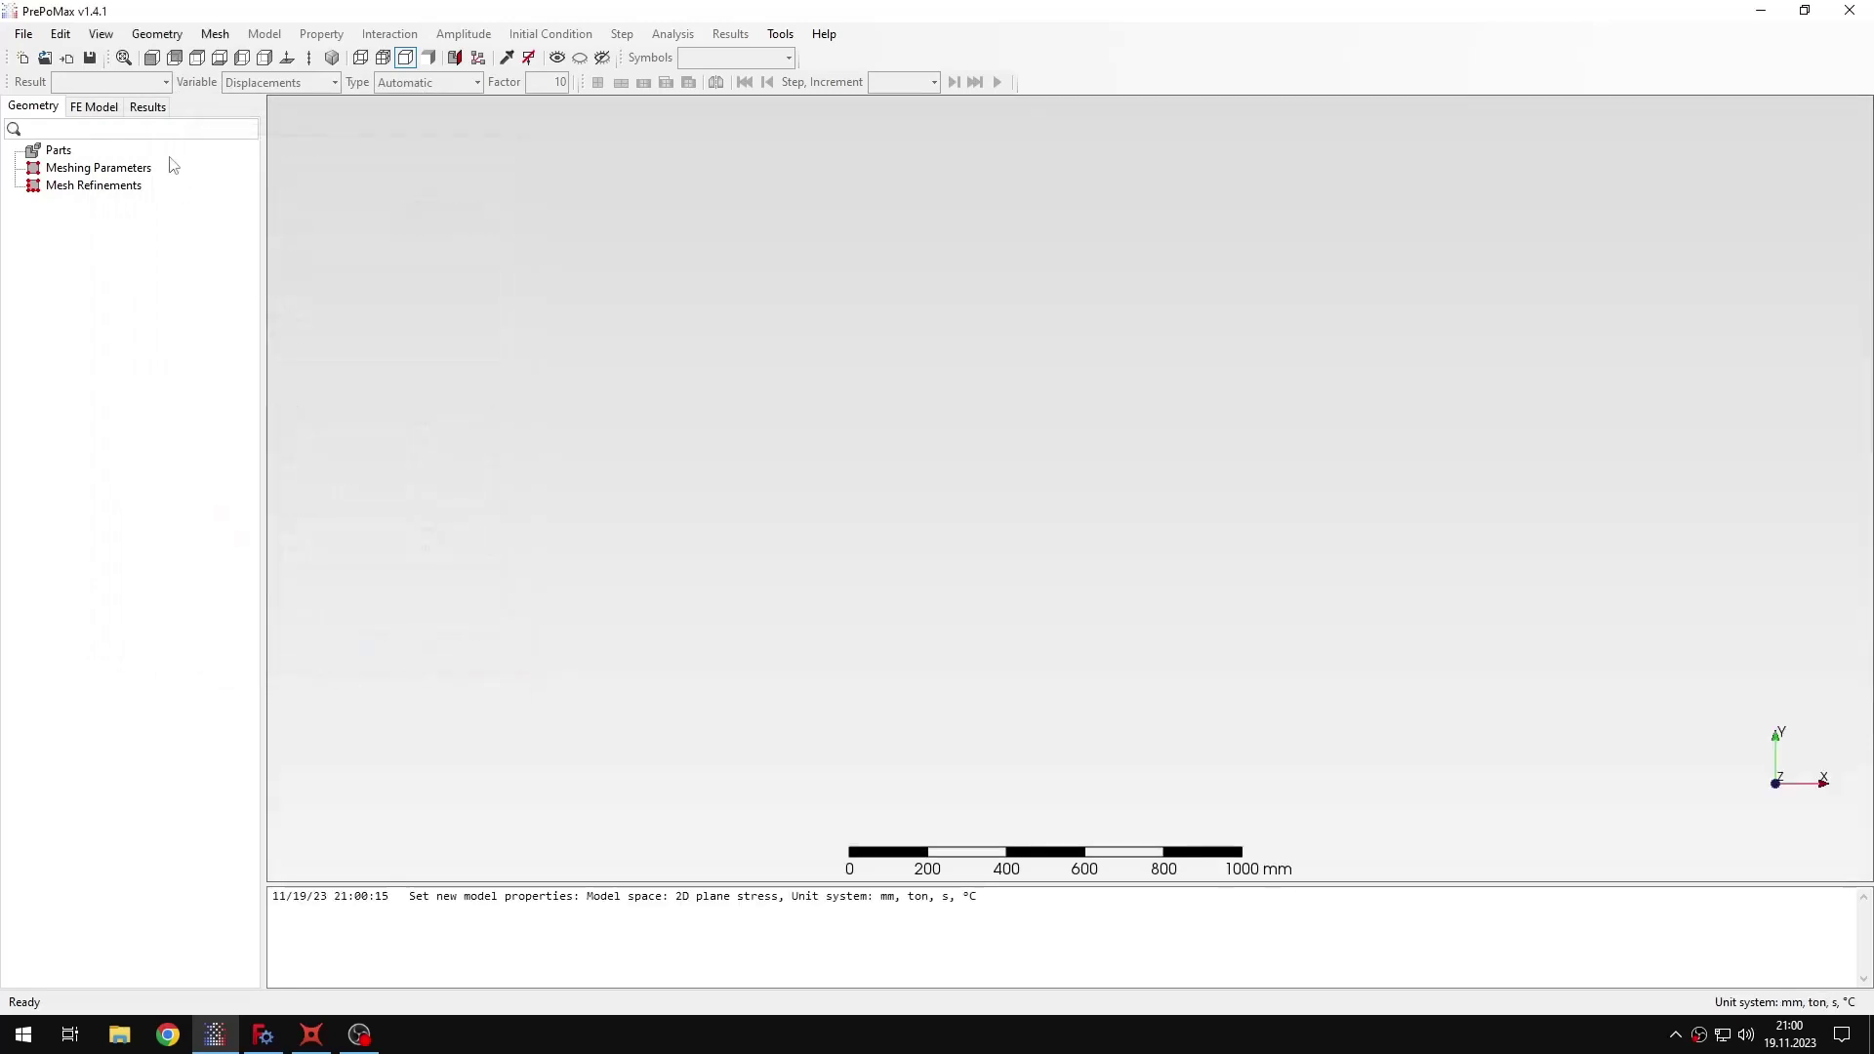
left_click(66, 57)
scroll(454, 293, "down", 4)
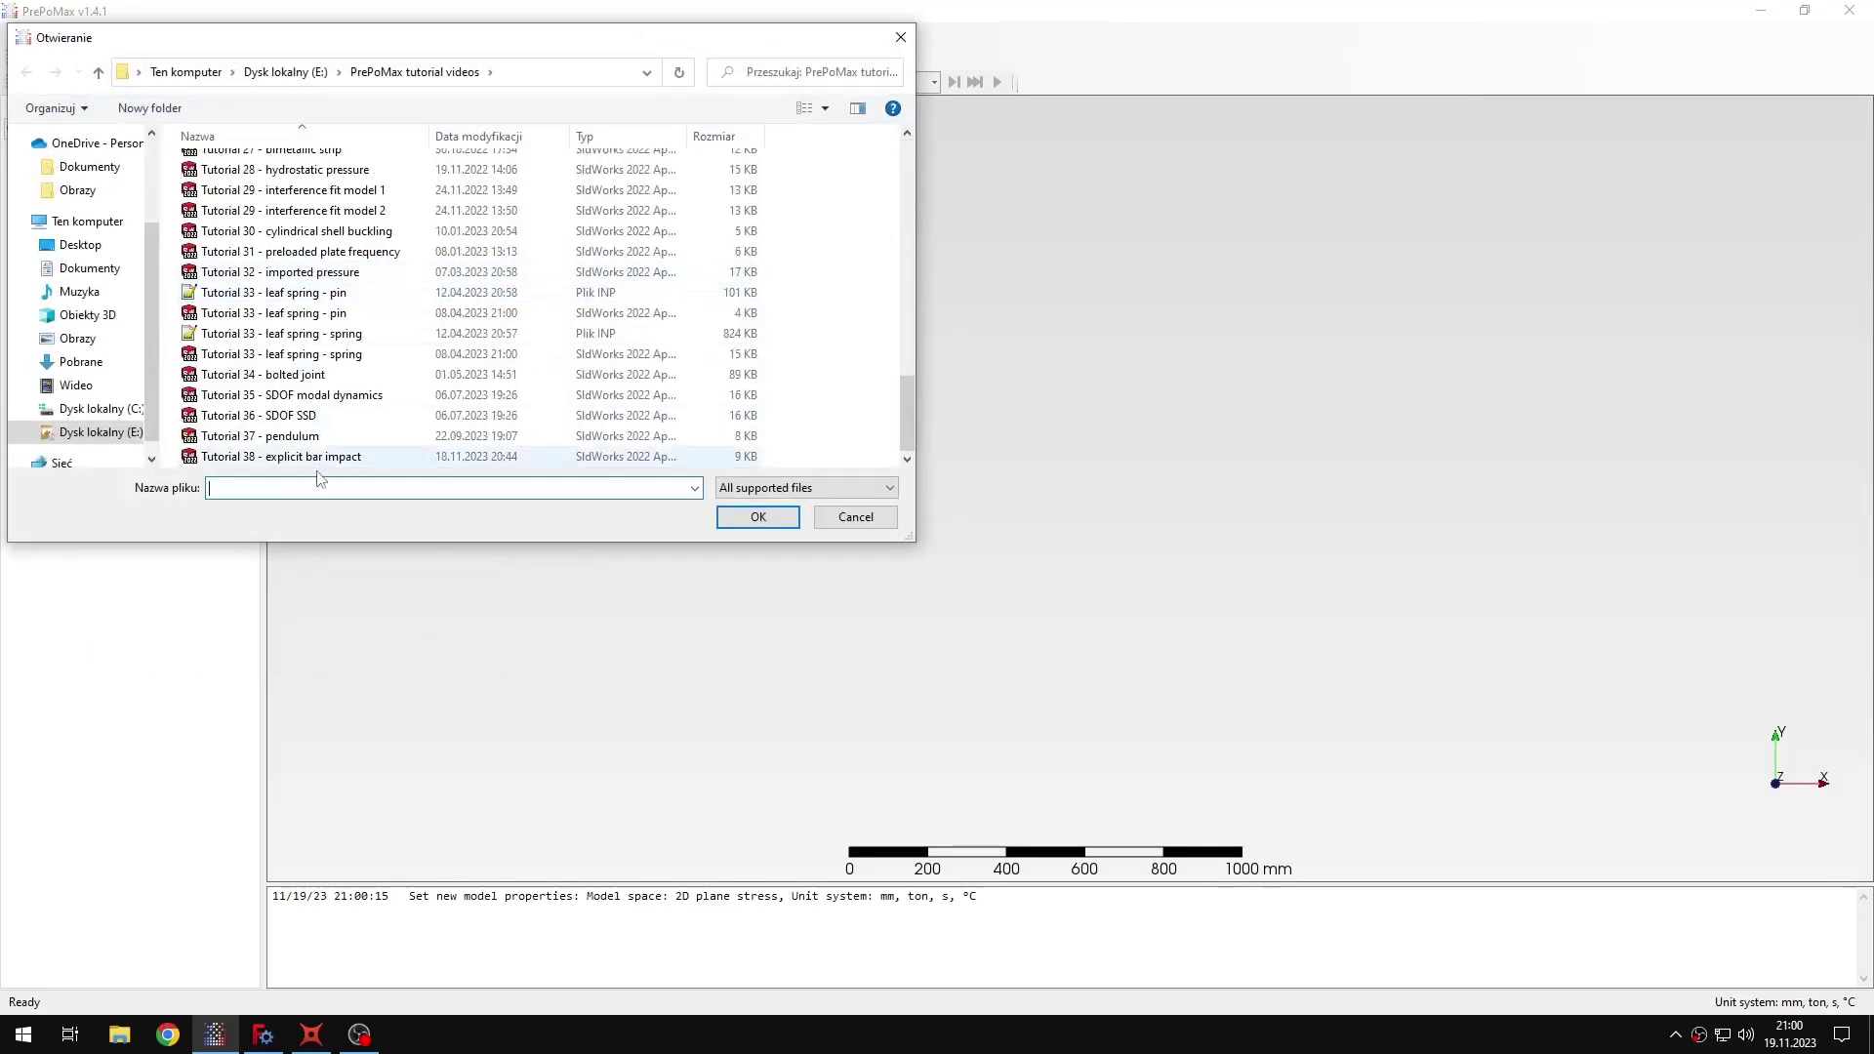
left_click(332, 456)
left_click(776, 520)
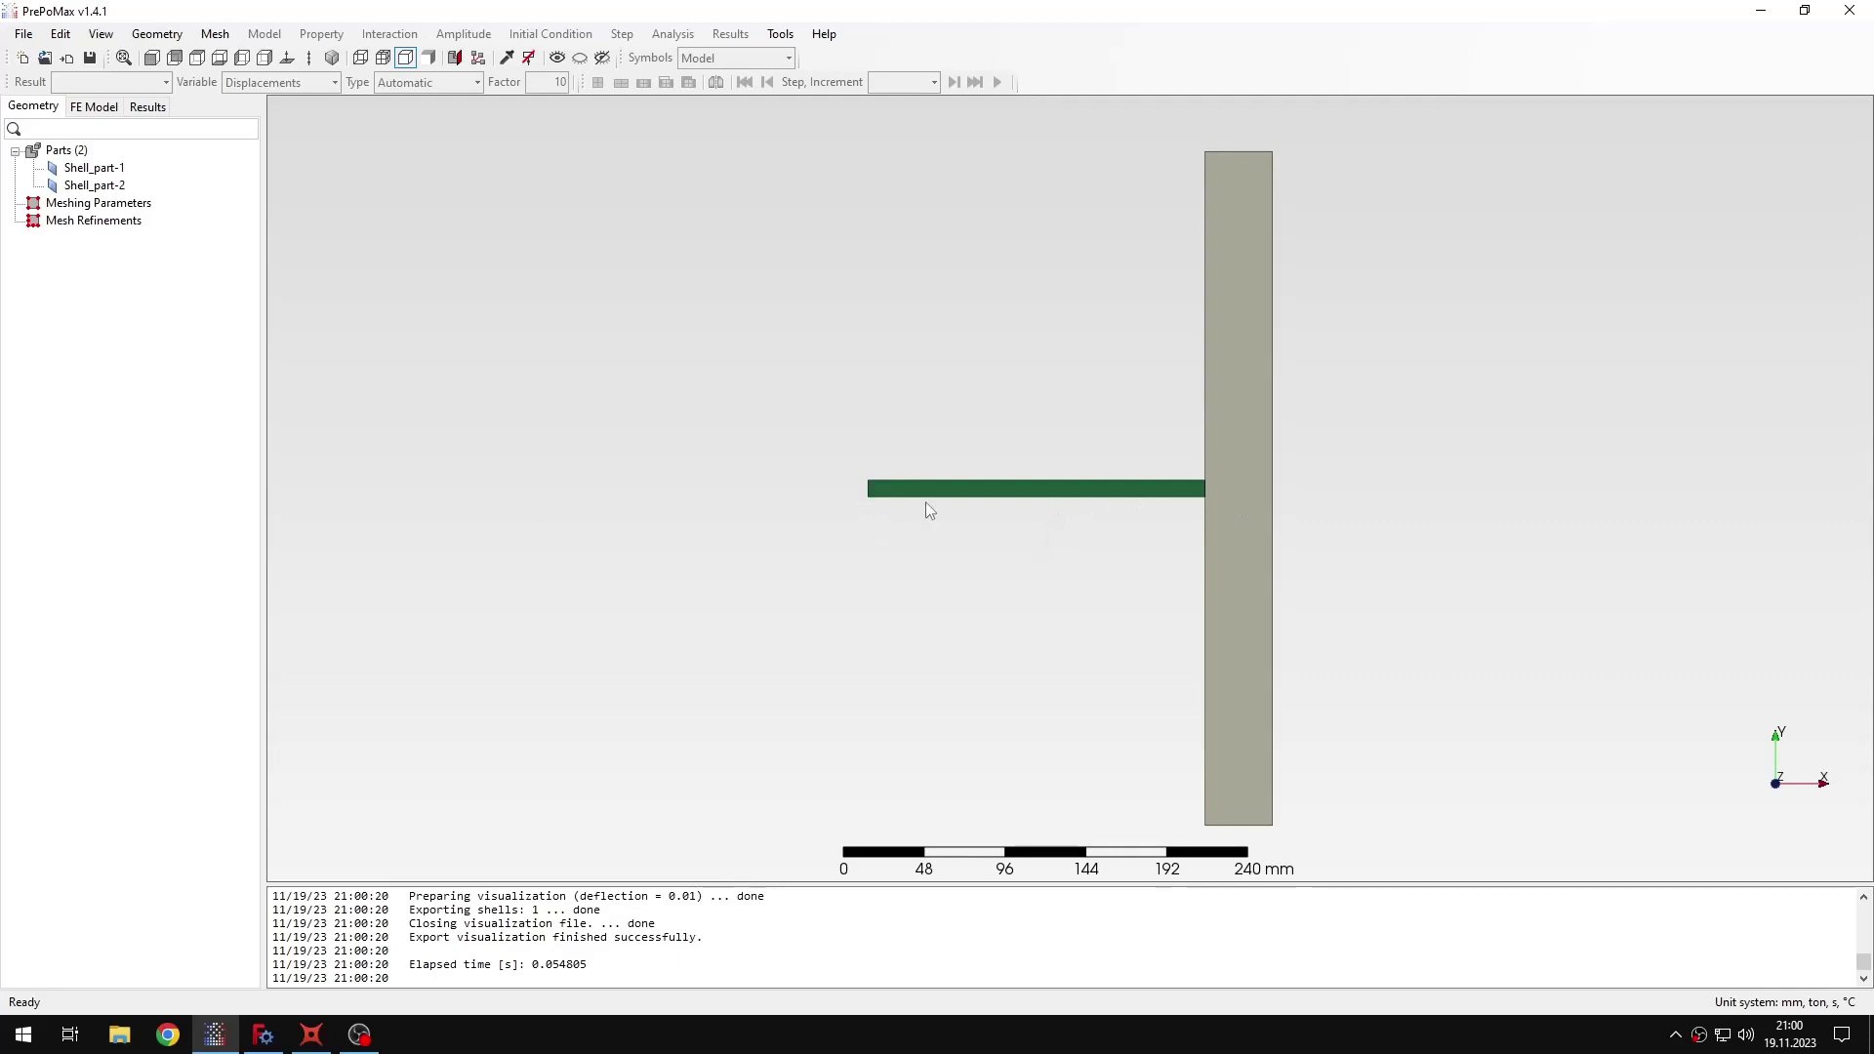
Create meshing parameters for the bar with advanced settings and a 4 mm maximum element size.
double_click(137, 206)
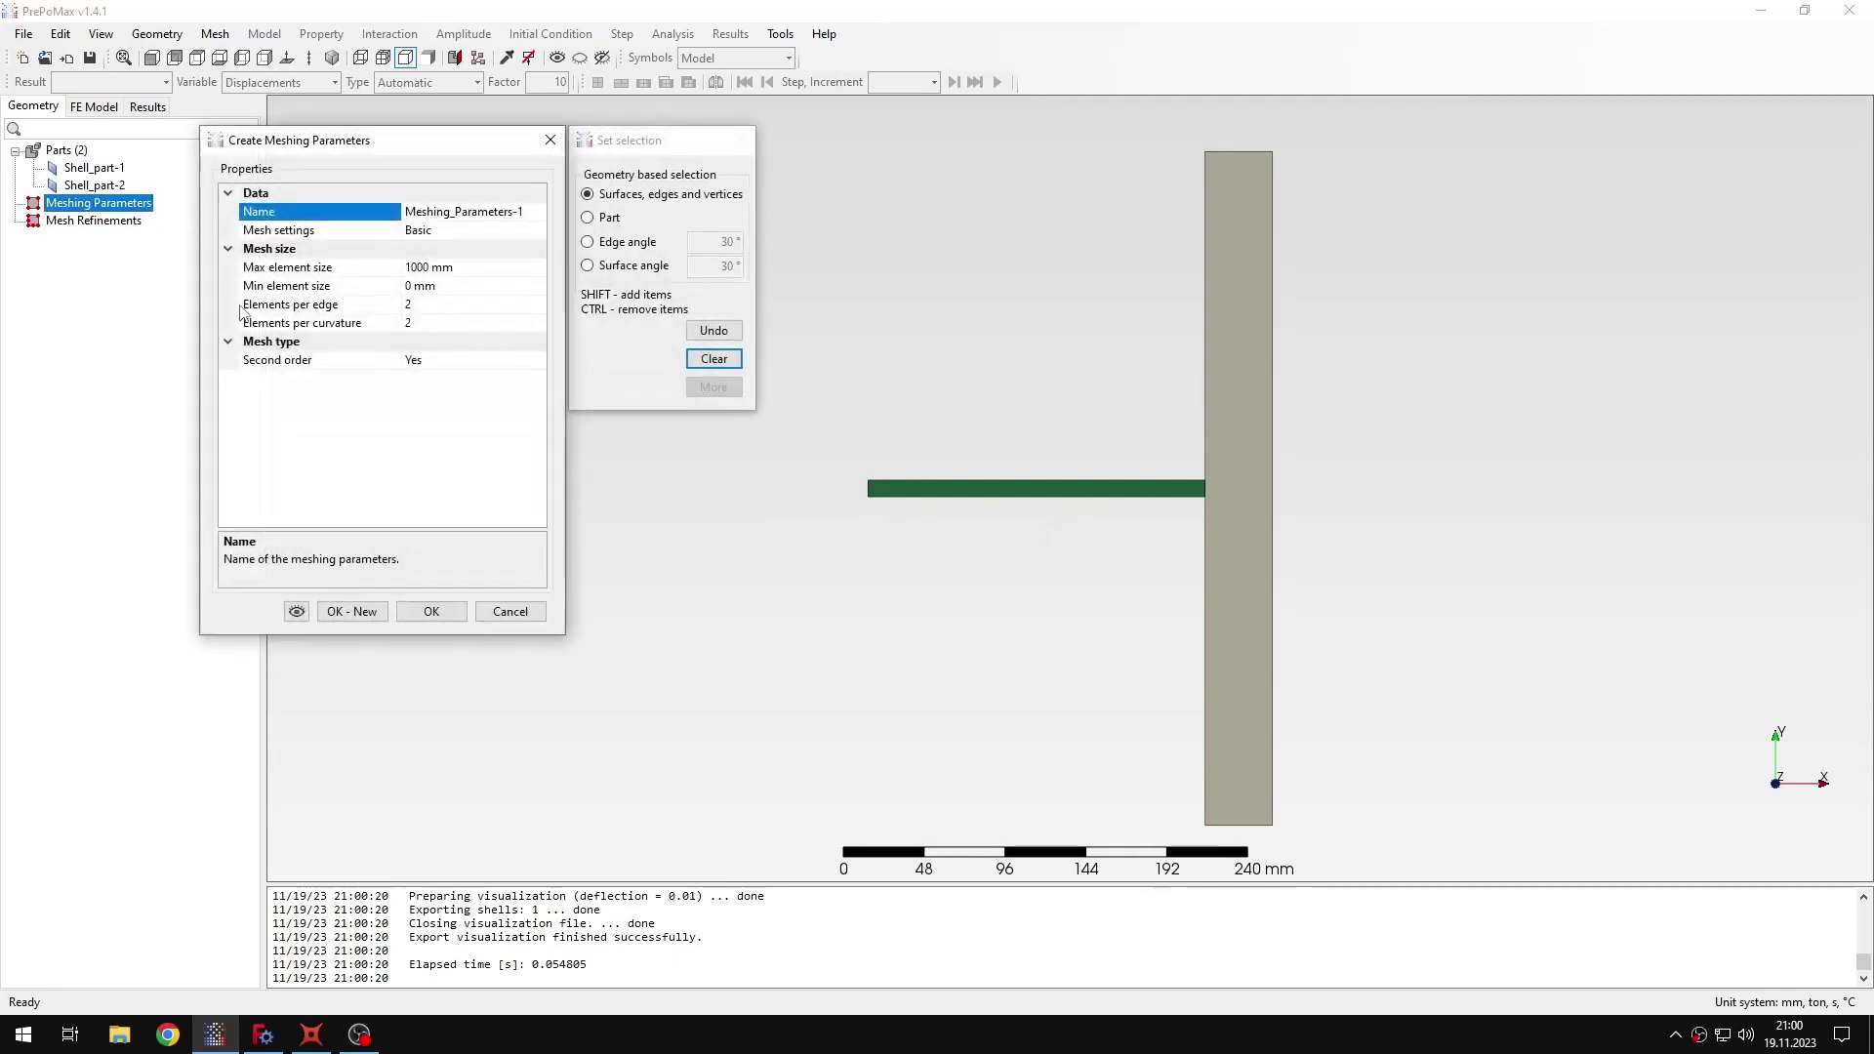
left_click(977, 488)
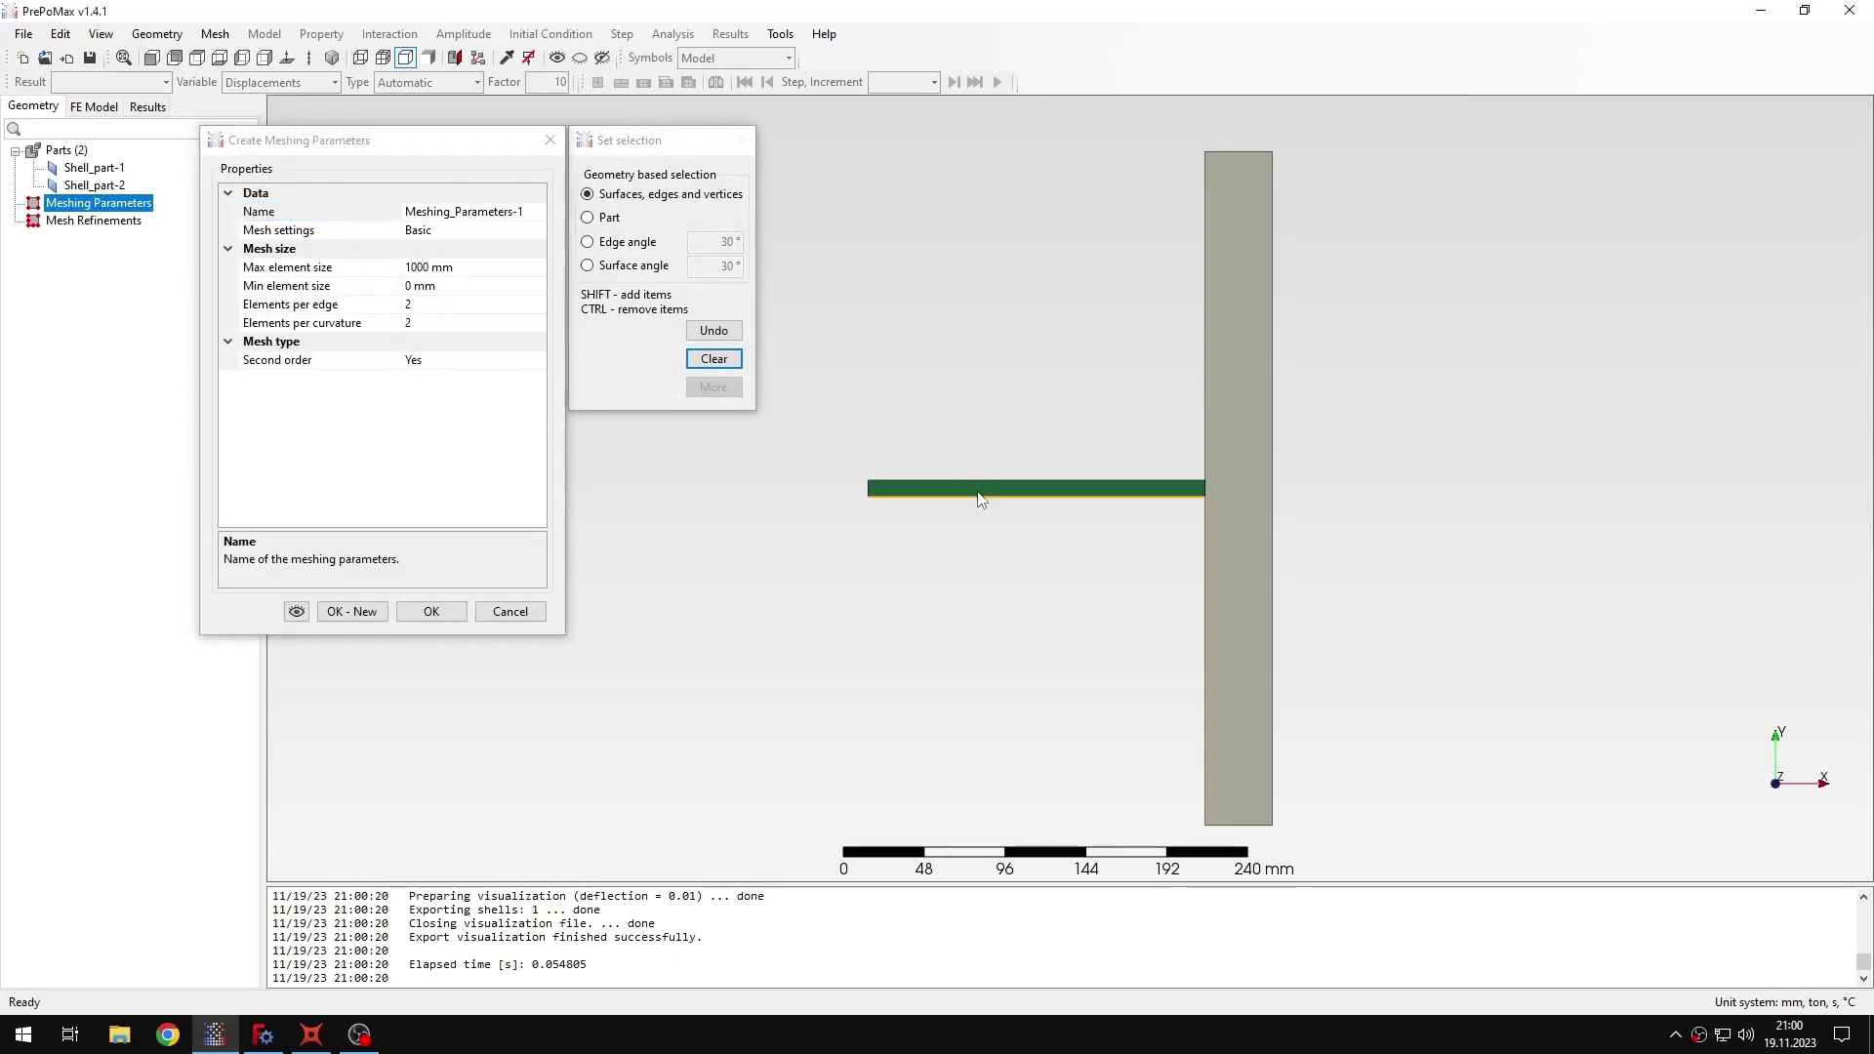
double_click(482, 231)
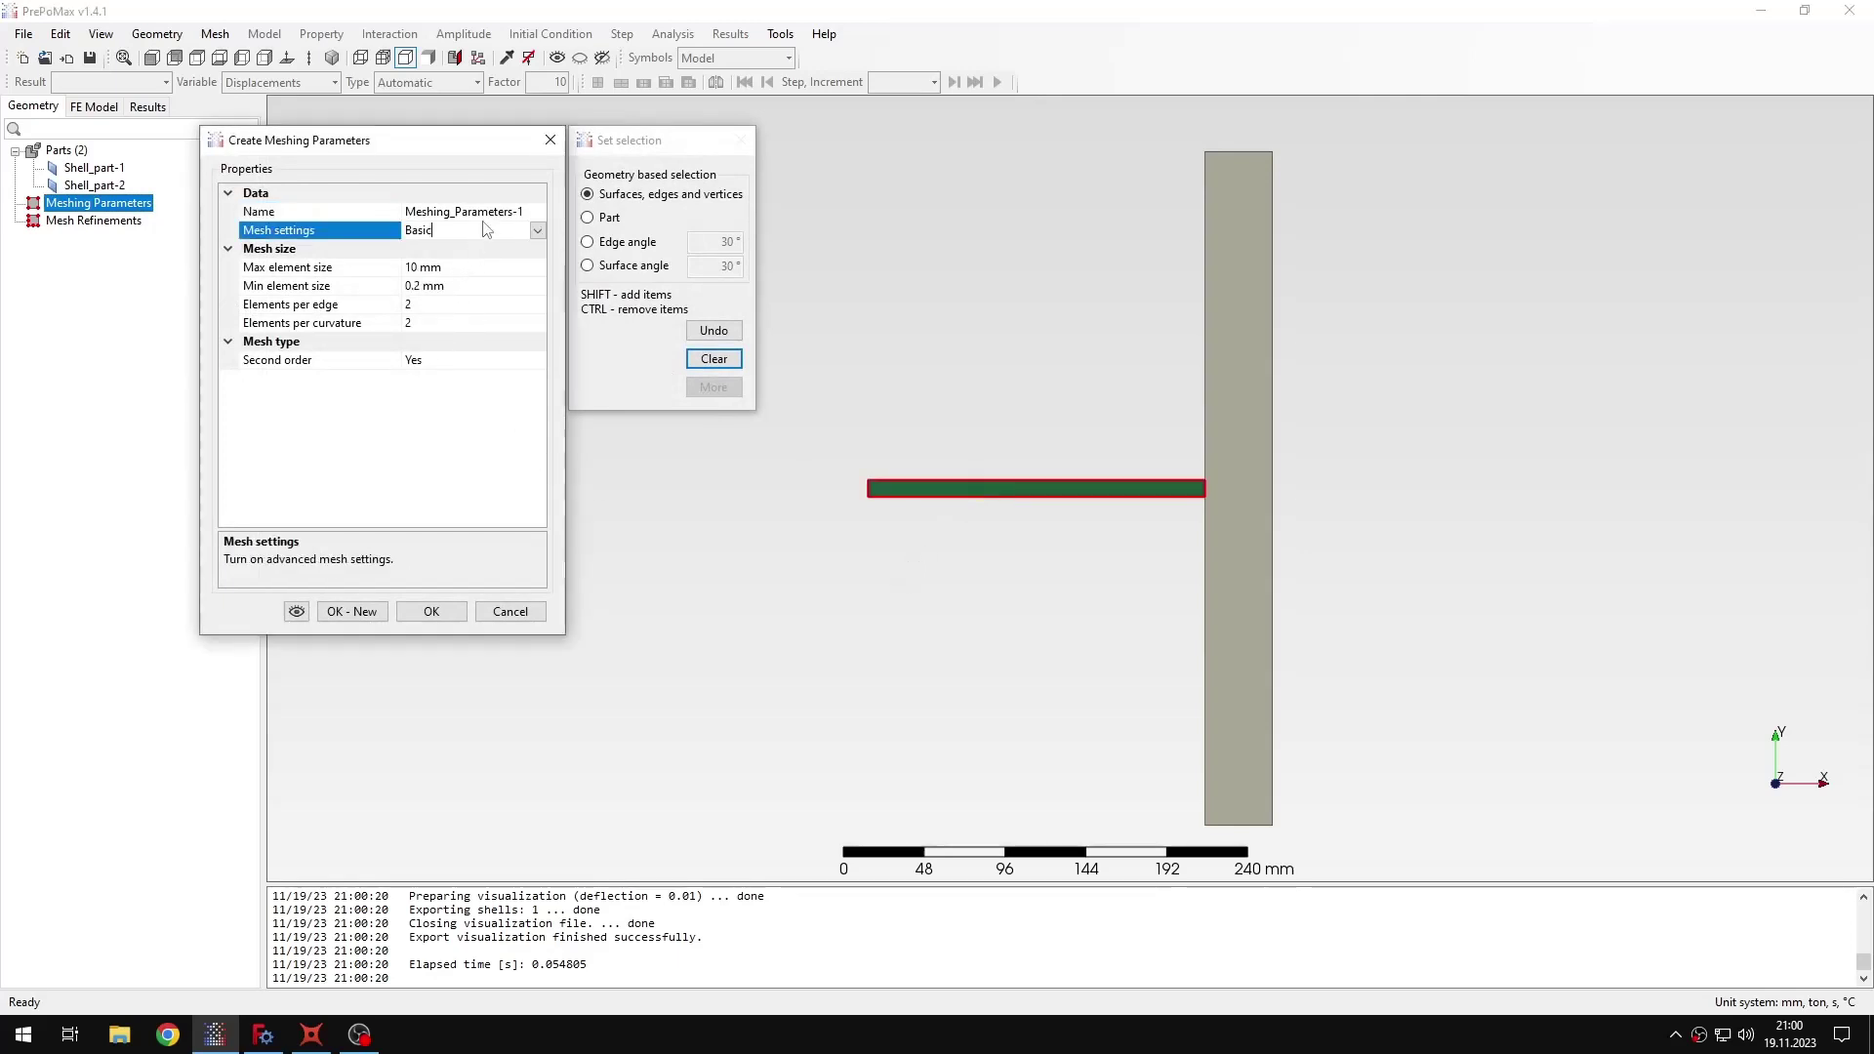
left_click_drag(541, 278, 540, 297)
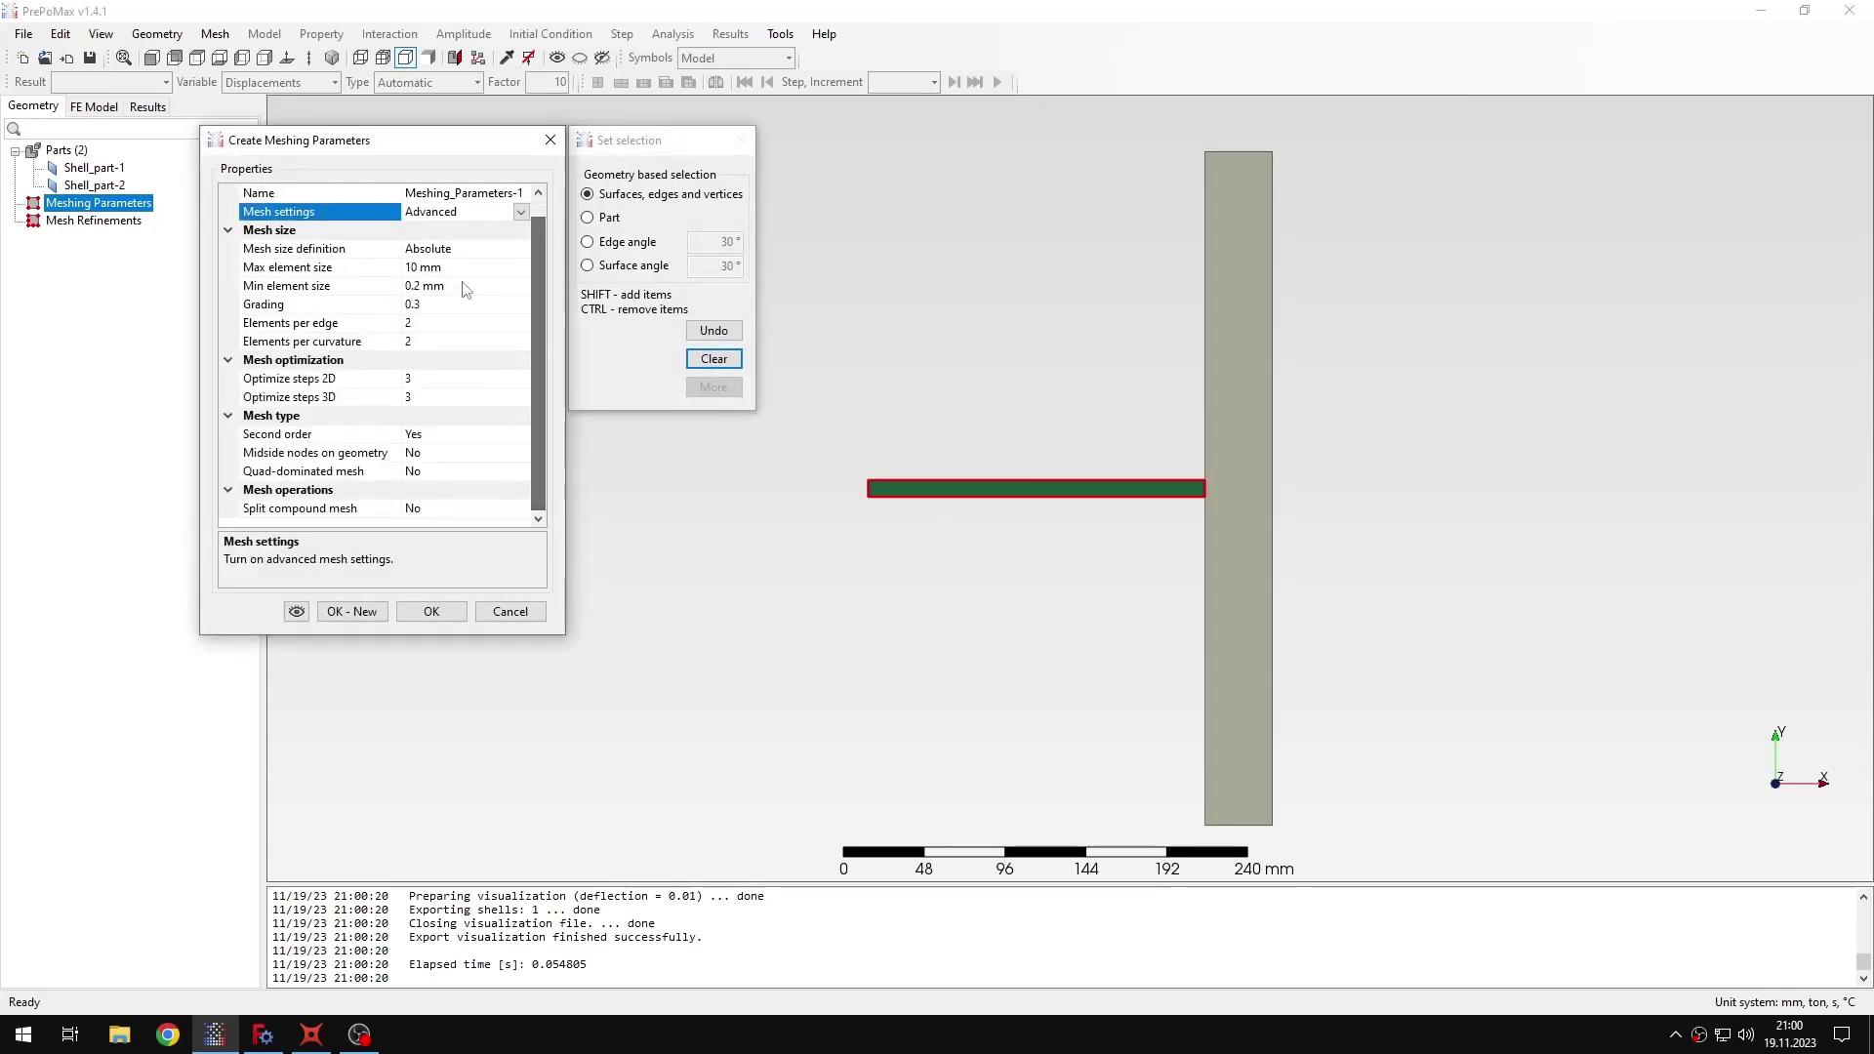
left_click(411, 267)
double_click(411, 267)
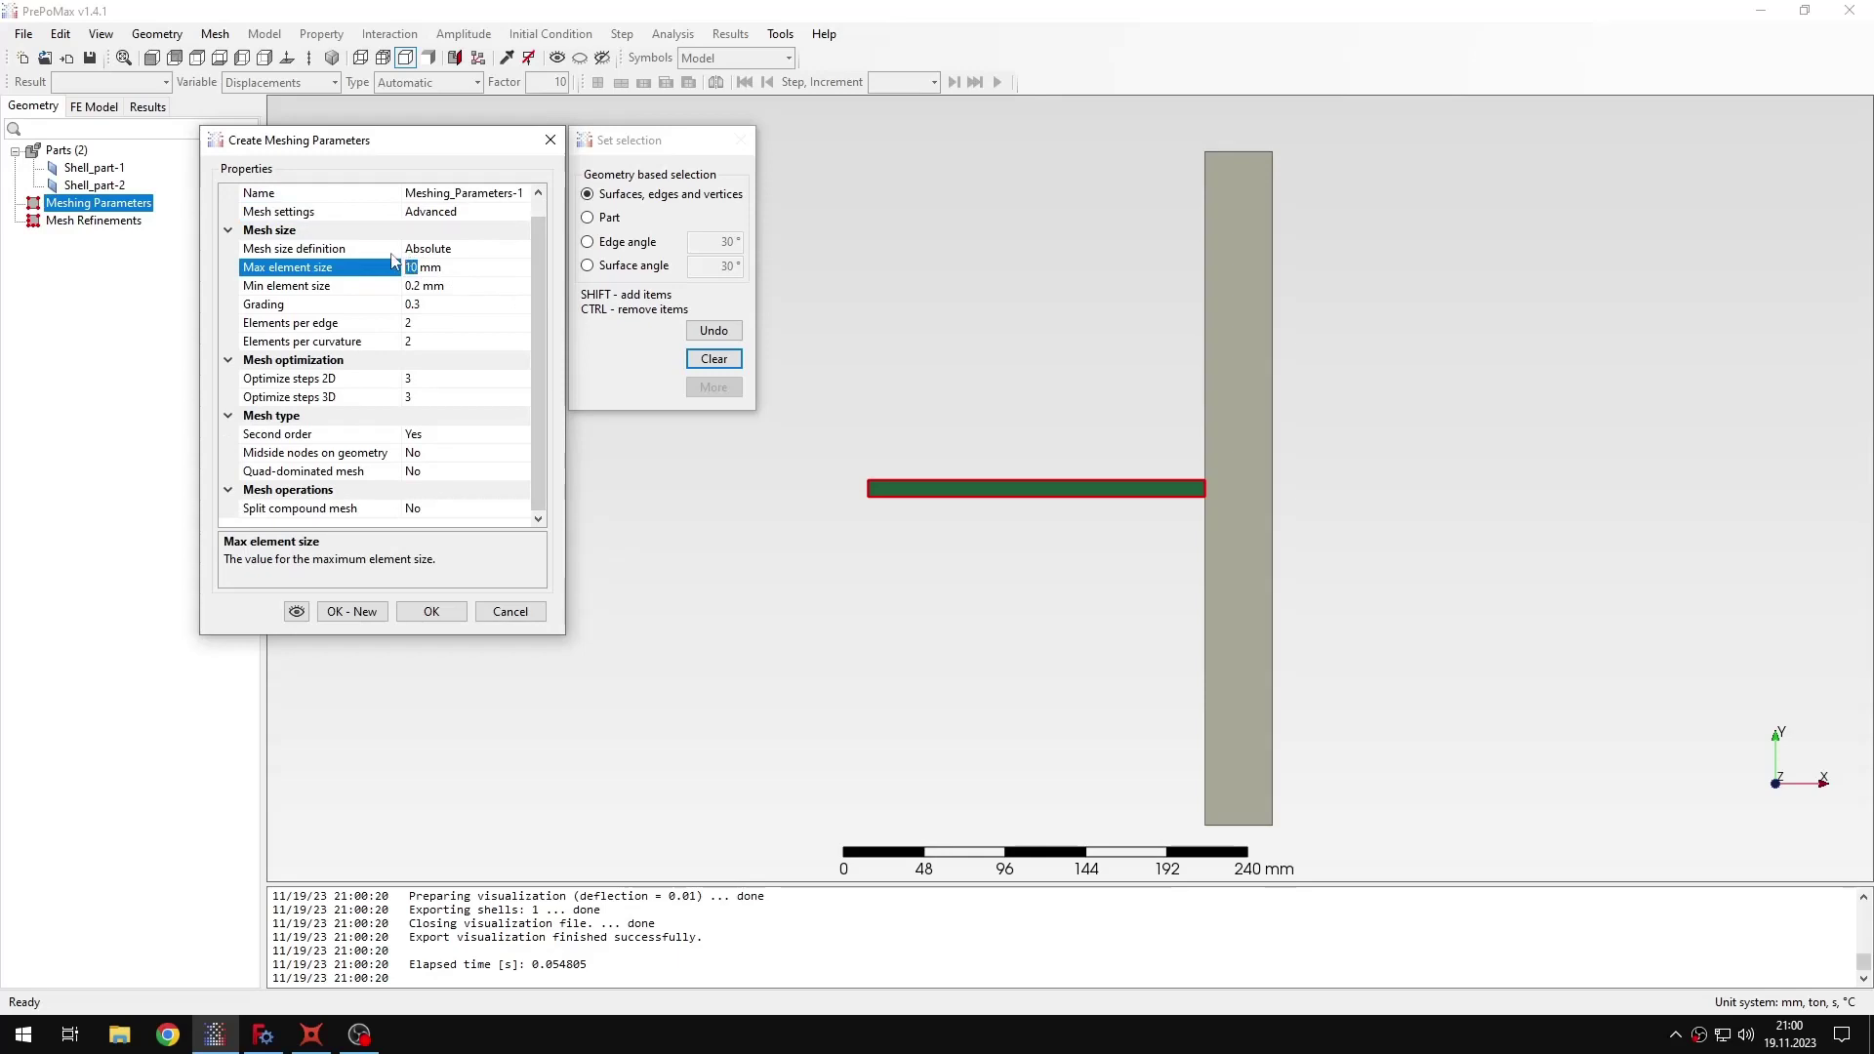
type("4")
Set the bar's minimum element size to 0.5 mm, enable quad-dominated meshing, and save.
left_click(417, 283)
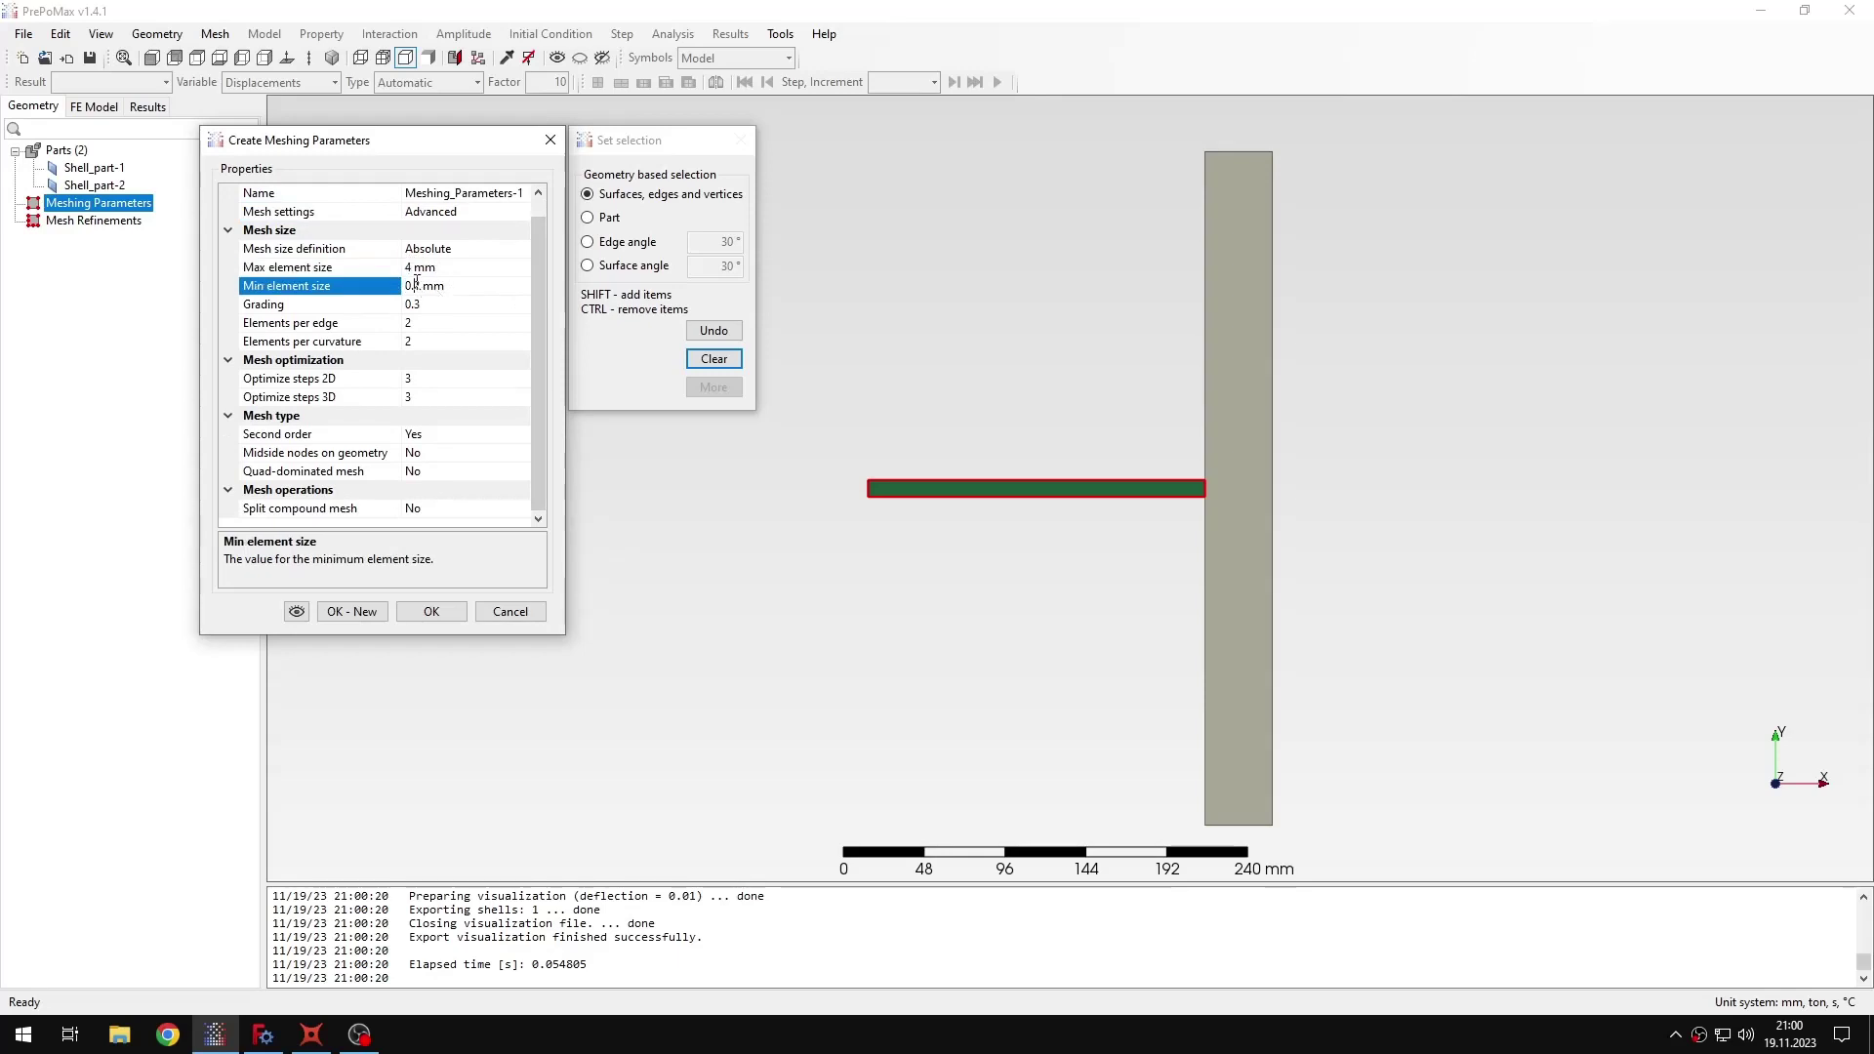
double_click(420, 285)
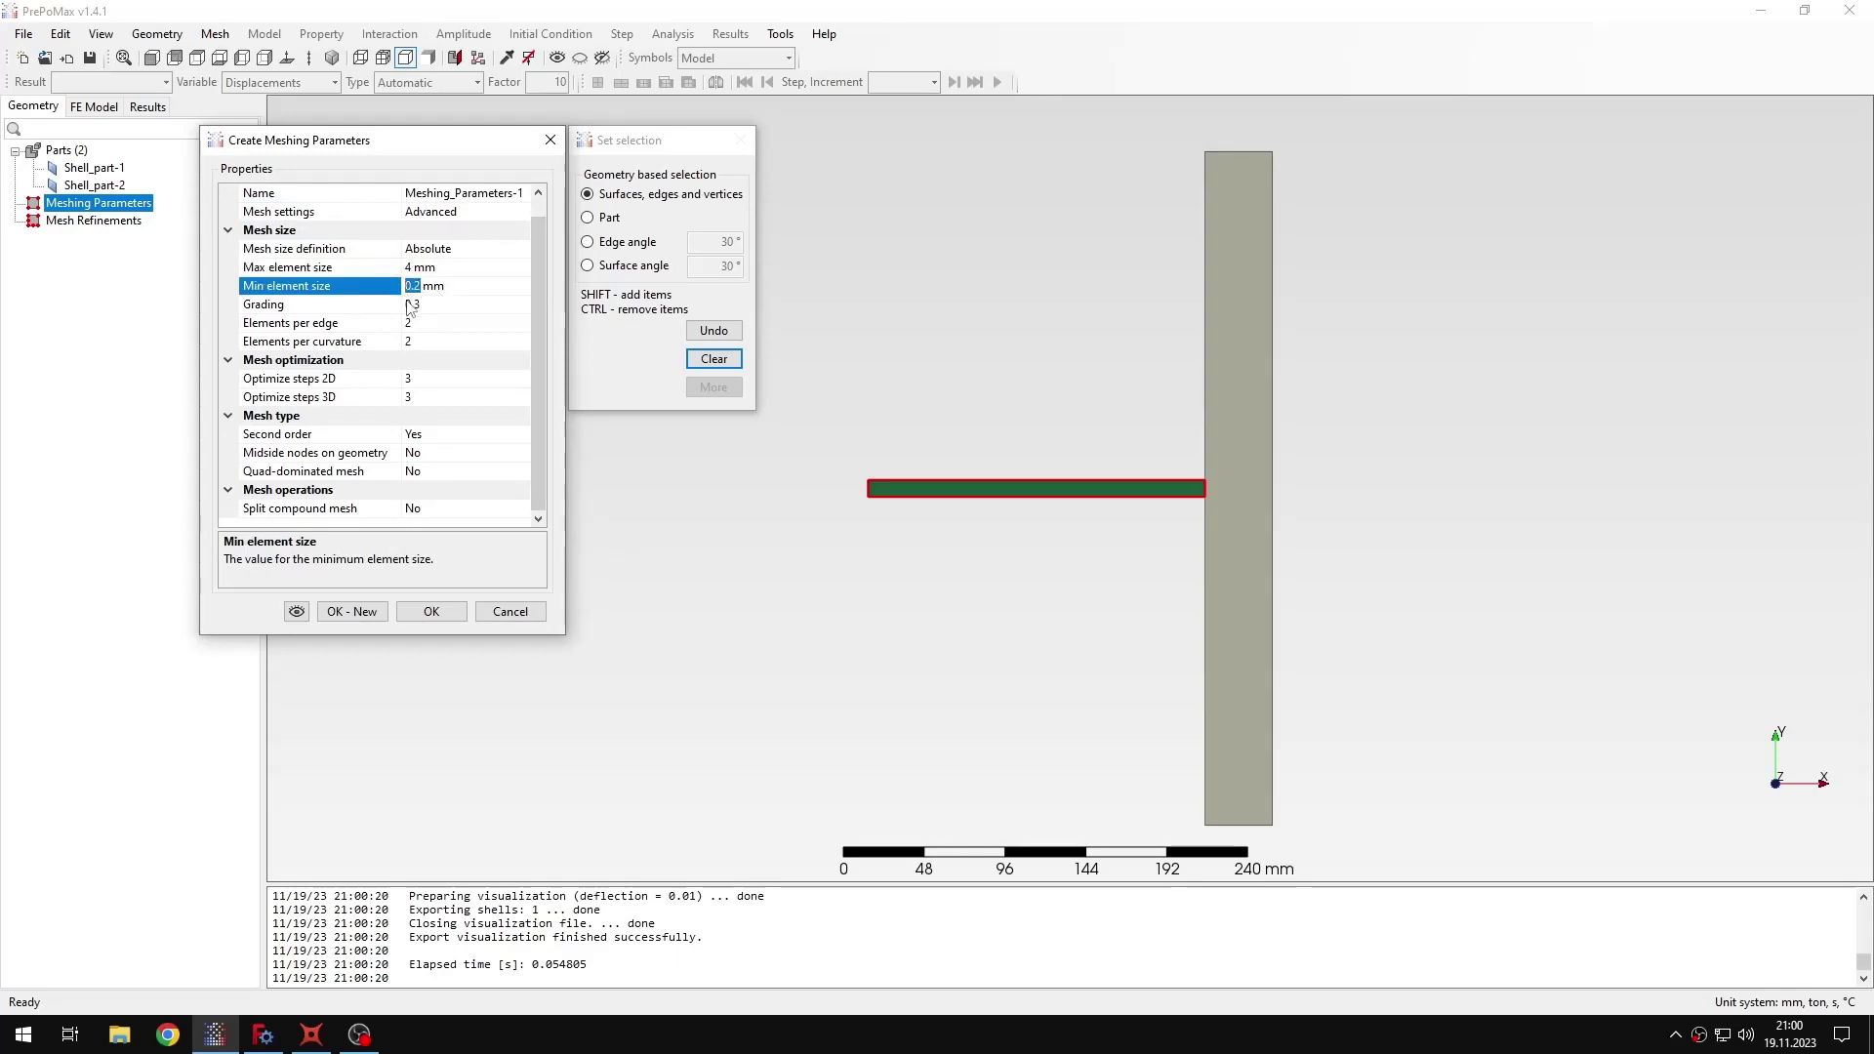
type("0.5")
key("Return")
double_click(450, 474)
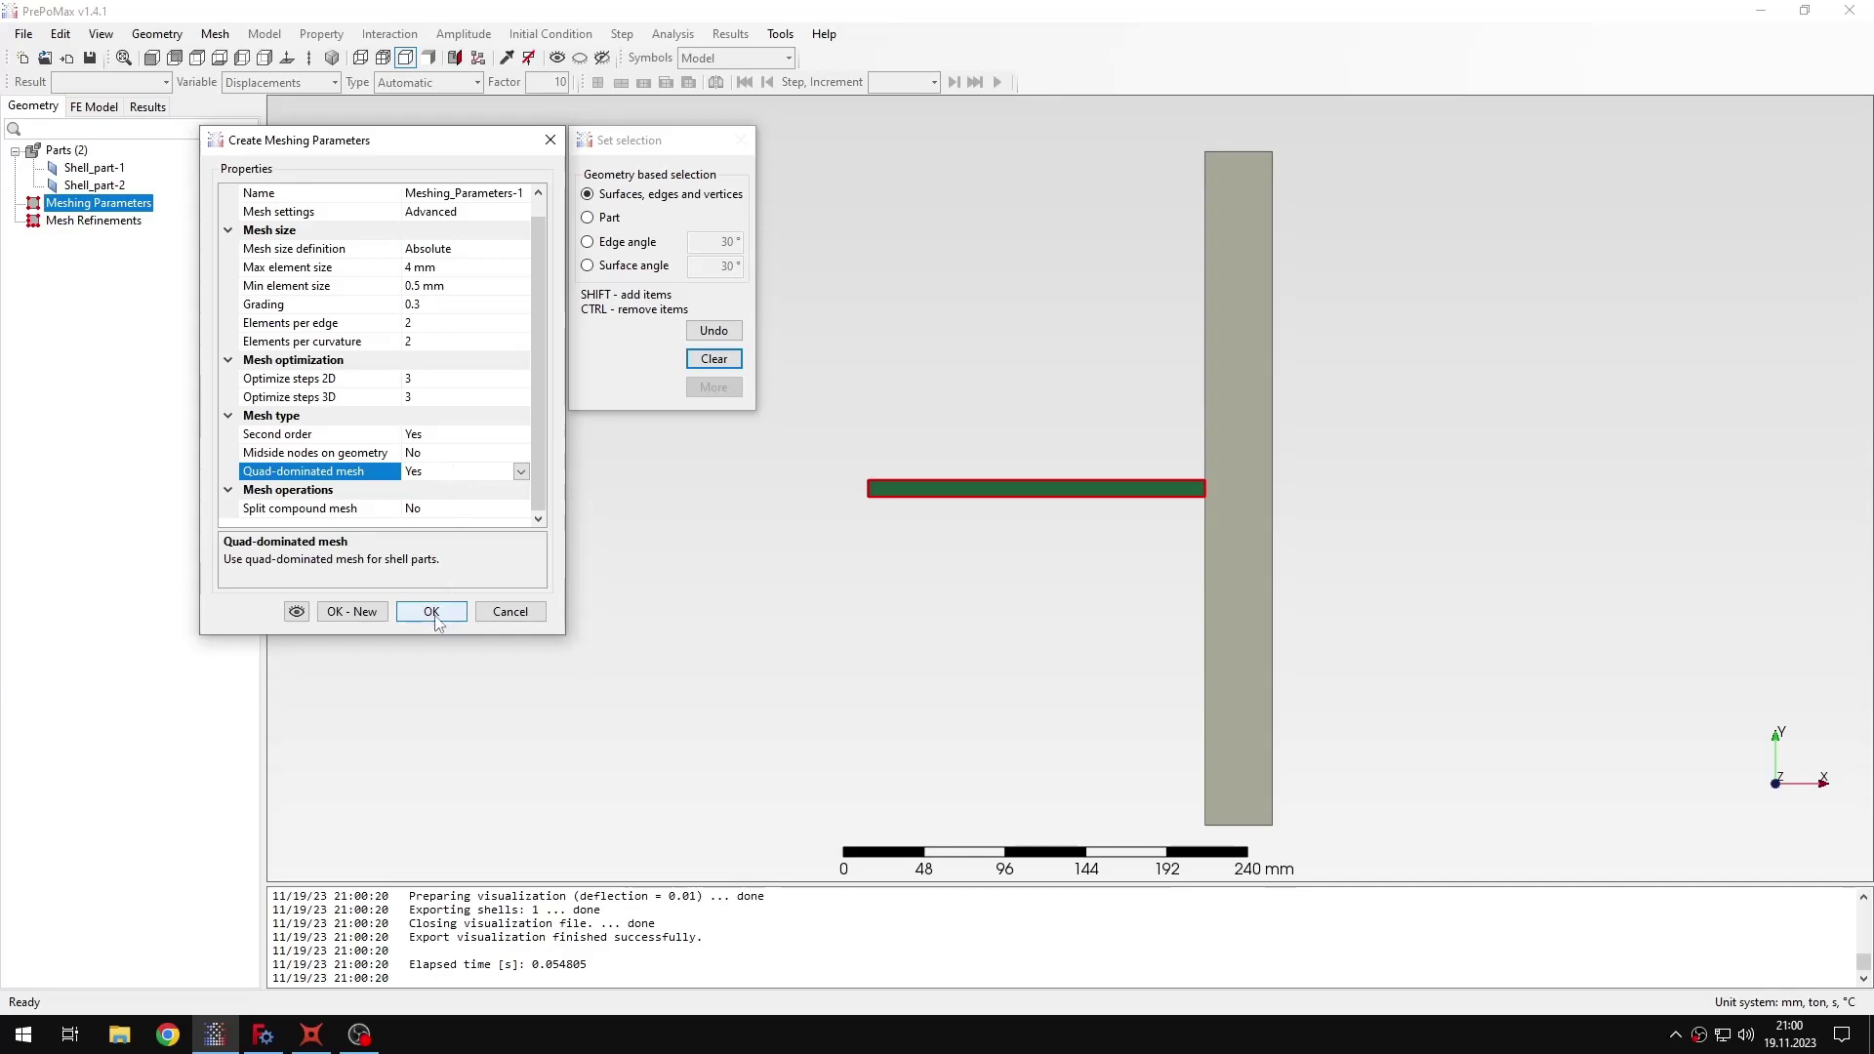
left_click(349, 615)
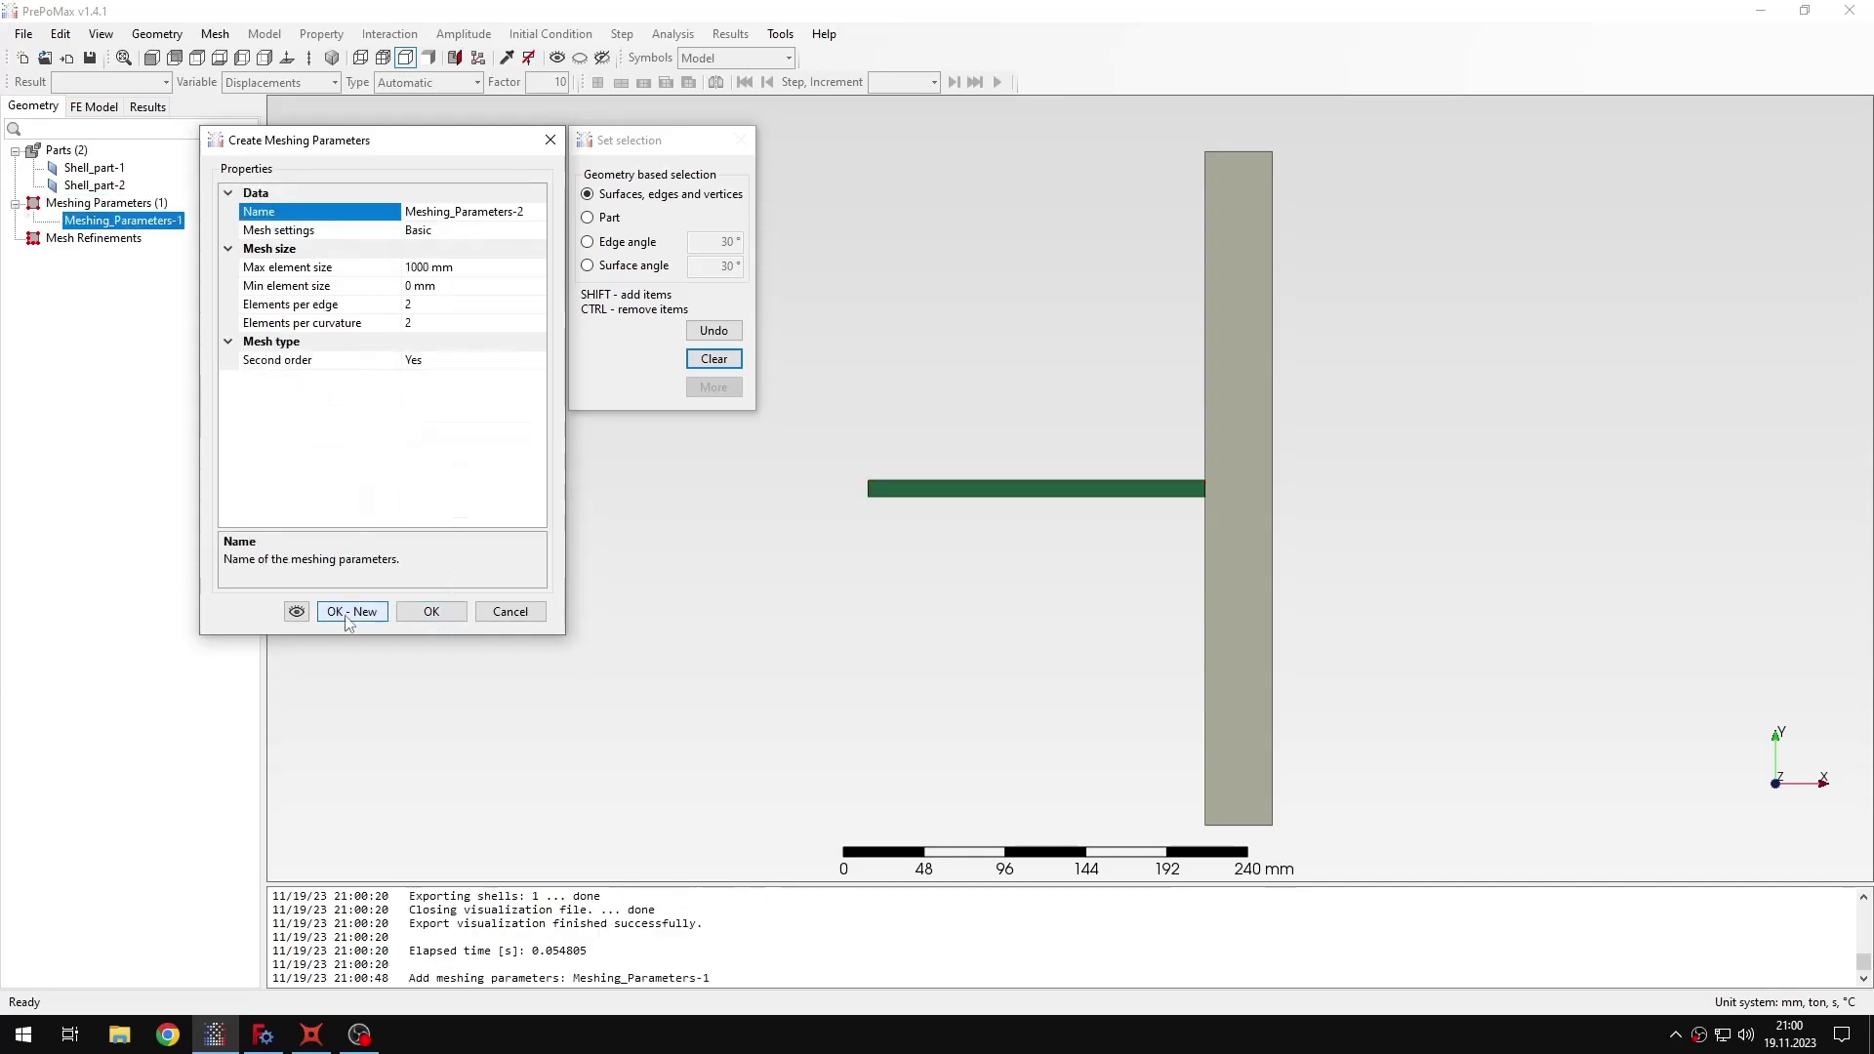
Give the wall advanced mesh settings: 8 mm maximum, 1 mm minimum, quad-dominated, and save.
left_click(476, 232)
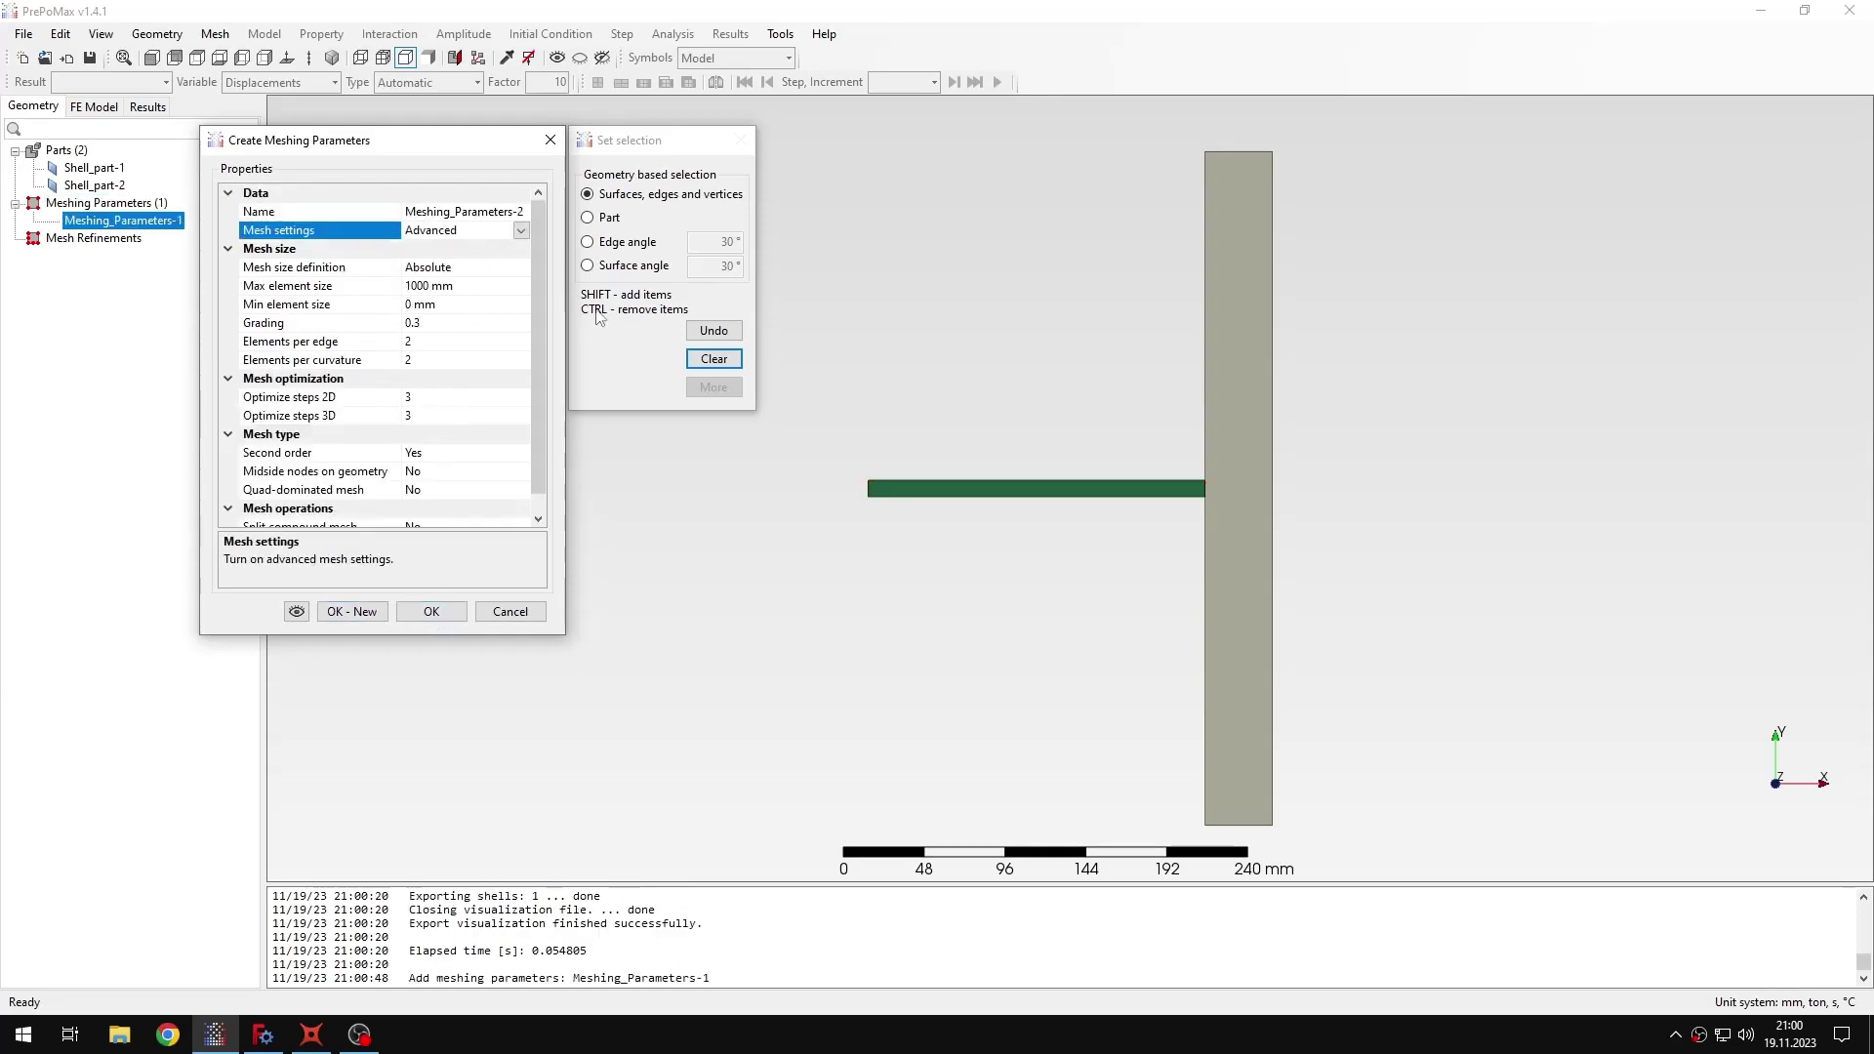
left_click(1233, 429)
left_click(429, 284)
double_click(412, 285)
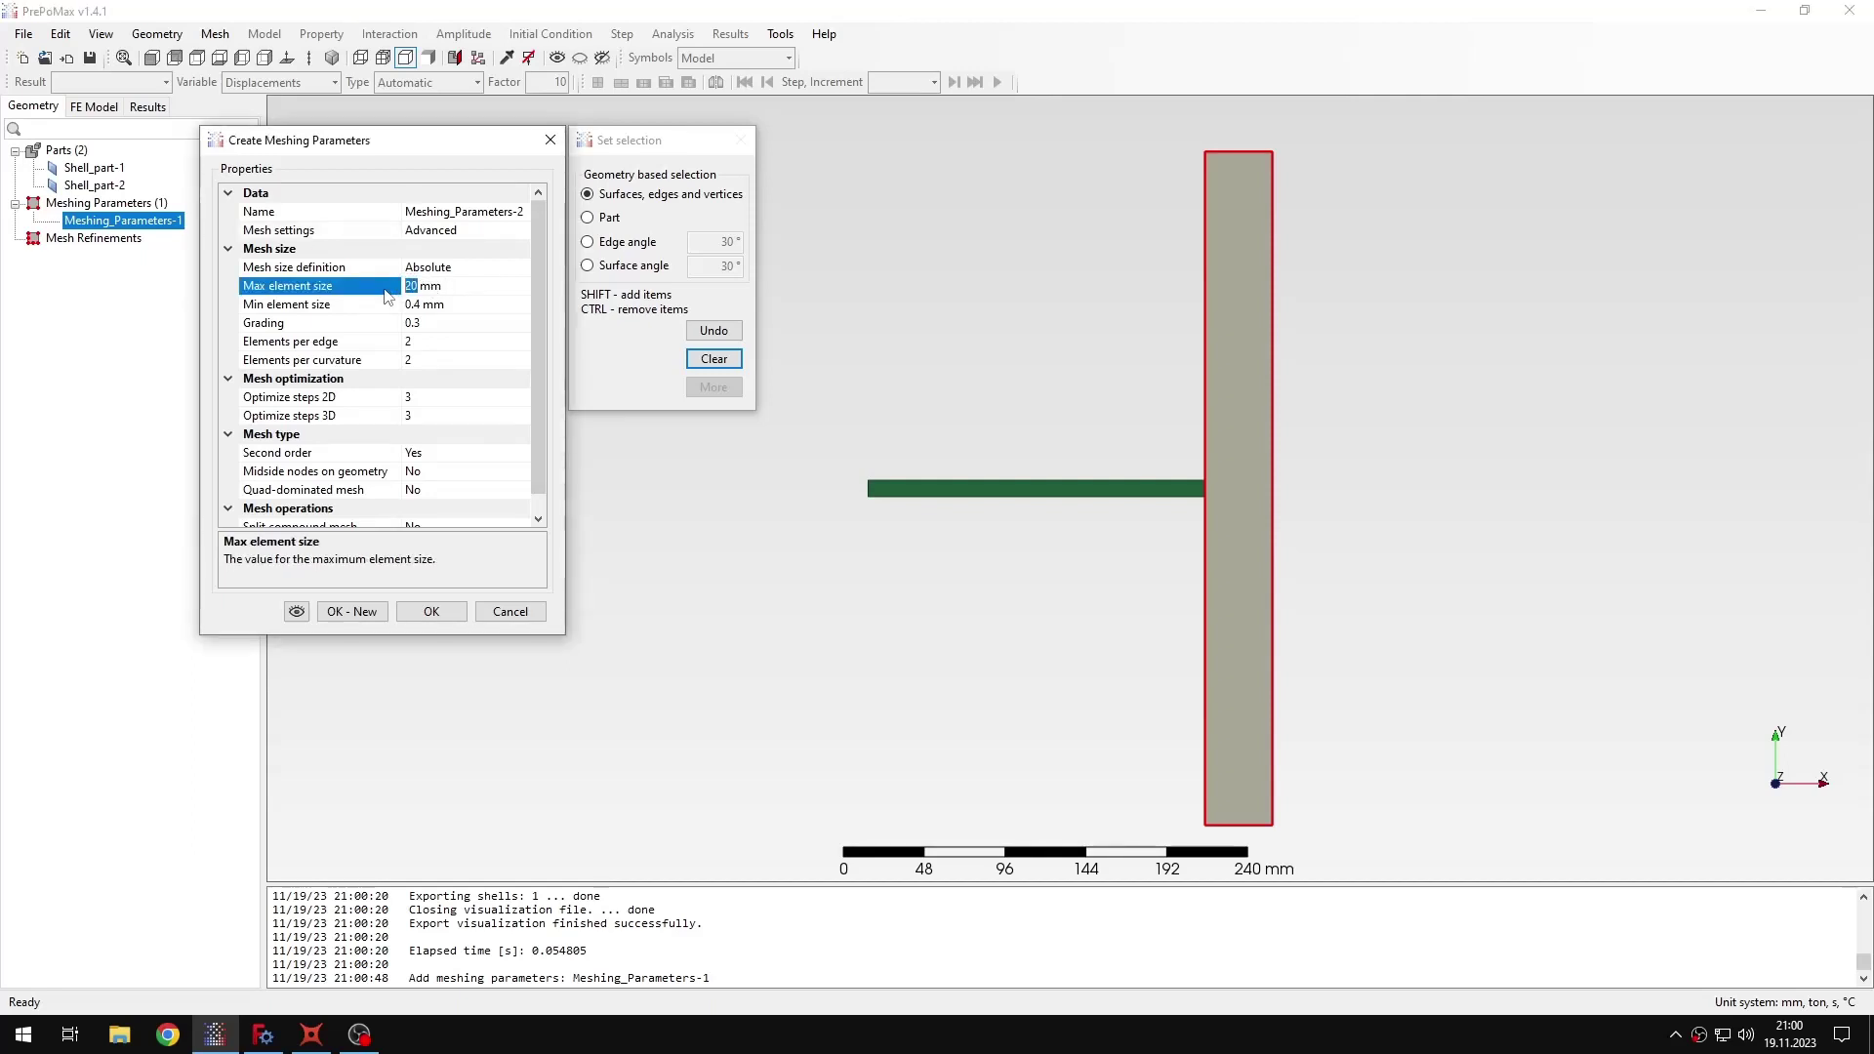
type("8")
left_click(426, 303)
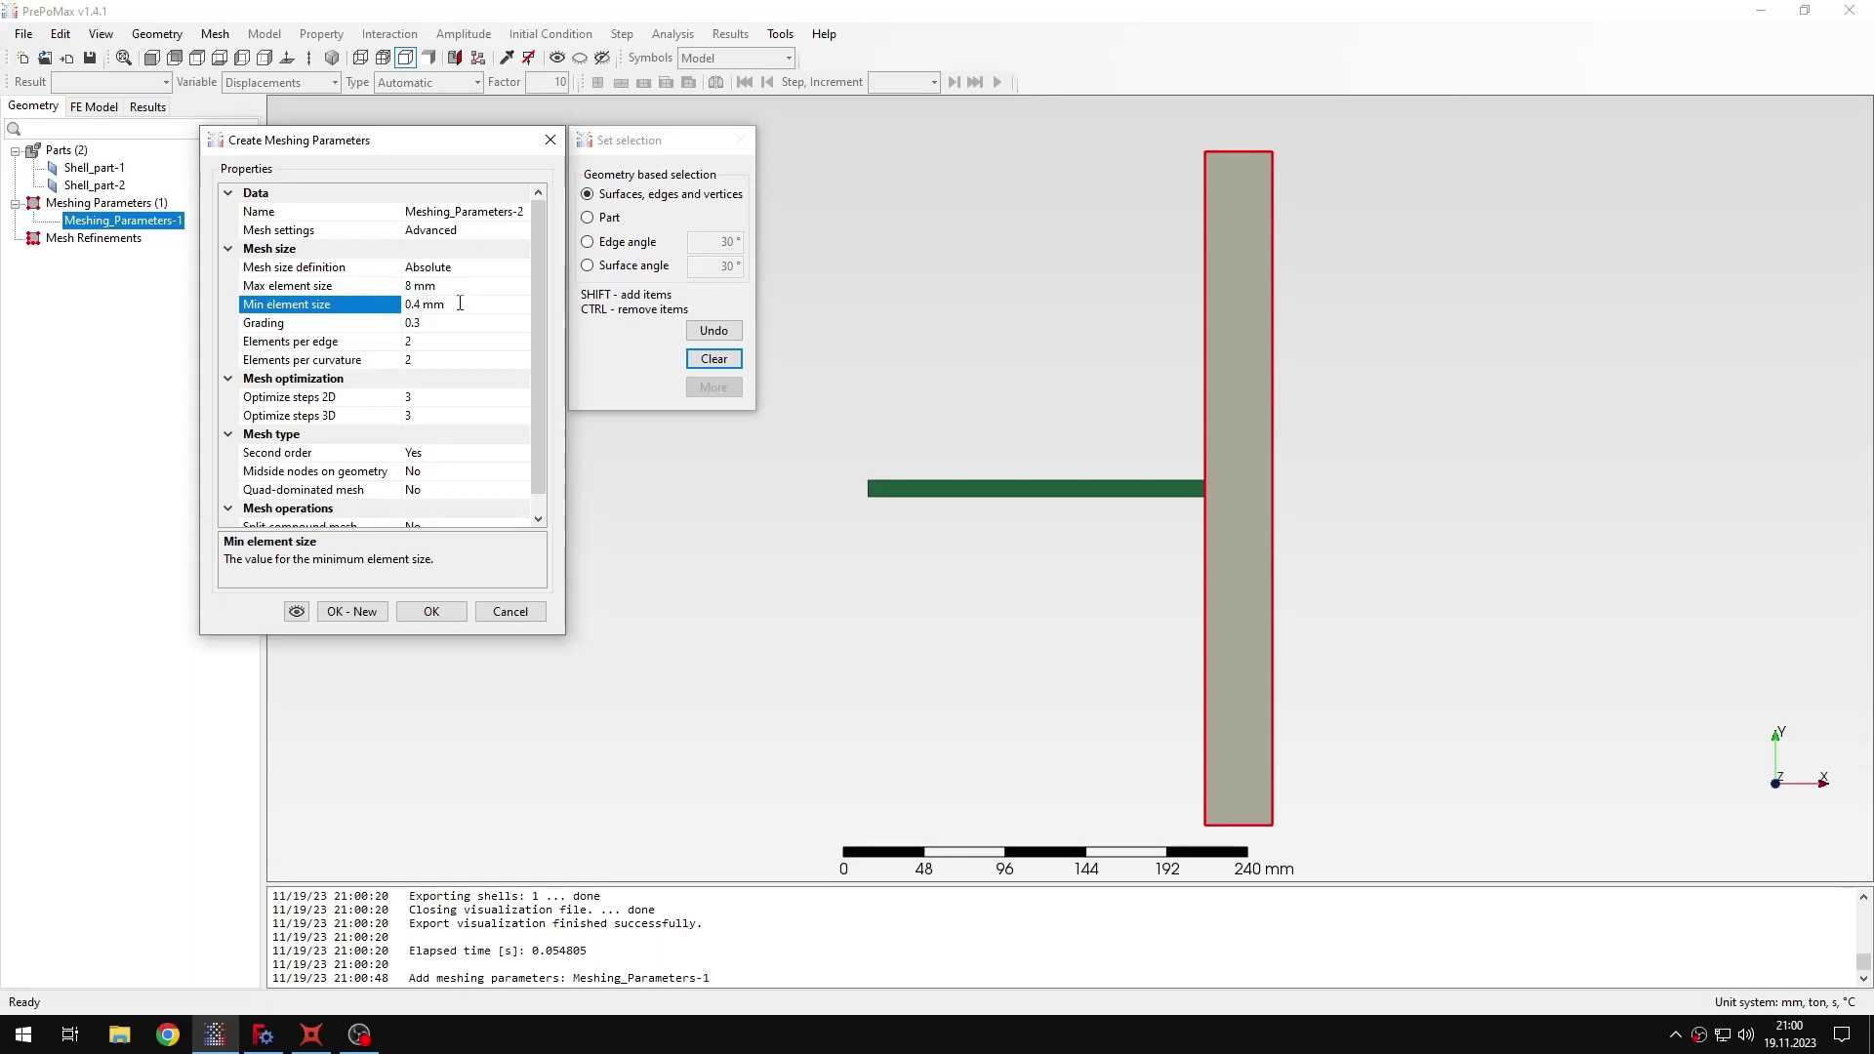
key("BackSpace")
scroll(533, 343, "down", 1)
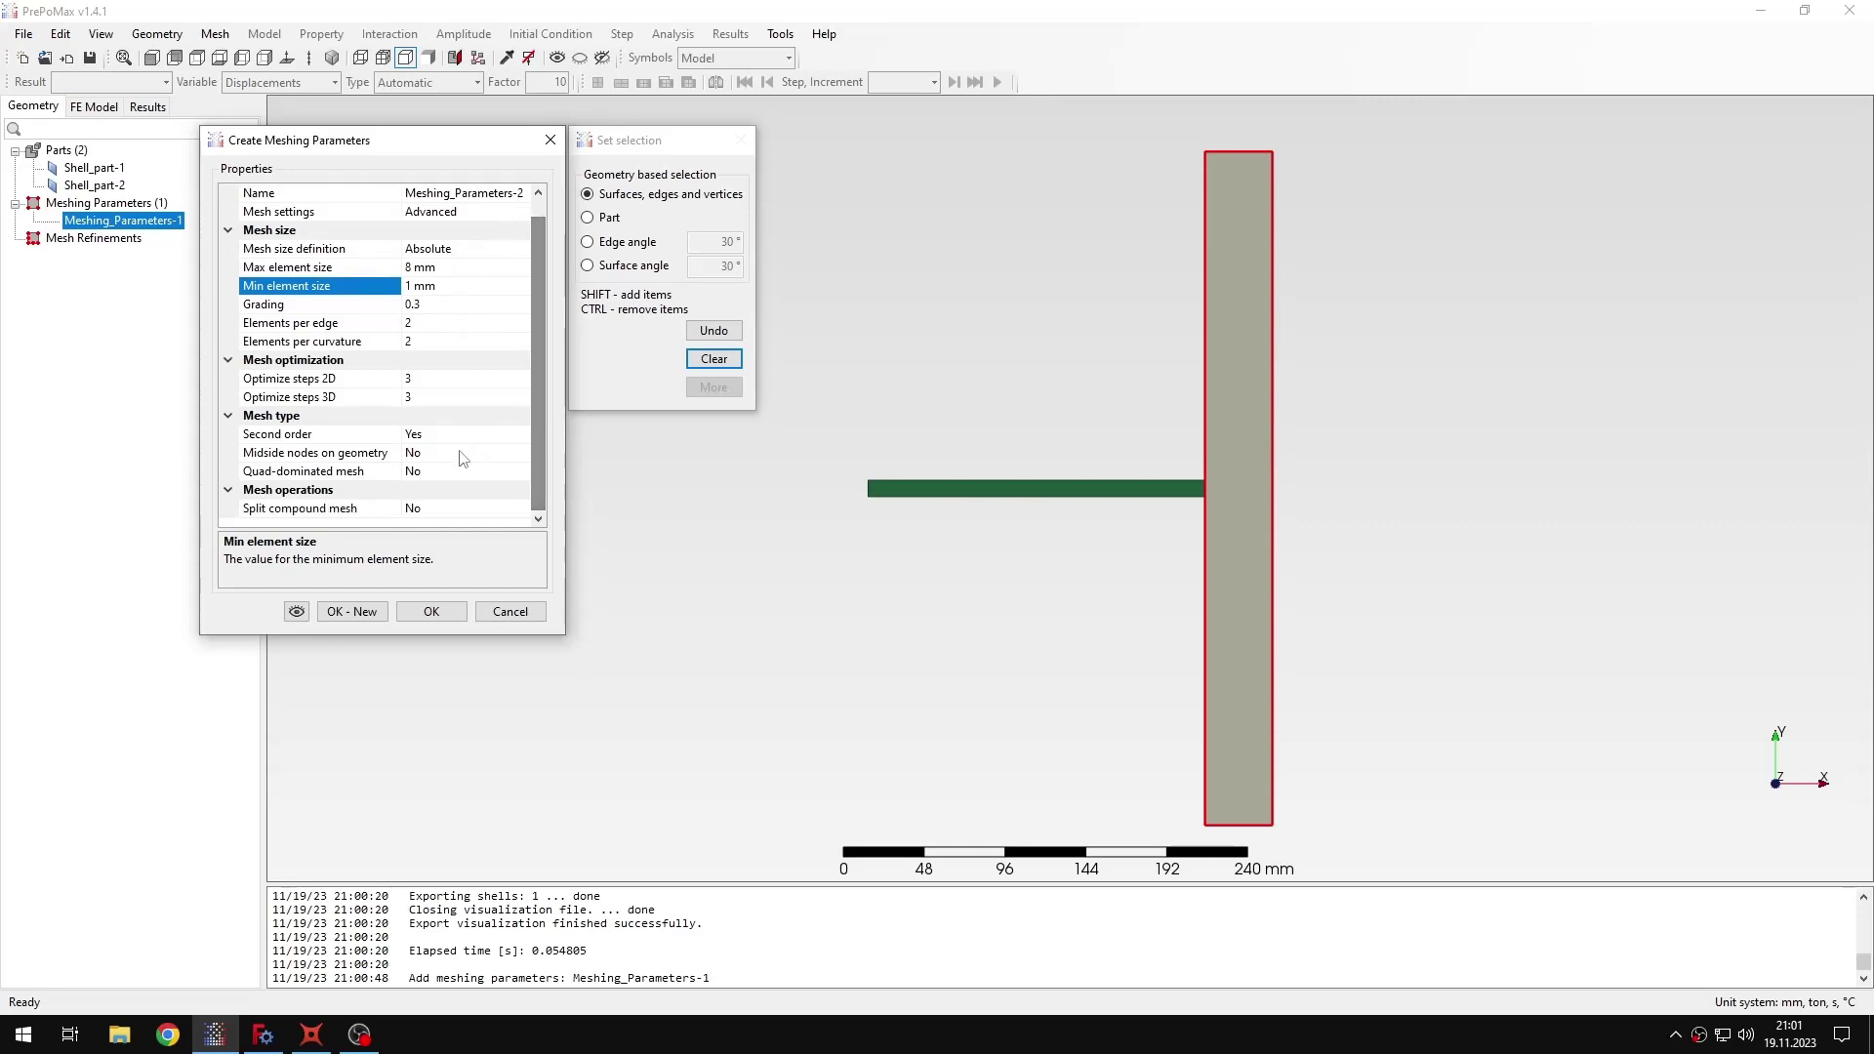
double_click(441, 470)
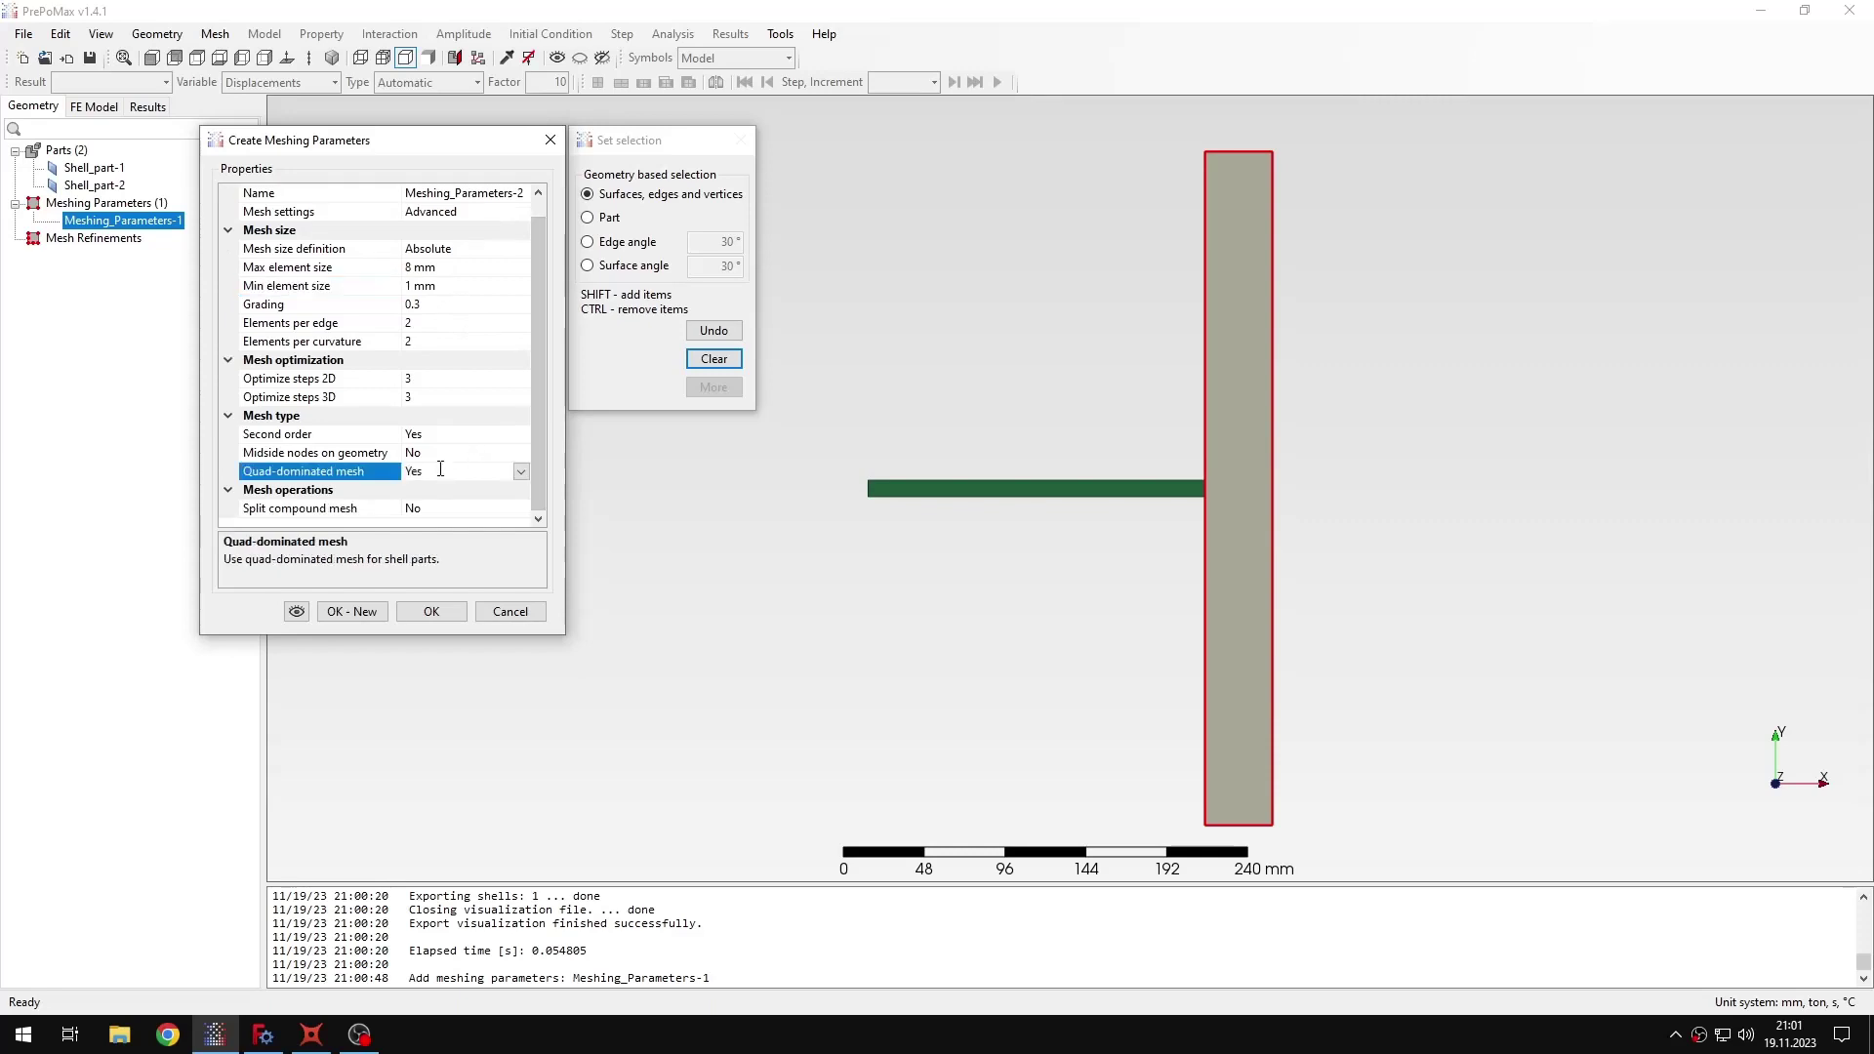
left_click(433, 609)
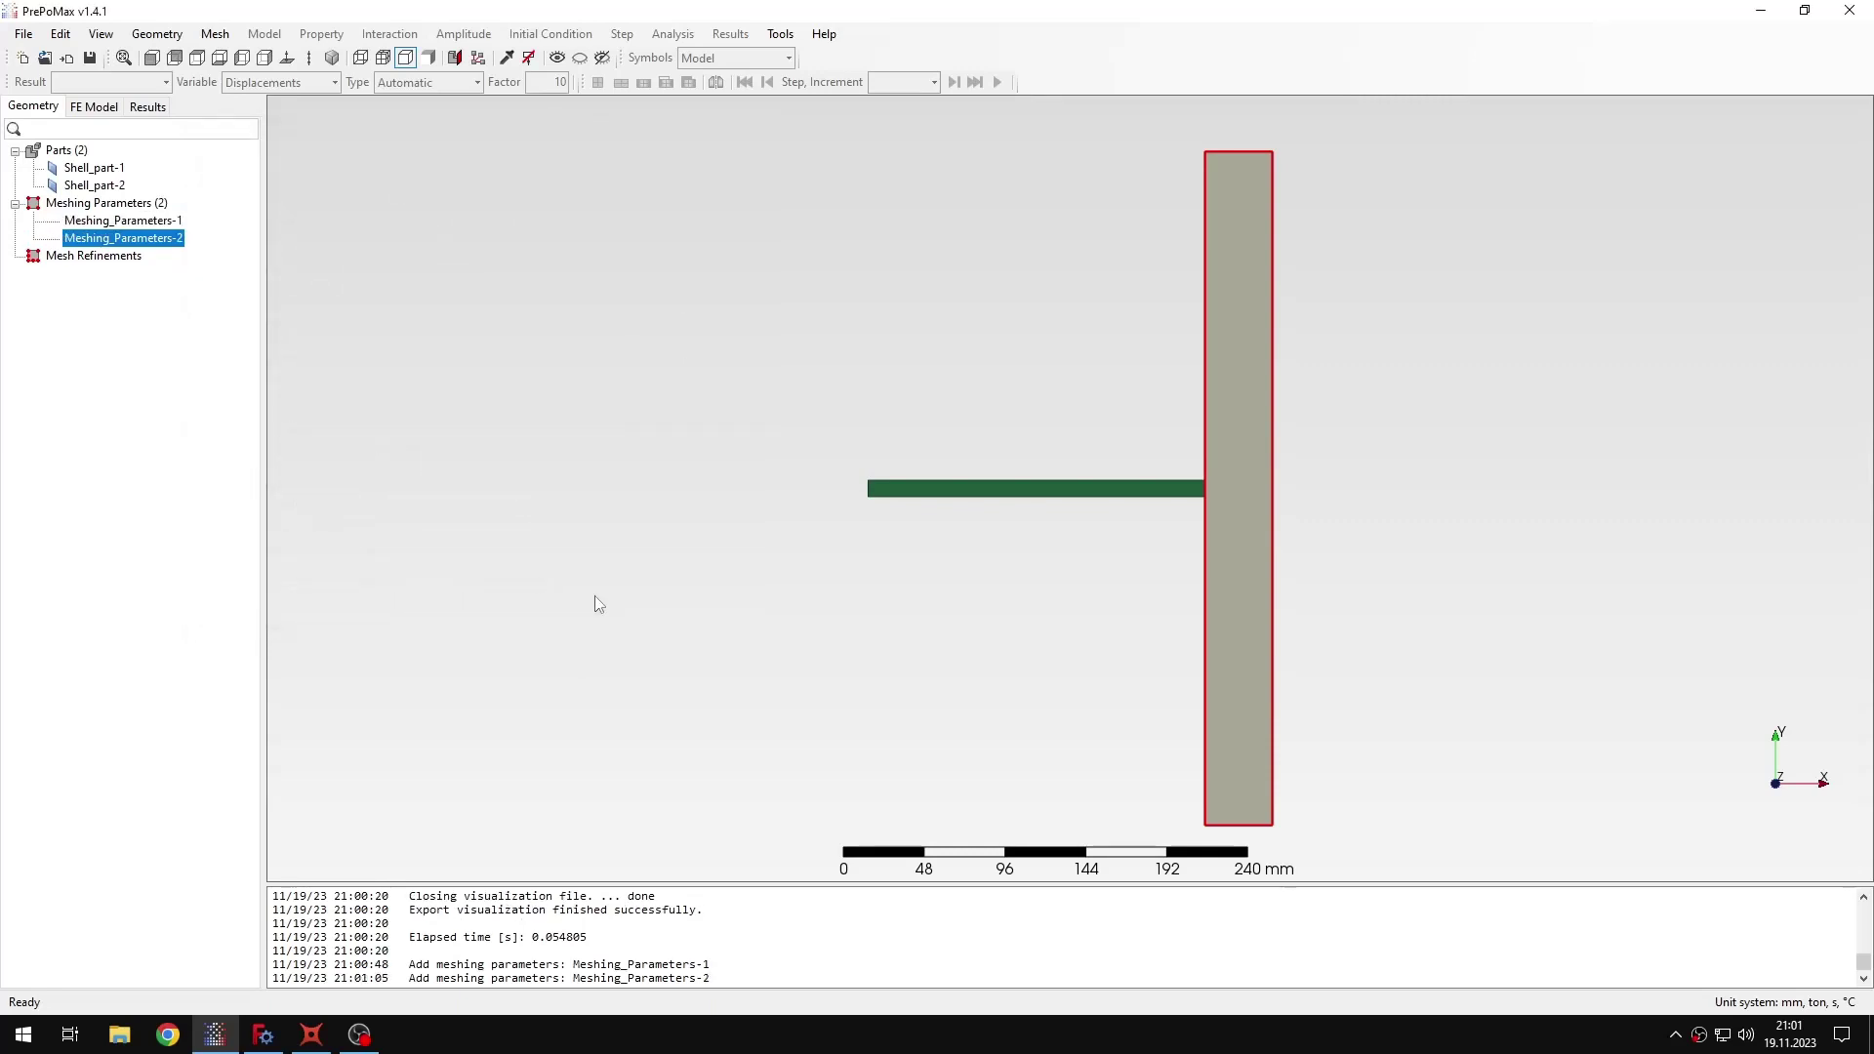
left_click_drag(979, 313, 1249, 517)
Mesh both selected parts, then switch the view to show part edges without element lines.
right_click(1236, 479)
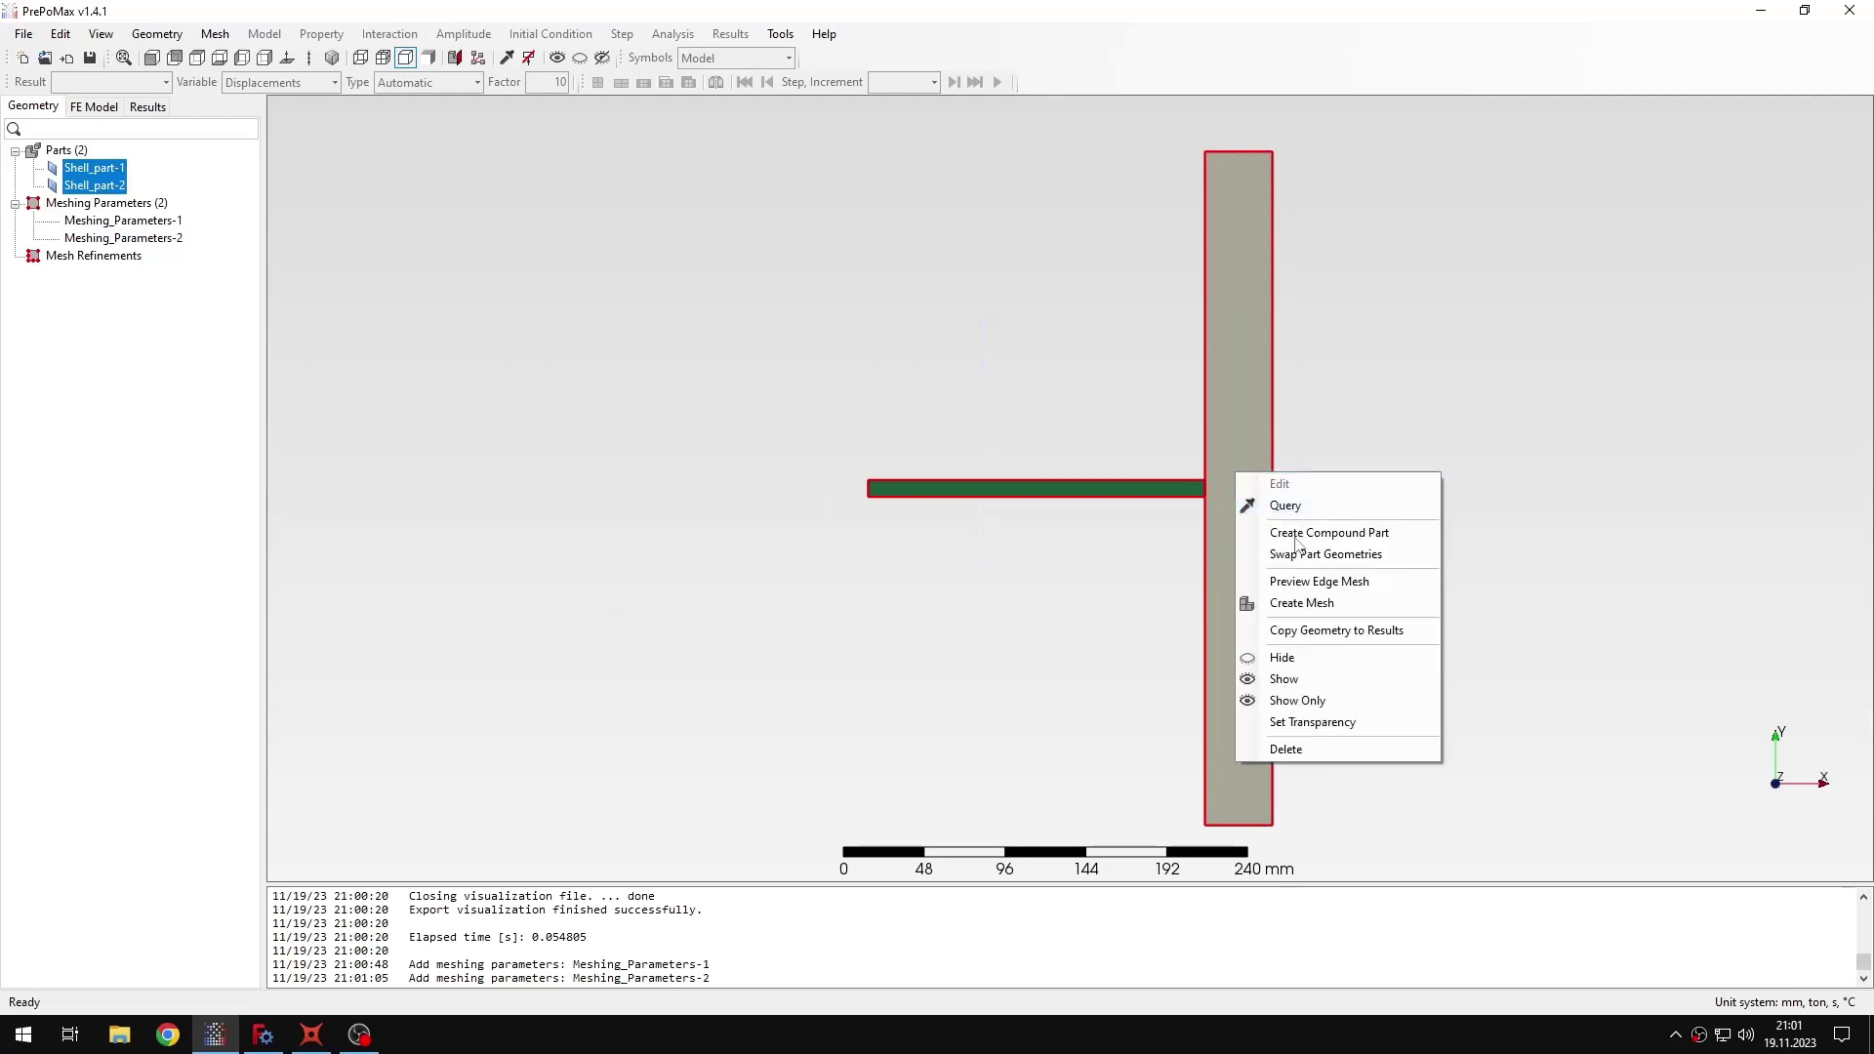
left_click(1301, 603)
left_click(952, 566)
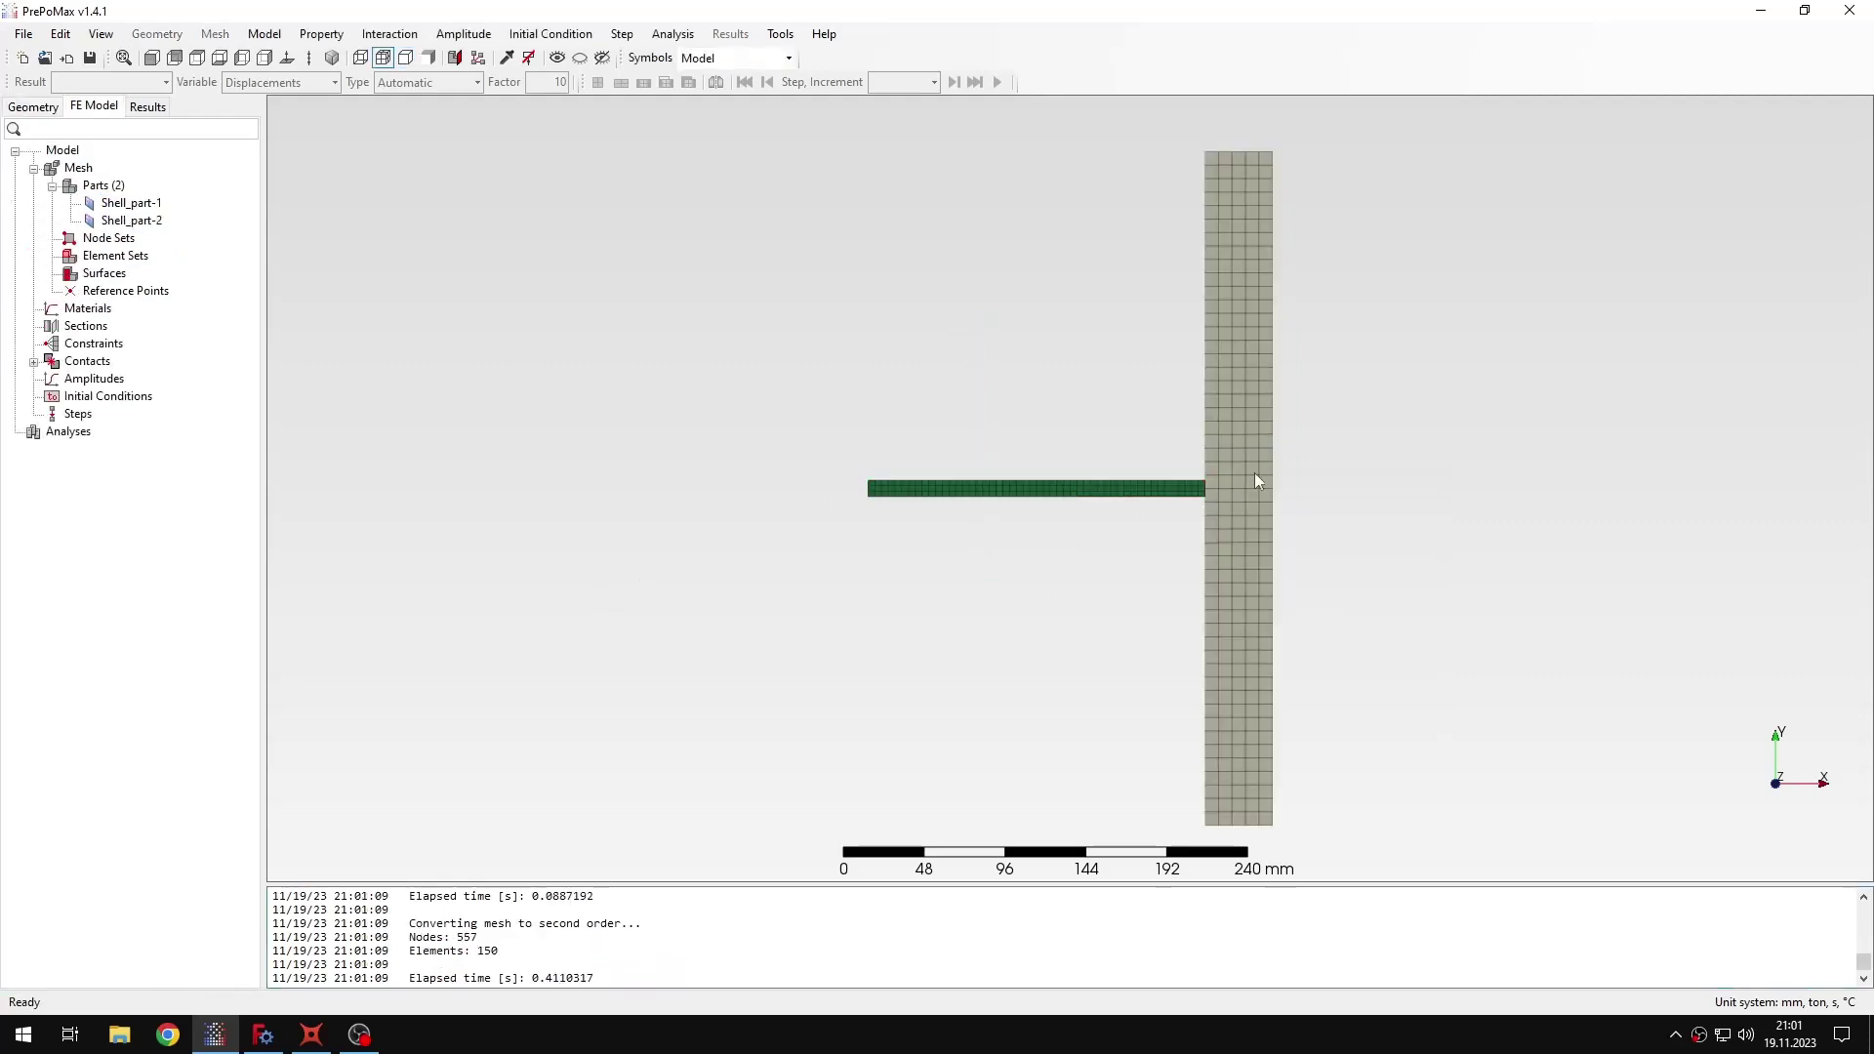
scroll(1175, 498, "up", 5)
scroll(1064, 530, "down", 6)
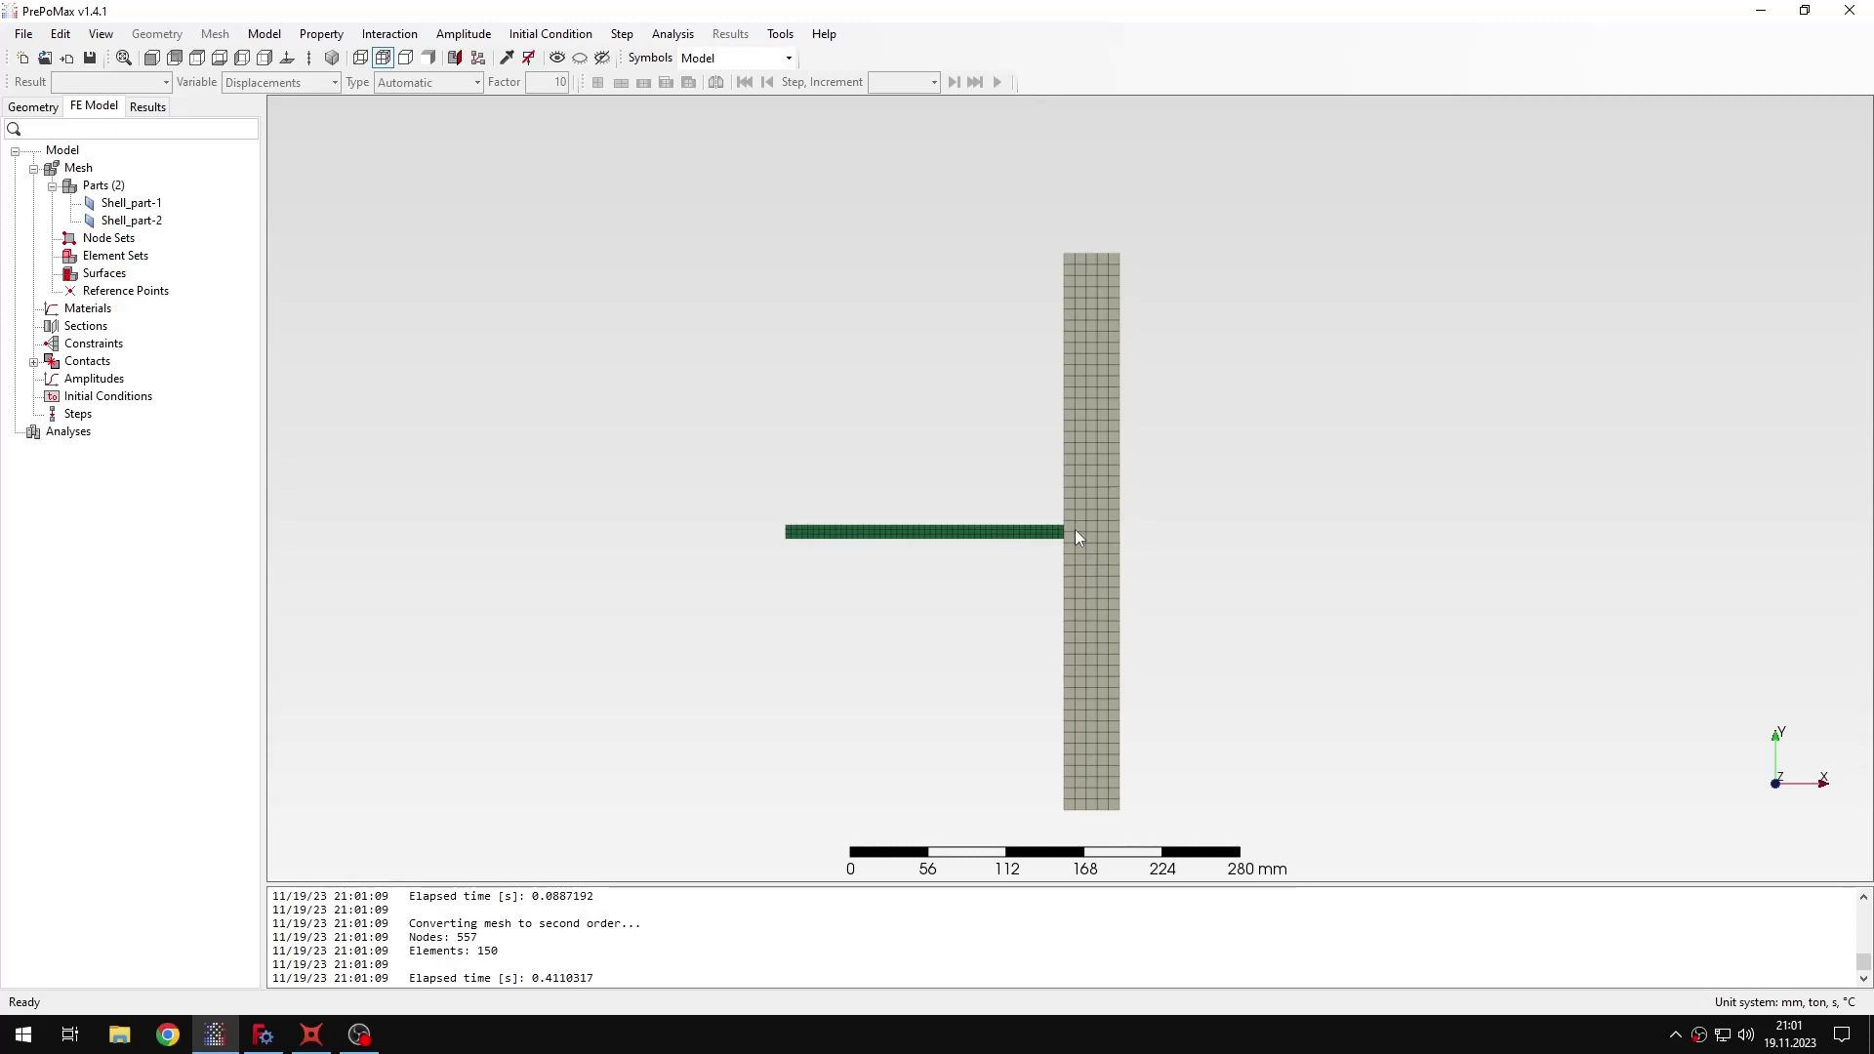
scroll(1074, 529, "up", 6)
scroll(1068, 535, "down", 6)
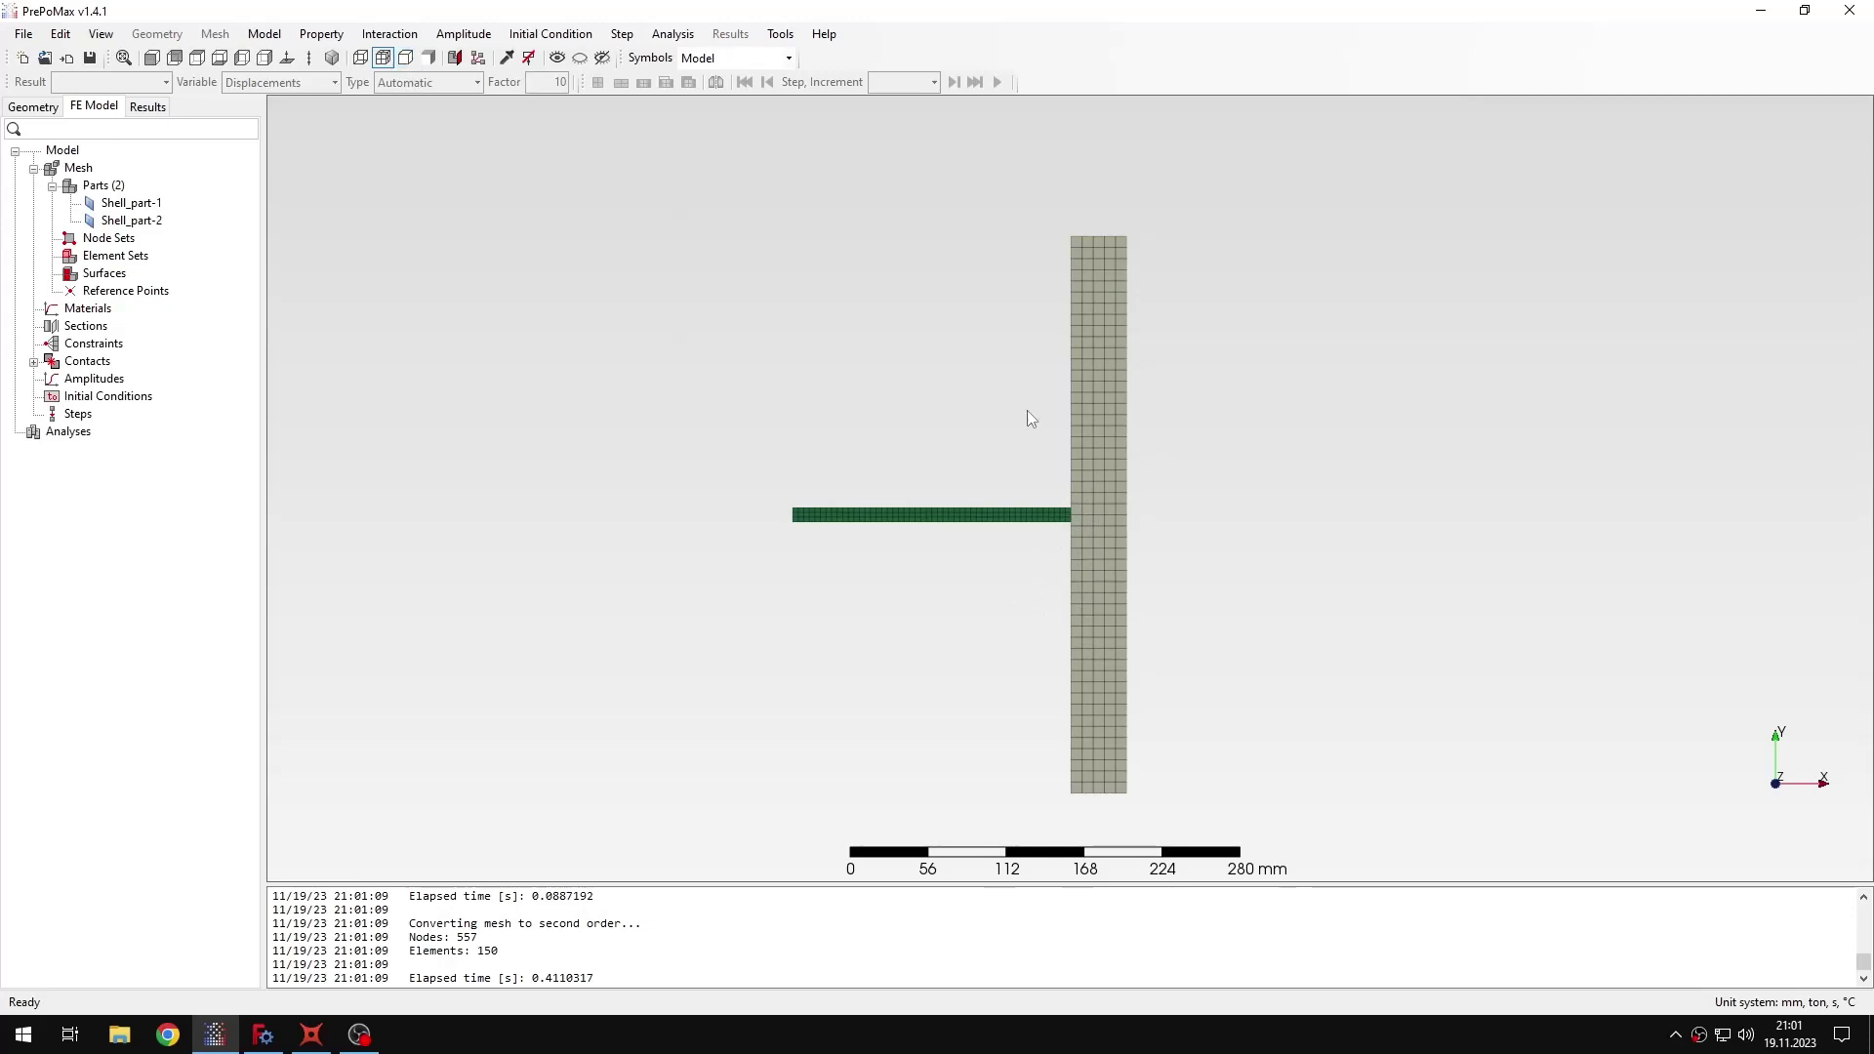
left_click(405, 58)
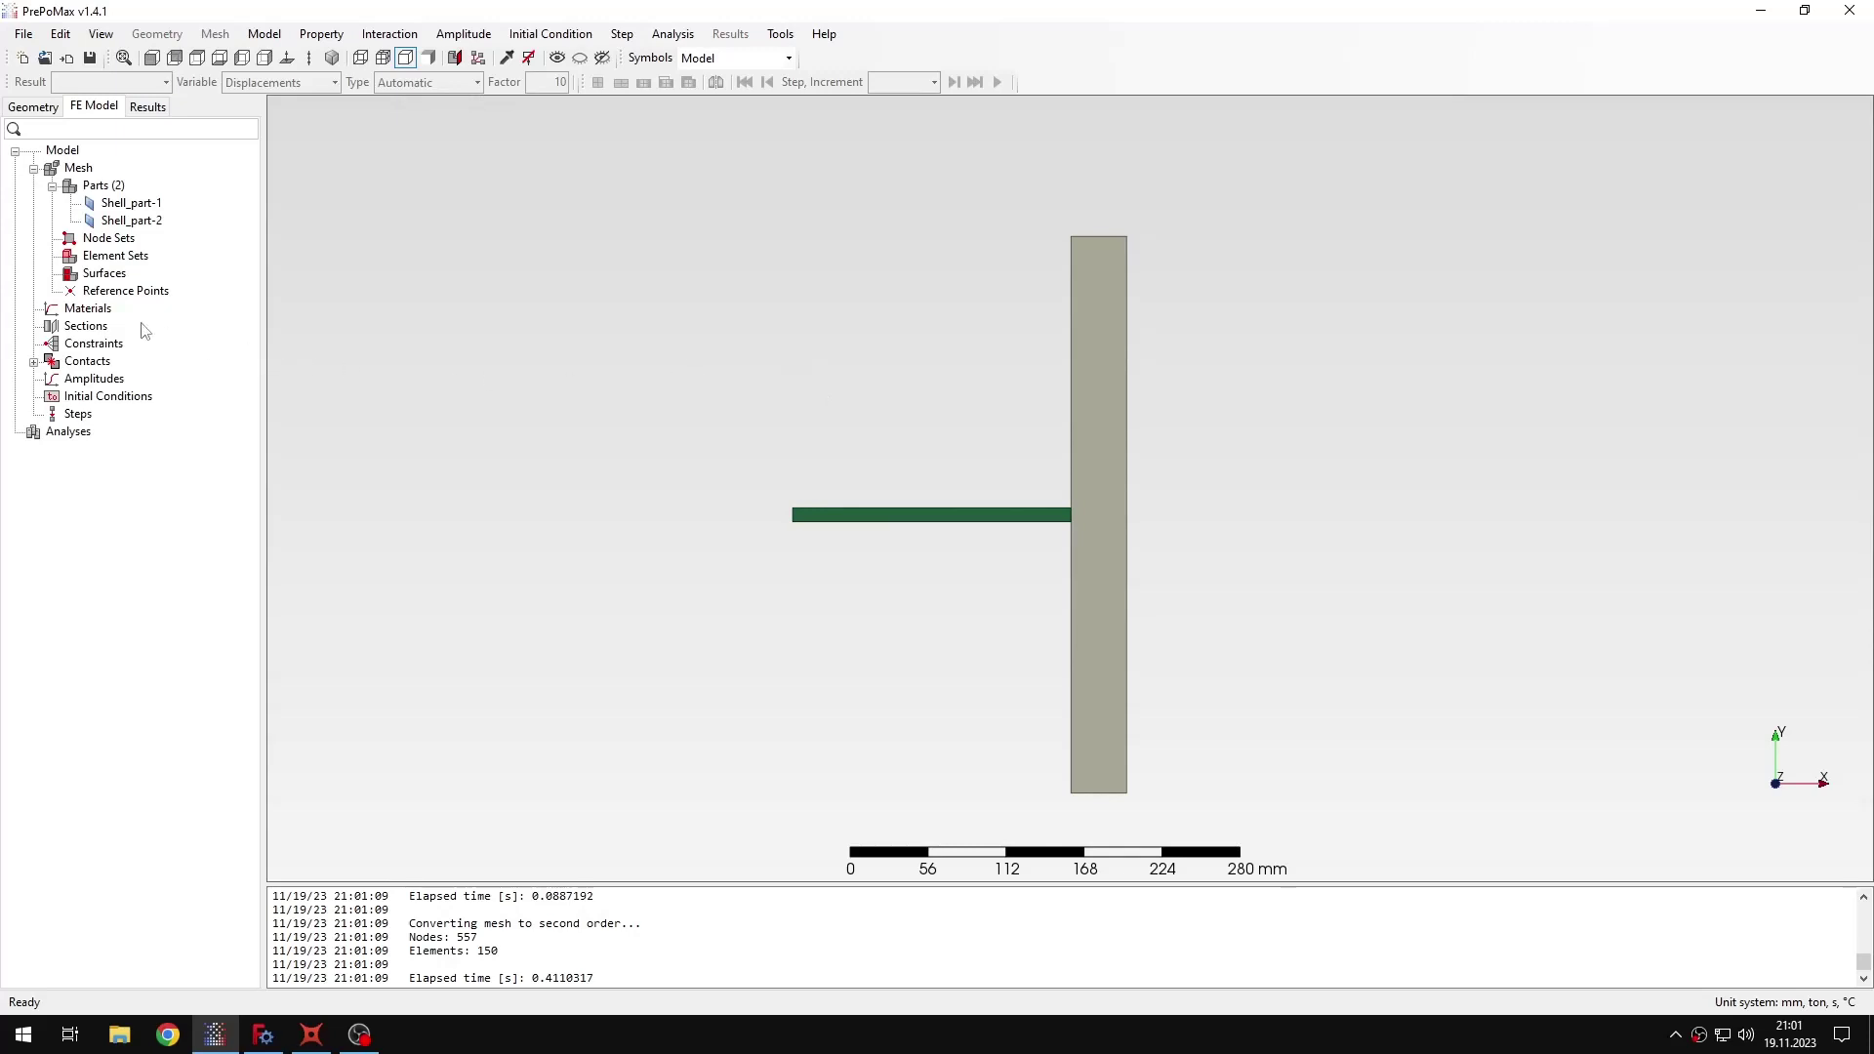
Create a material named Bar with density 7.8E-09.
double_click(88, 309)
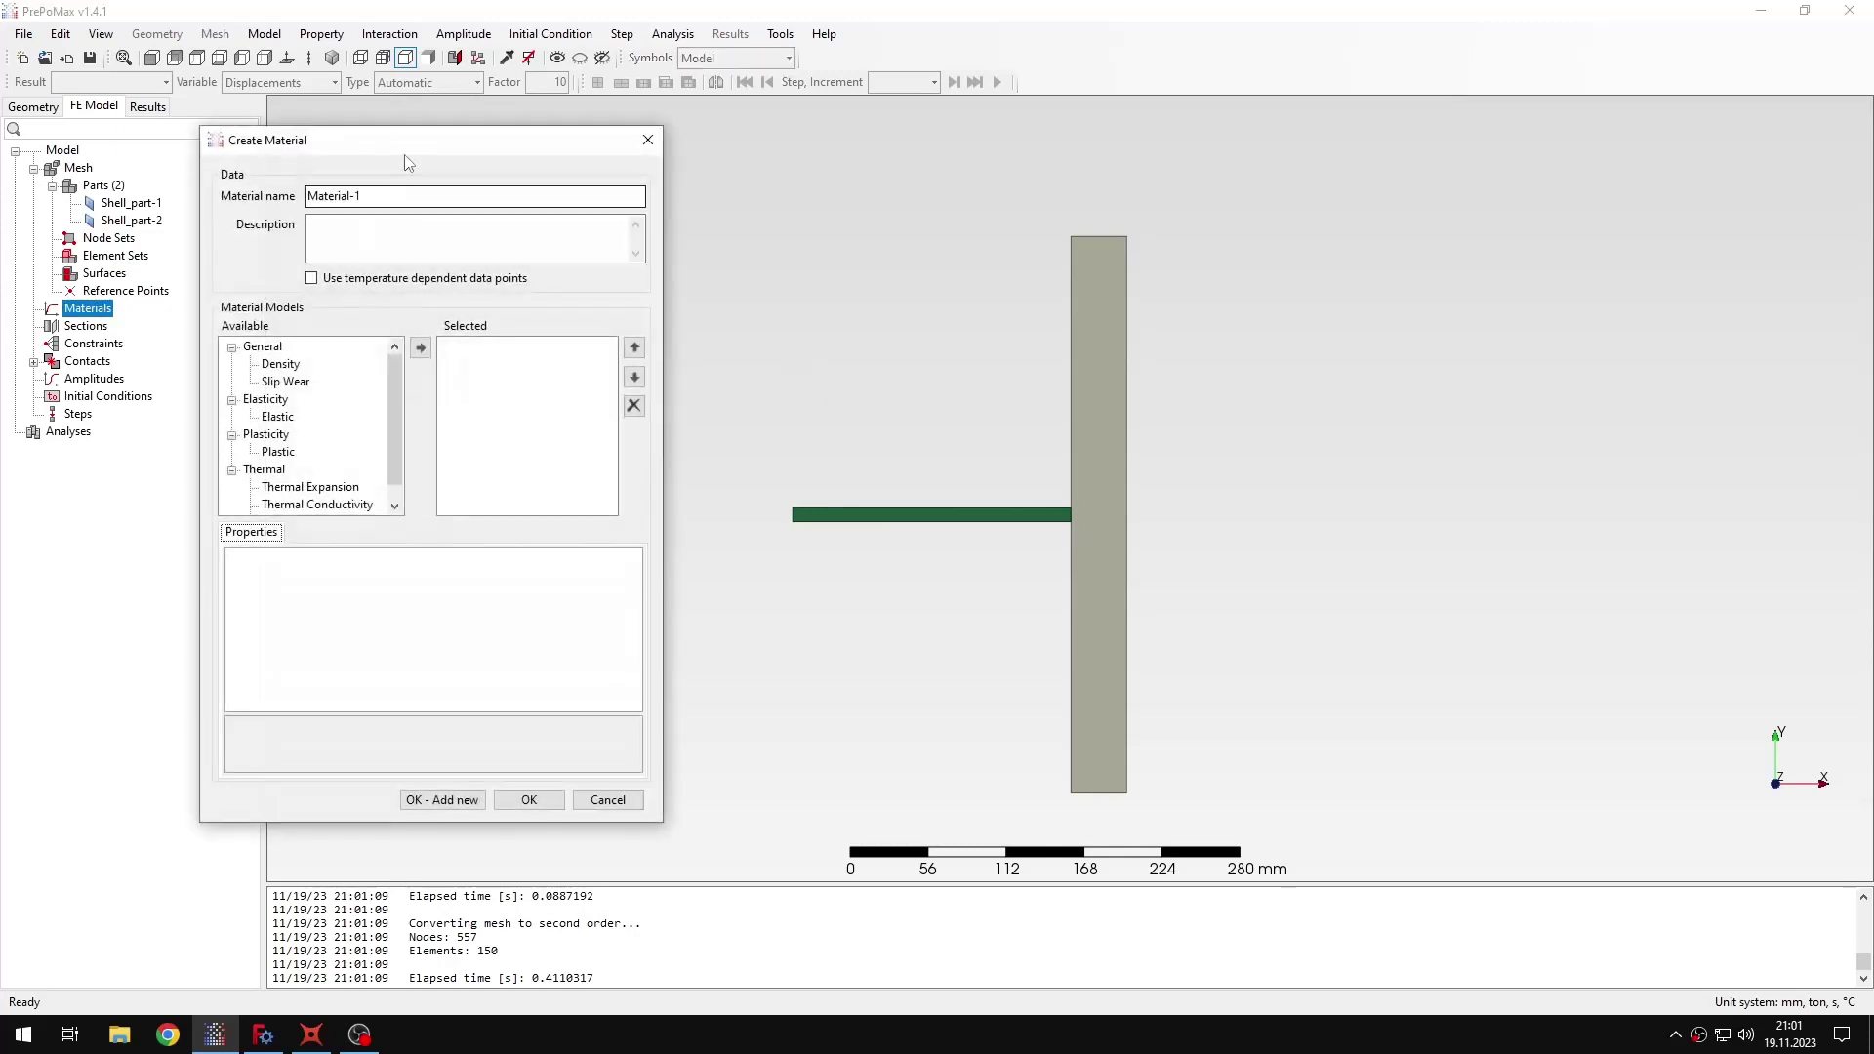
left_click_drag(406, 119, 592, 123)
double_click(568, 174)
key("BackSpace")
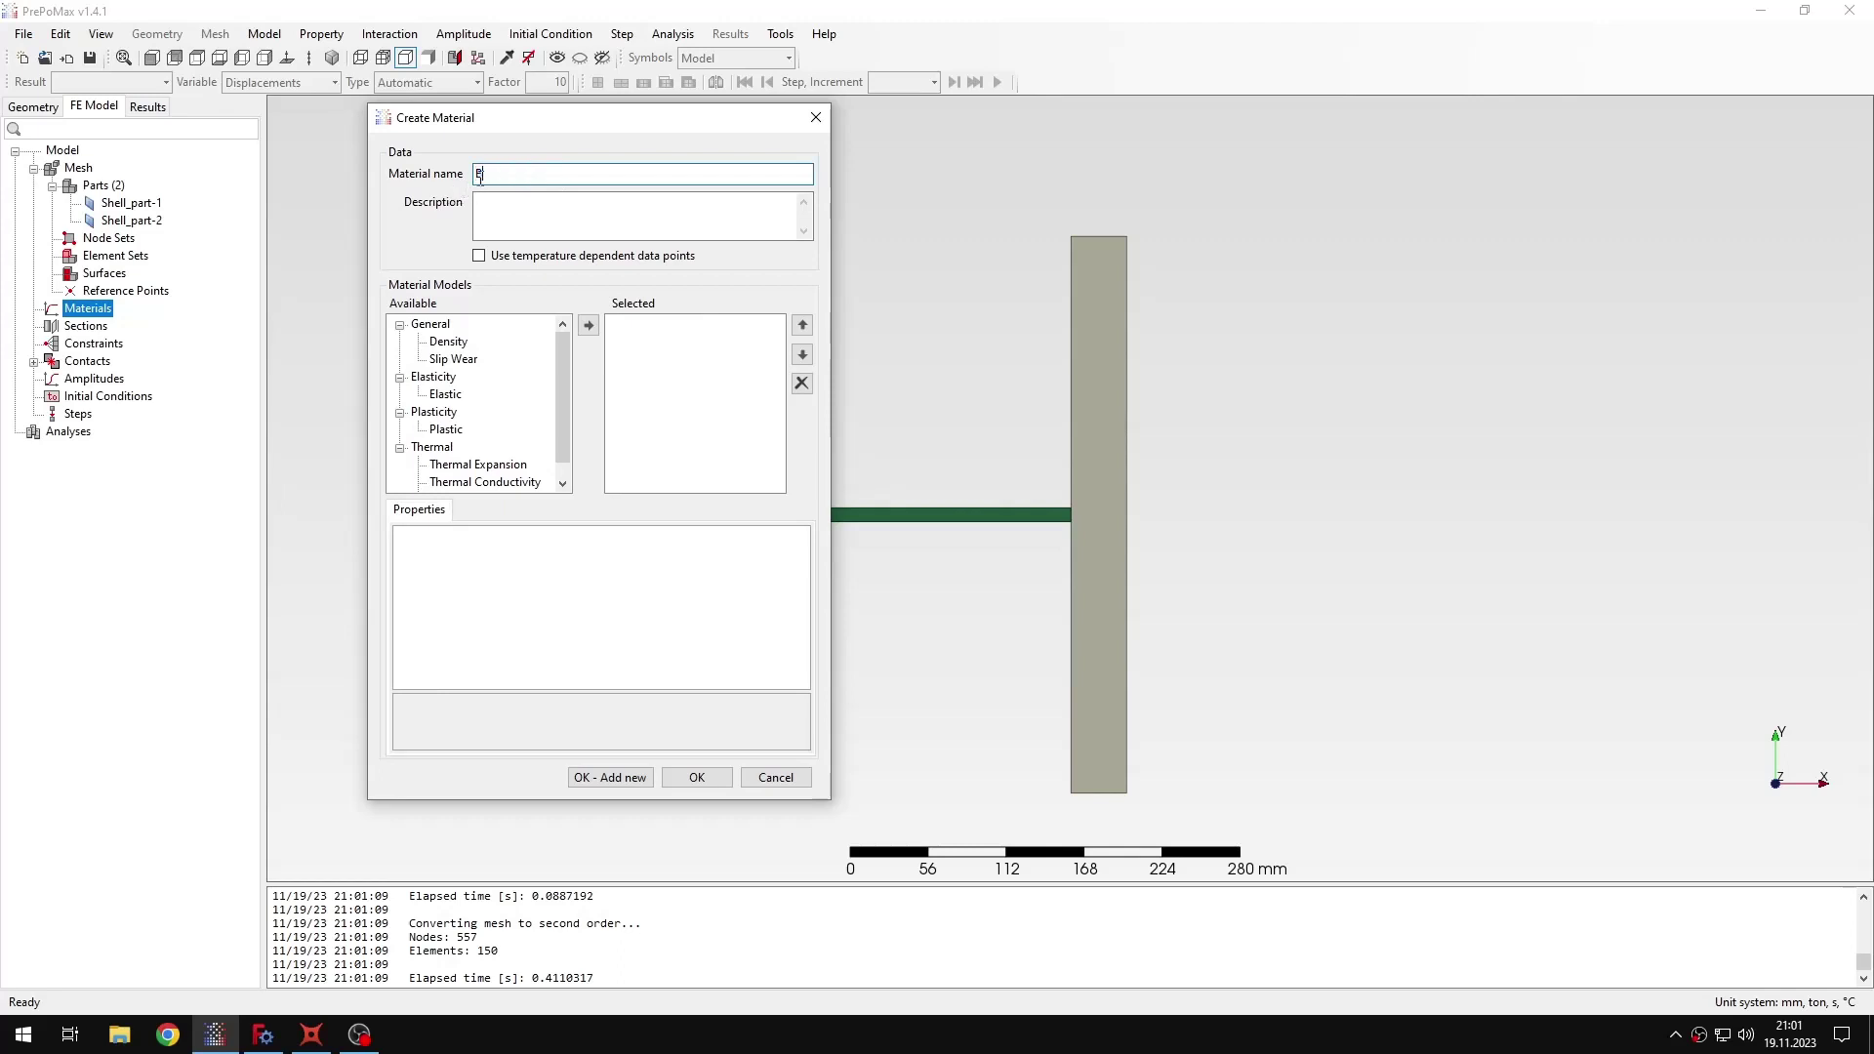
type("Bar")
left_click(448, 341)
left_click(588, 325)
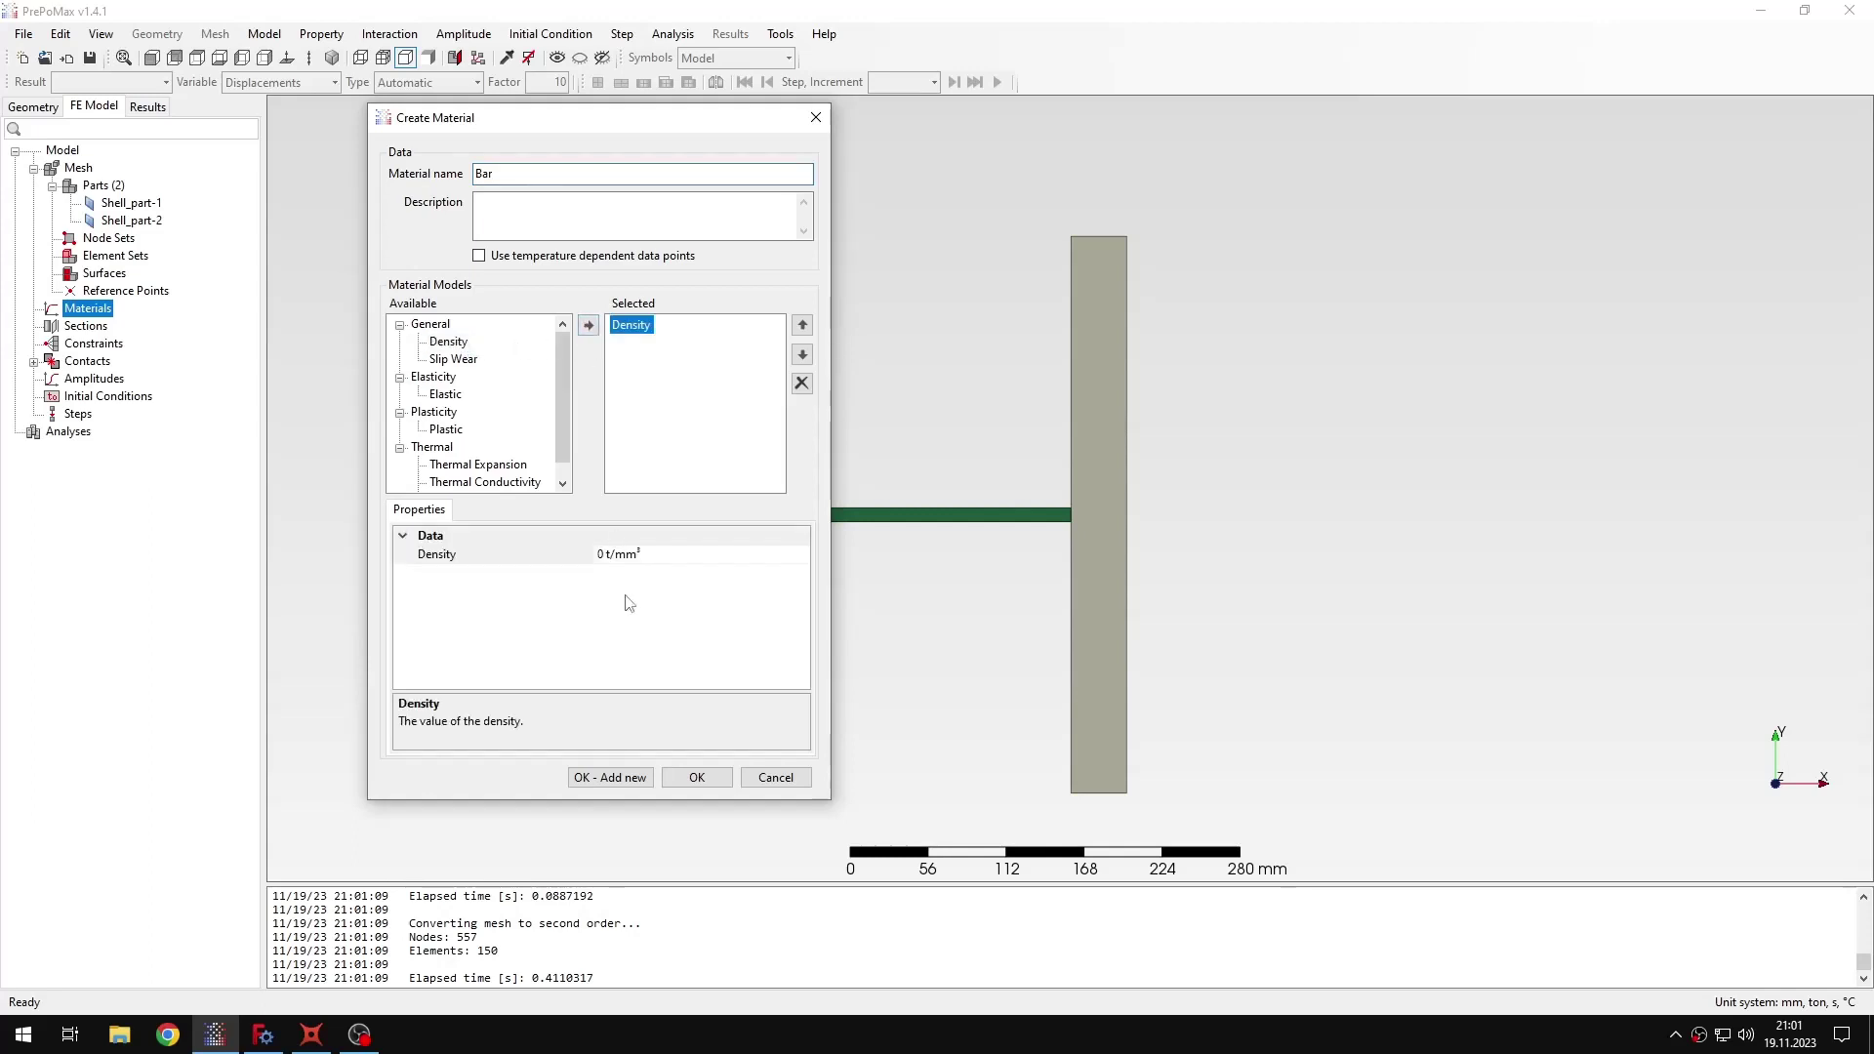
left_click(606, 556)
type("7.8")
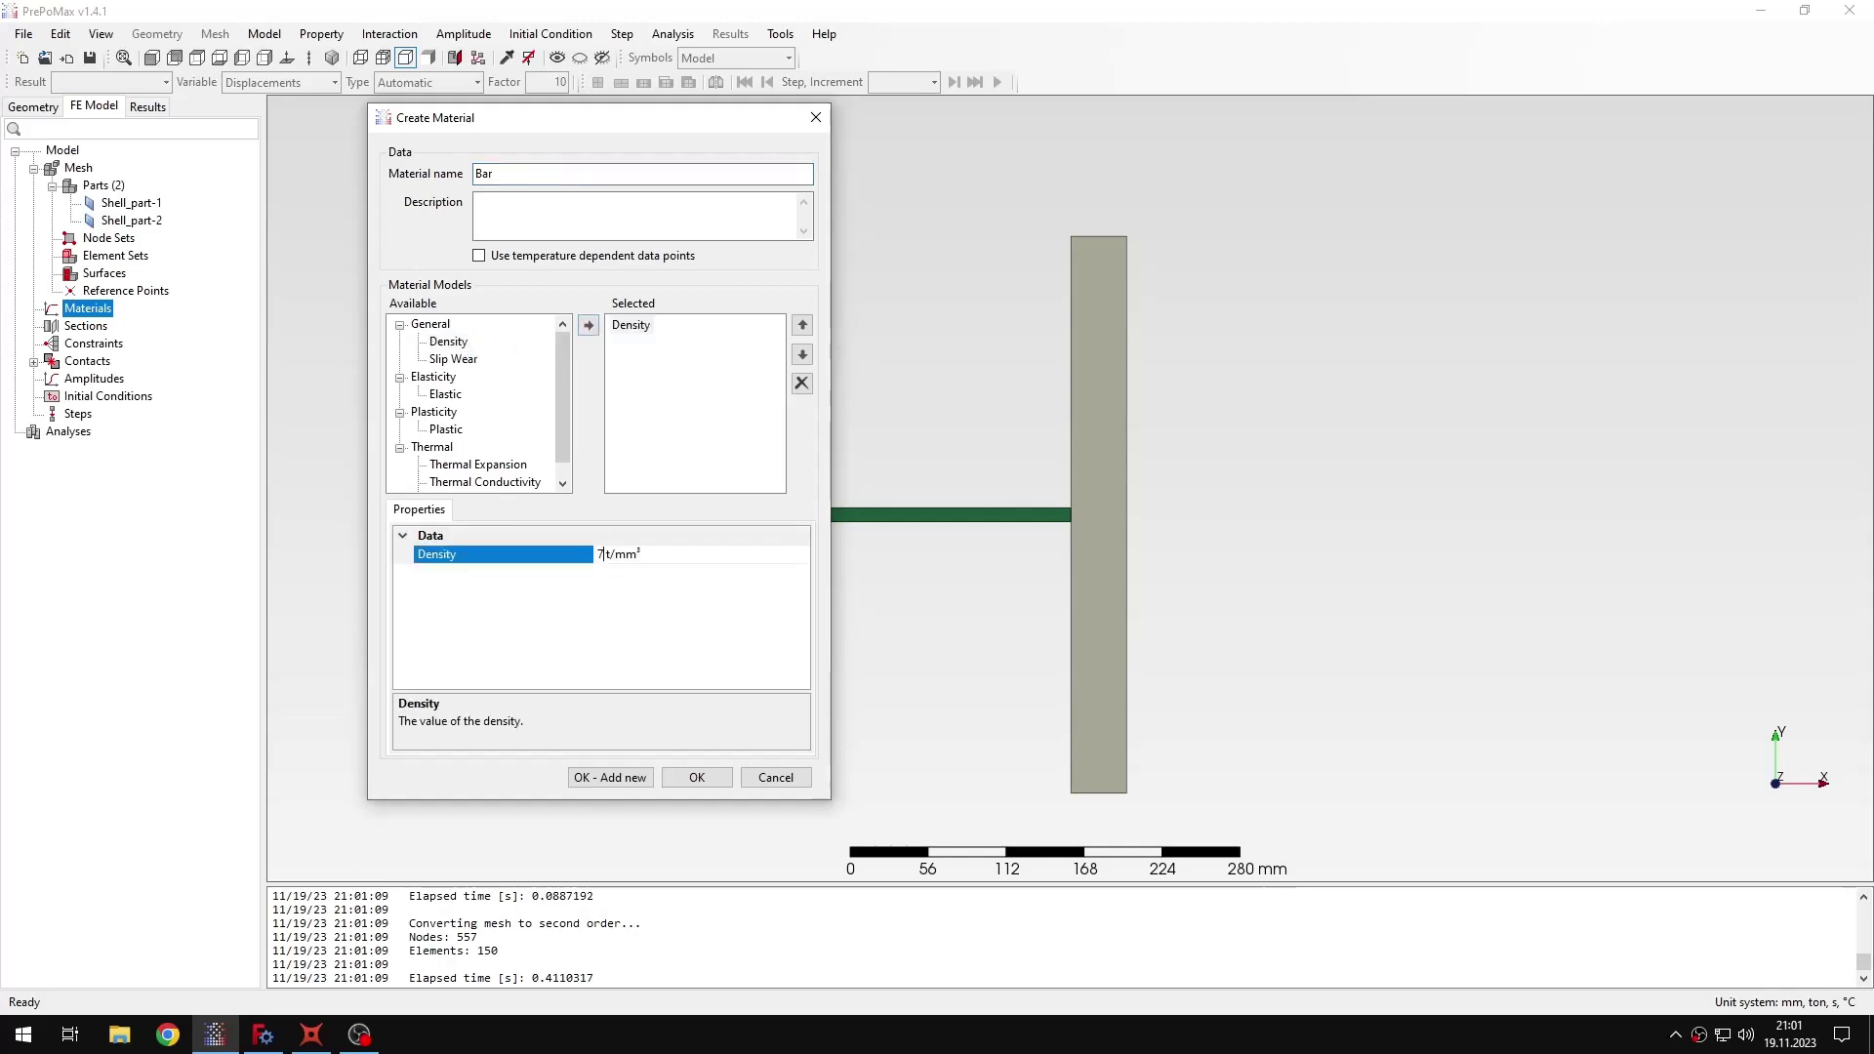
type("E-09")
Add elastic behaviour to Bar with Young's modulus 200000 and Poisson's ratio 0.3, and save.
left_click(458, 393)
left_click(587, 325)
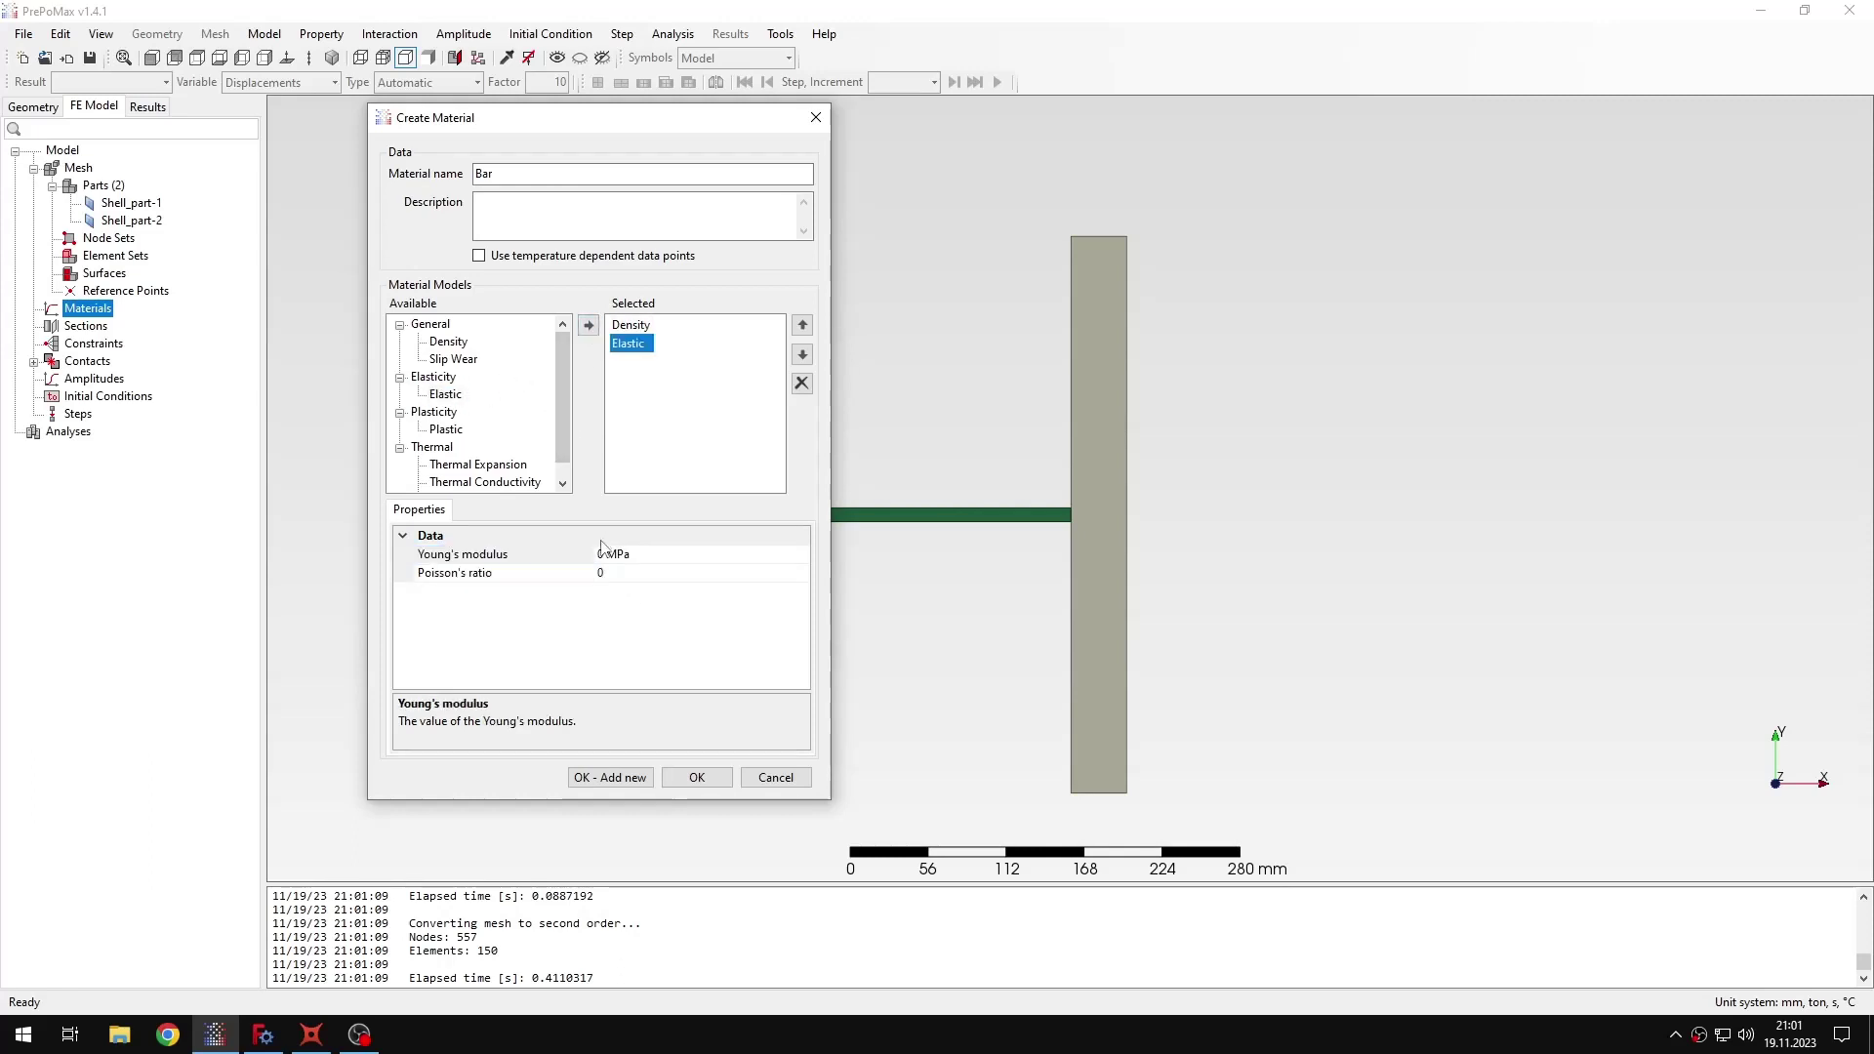
left_click(627, 554)
key("BackSpace")
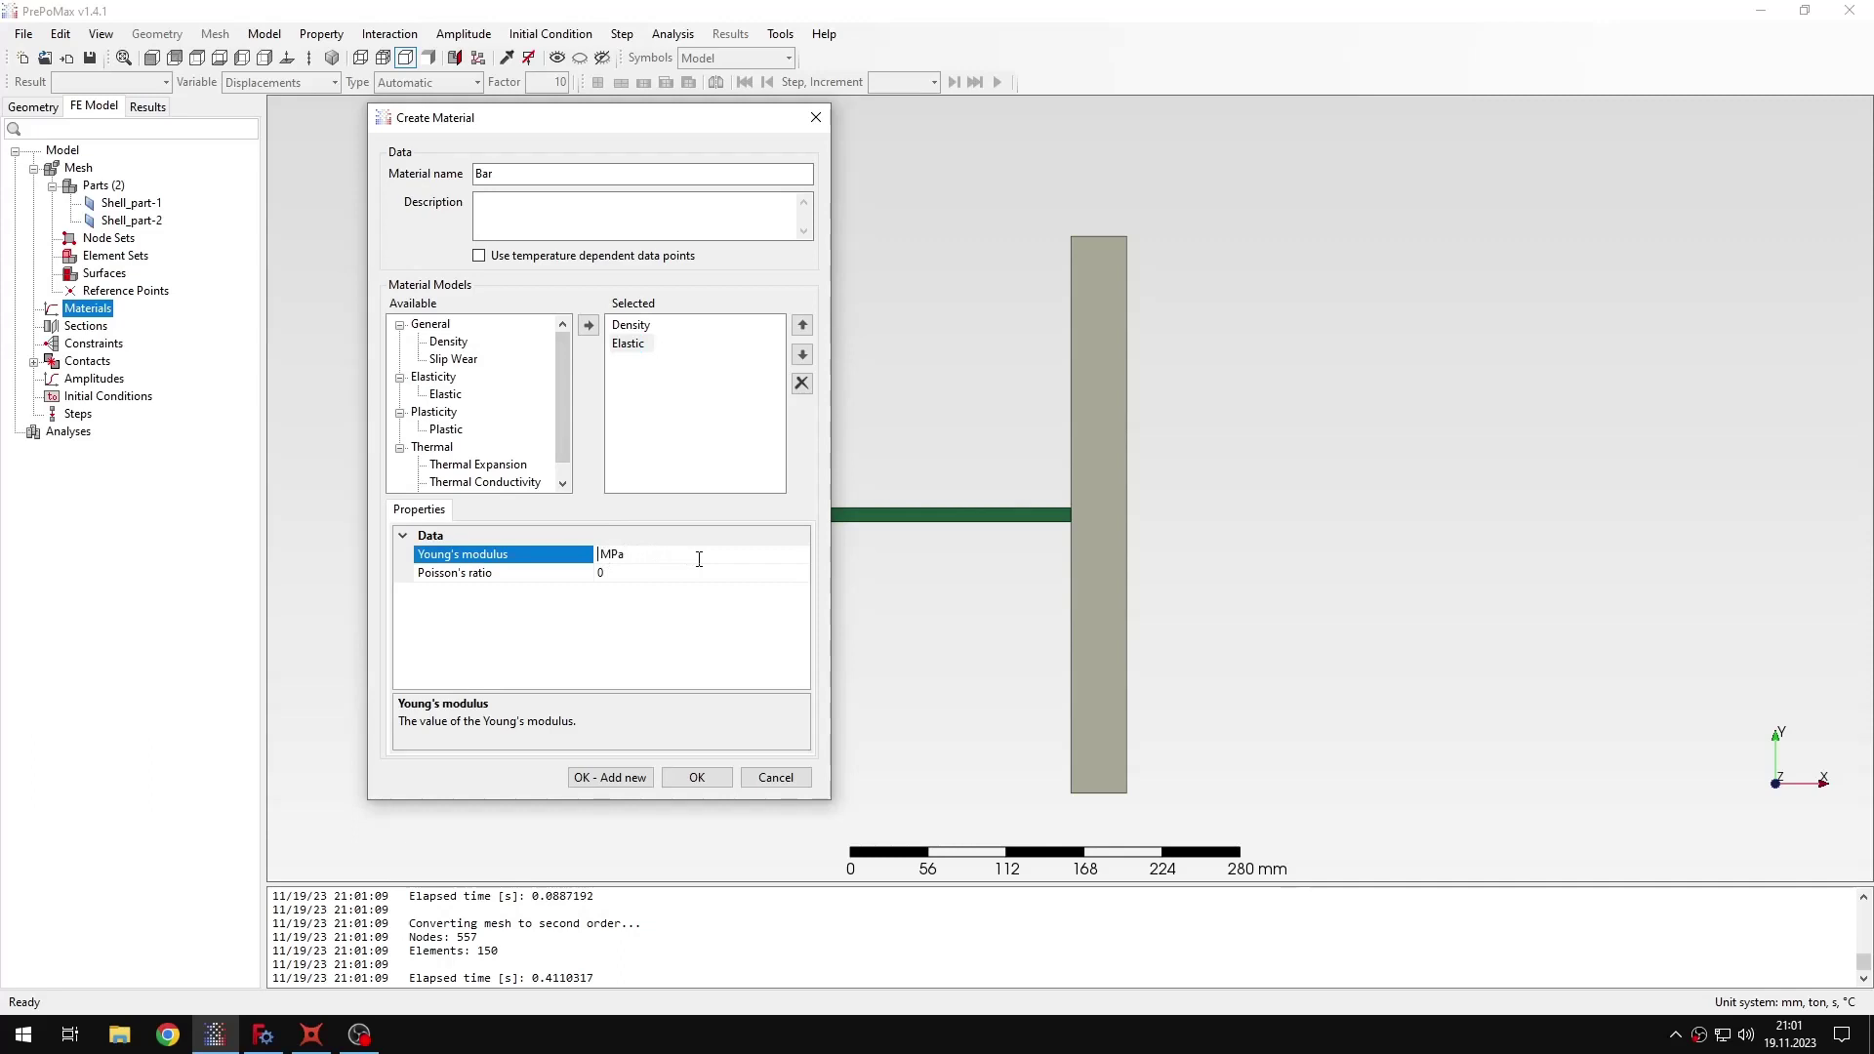
type("200000")
left_click(665, 574)
type(".3")
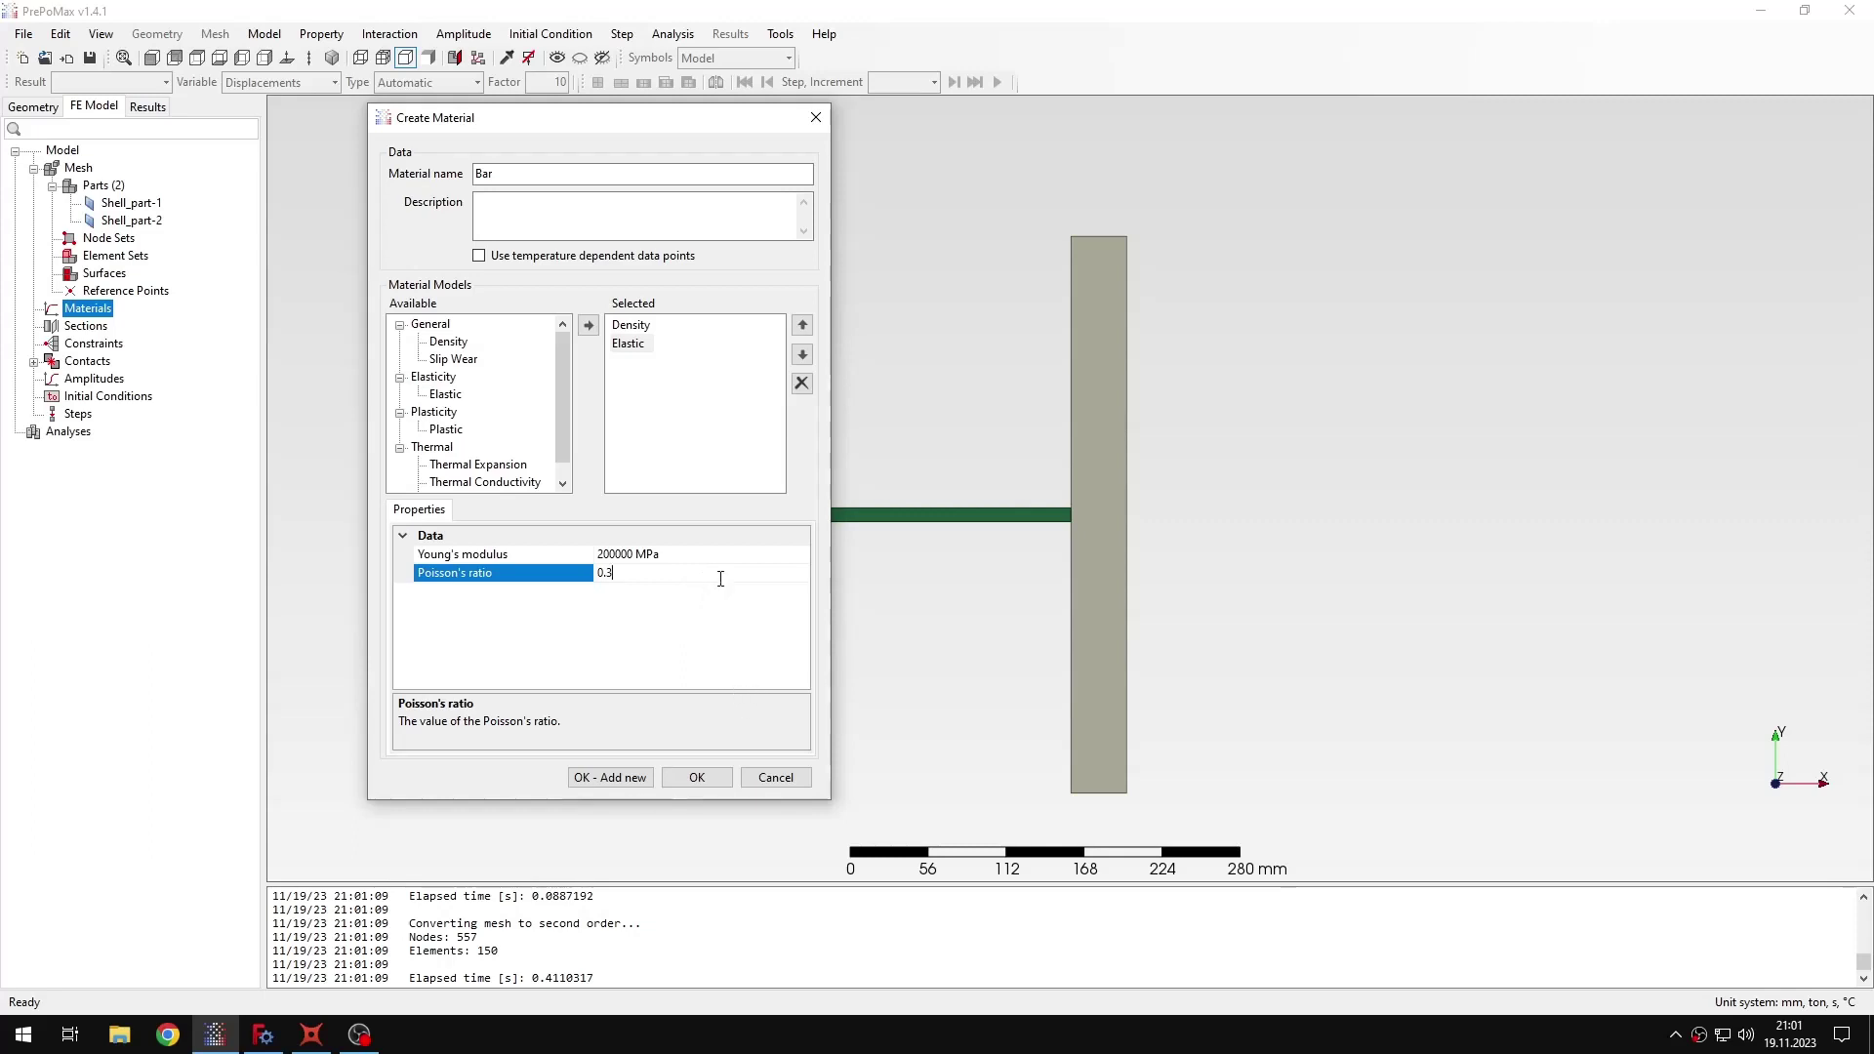
left_click(626, 778)
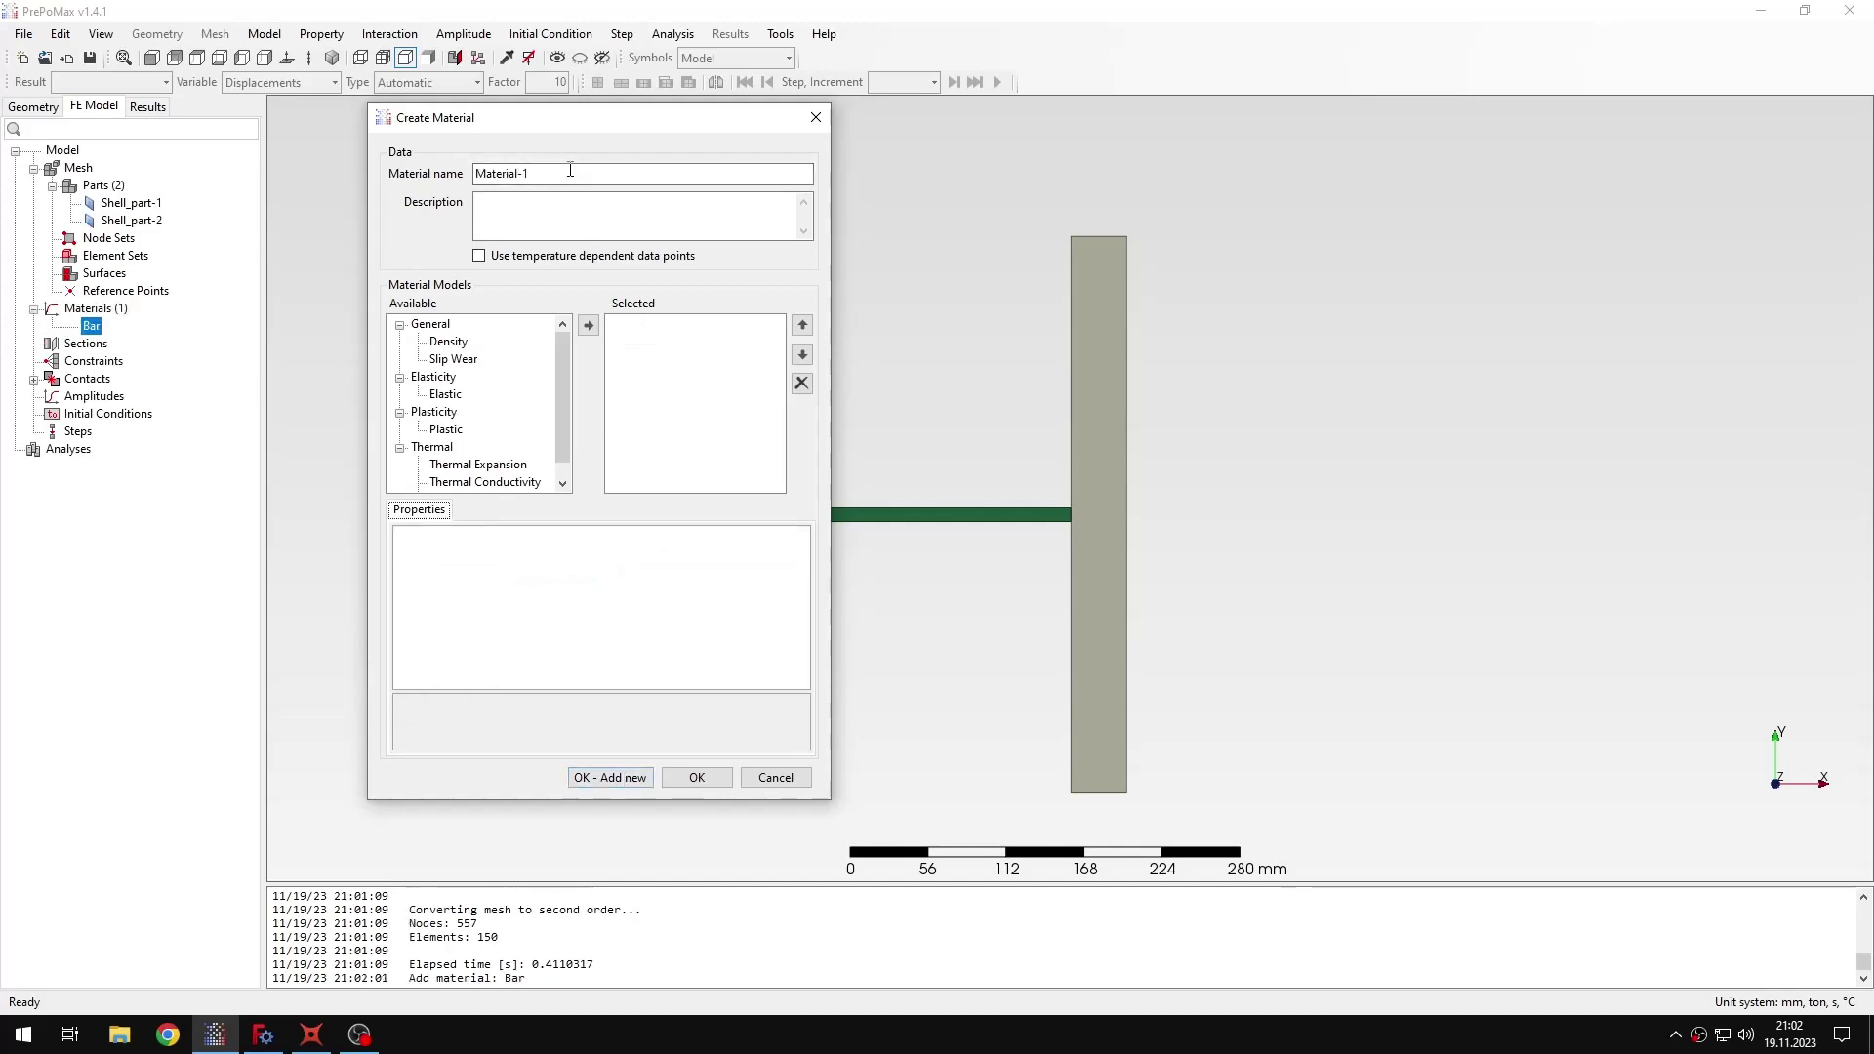
Name the new material Wall and give it density 7.8e9.
left_click_drag(575, 175, 454, 183)
type("Wall")
left_click(445, 342)
left_click(589, 330)
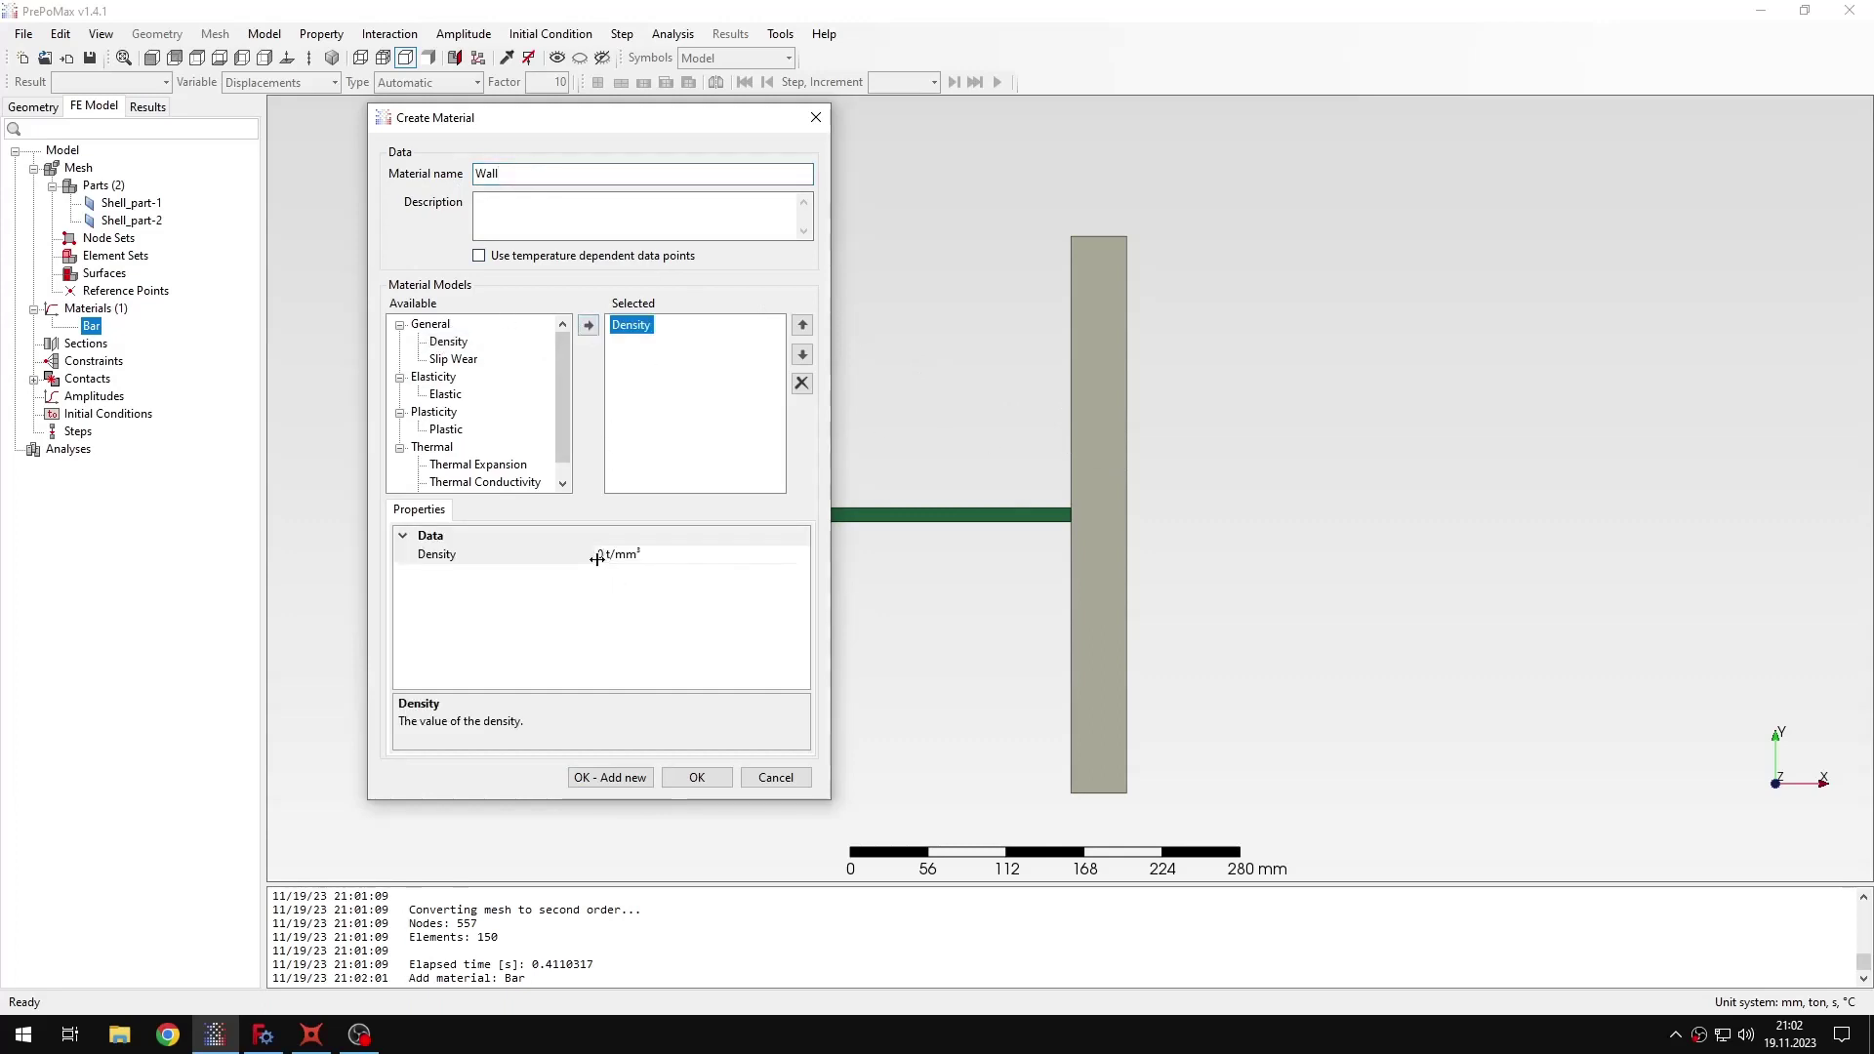
left_click(600, 555)
key("BackSpace")
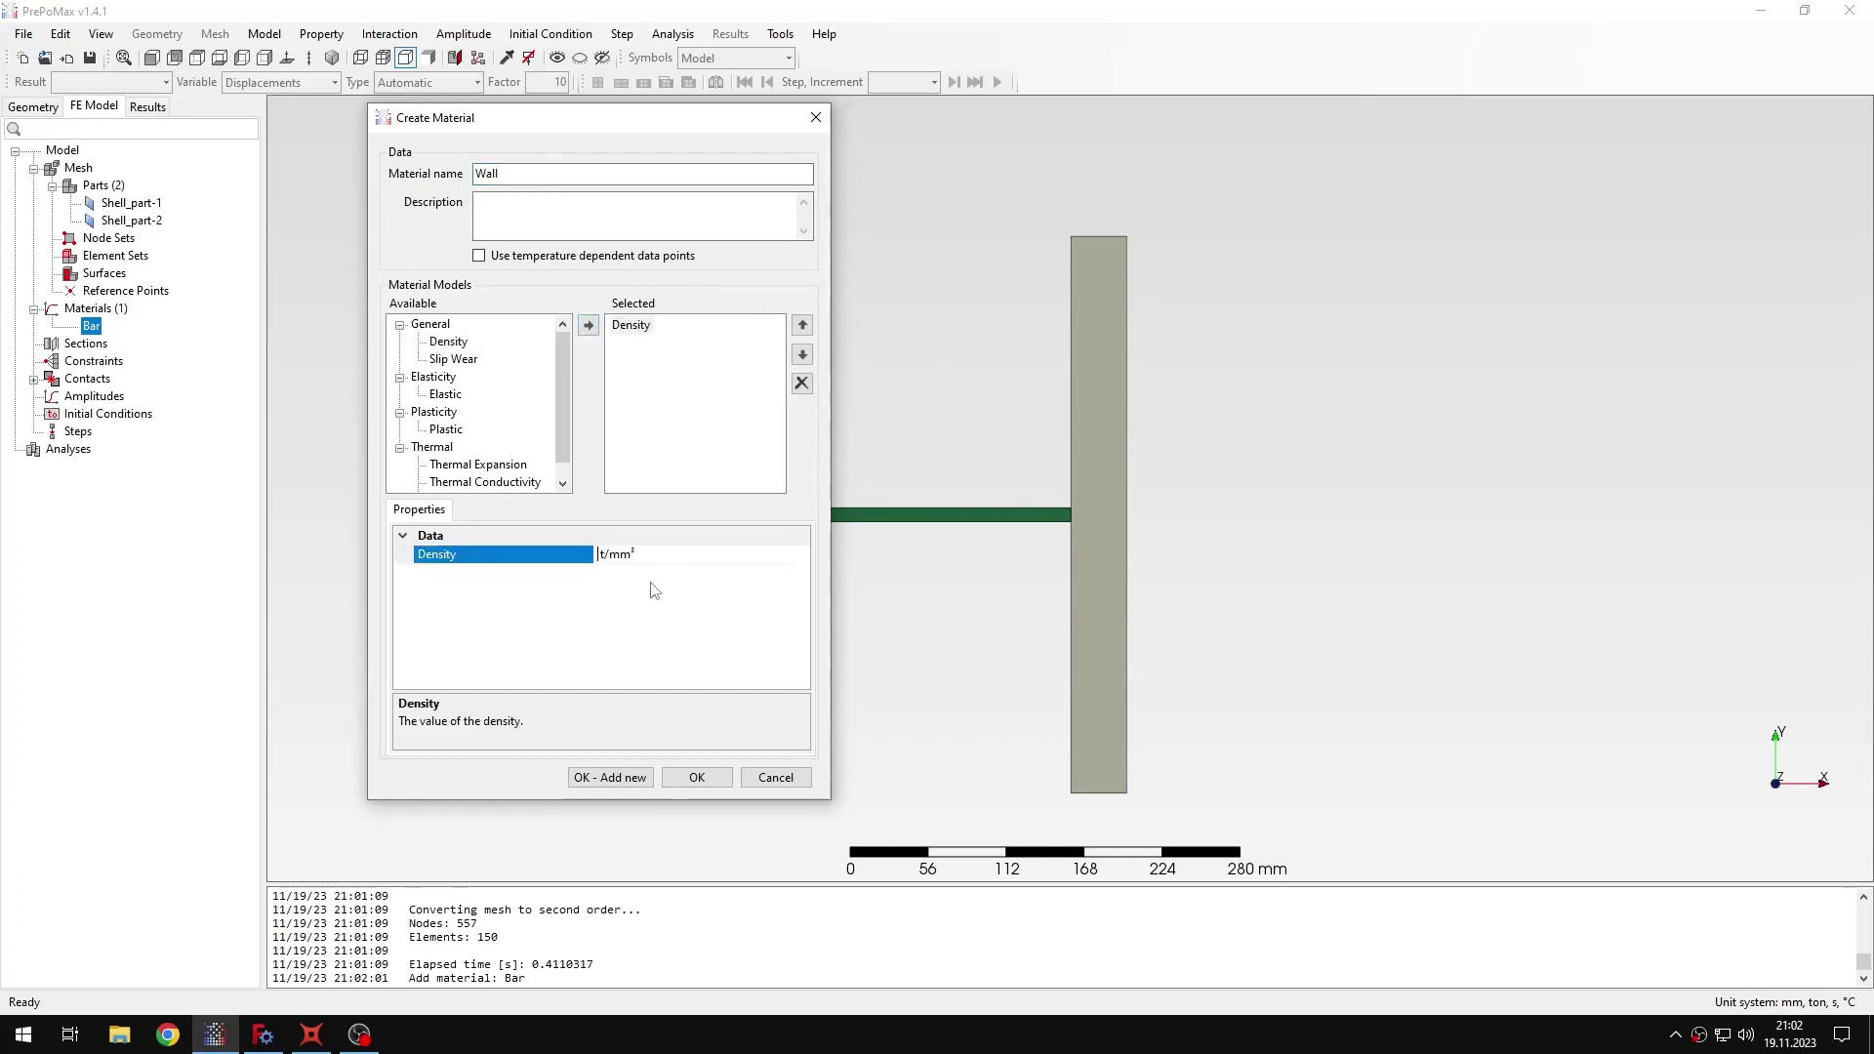
type("7.8e9")
left_click(701, 603)
Add elastic behaviour to Wall with Young's modulus 200000 and Poisson's ratio 0.3.
left_click(445, 394)
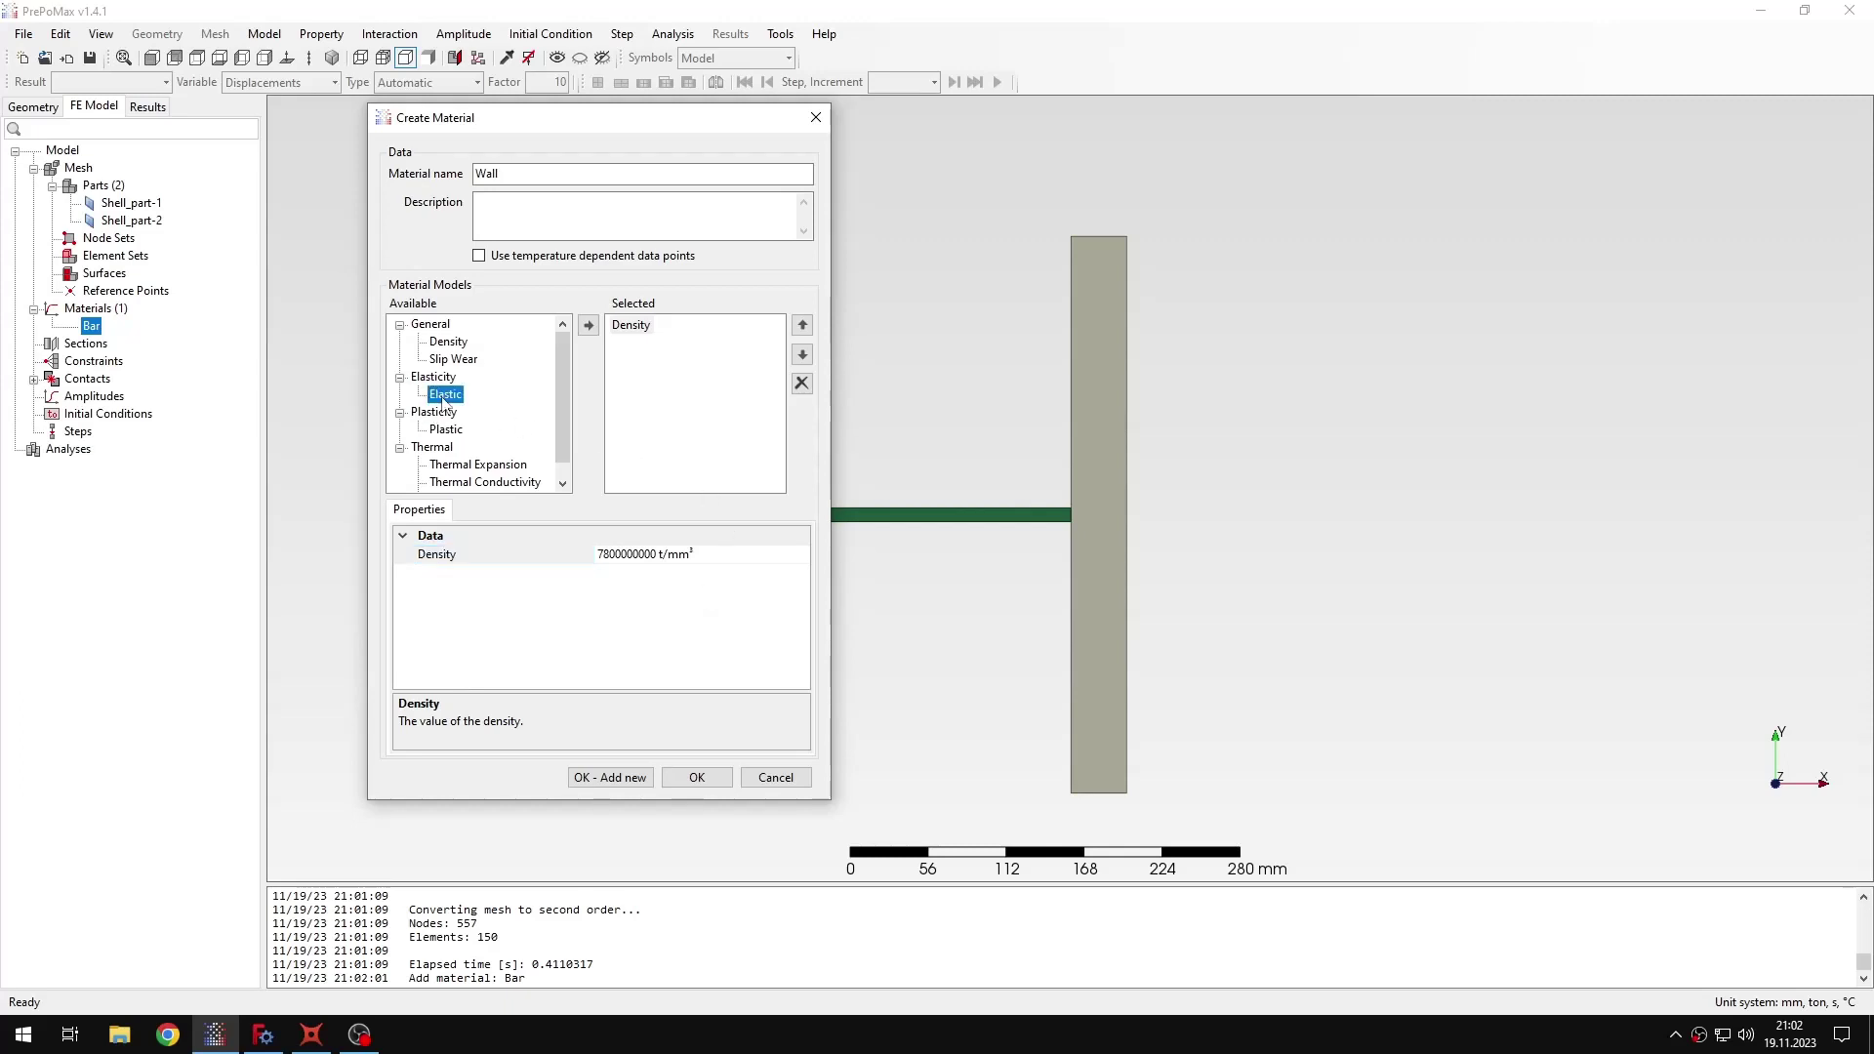
left_click(587, 325)
left_click(603, 554)
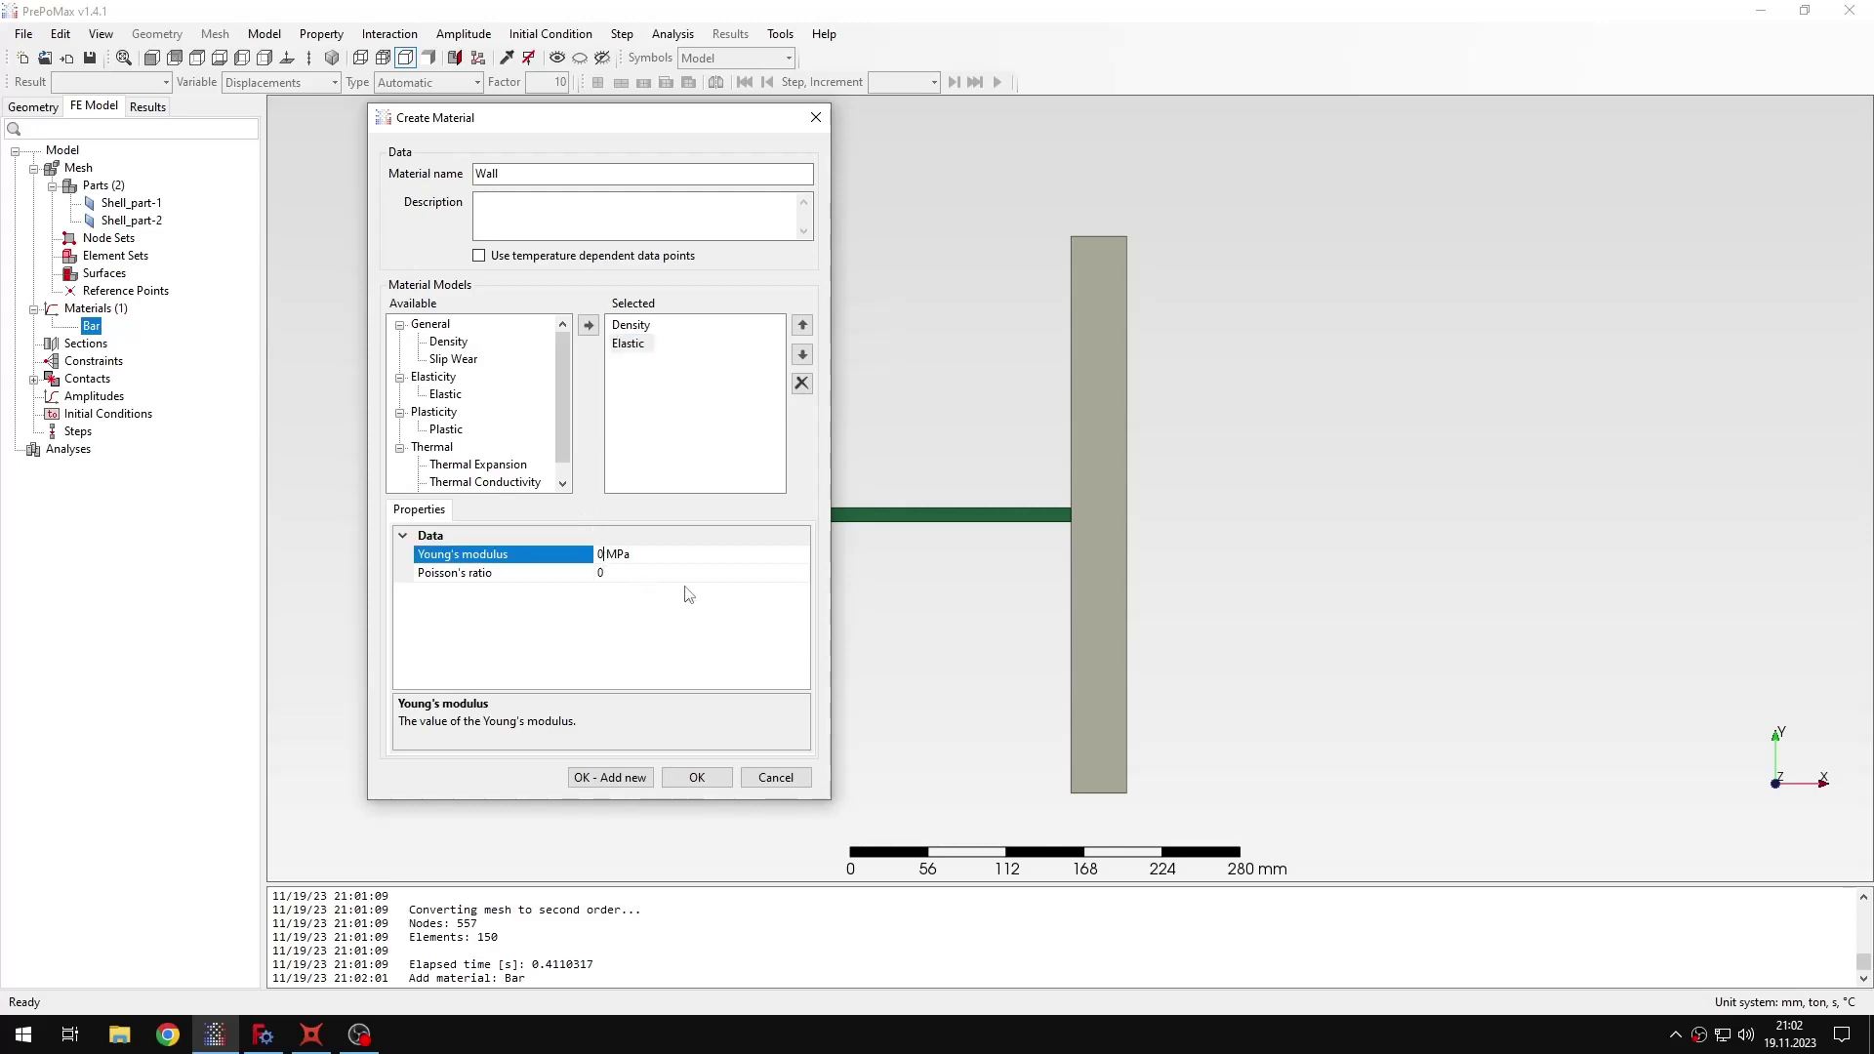
type("200000")
left_click(672, 578)
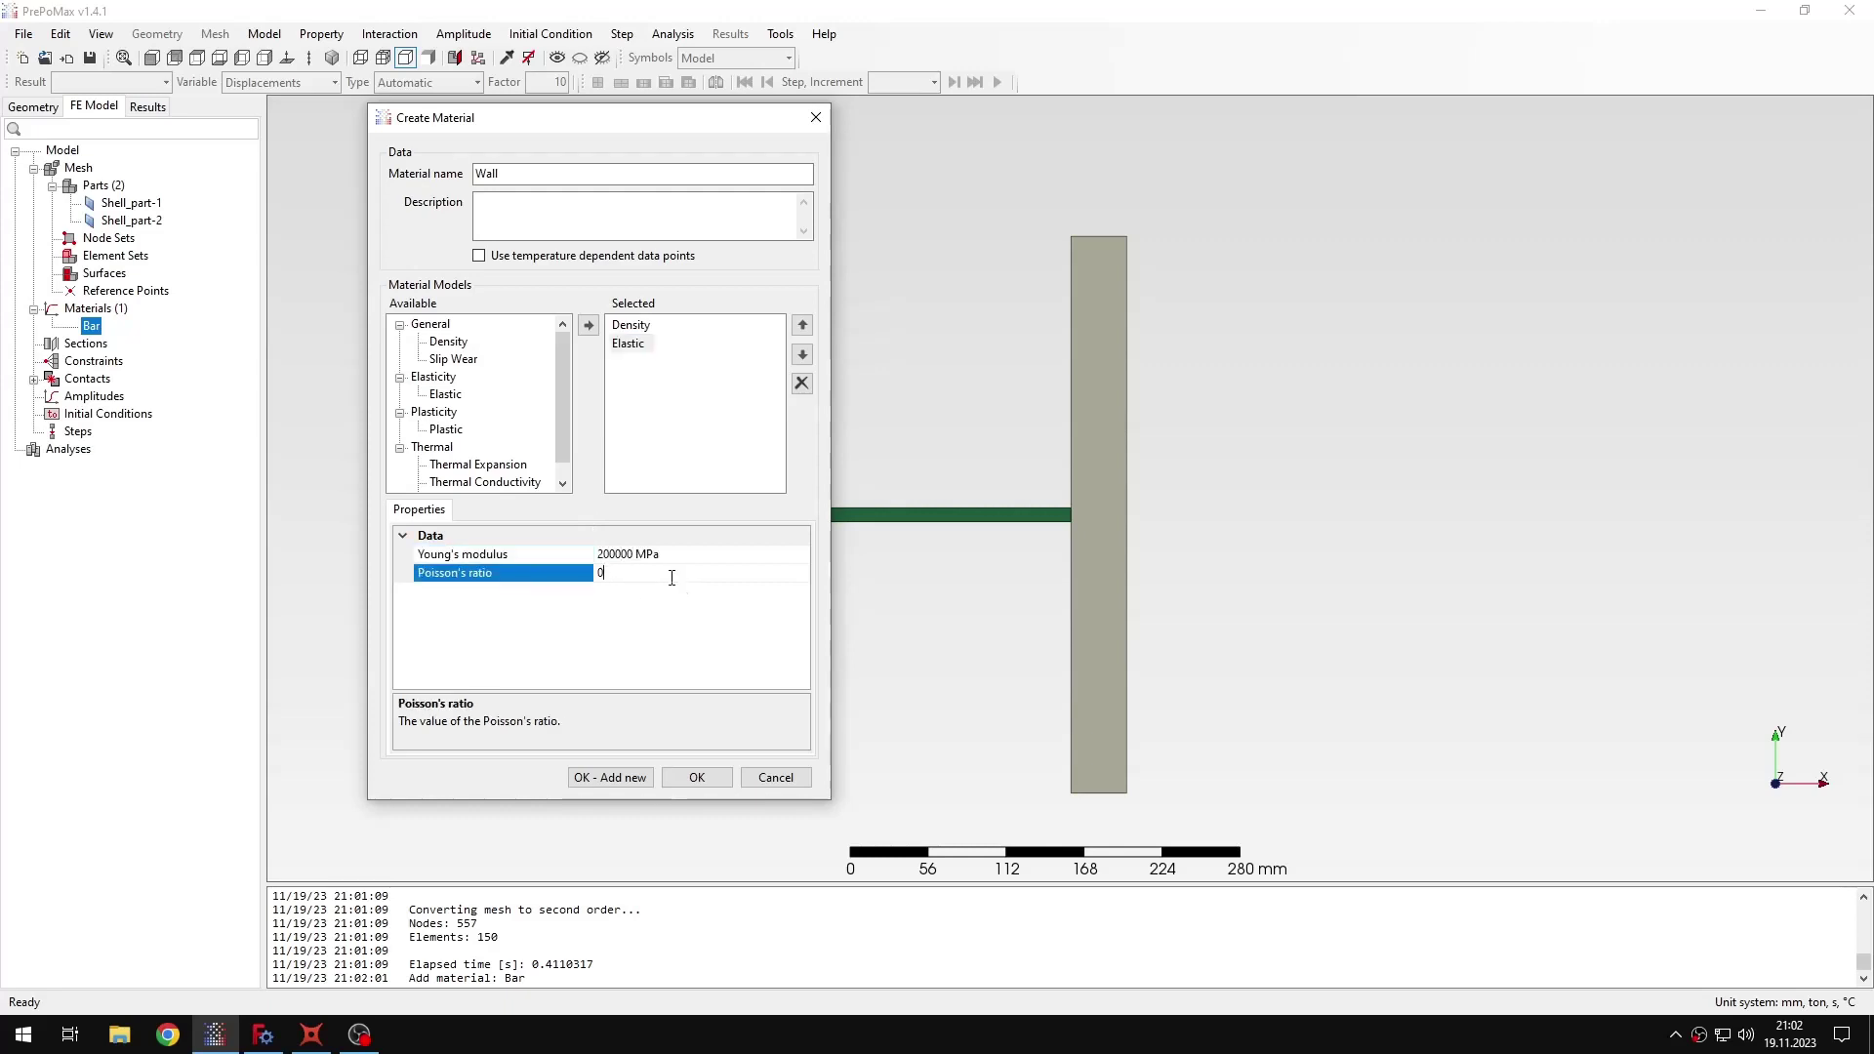
type(".3")
Recheck the Wall's modulus and density digits, then save the material.
left_click(631, 559)
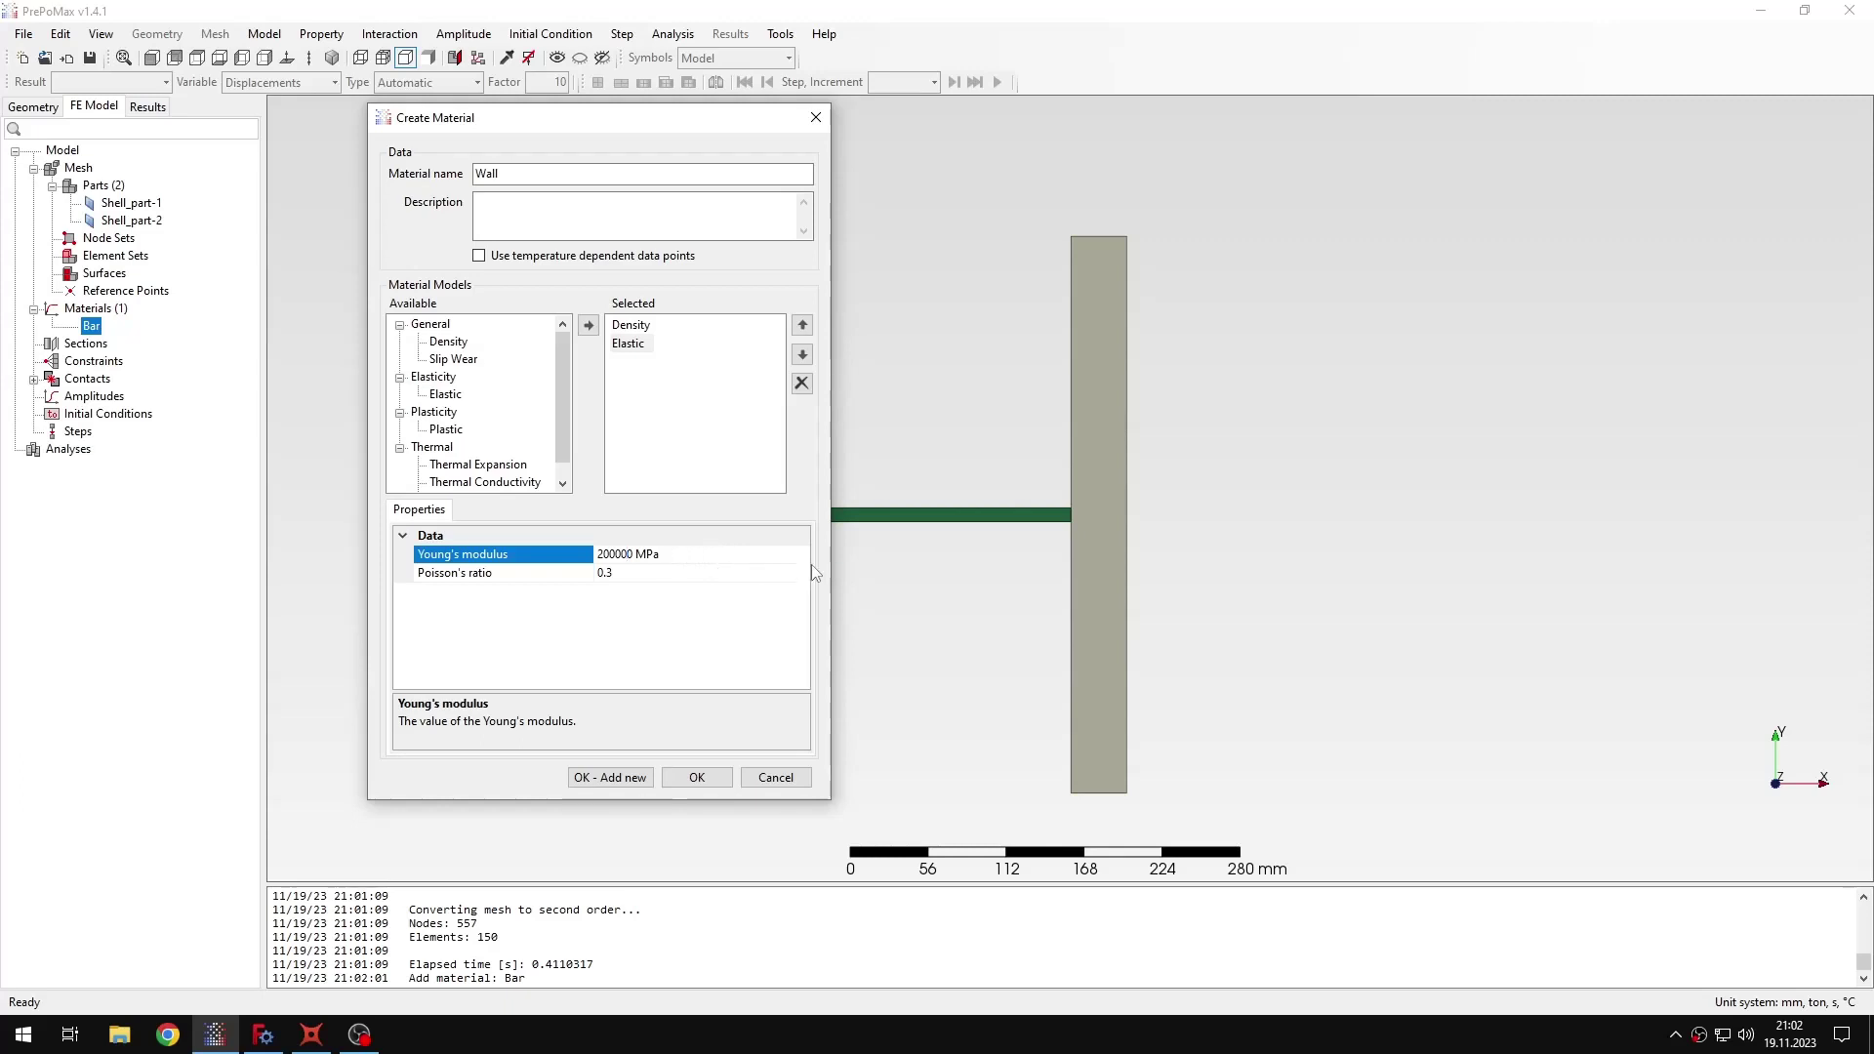
left_click(636, 326)
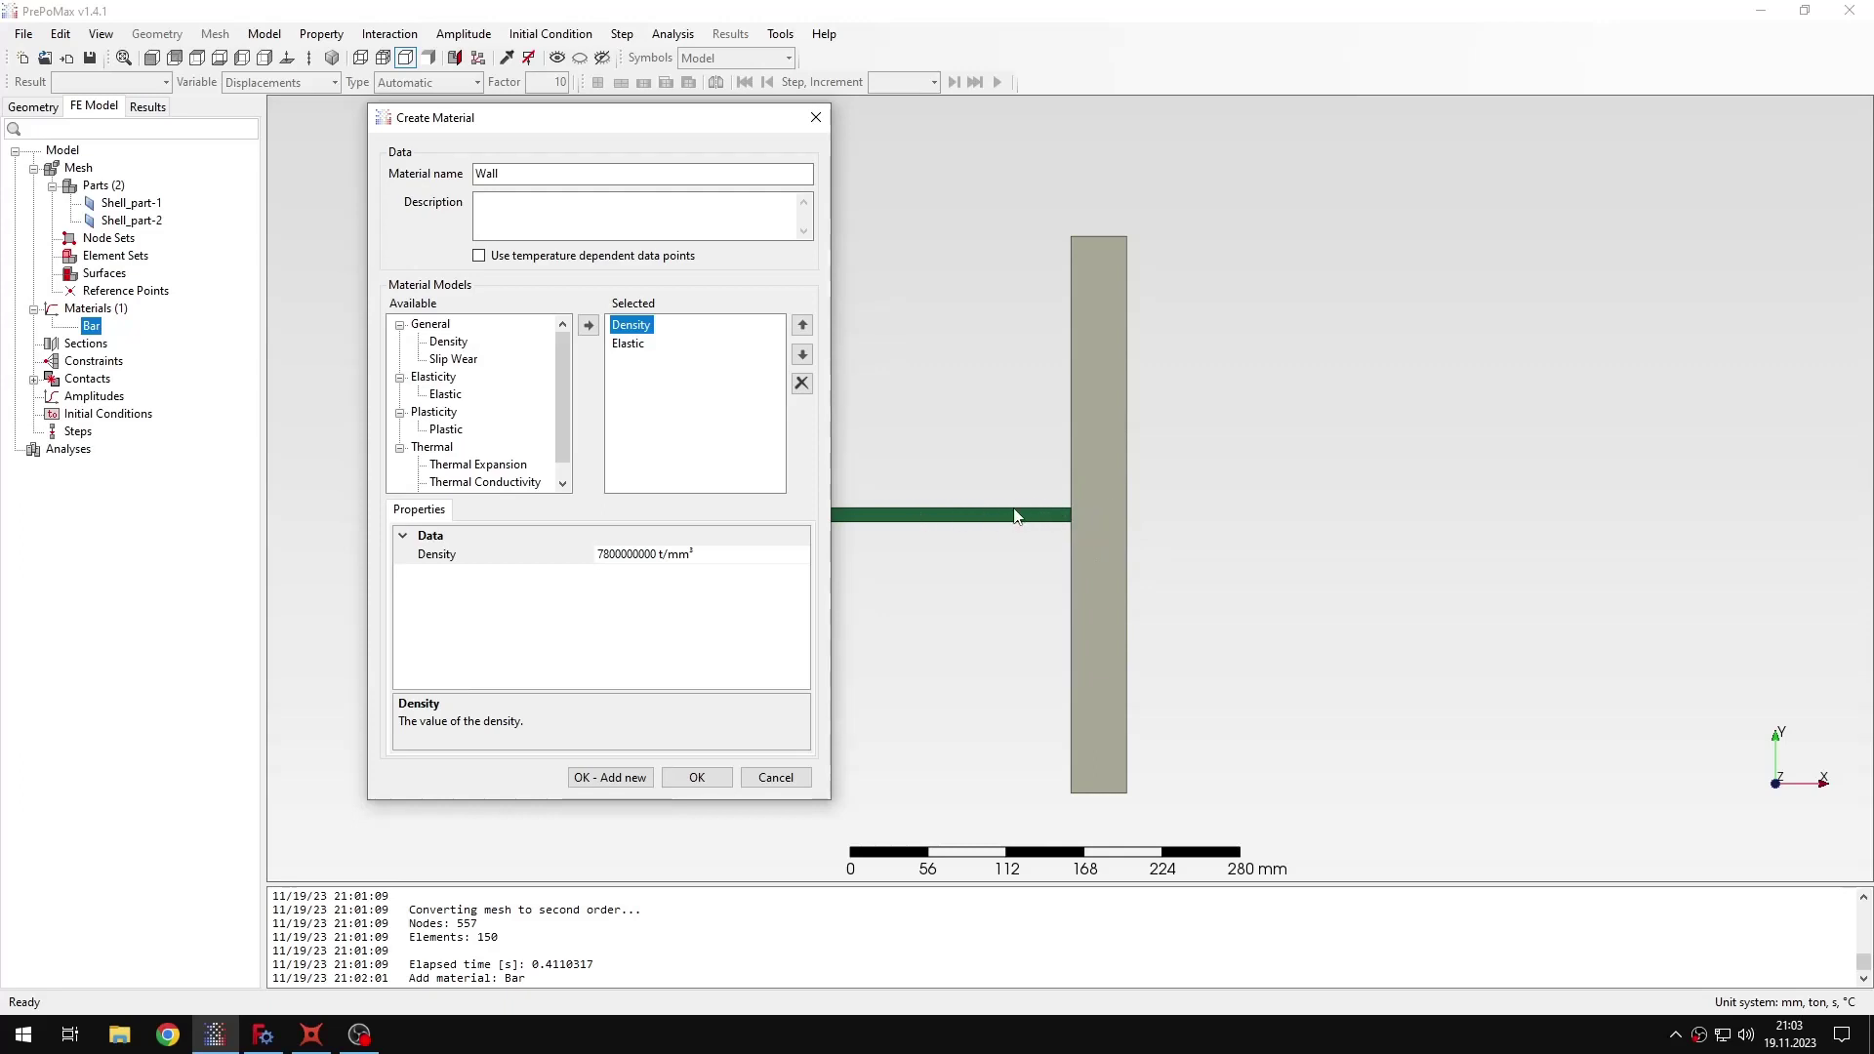
left_click(635, 554)
left_click_drag(598, 553, 653, 554)
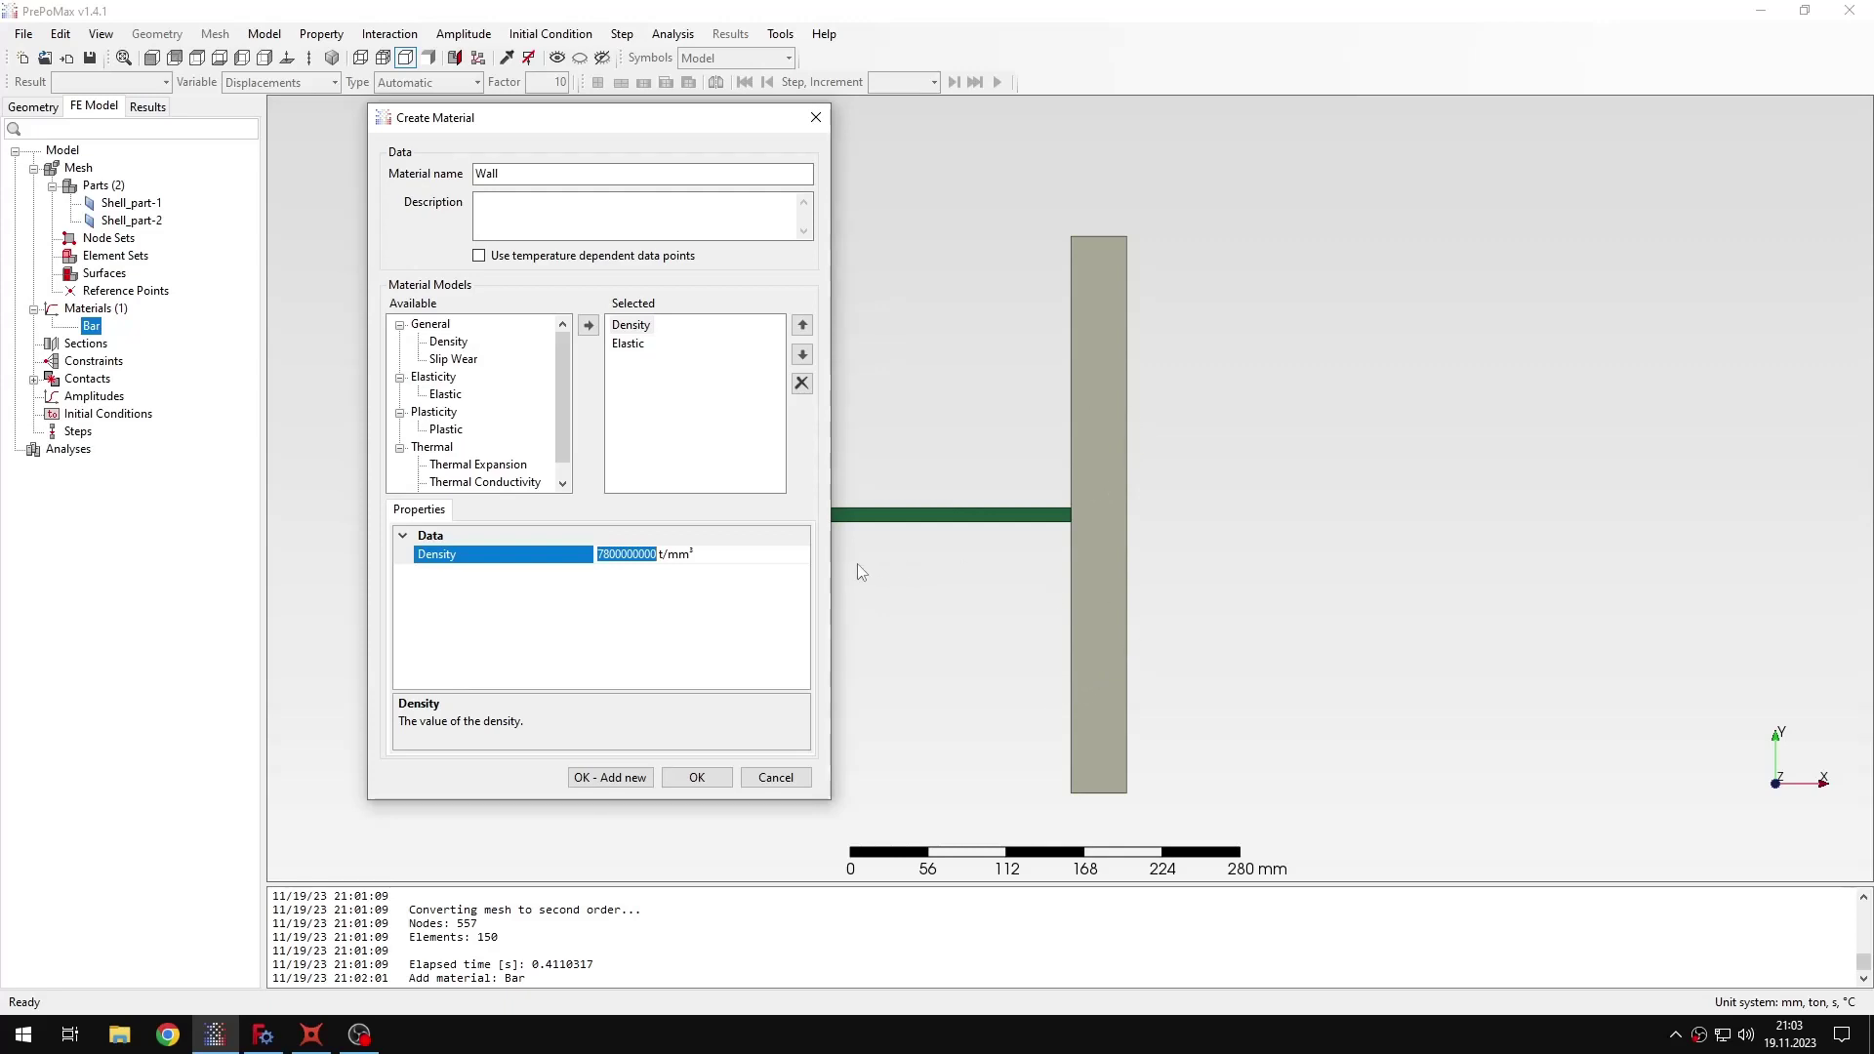
left_click(618, 555)
left_click_drag(653, 554, 616, 555)
left_click(711, 677)
left_click(697, 777)
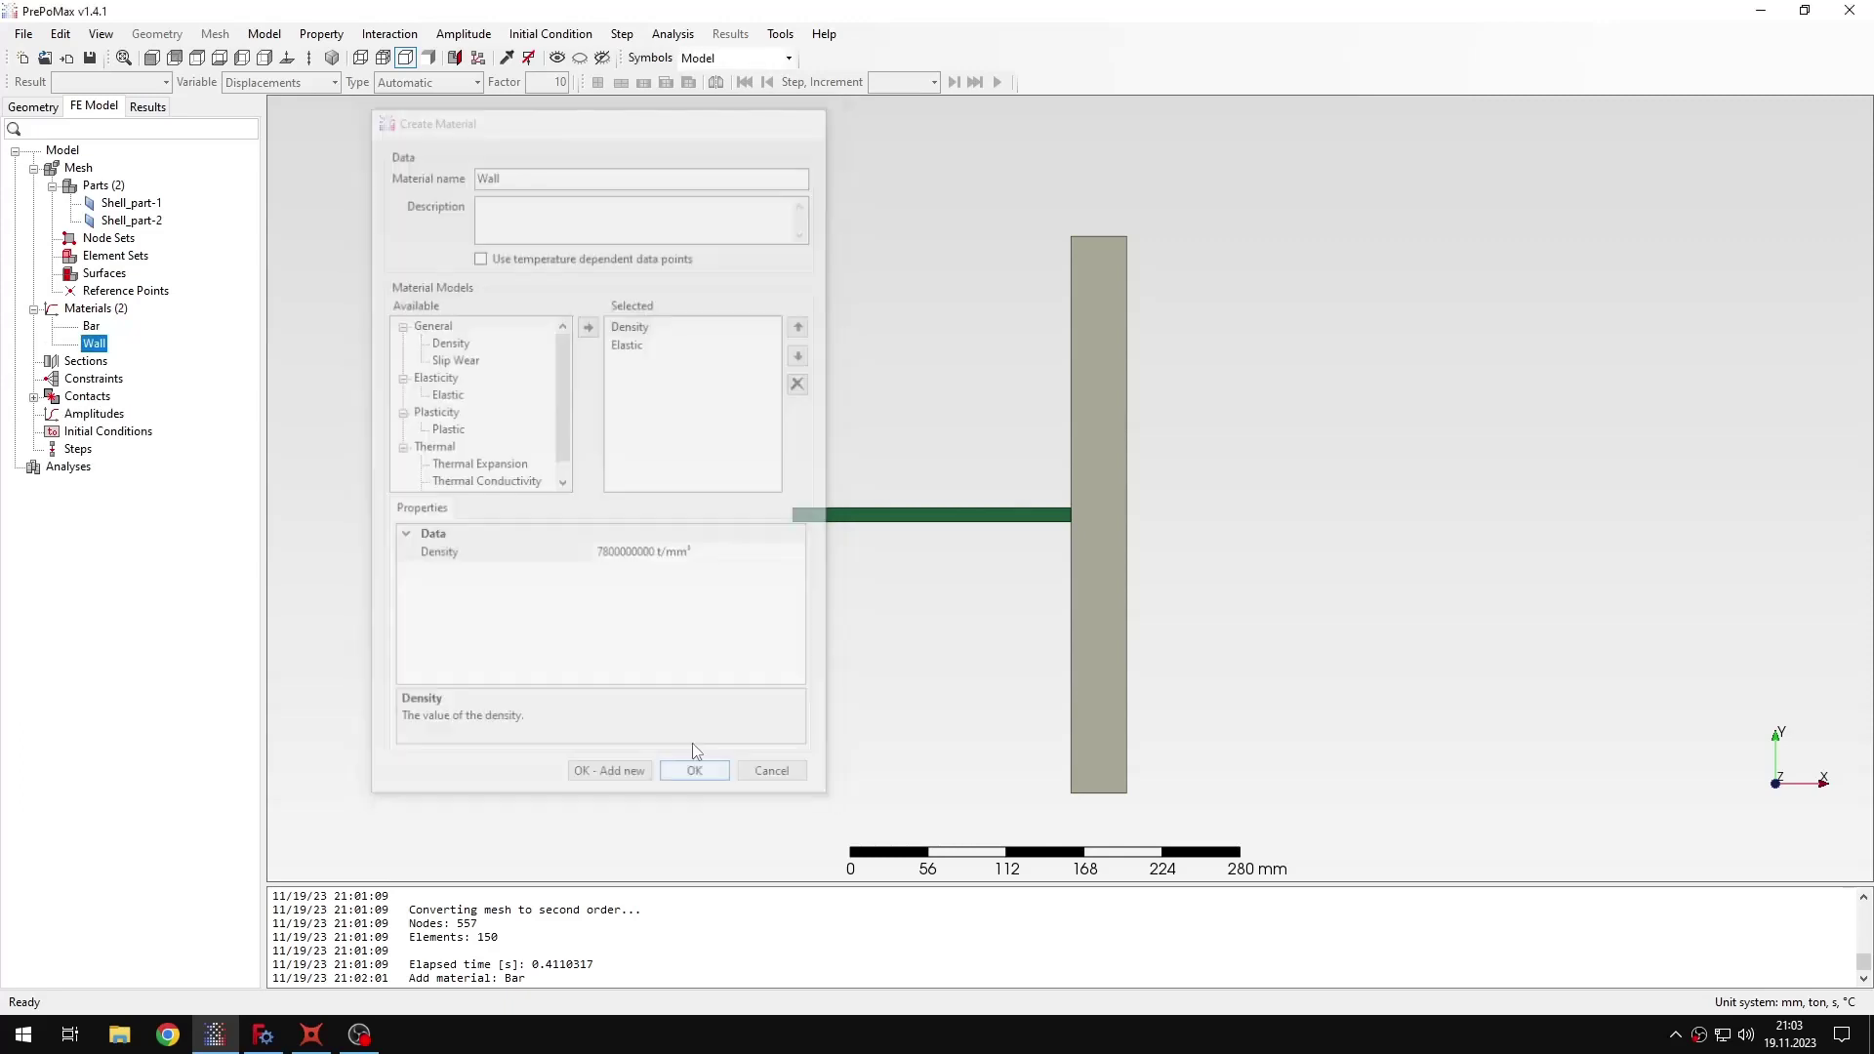
Create section Bar on the bar part with 10 mm thickness.
double_click(85, 361)
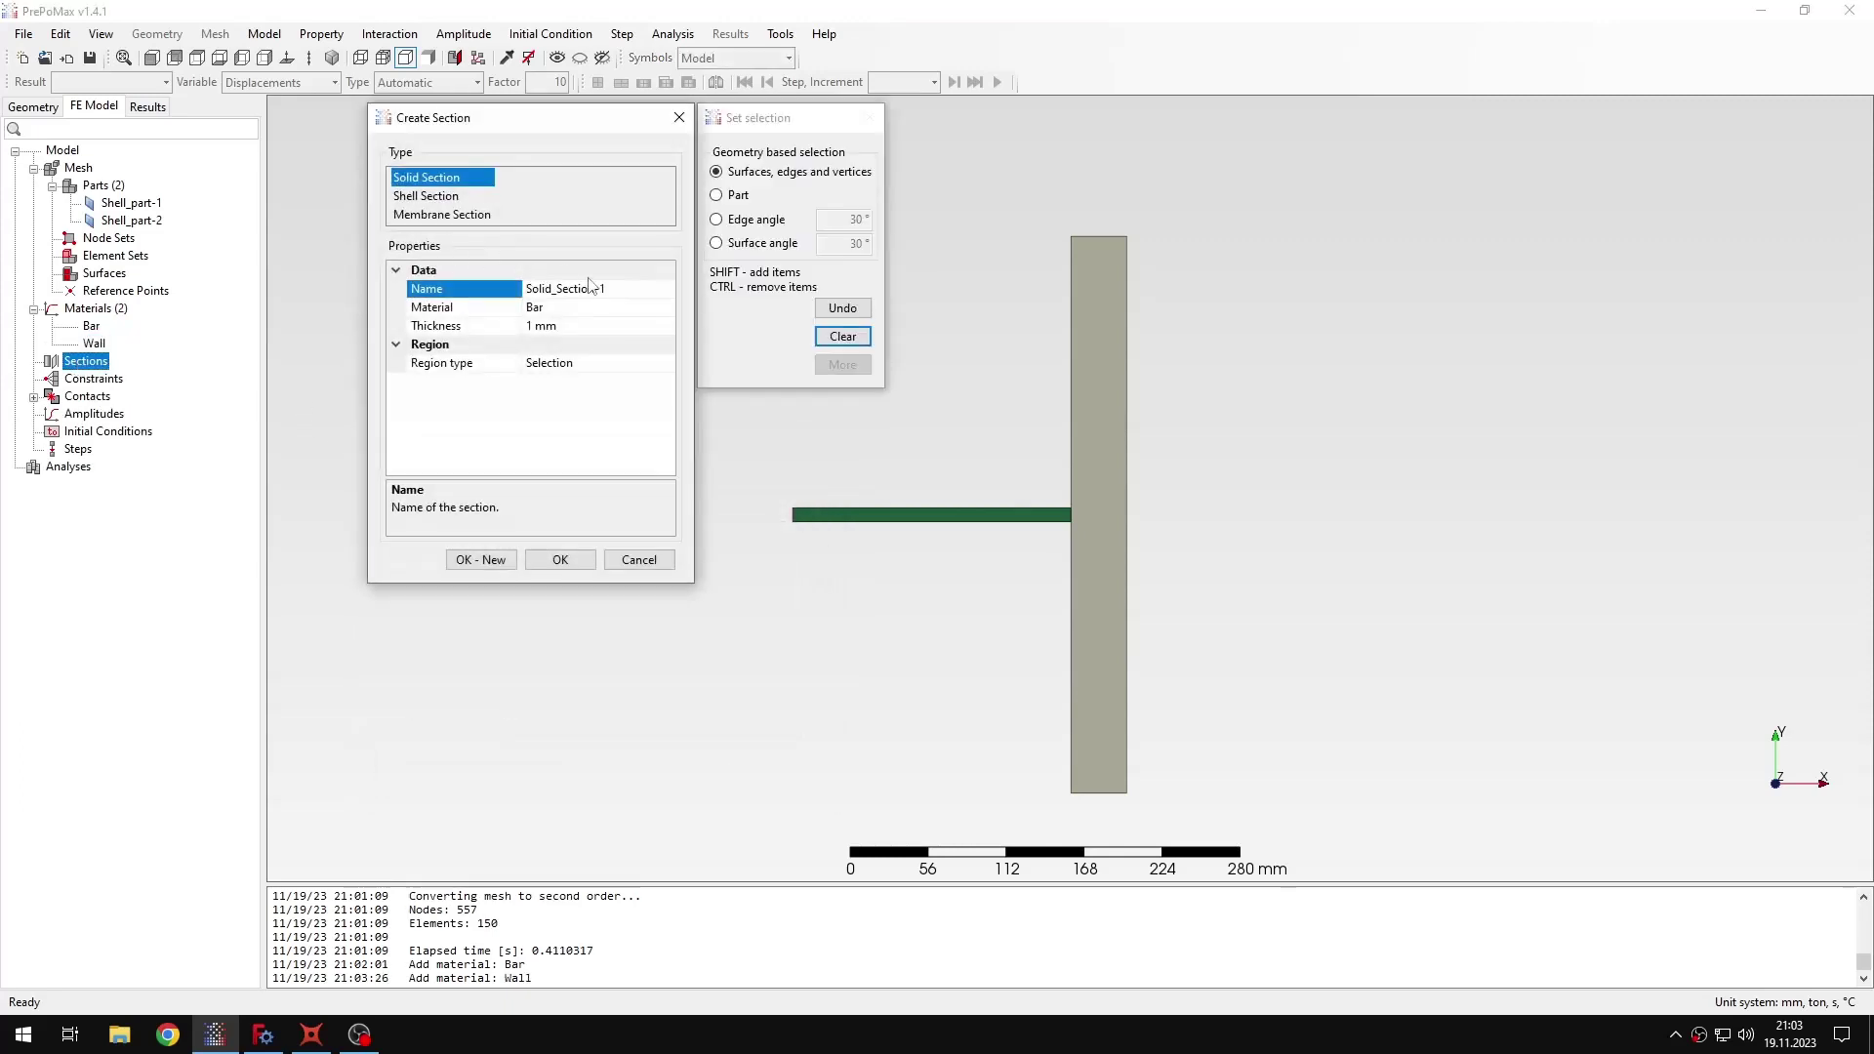
left_click(646, 288)
type("Bar")
left_click(853, 528)
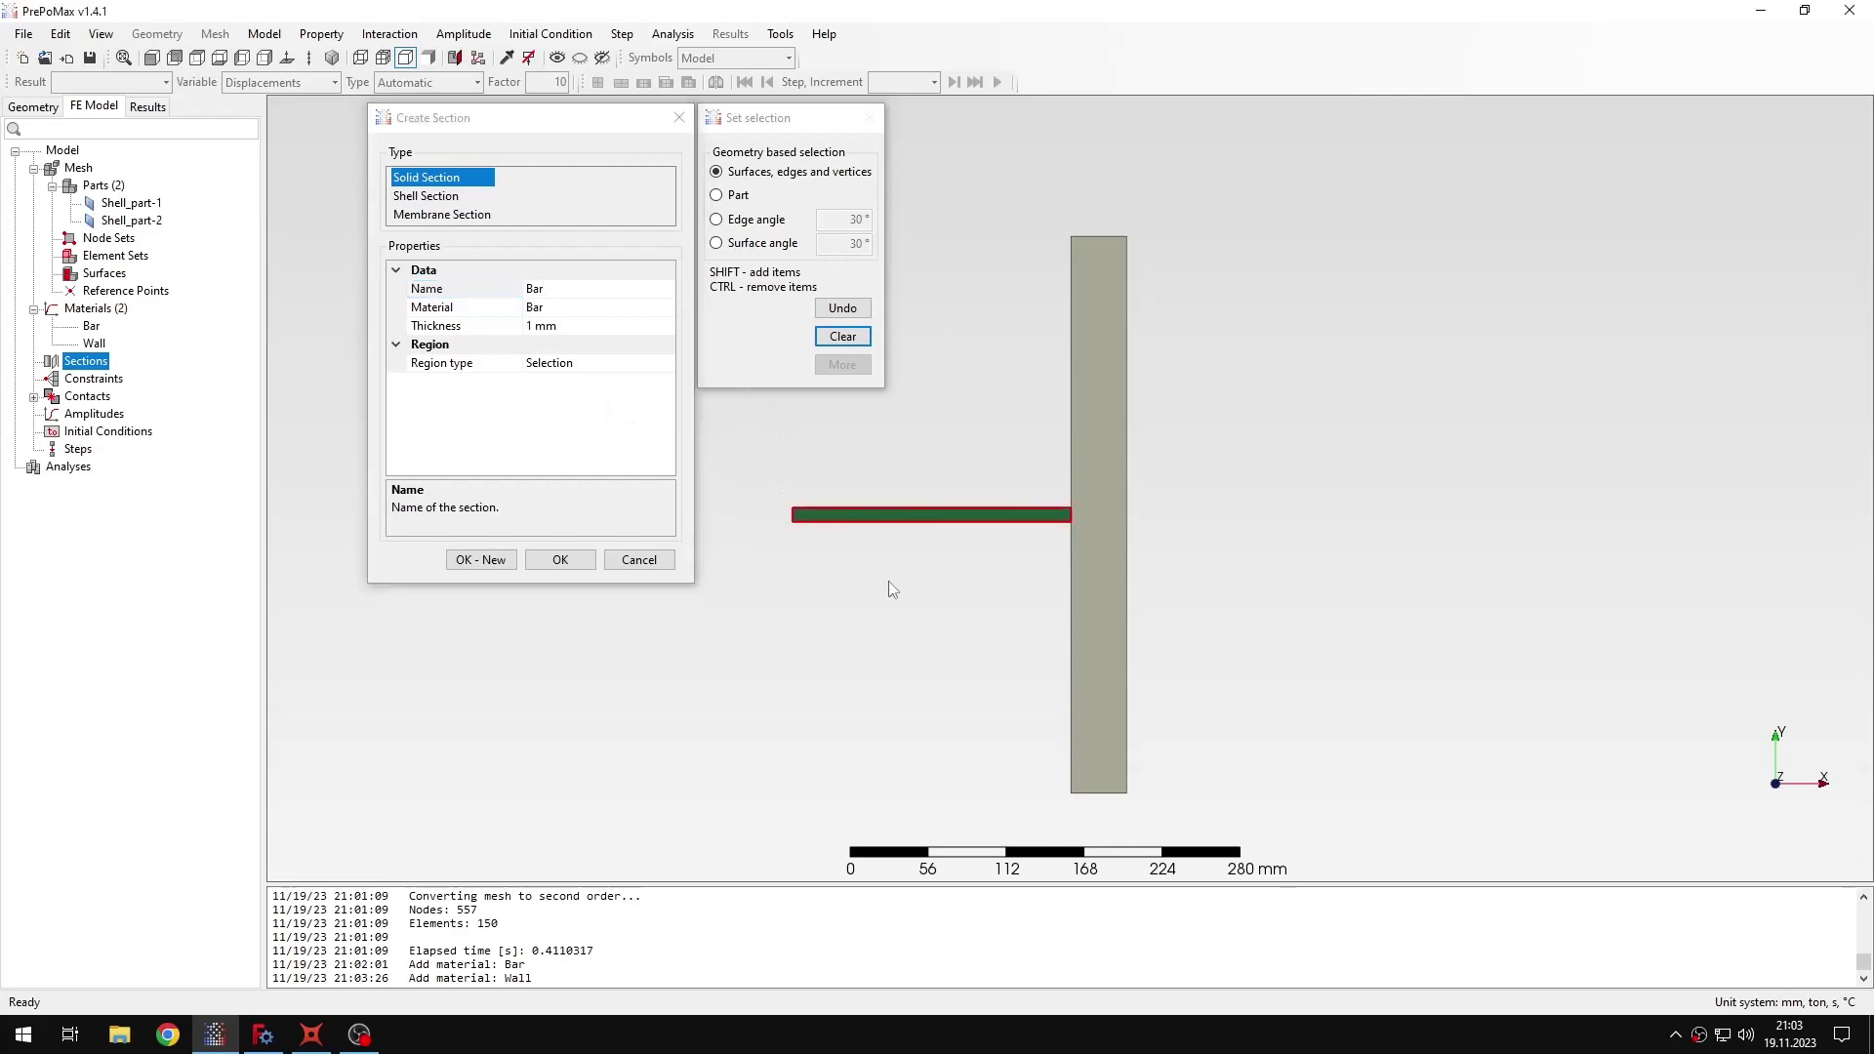
left_click(534, 328)
type("0")
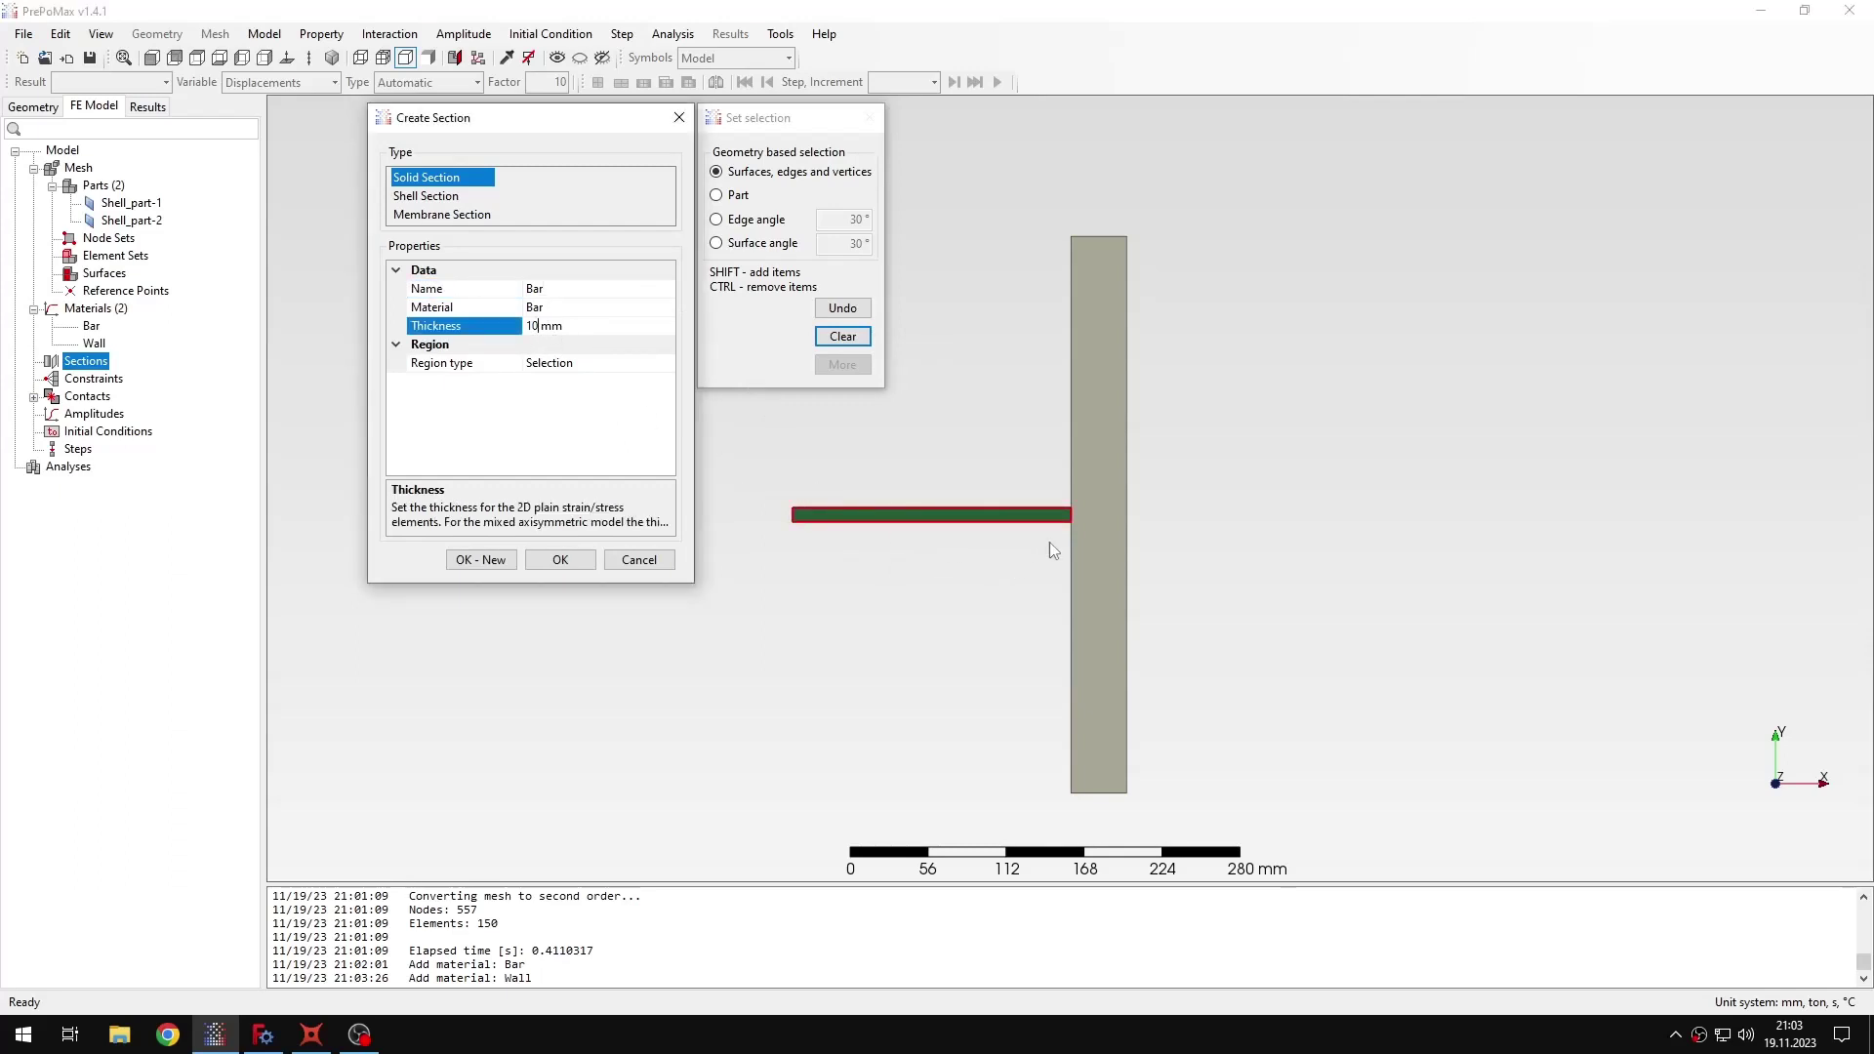
left_click(481, 559)
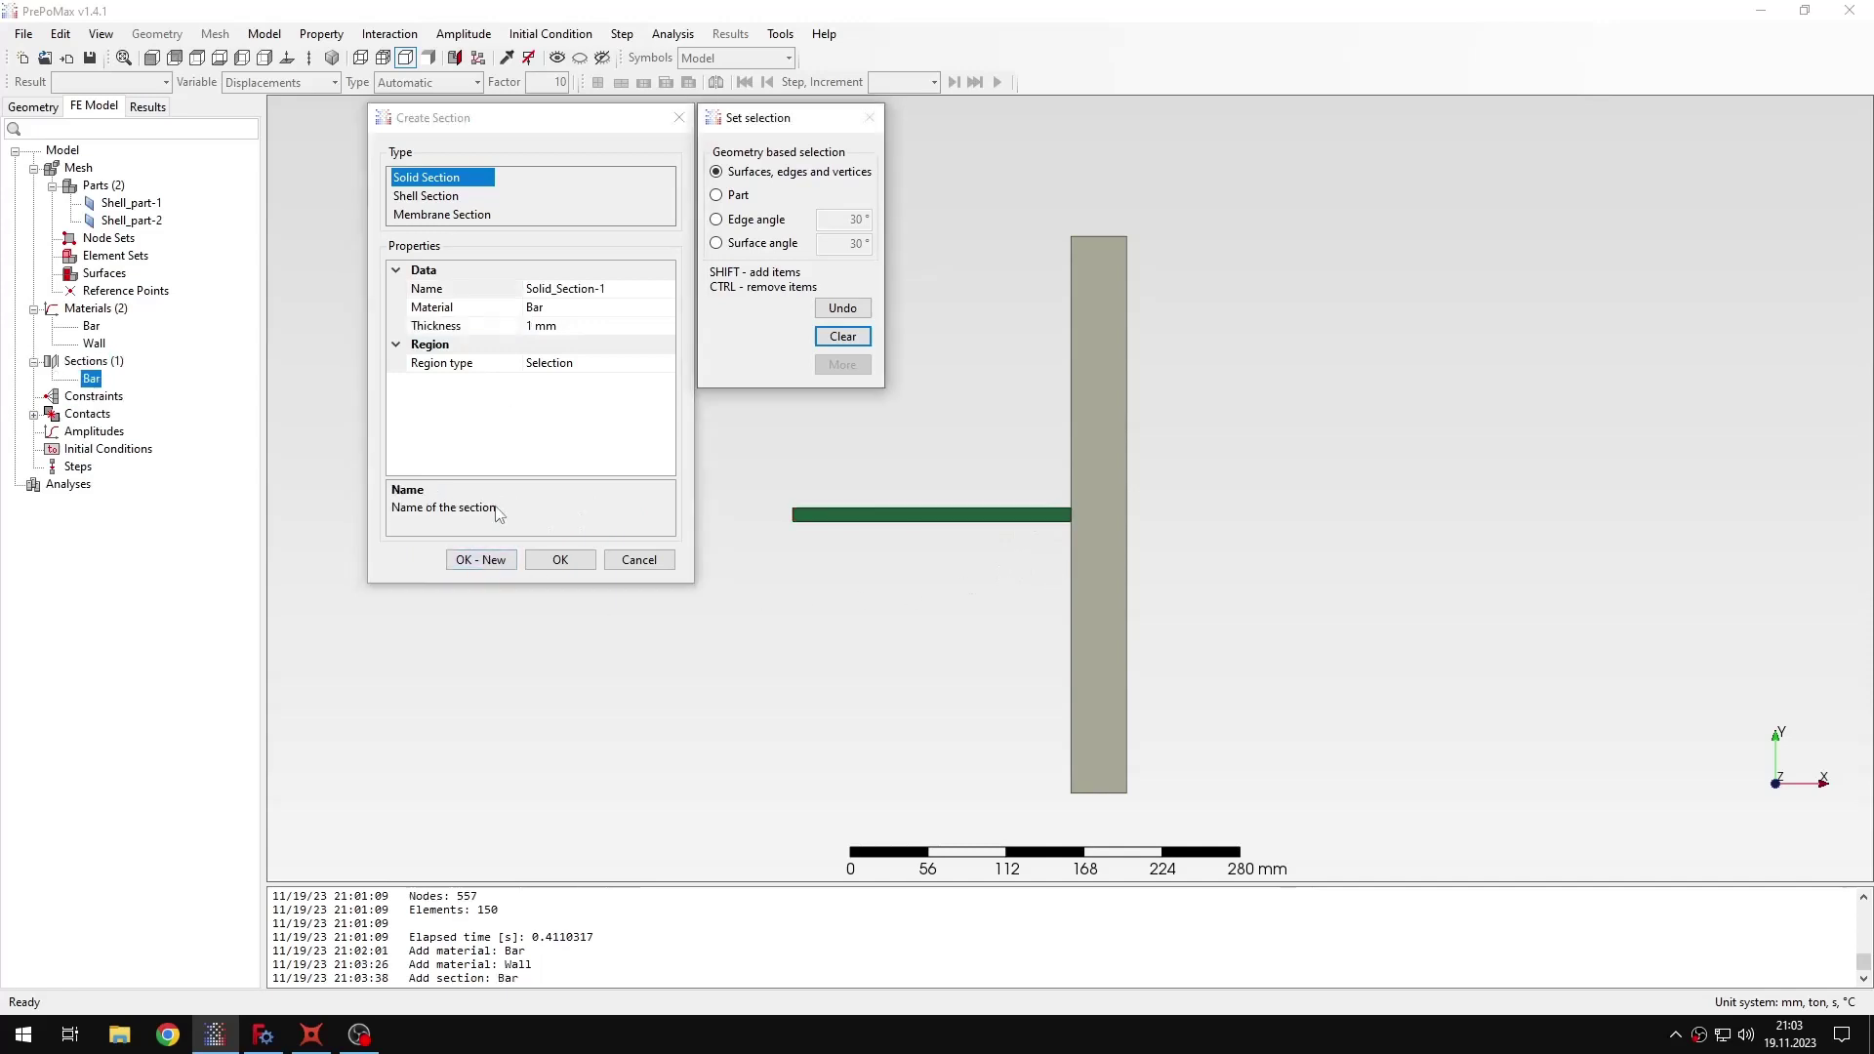
Create section Wall using material Wall on the wall part with 15 mm thickness.
left_click(576, 288)
type("W")
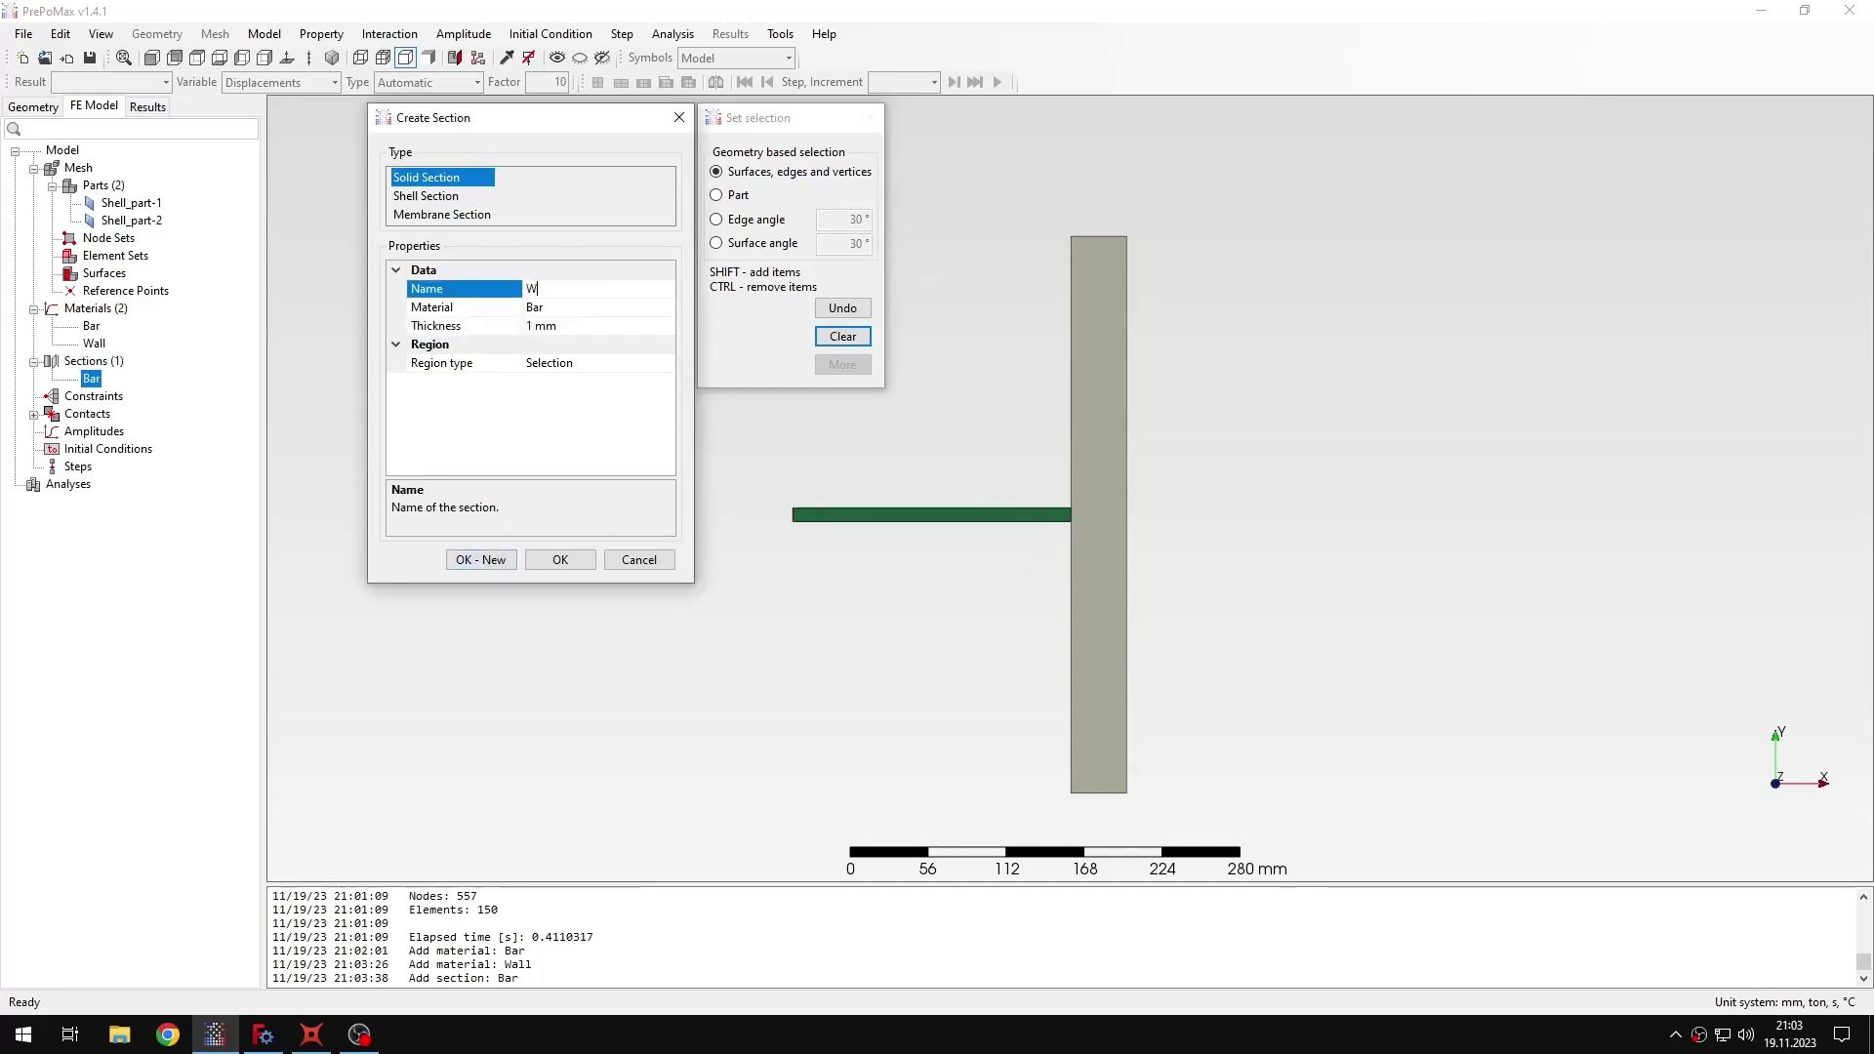
type("all")
double_click(607, 306)
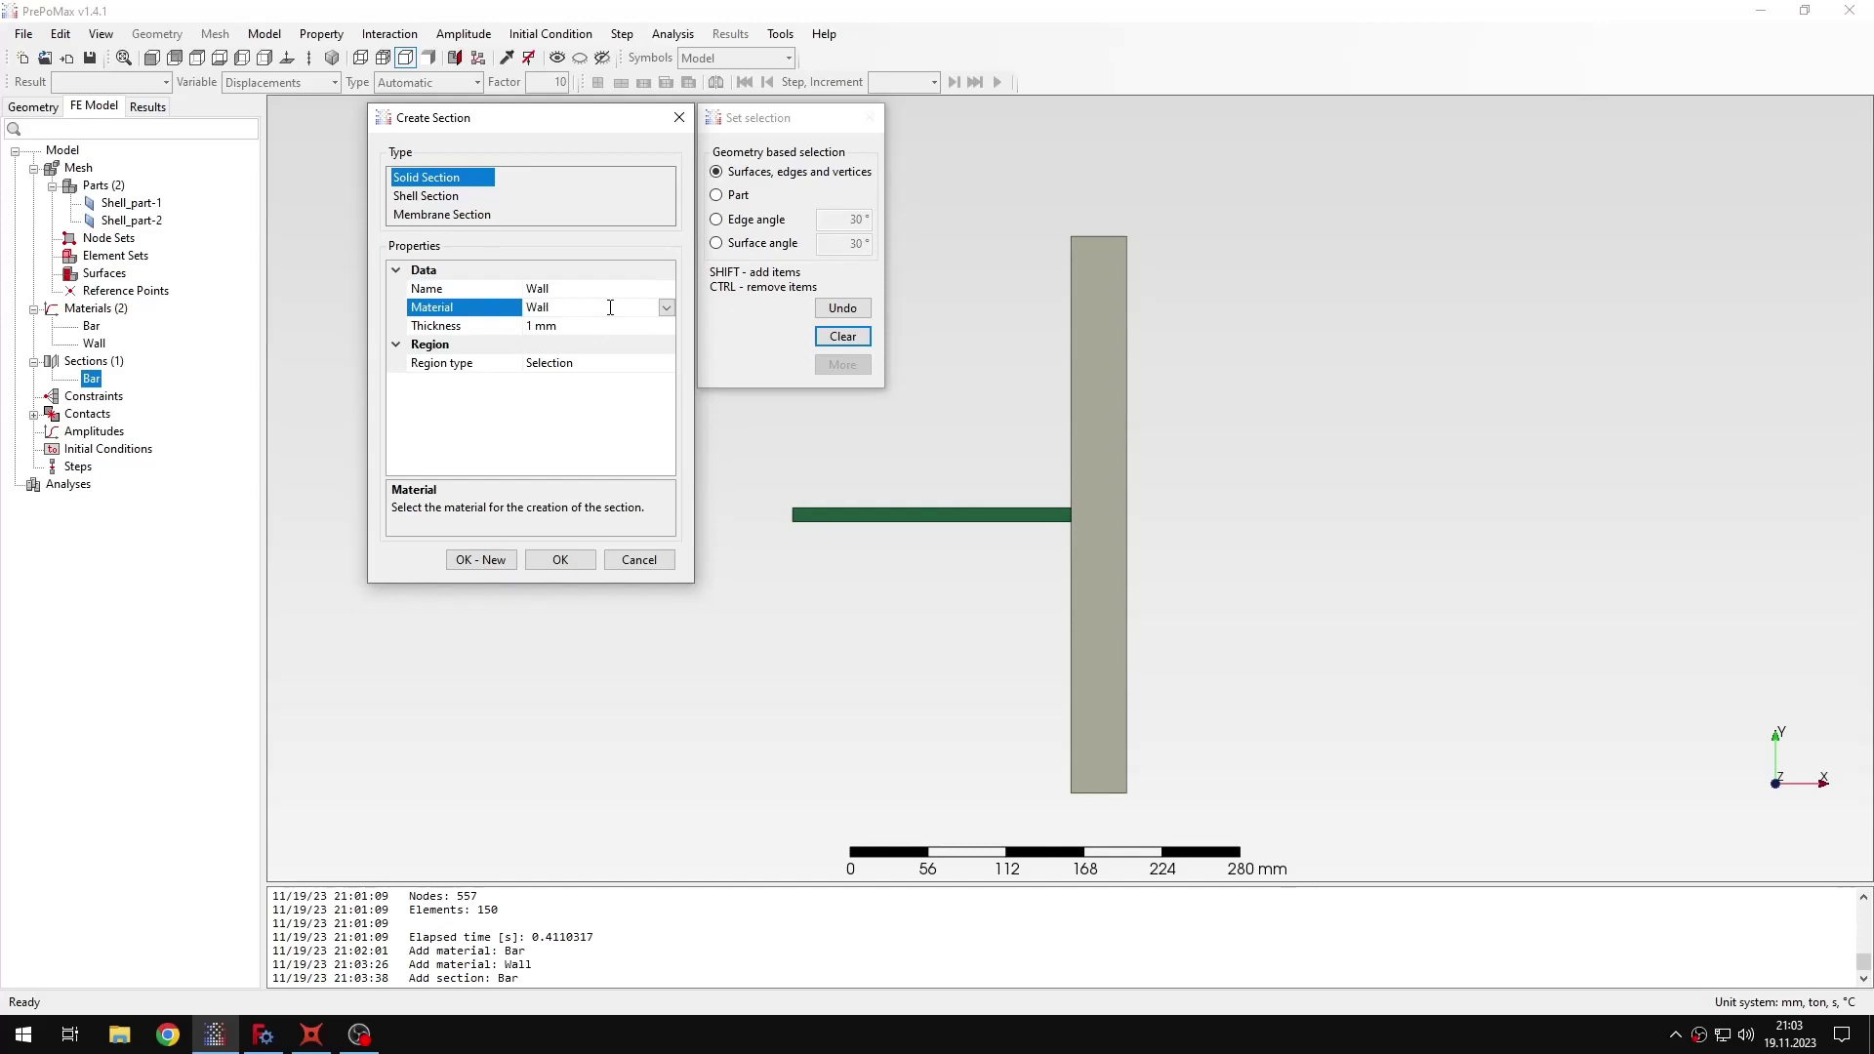
left_click(1087, 430)
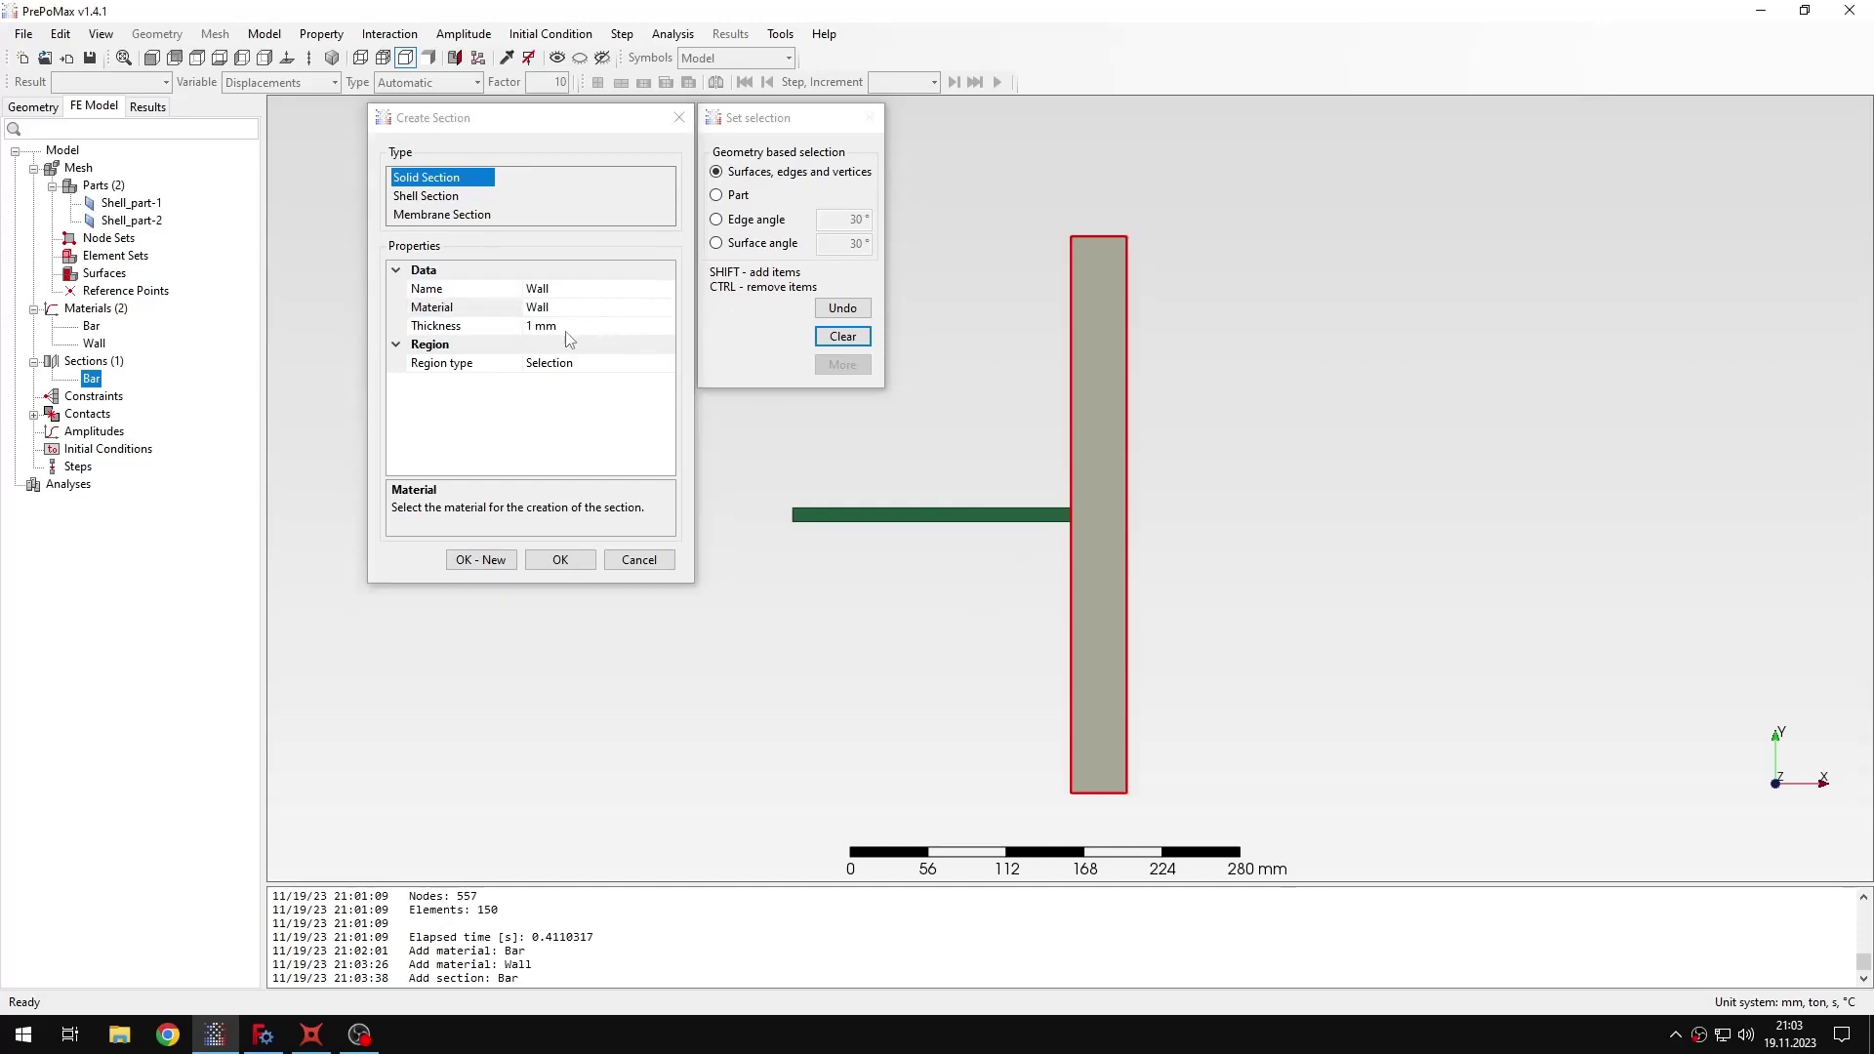
left_click(536, 326)
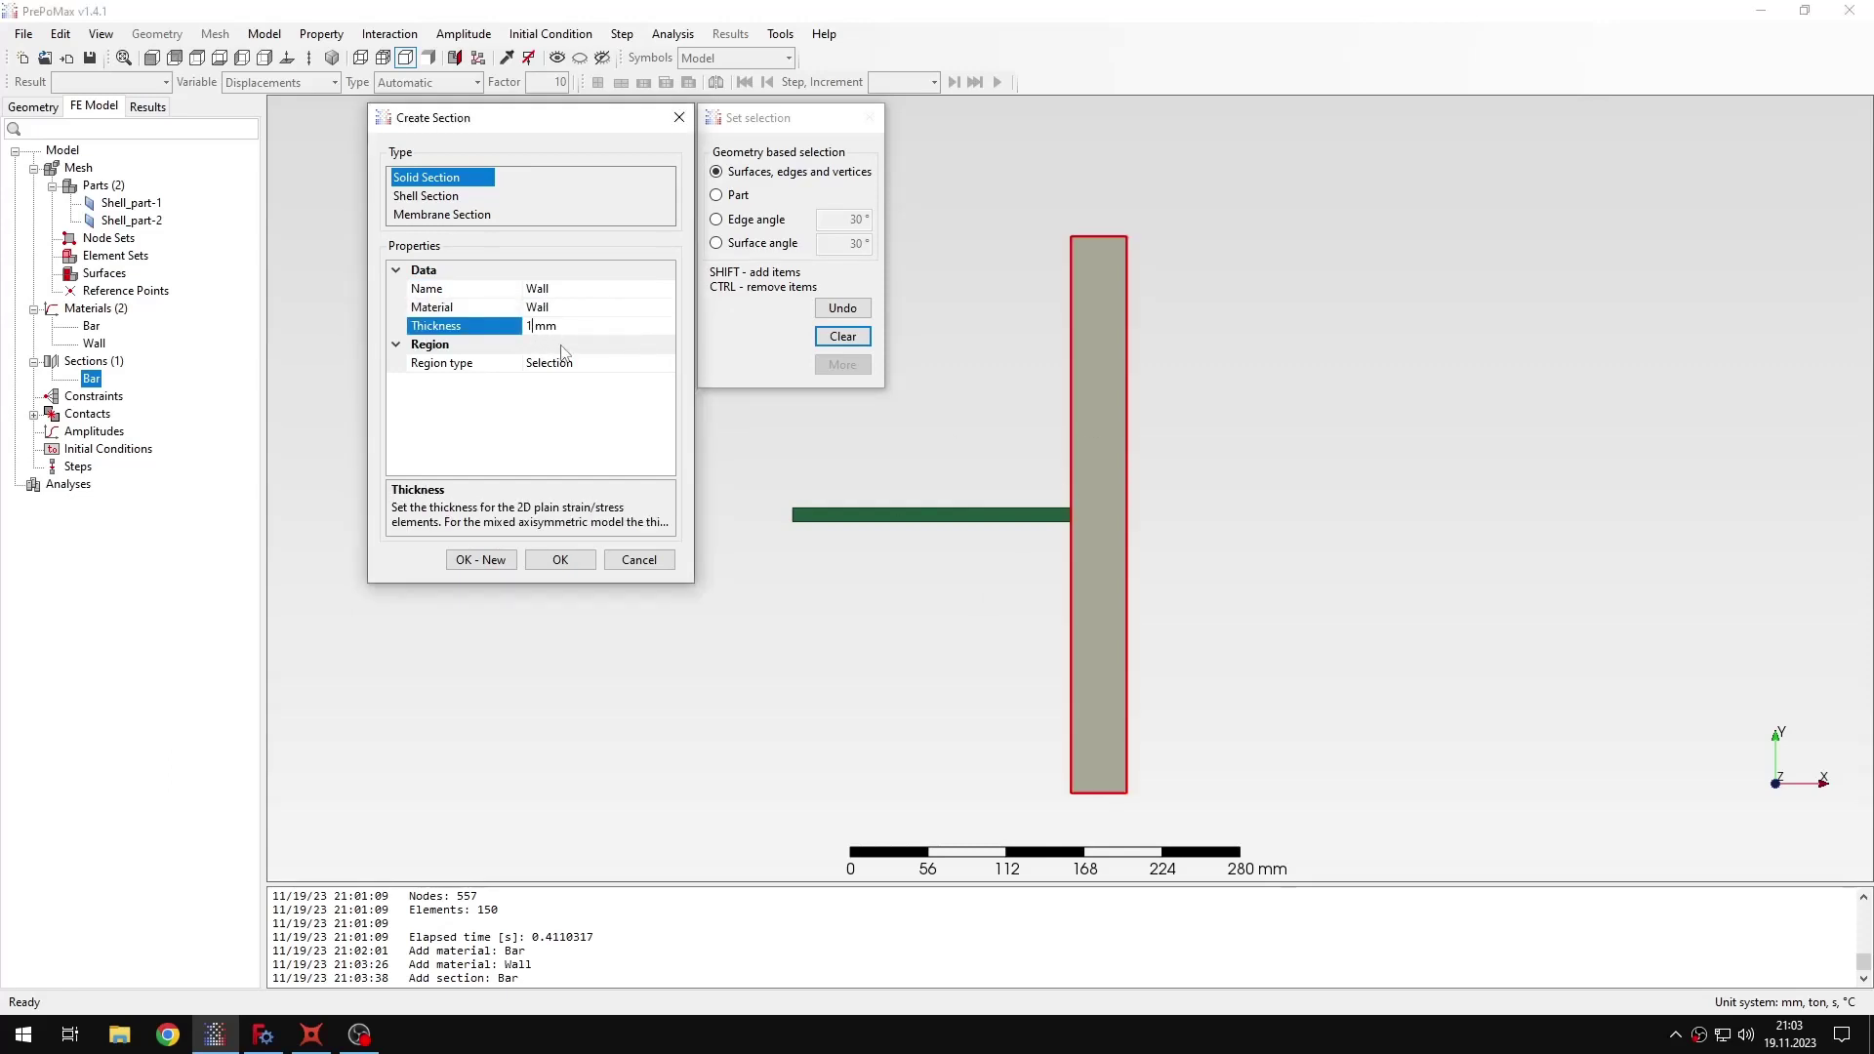
type("5")
left_click(595, 326)
left_click(560, 560)
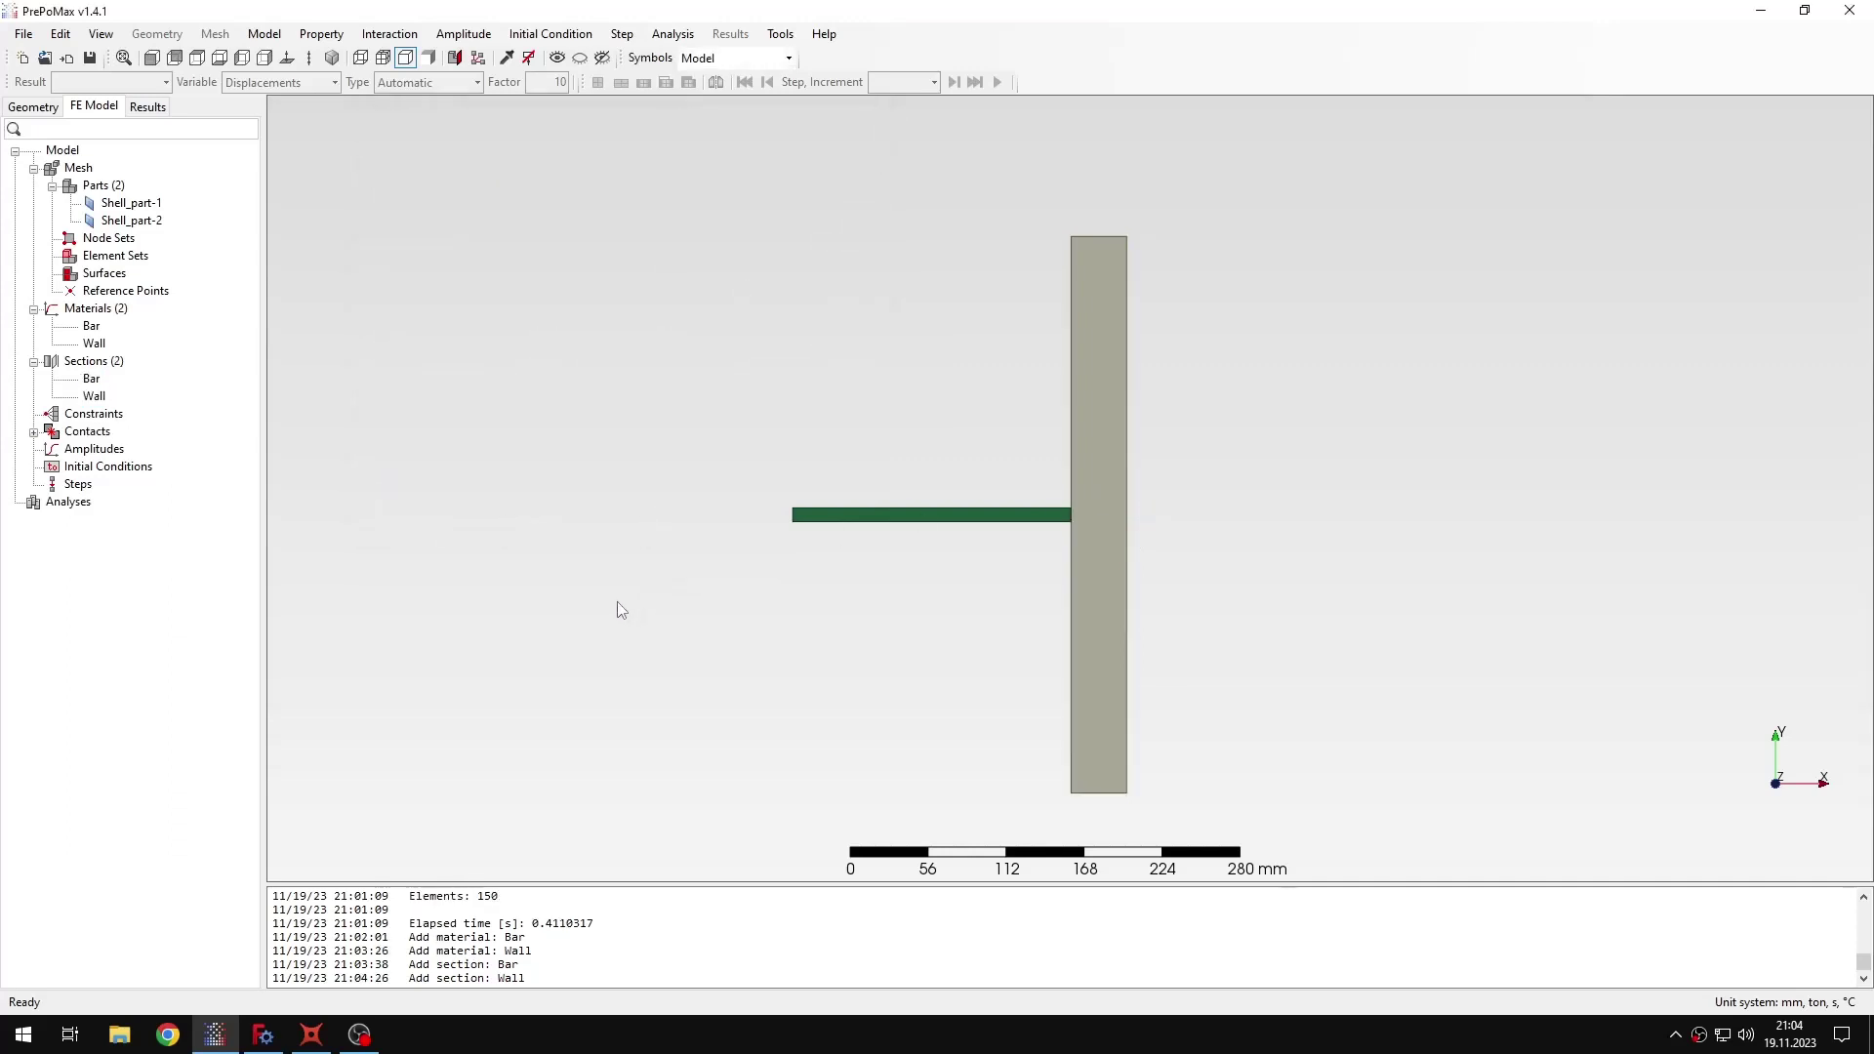
Create Surface_Interaction-1 with linear surface behaviour and K of 10000 N/mm³.
left_click(33, 432)
double_click(166, 448)
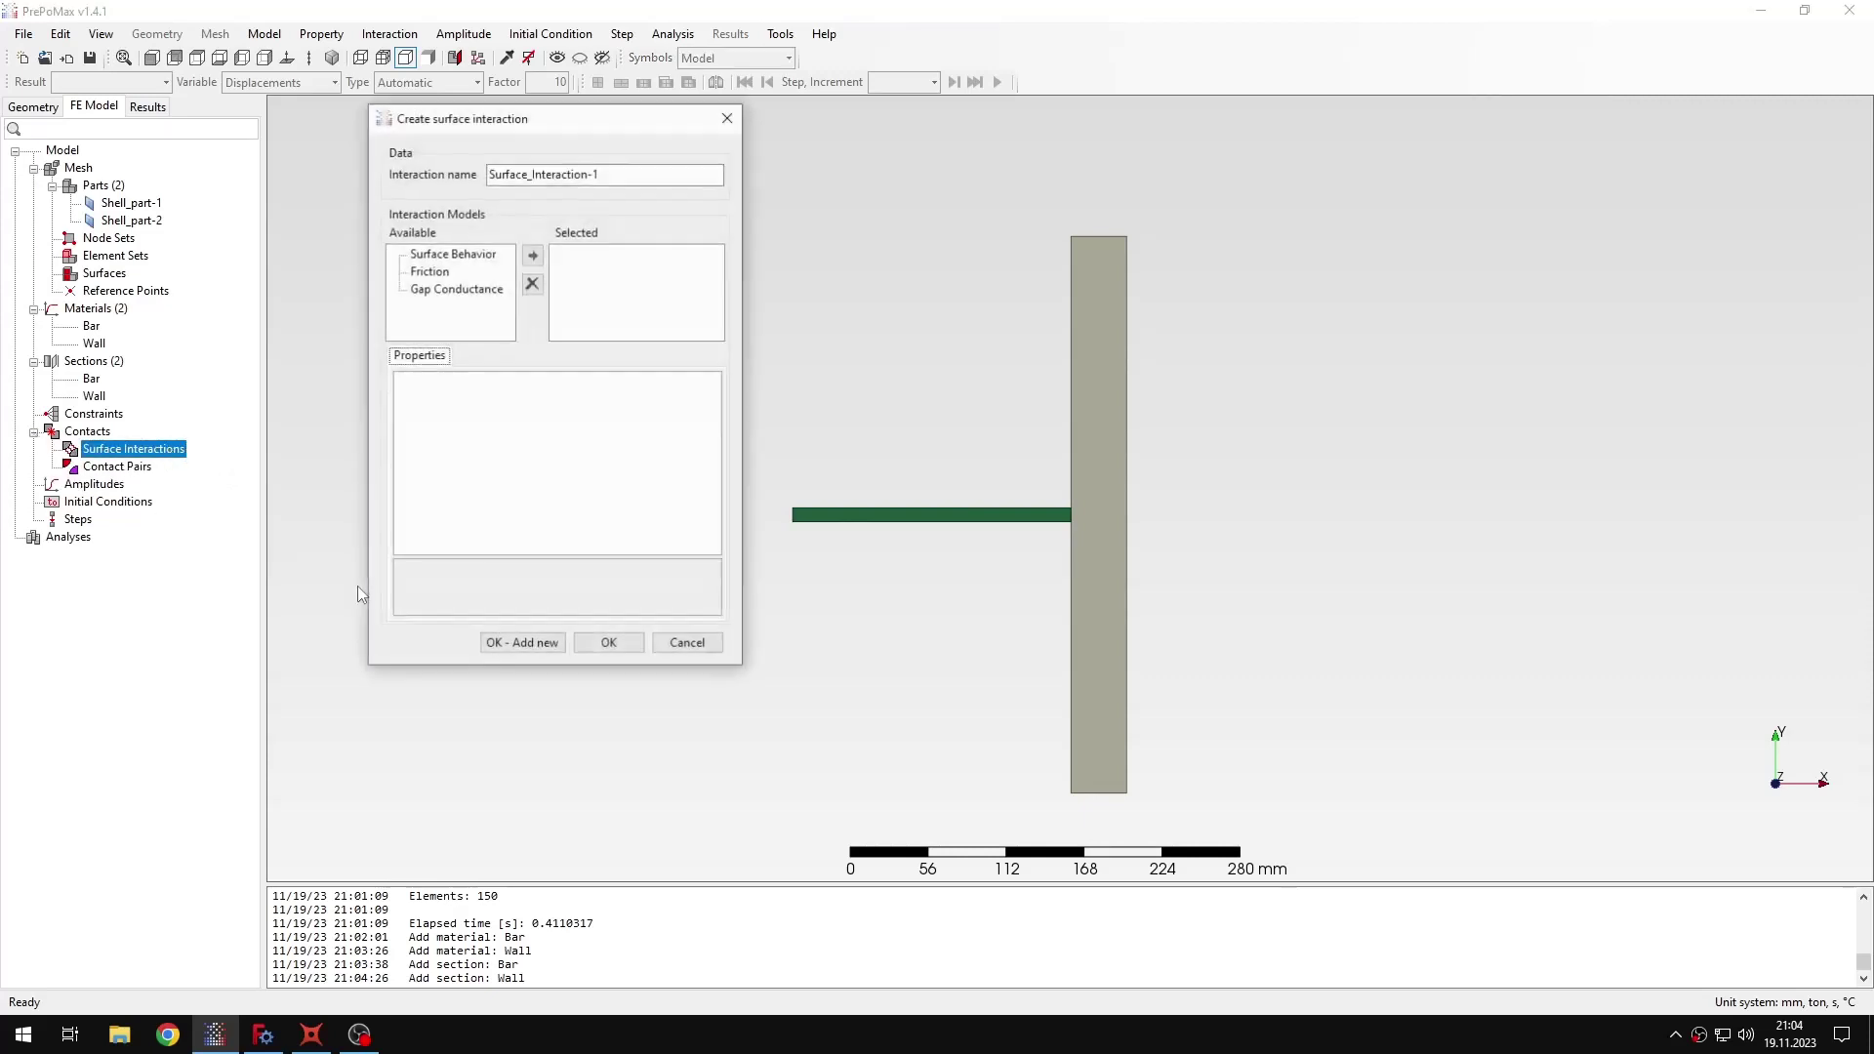
left_click(475, 254)
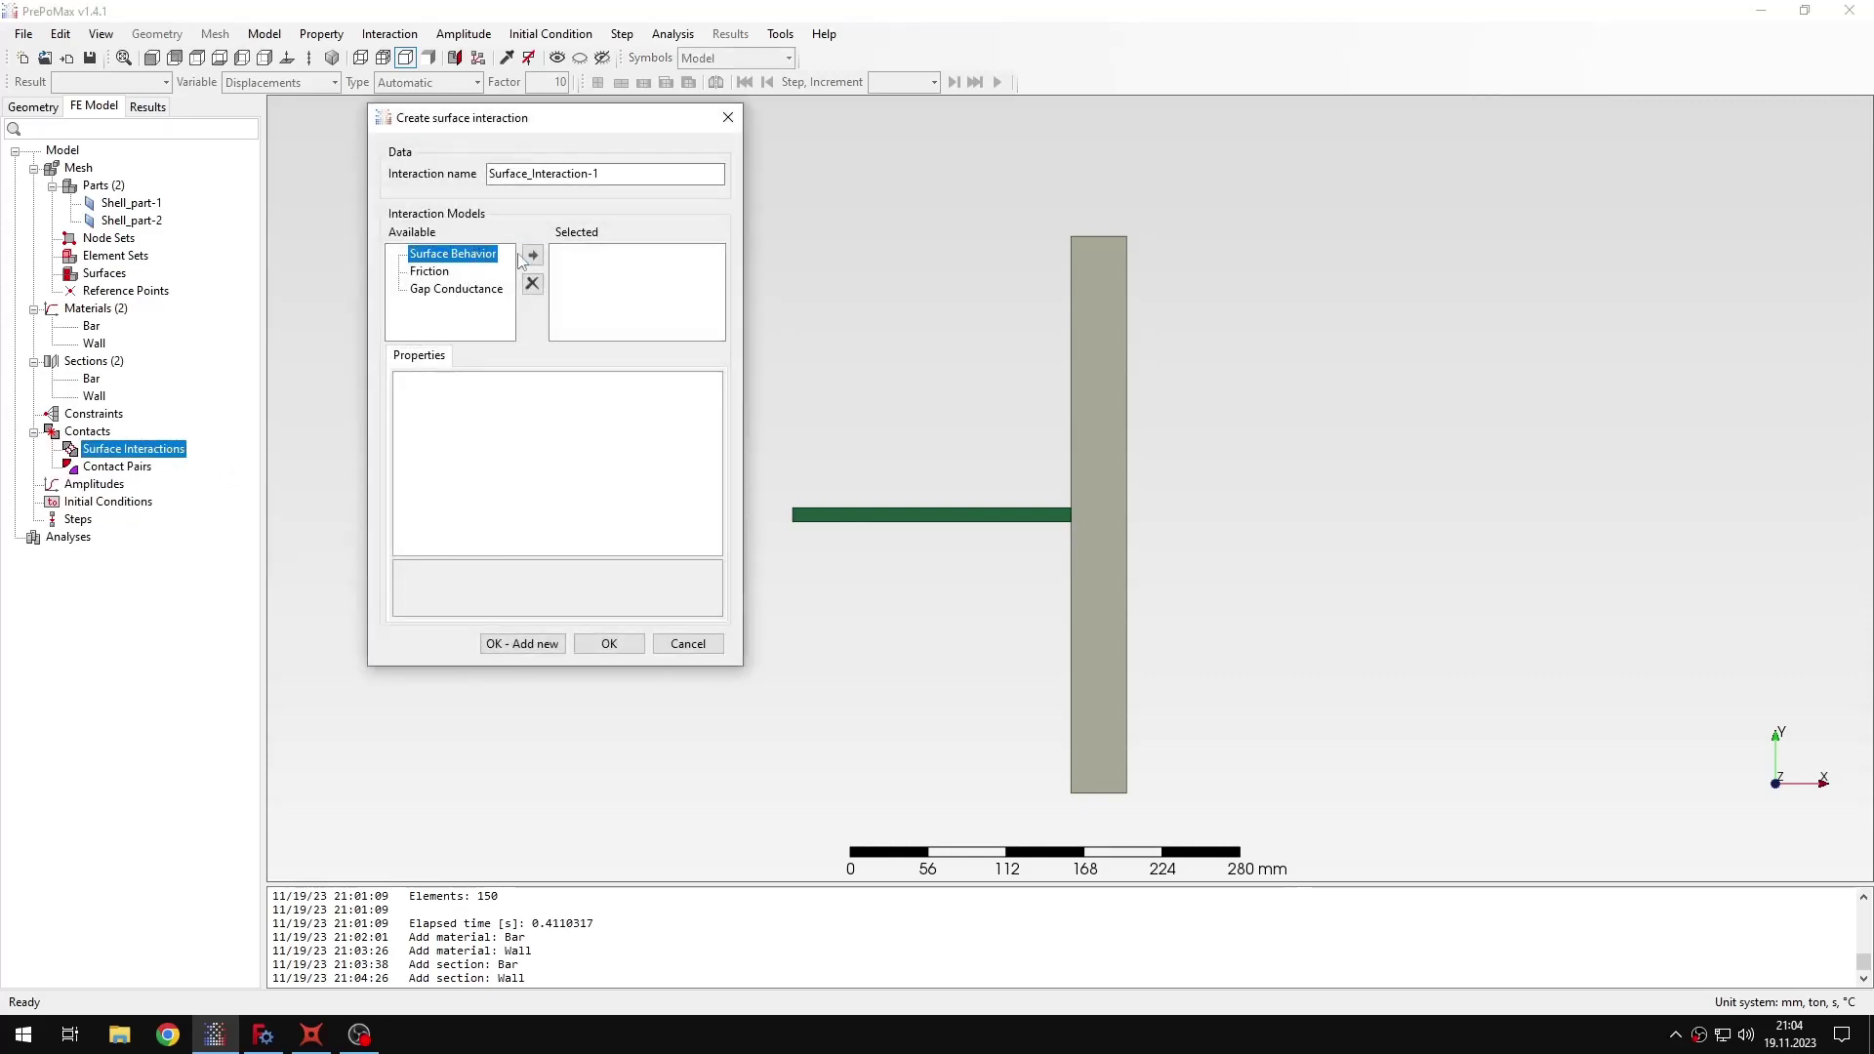
left_click(533, 256)
left_click(648, 408)
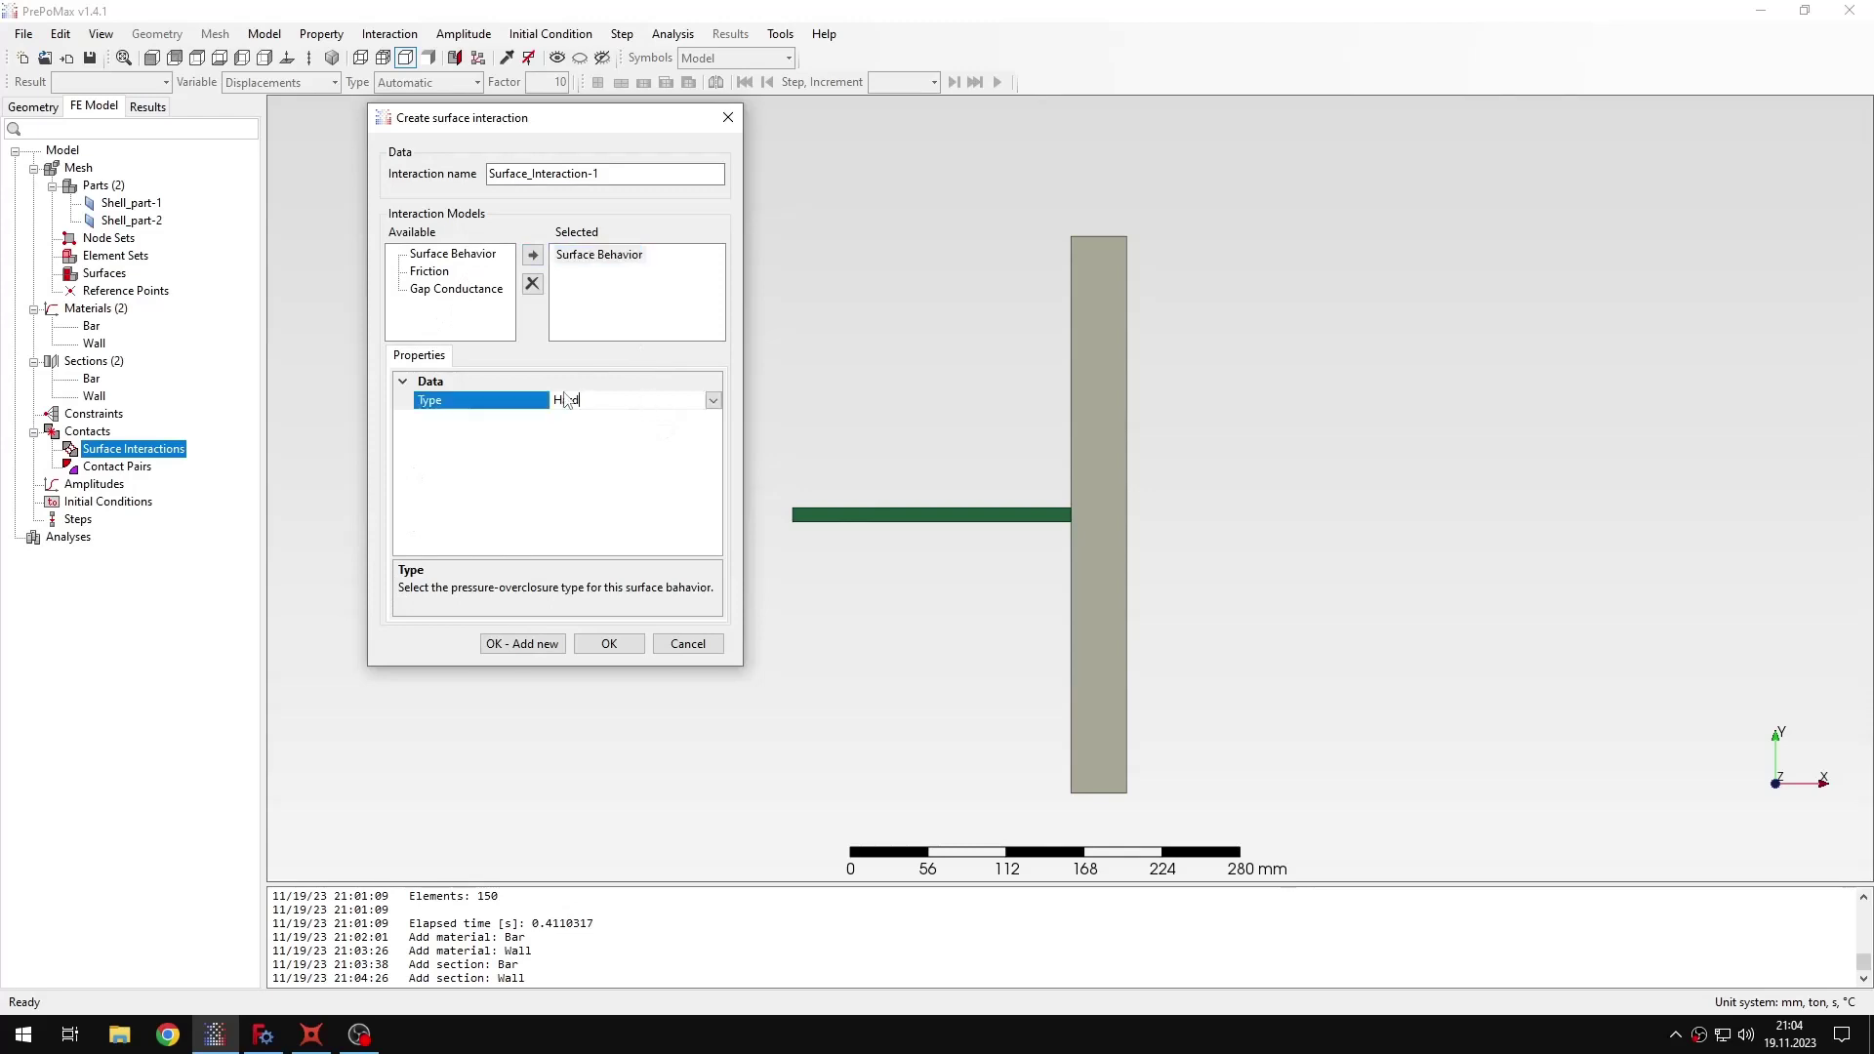
left_click(713, 400)
left_click(602, 432)
left_click(600, 420)
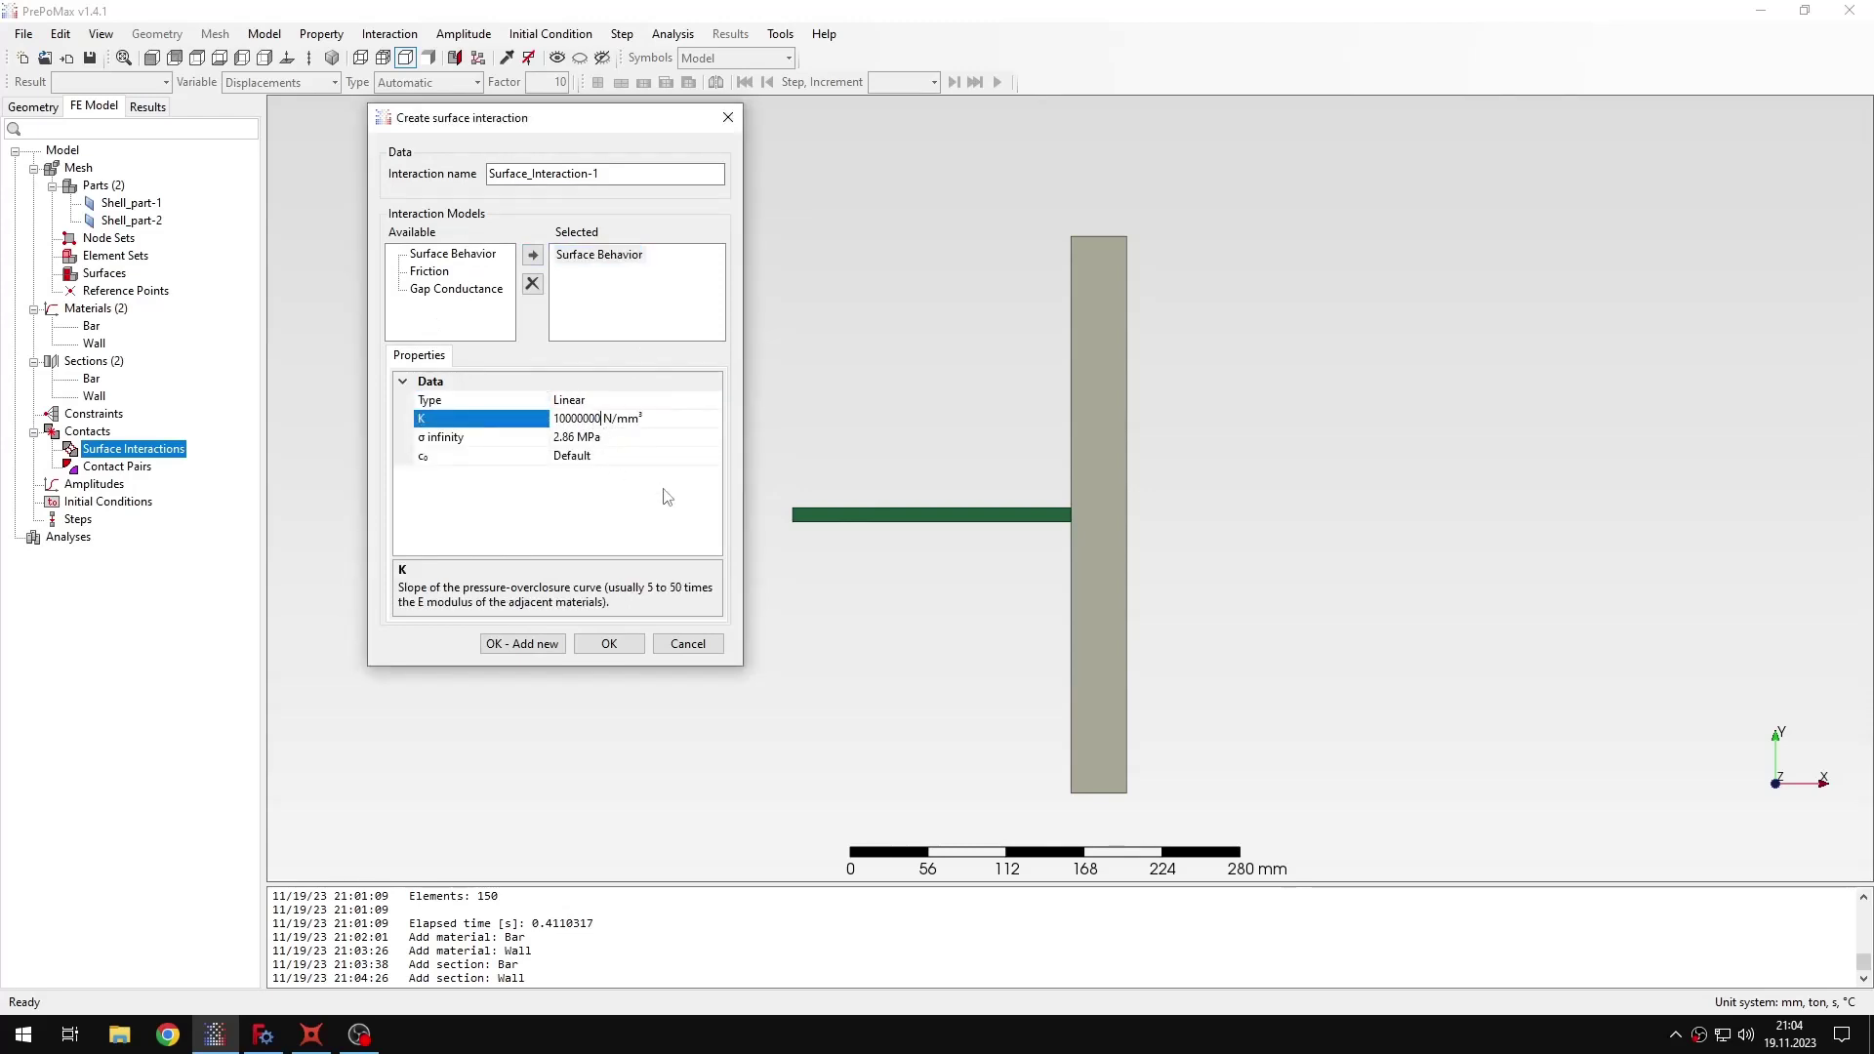
key("BackSpace")
key("BackSpace")
key("BackSpace")
left_click(609, 643)
Search for contact pairs of type Contact between the parts and accept the found pair.
right_click(128, 482)
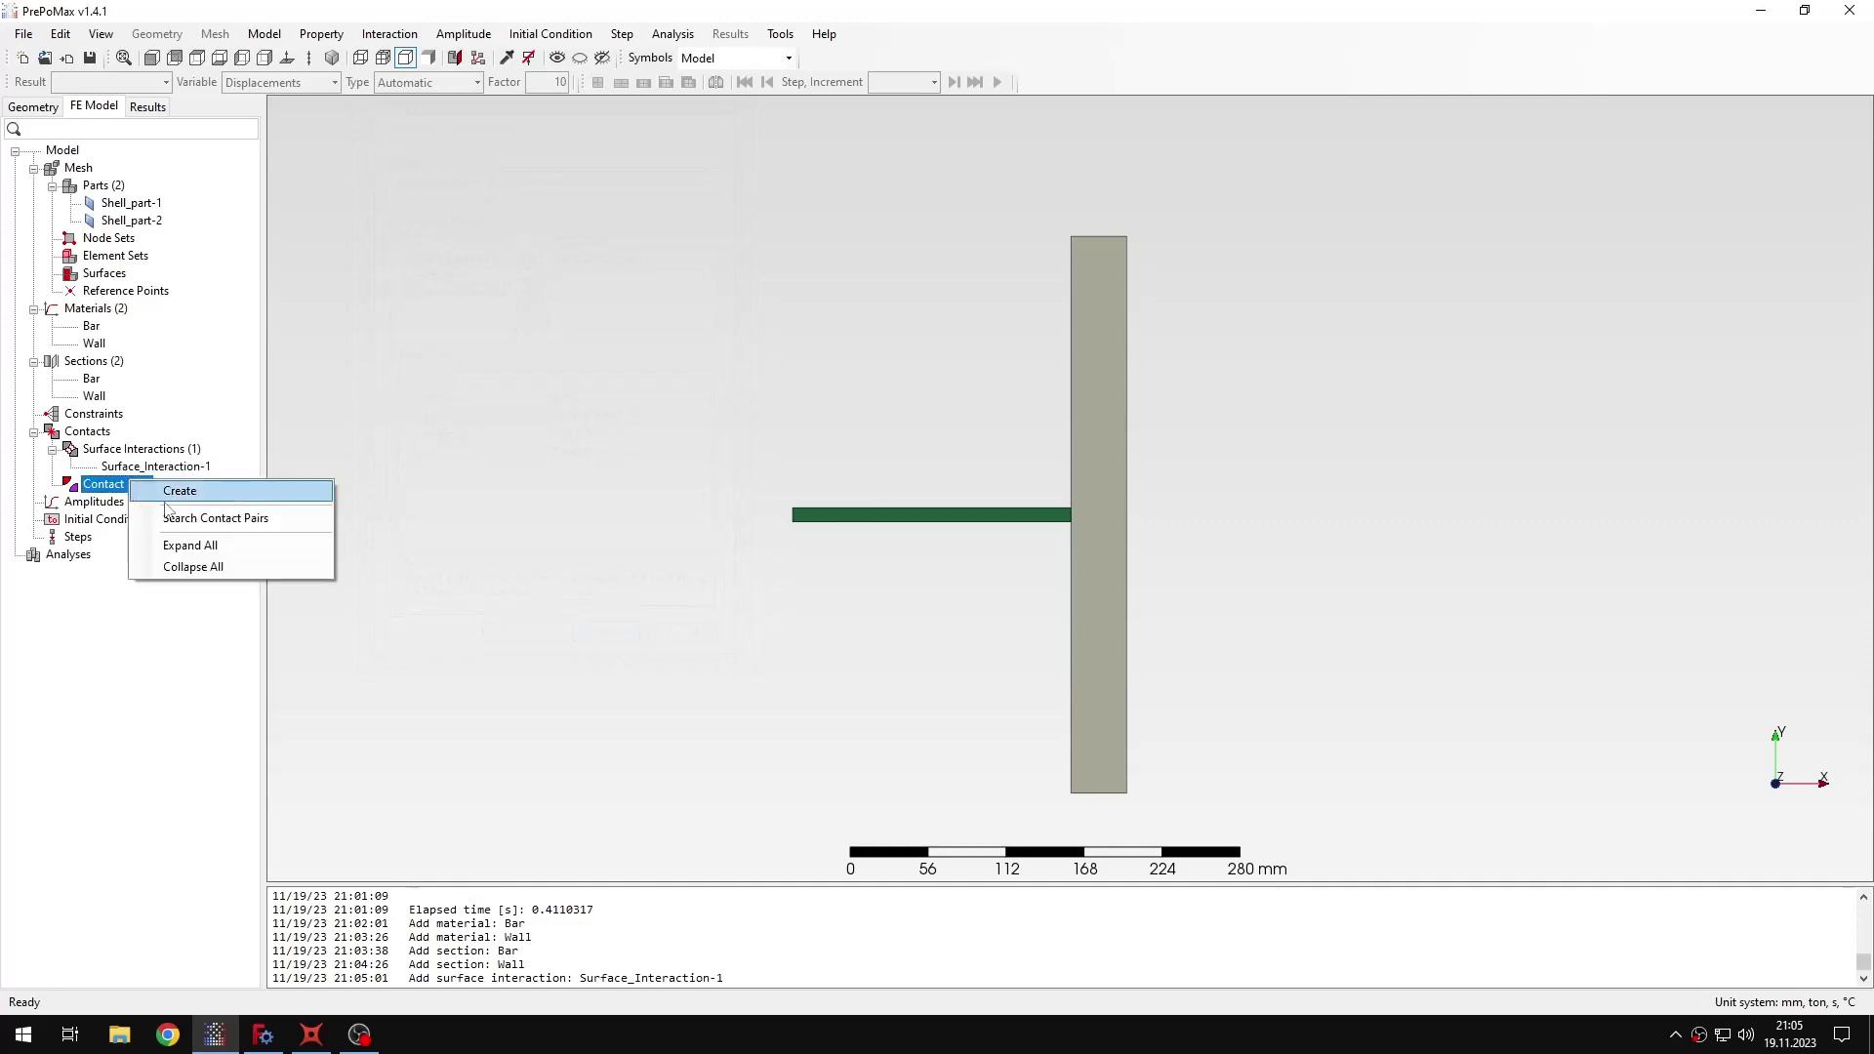
left_click(208, 517)
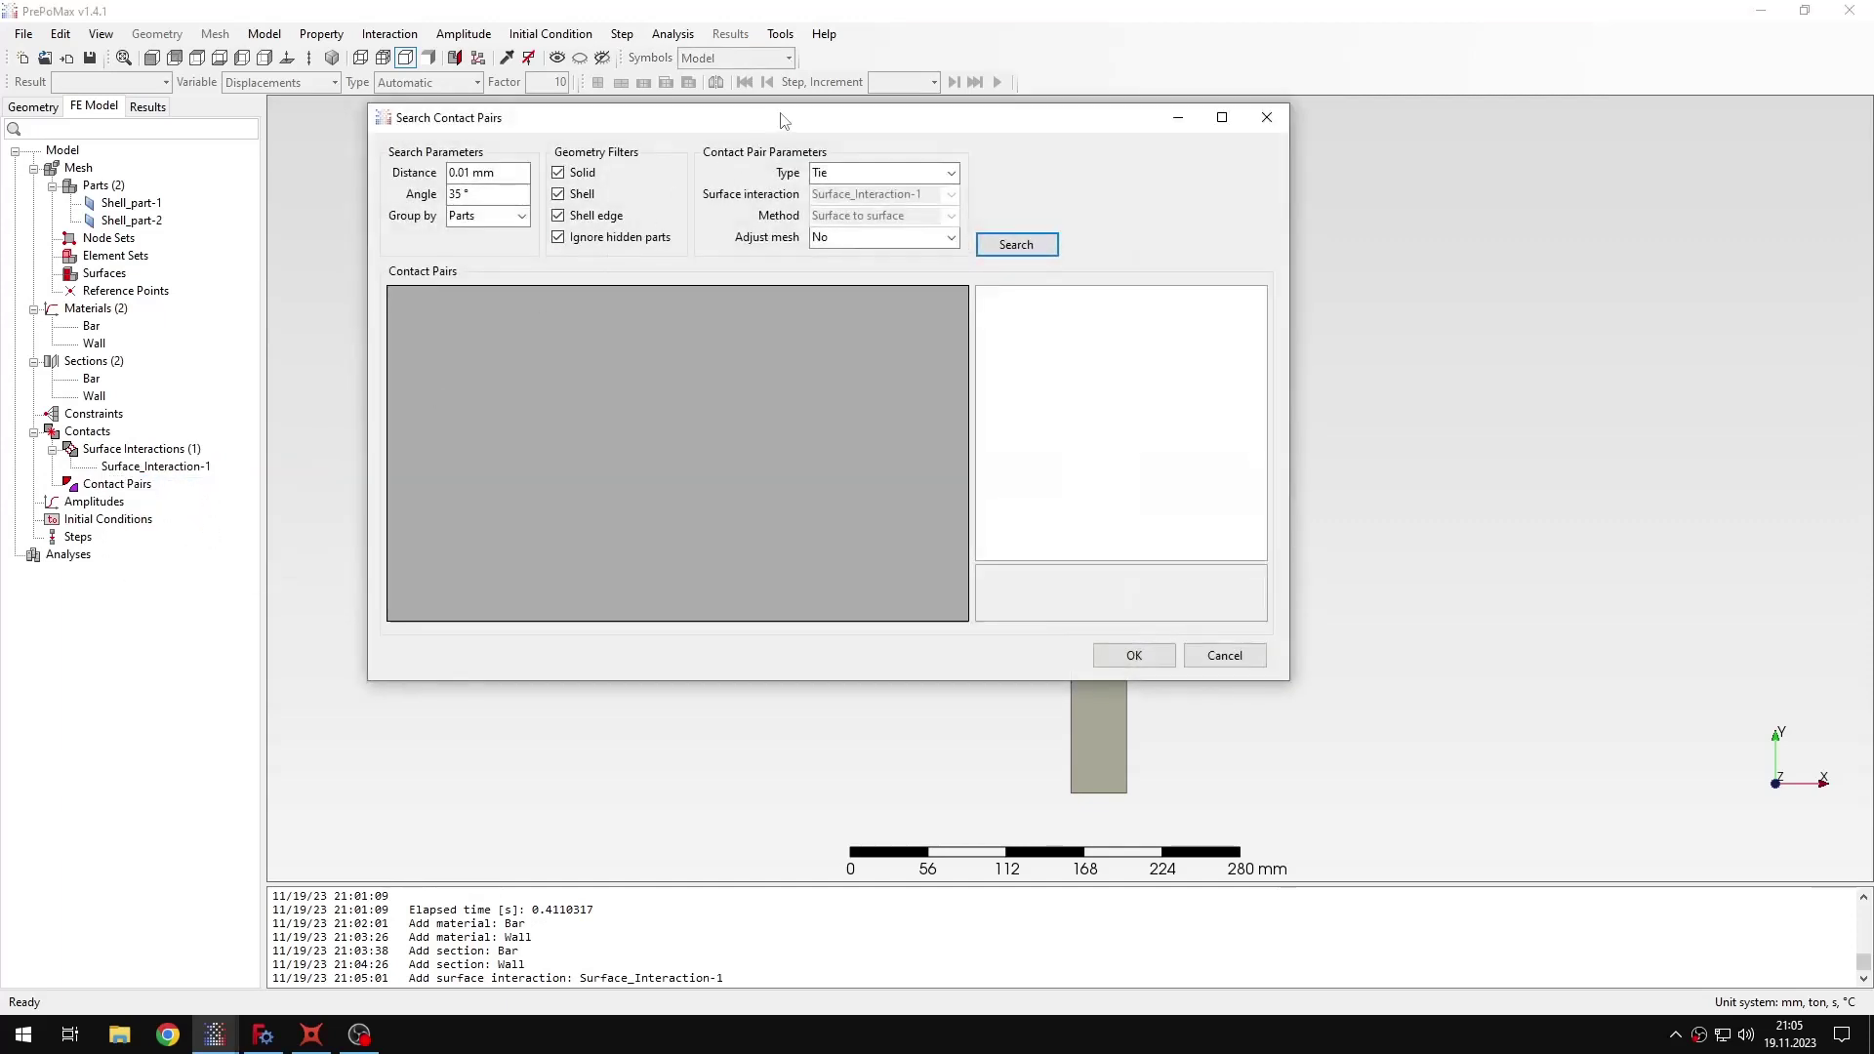
left_click_drag(778, 133, 617, 185)
left_click(789, 225)
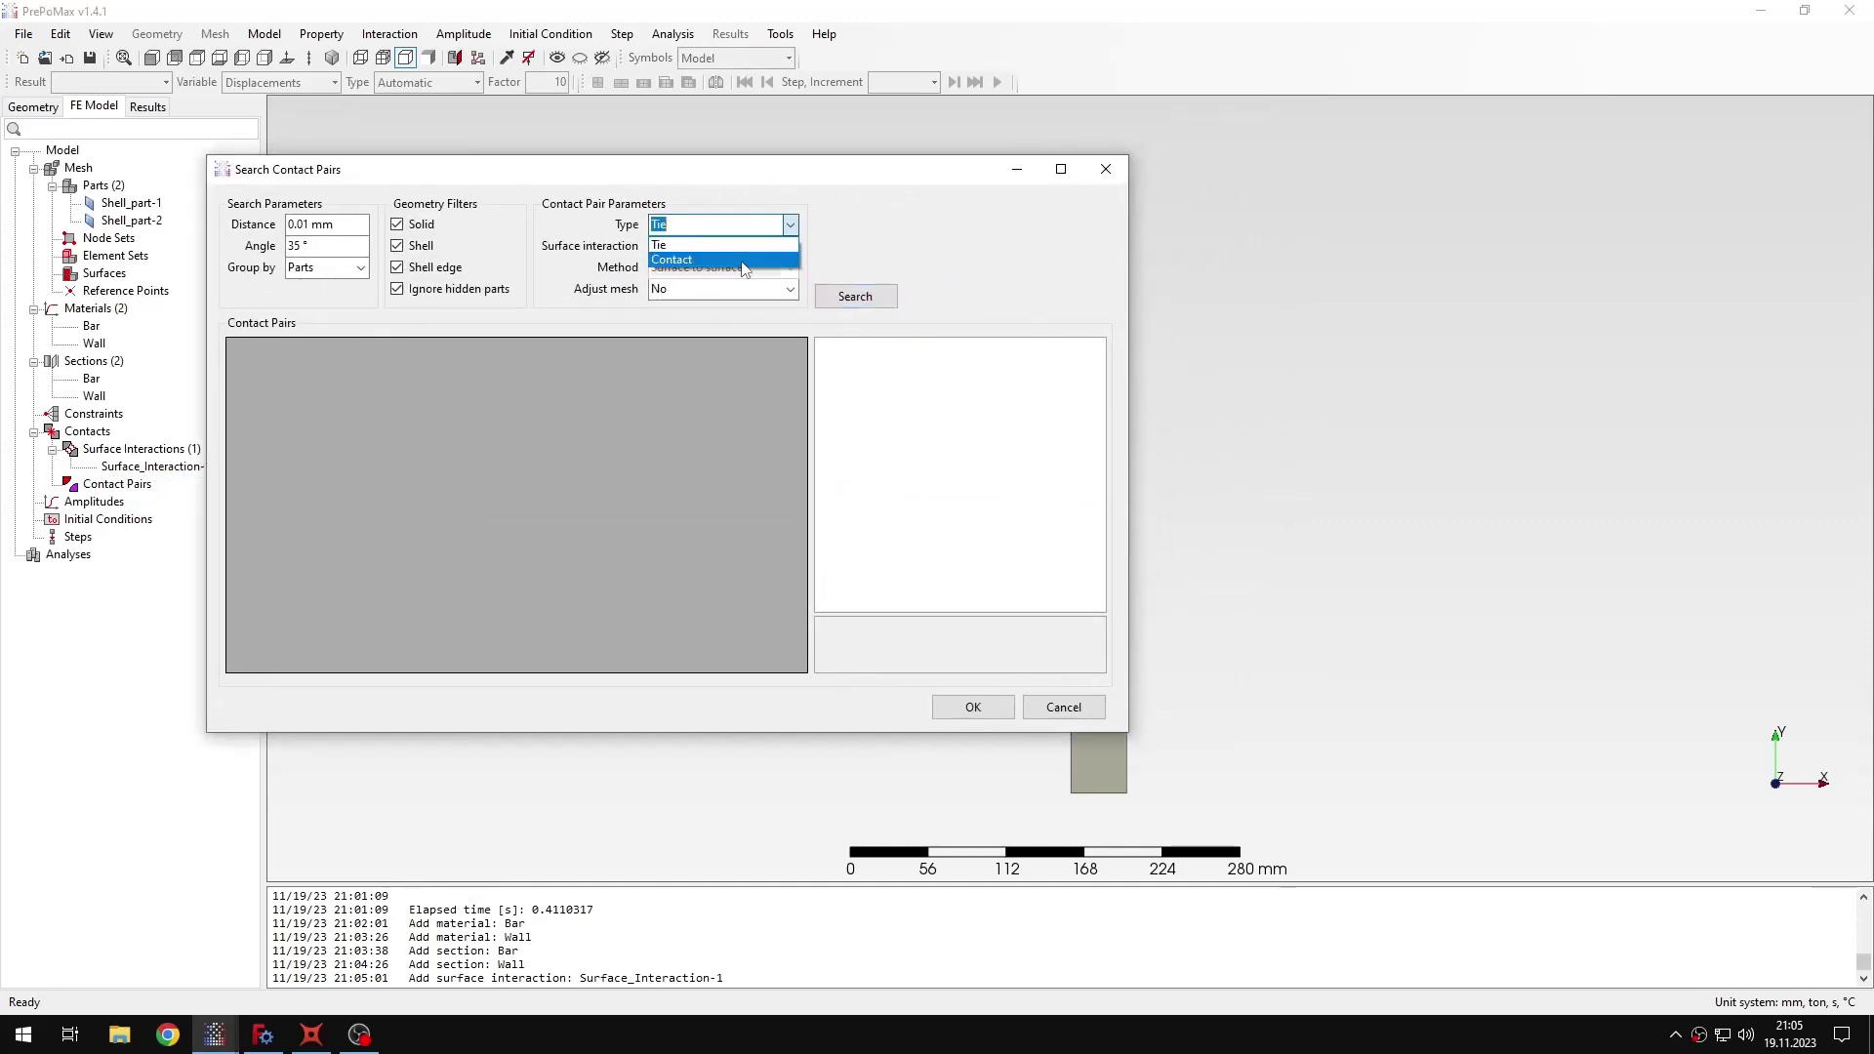
left_click(747, 255)
left_click(854, 297)
left_click_drag(862, 176, 698, 181)
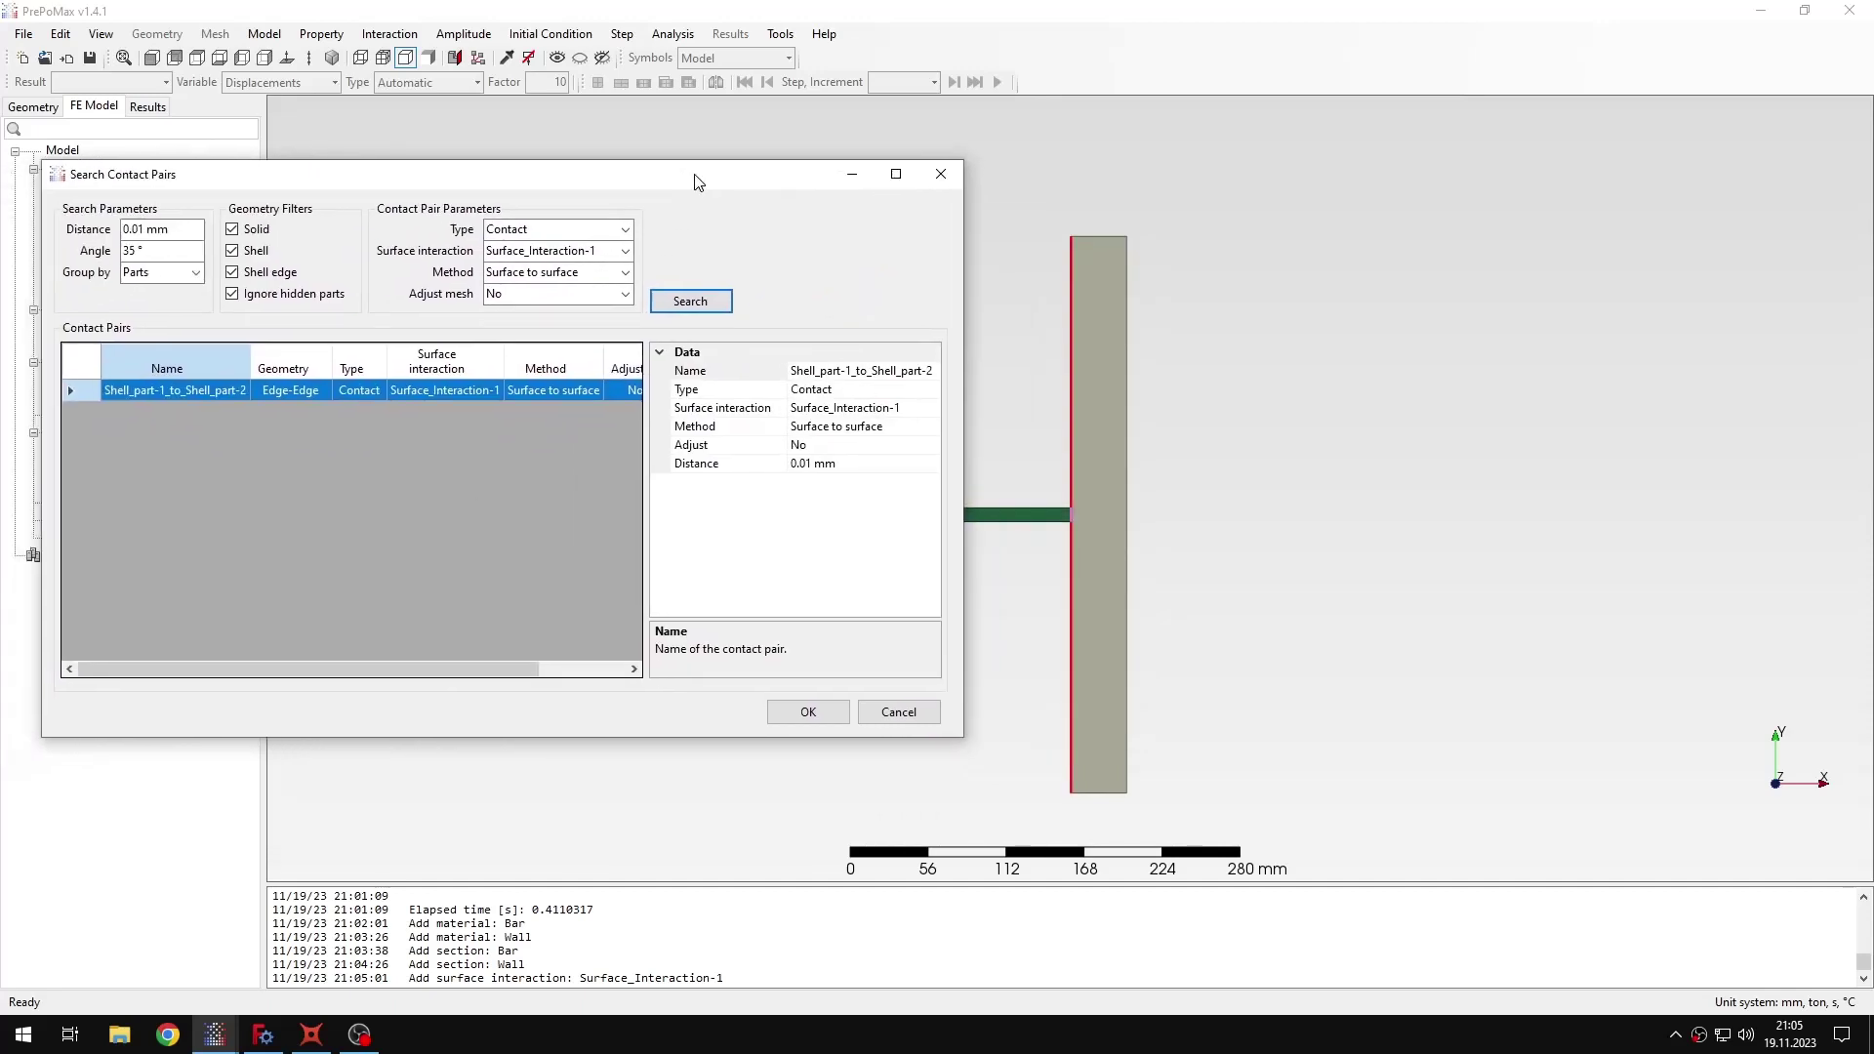
left_click(808, 712)
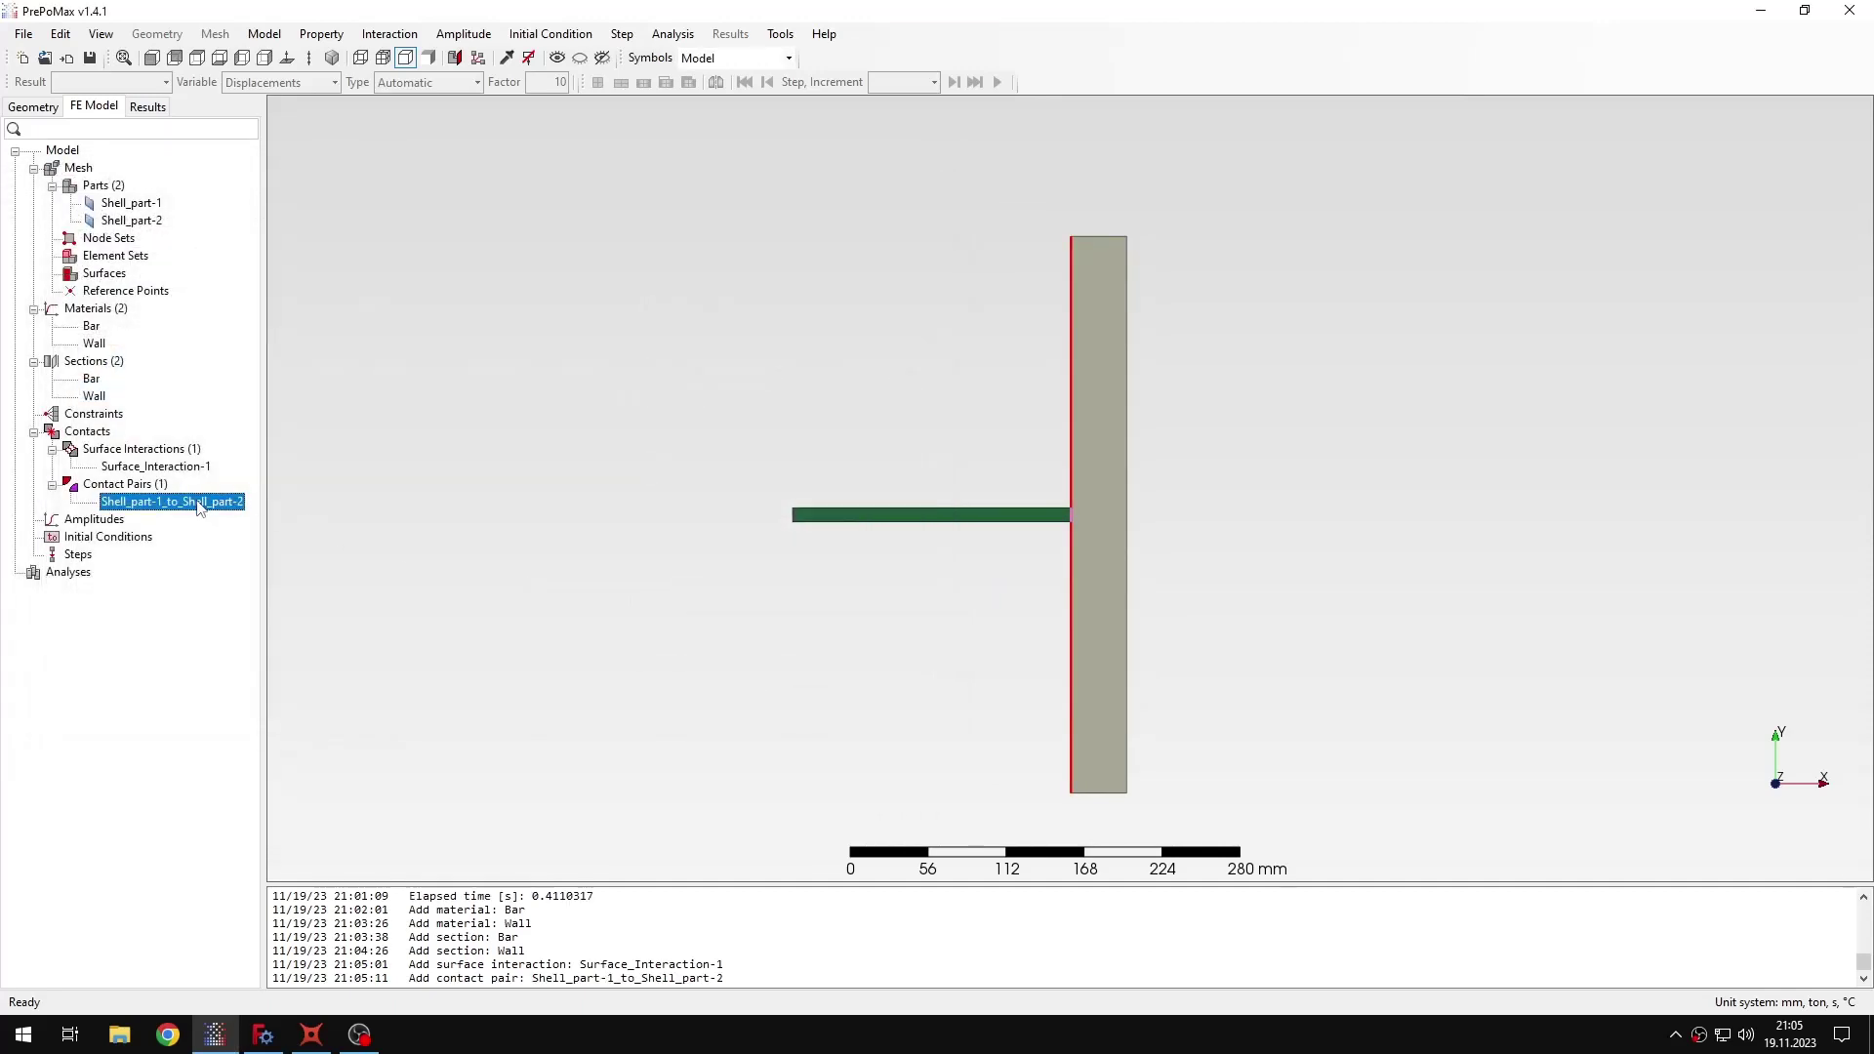
Review the master and slave regions of Shell_part-1_to_Shell_part-2 without changing anything.
double_click(201, 500)
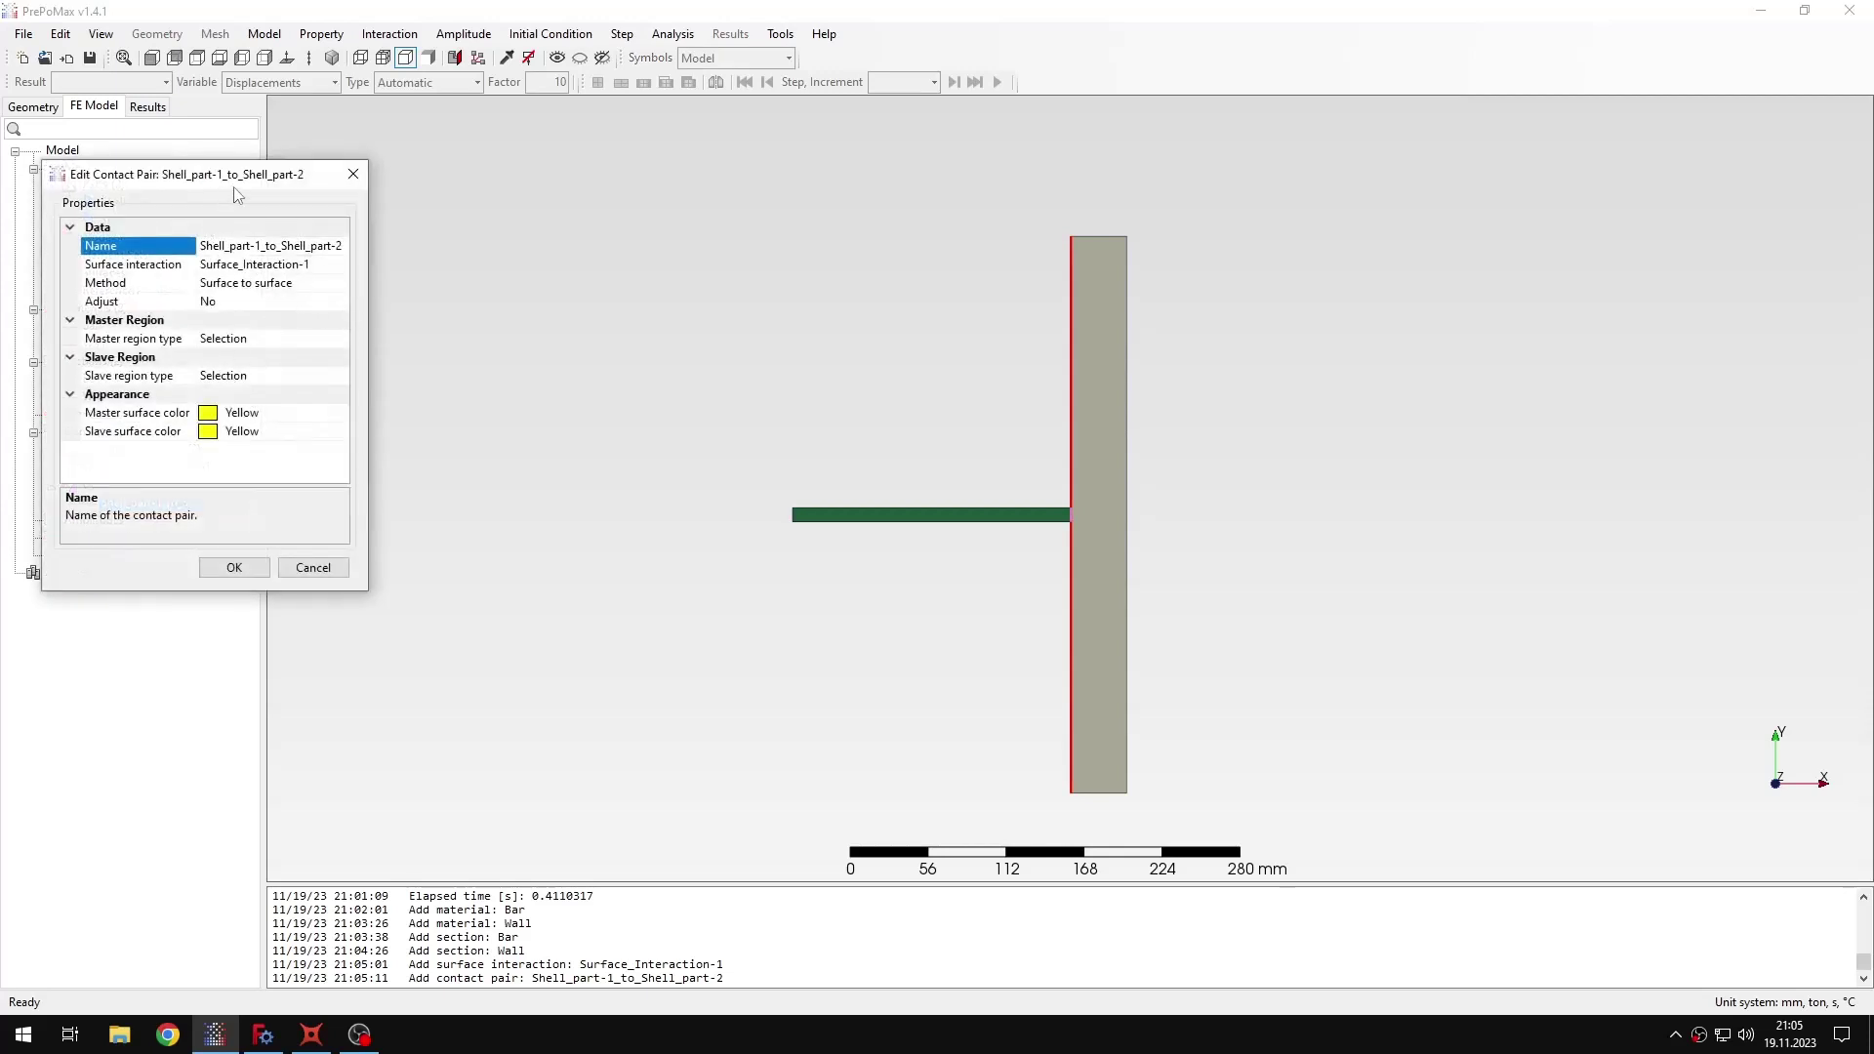
left_click_drag(255, 183, 530, 190)
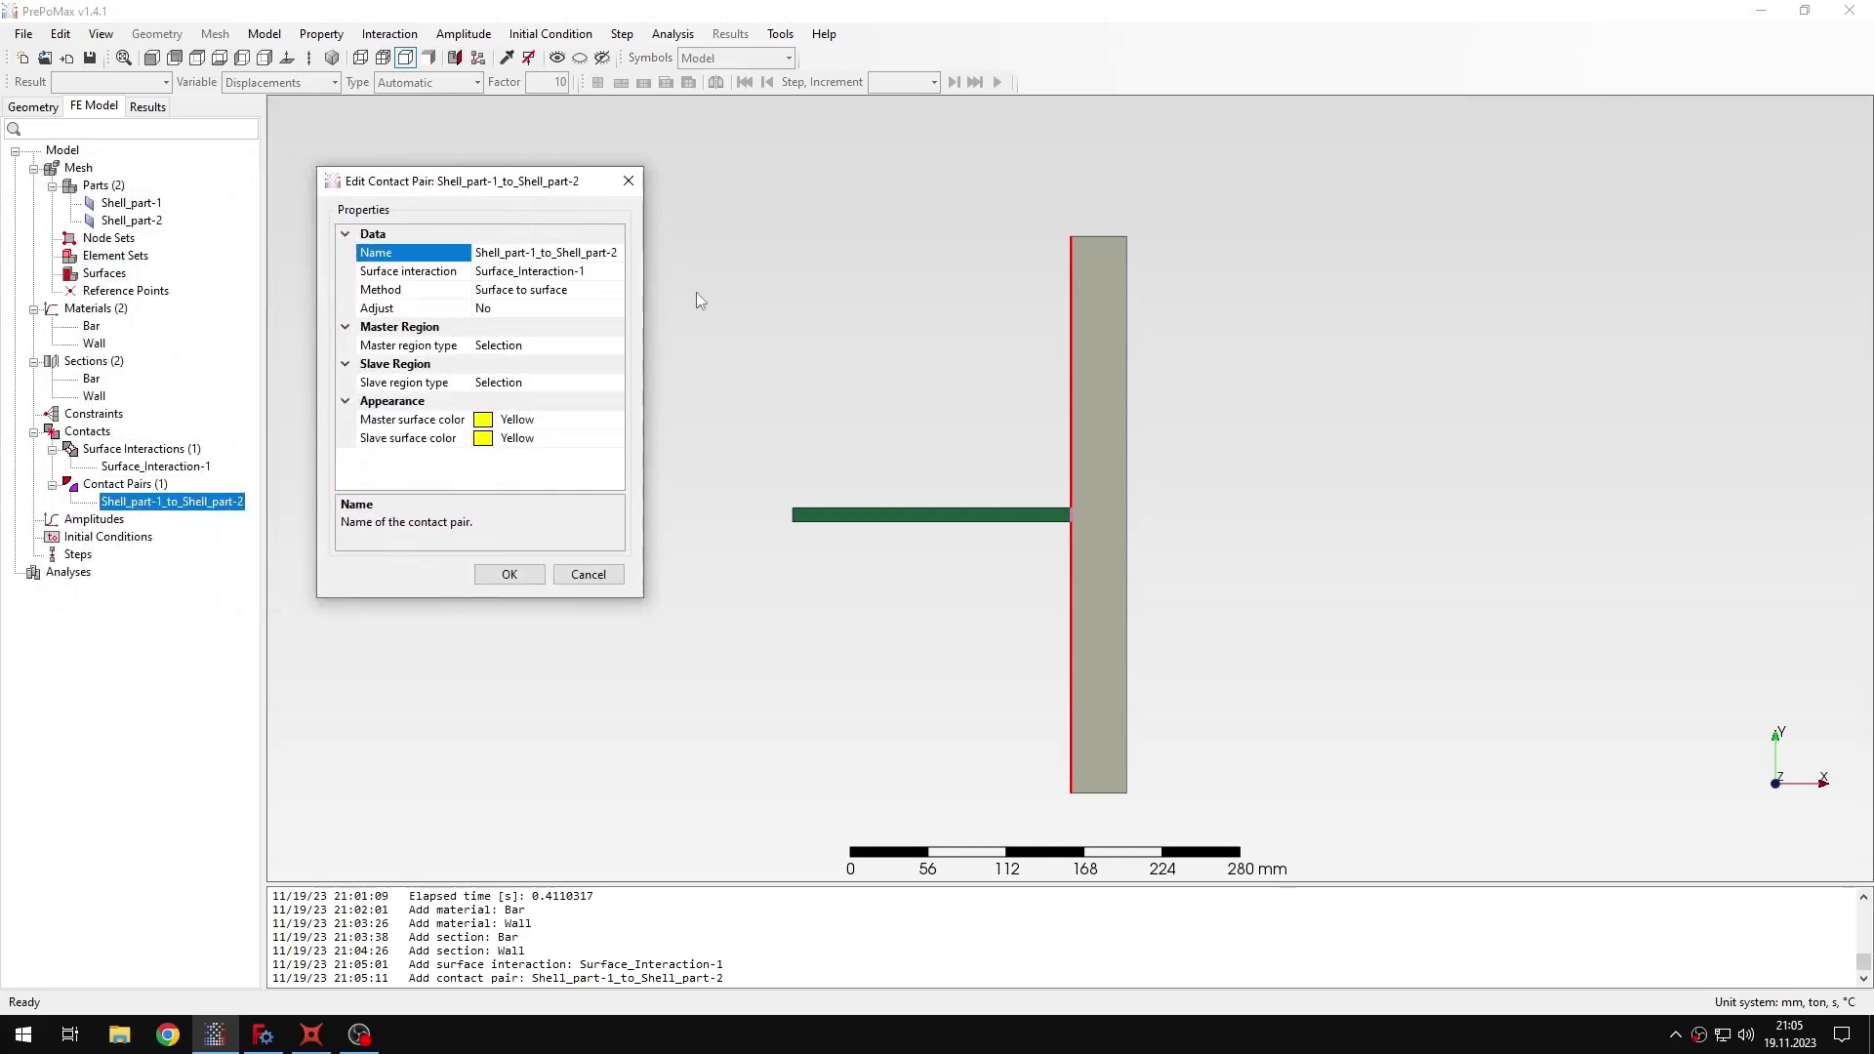
left_click(564, 344)
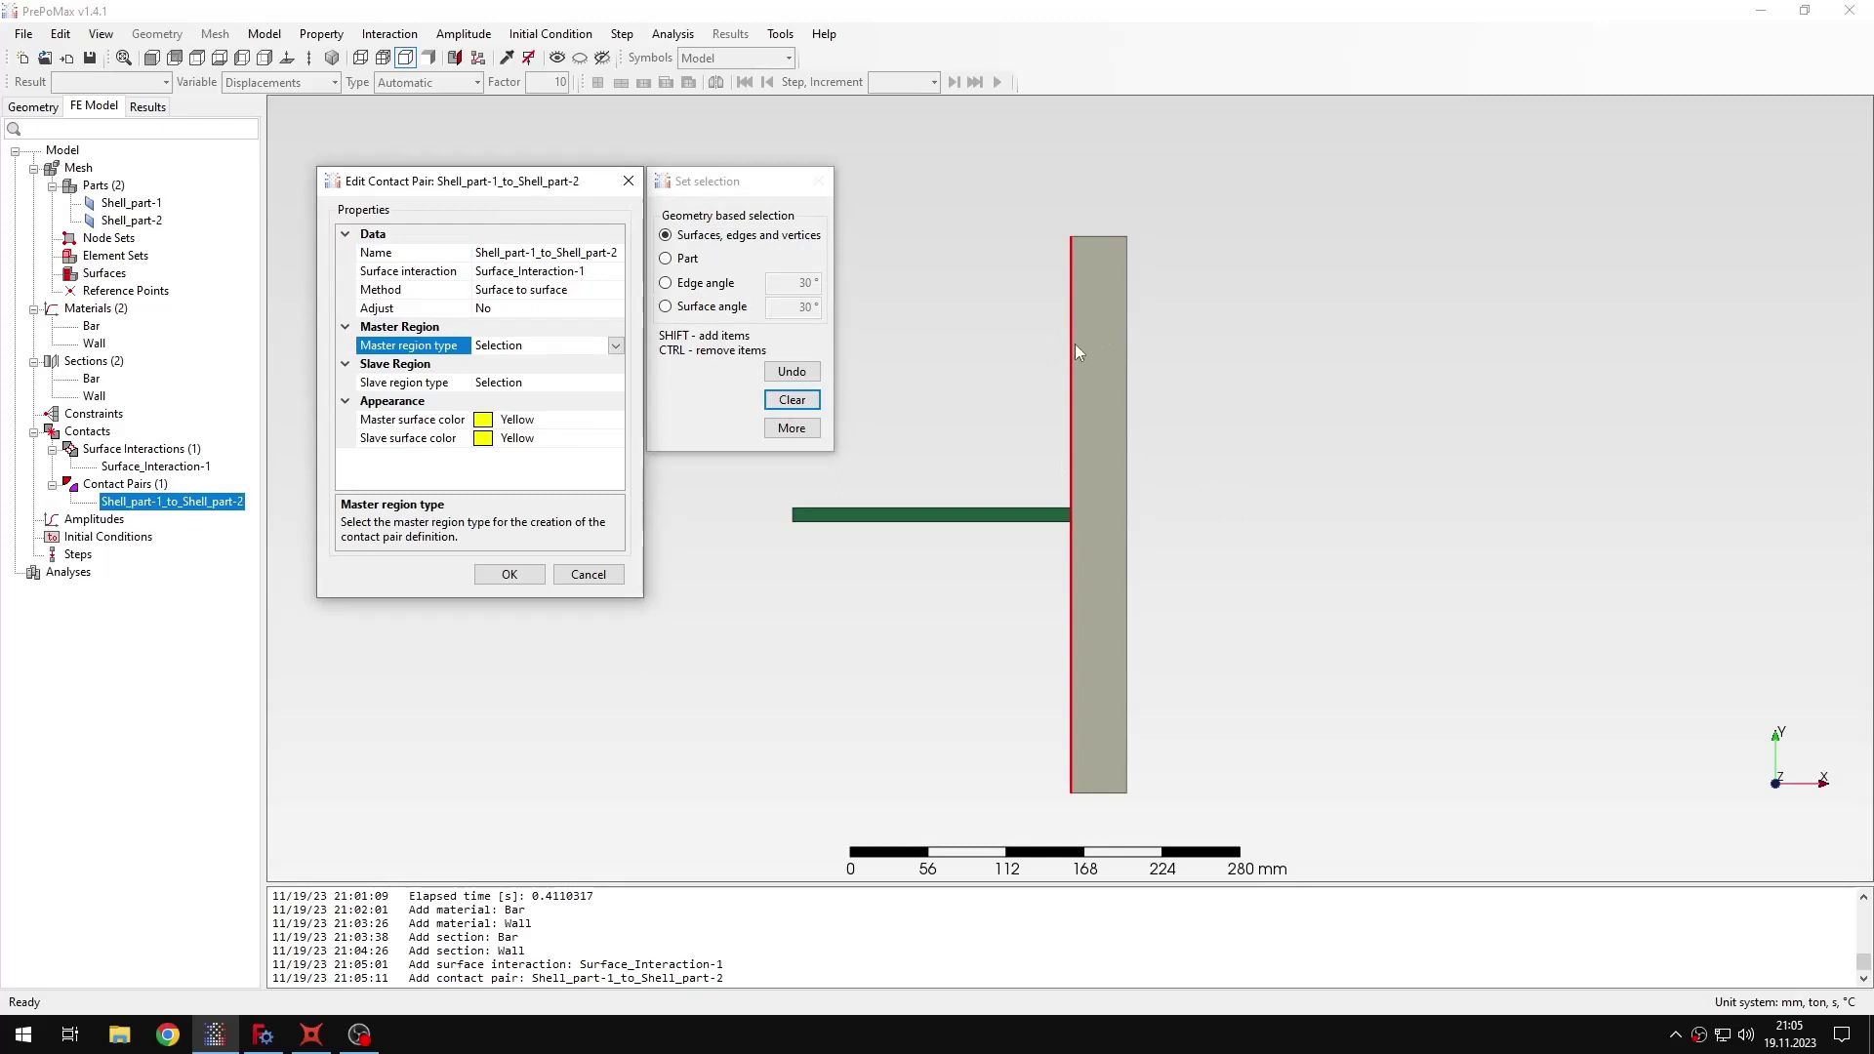
left_click(1074, 410)
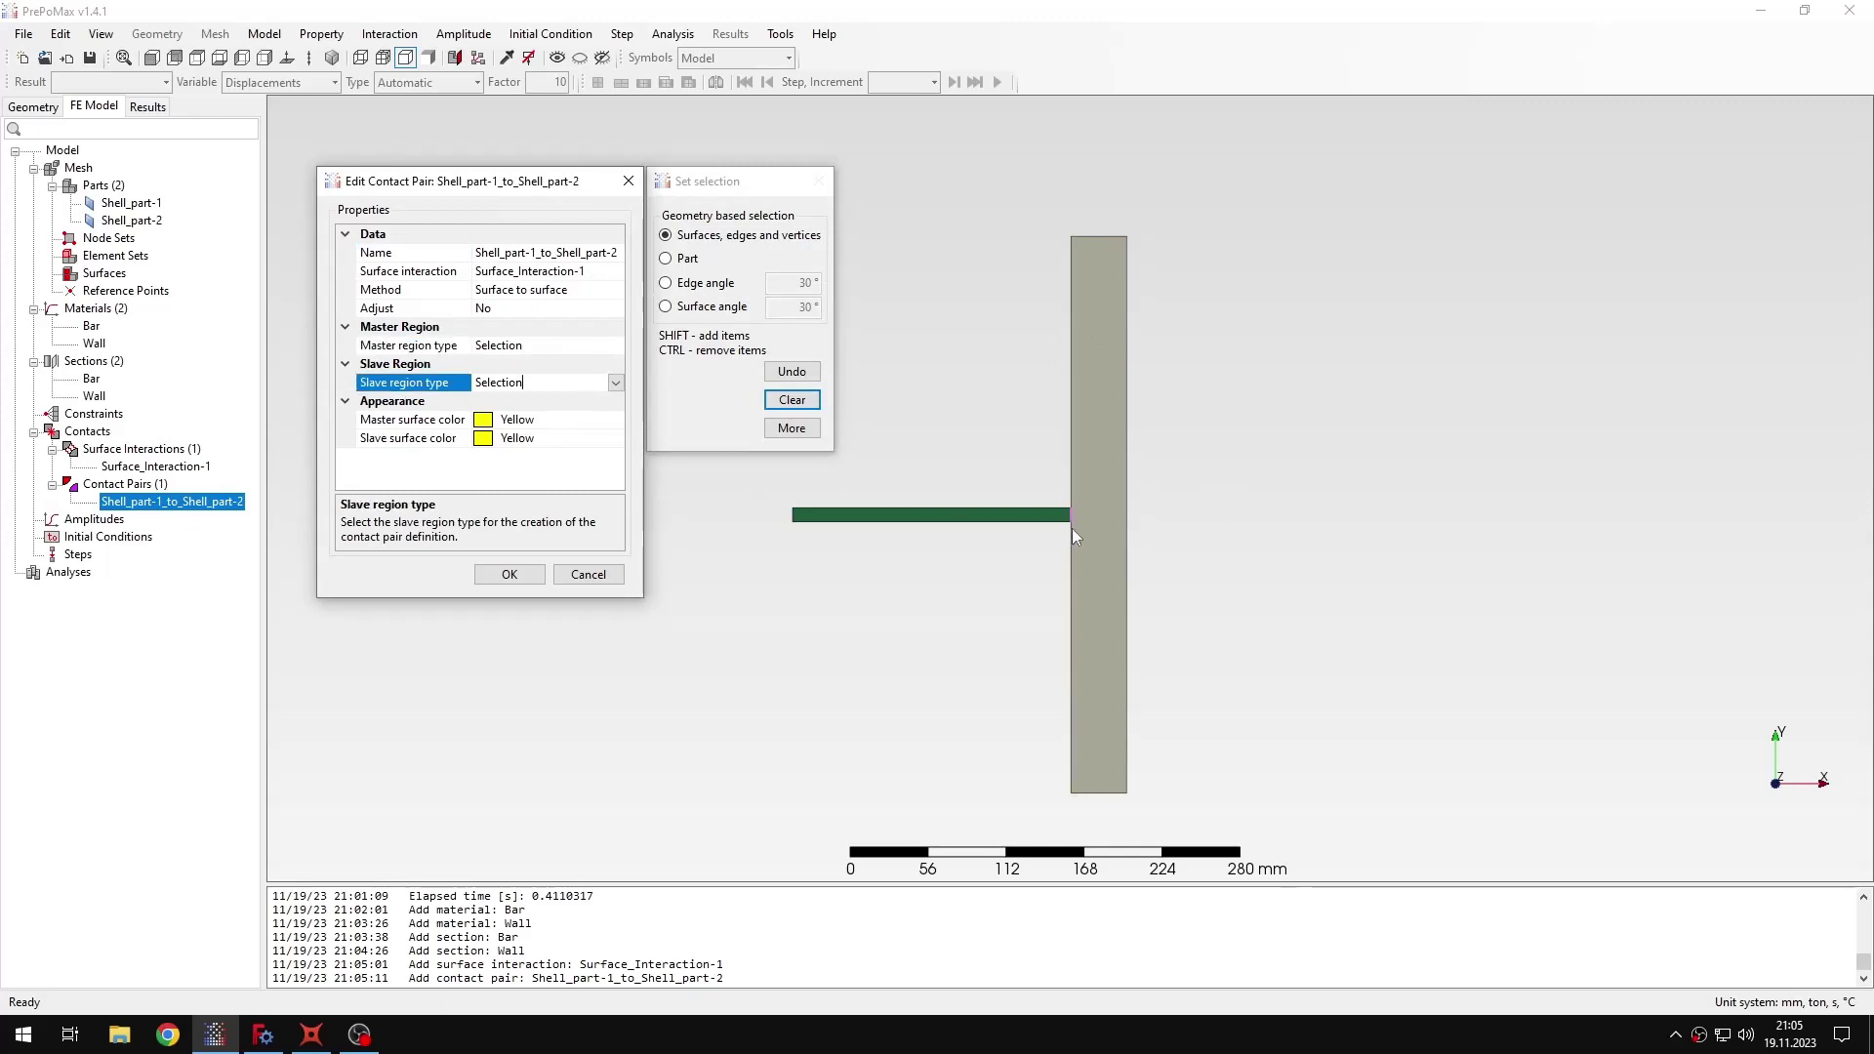
left_click(609, 576)
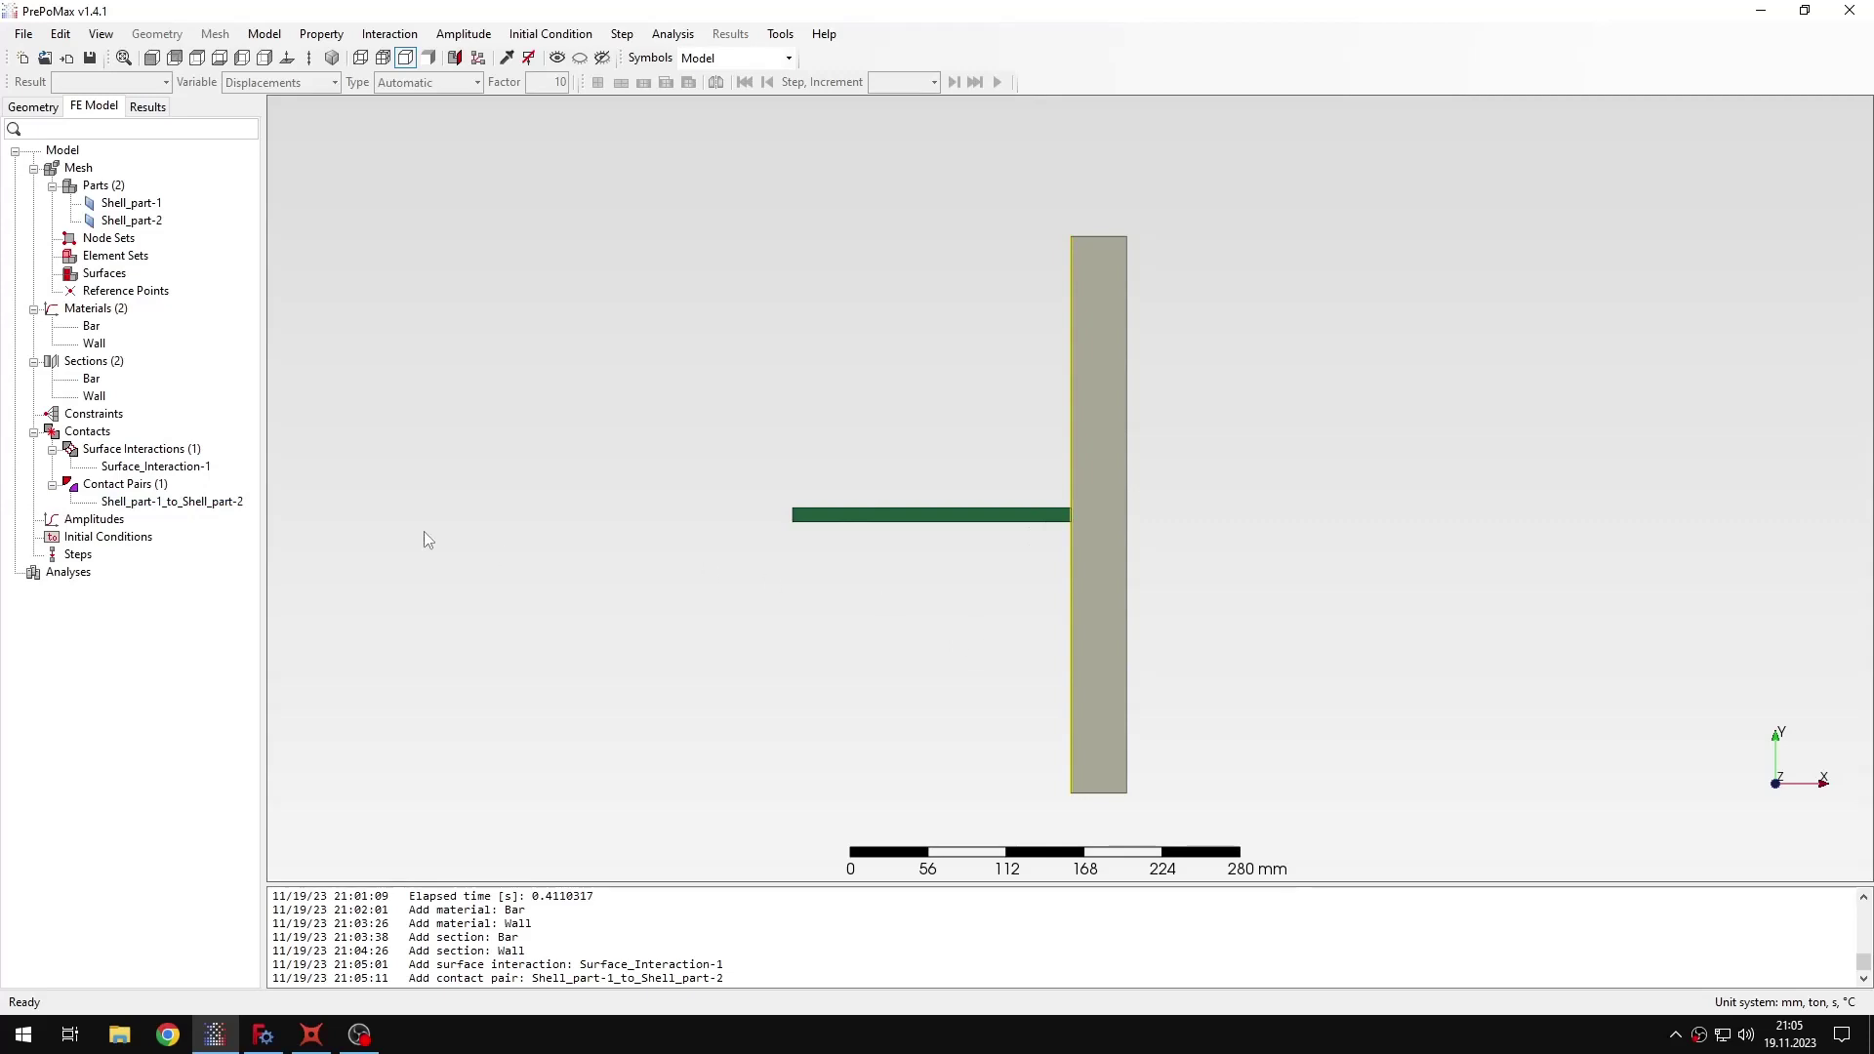
Choose a Dynamic step, keep Explicit/Explicit, set Nlgeom to On, and edit max increments.
double_click(80, 556)
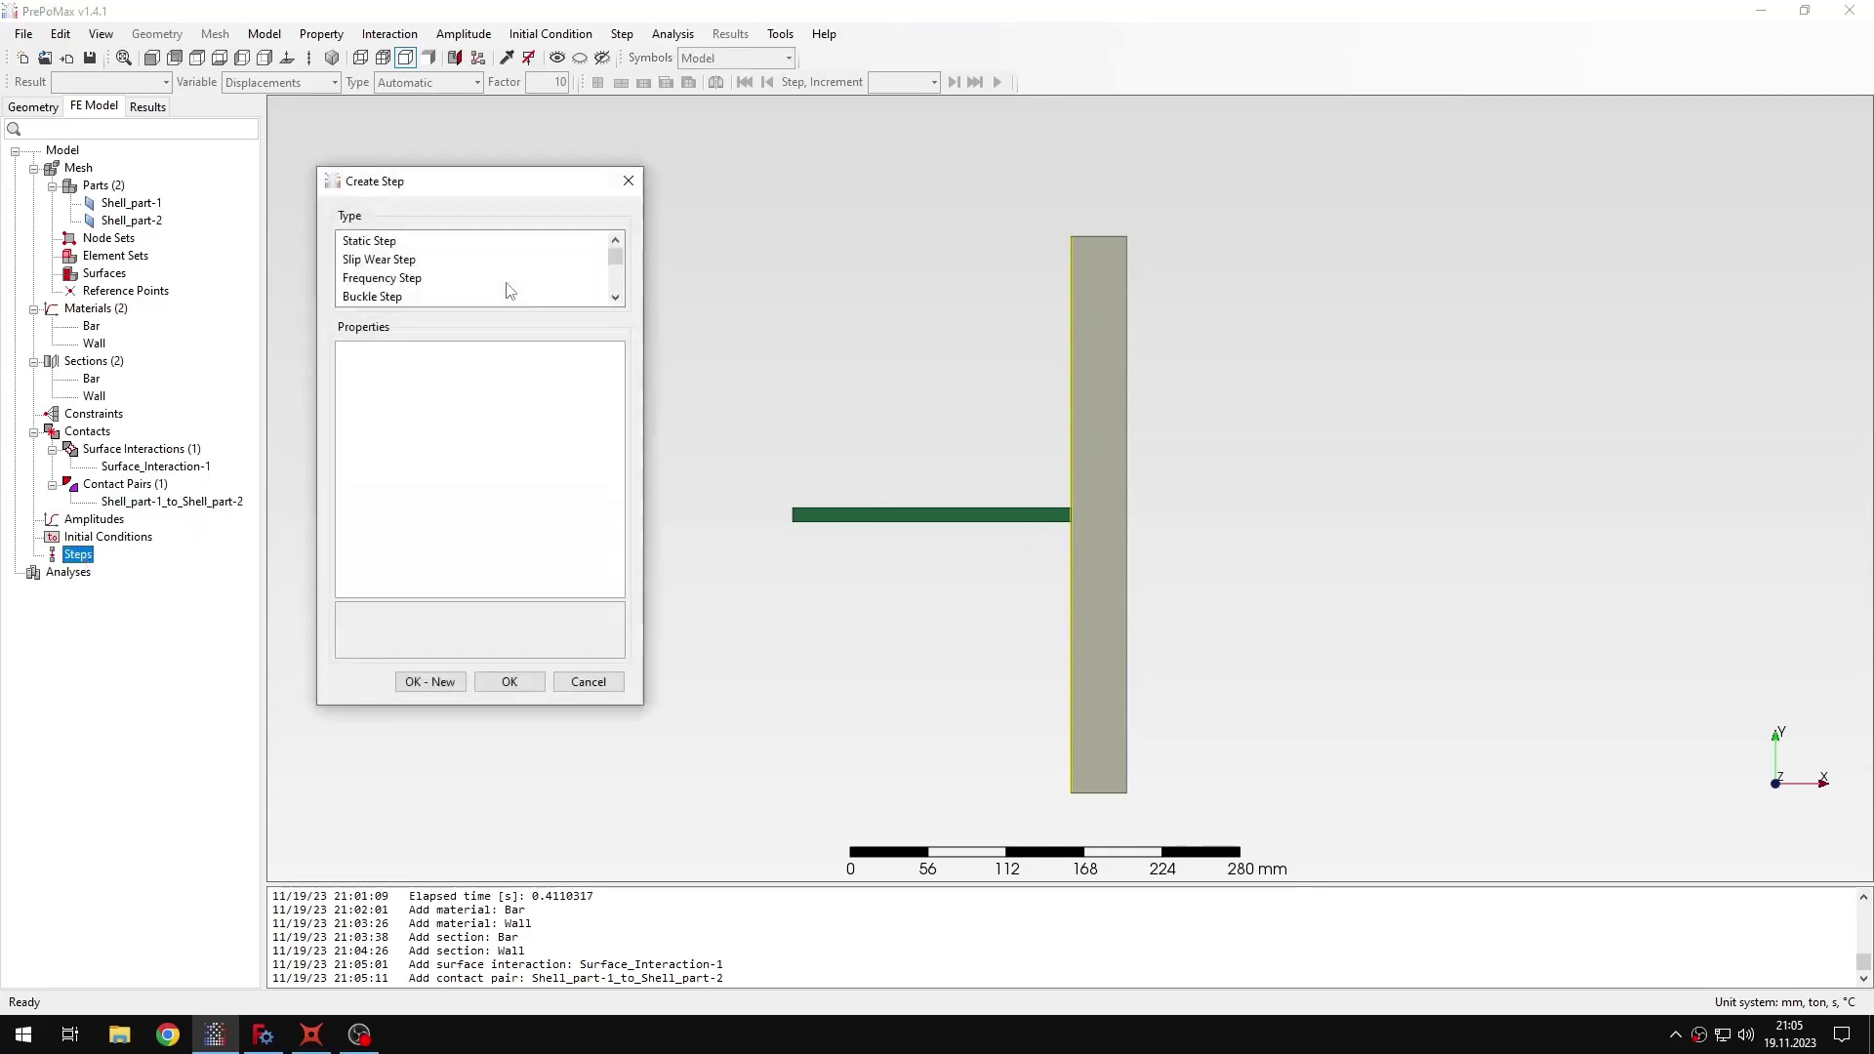
scroll(505, 281, "down", 1)
left_click(420, 296)
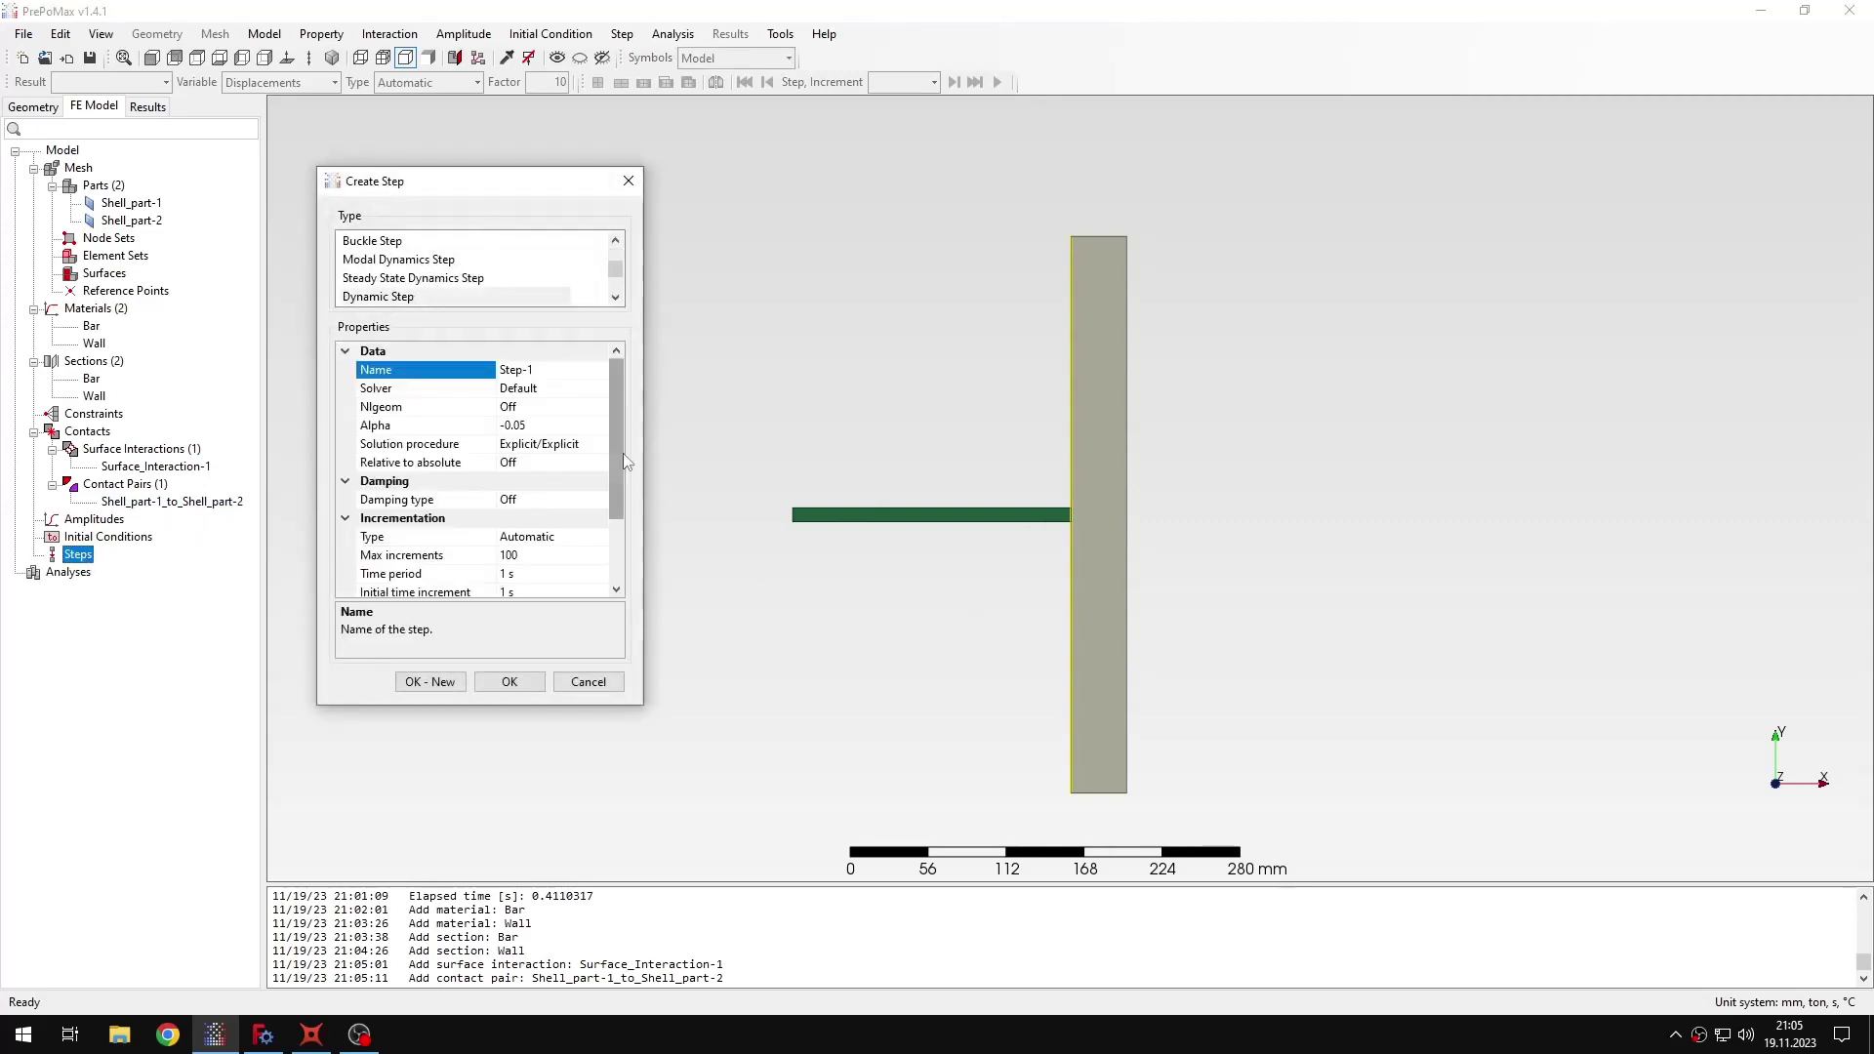
left_click(519, 445)
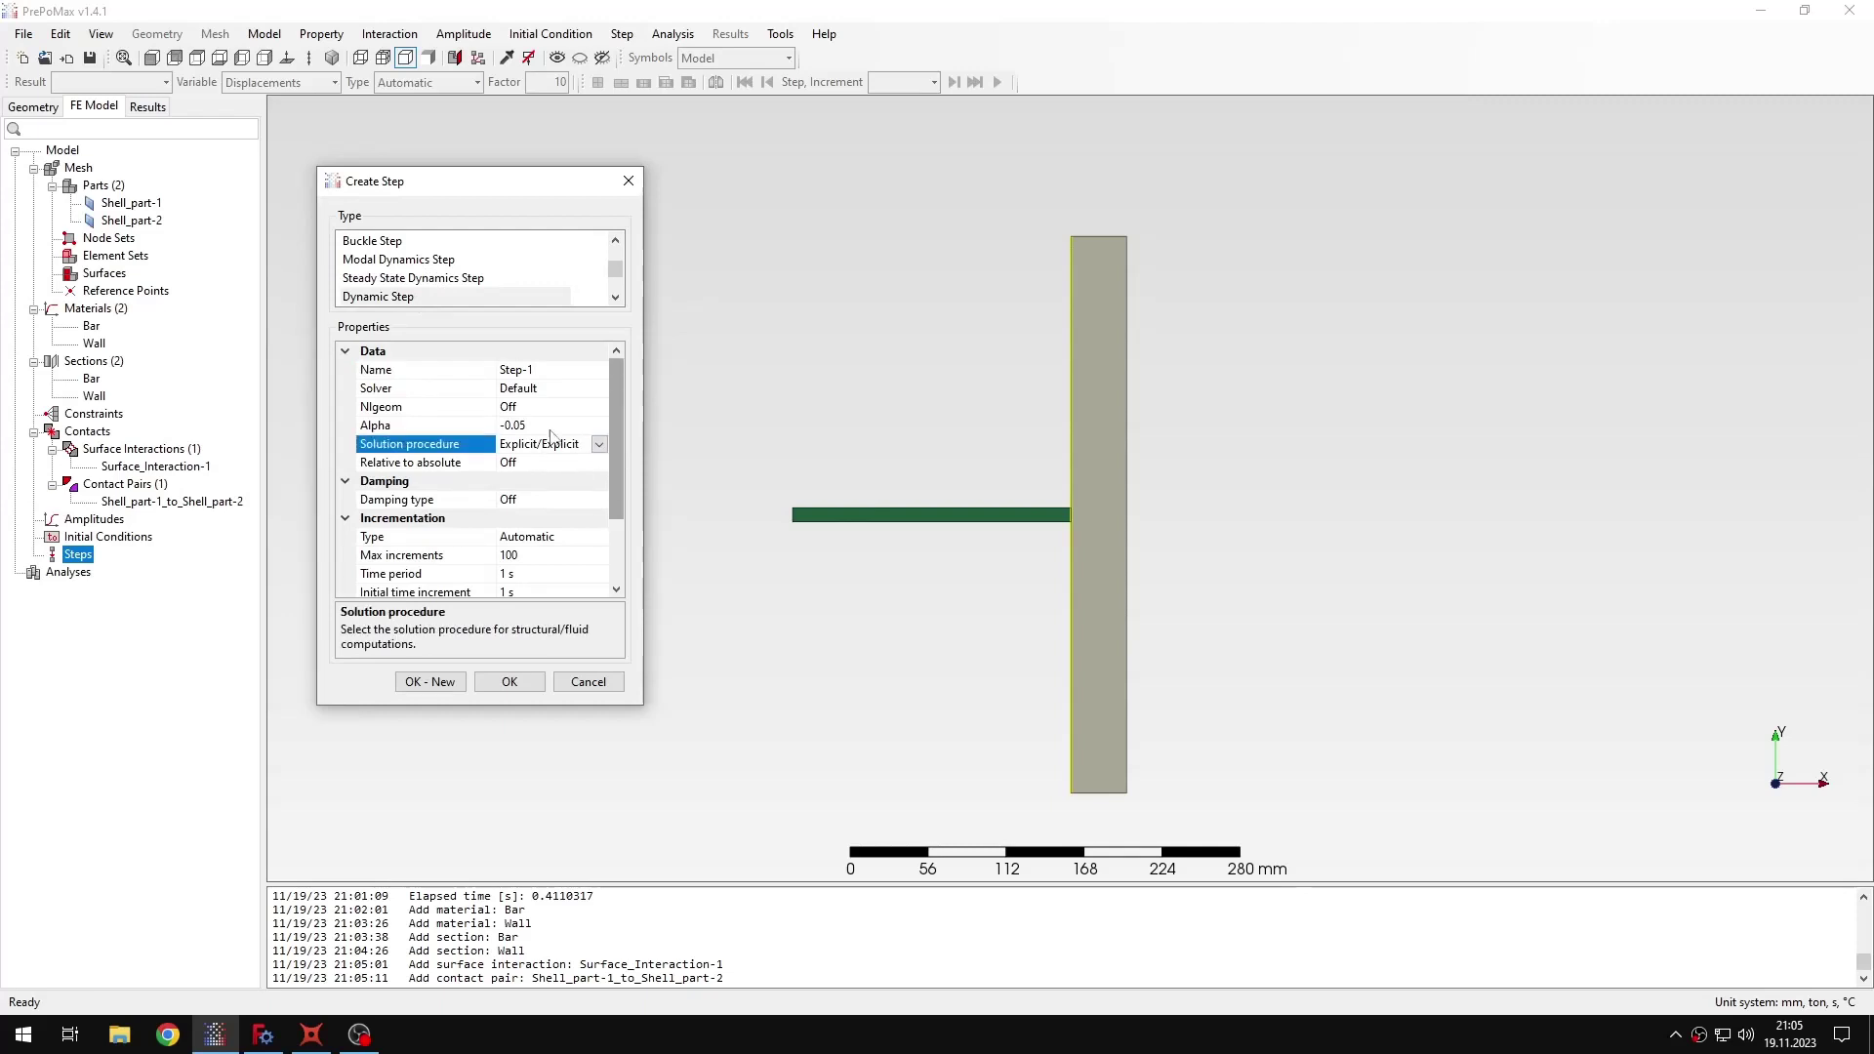
left_click(573, 408)
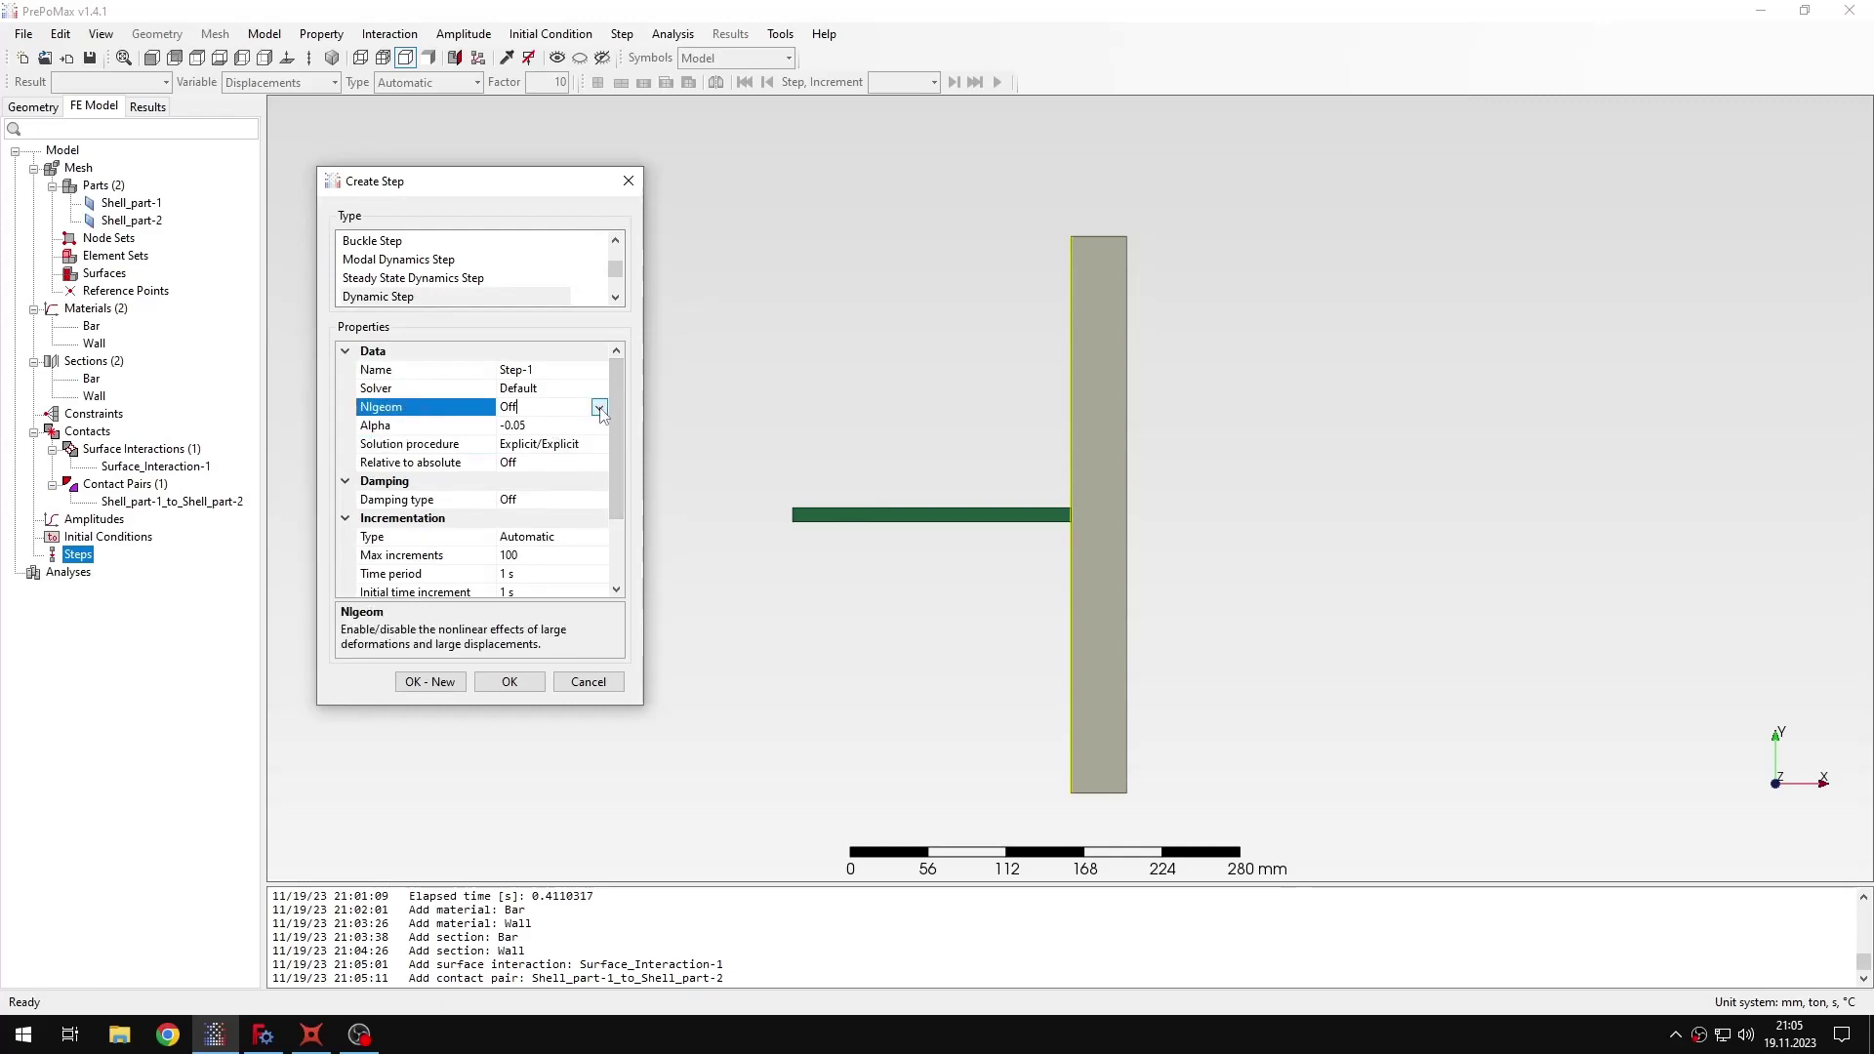
left_click(573, 408)
left_click(569, 427)
scroll(623, 415, "down", 2)
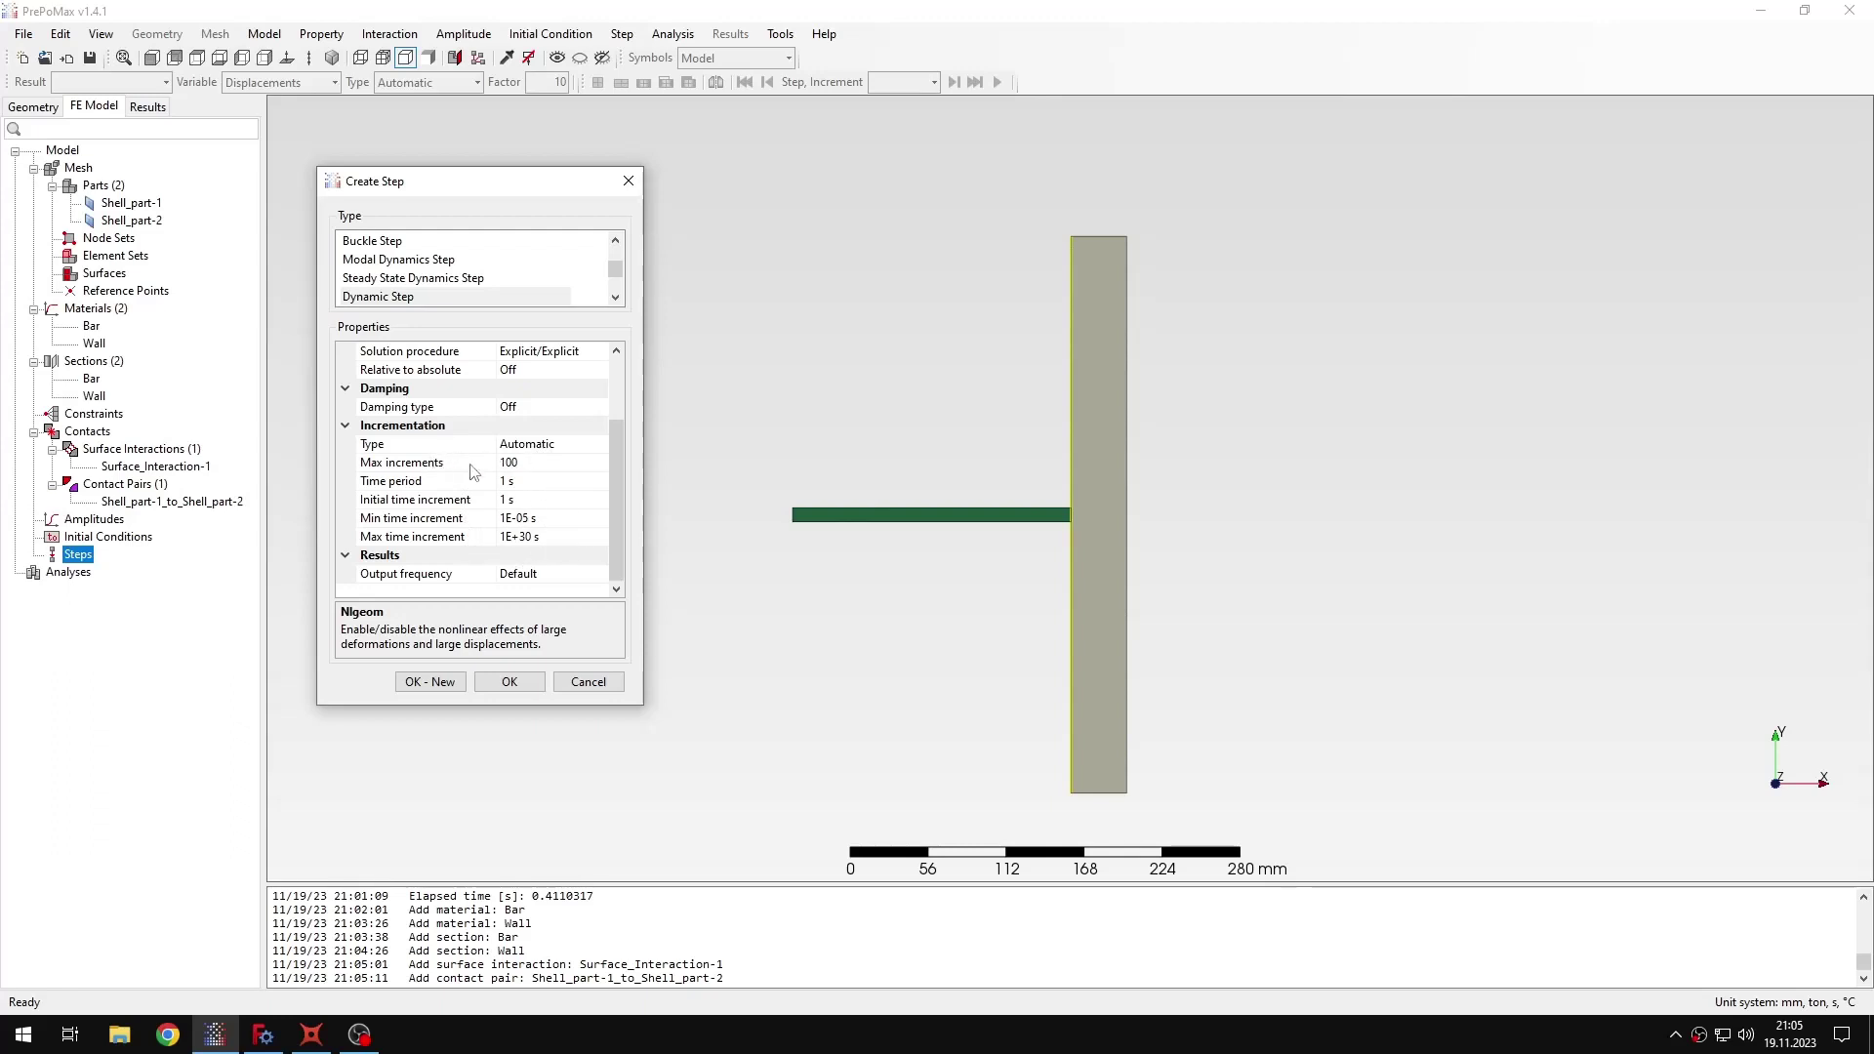
left_click(541, 461)
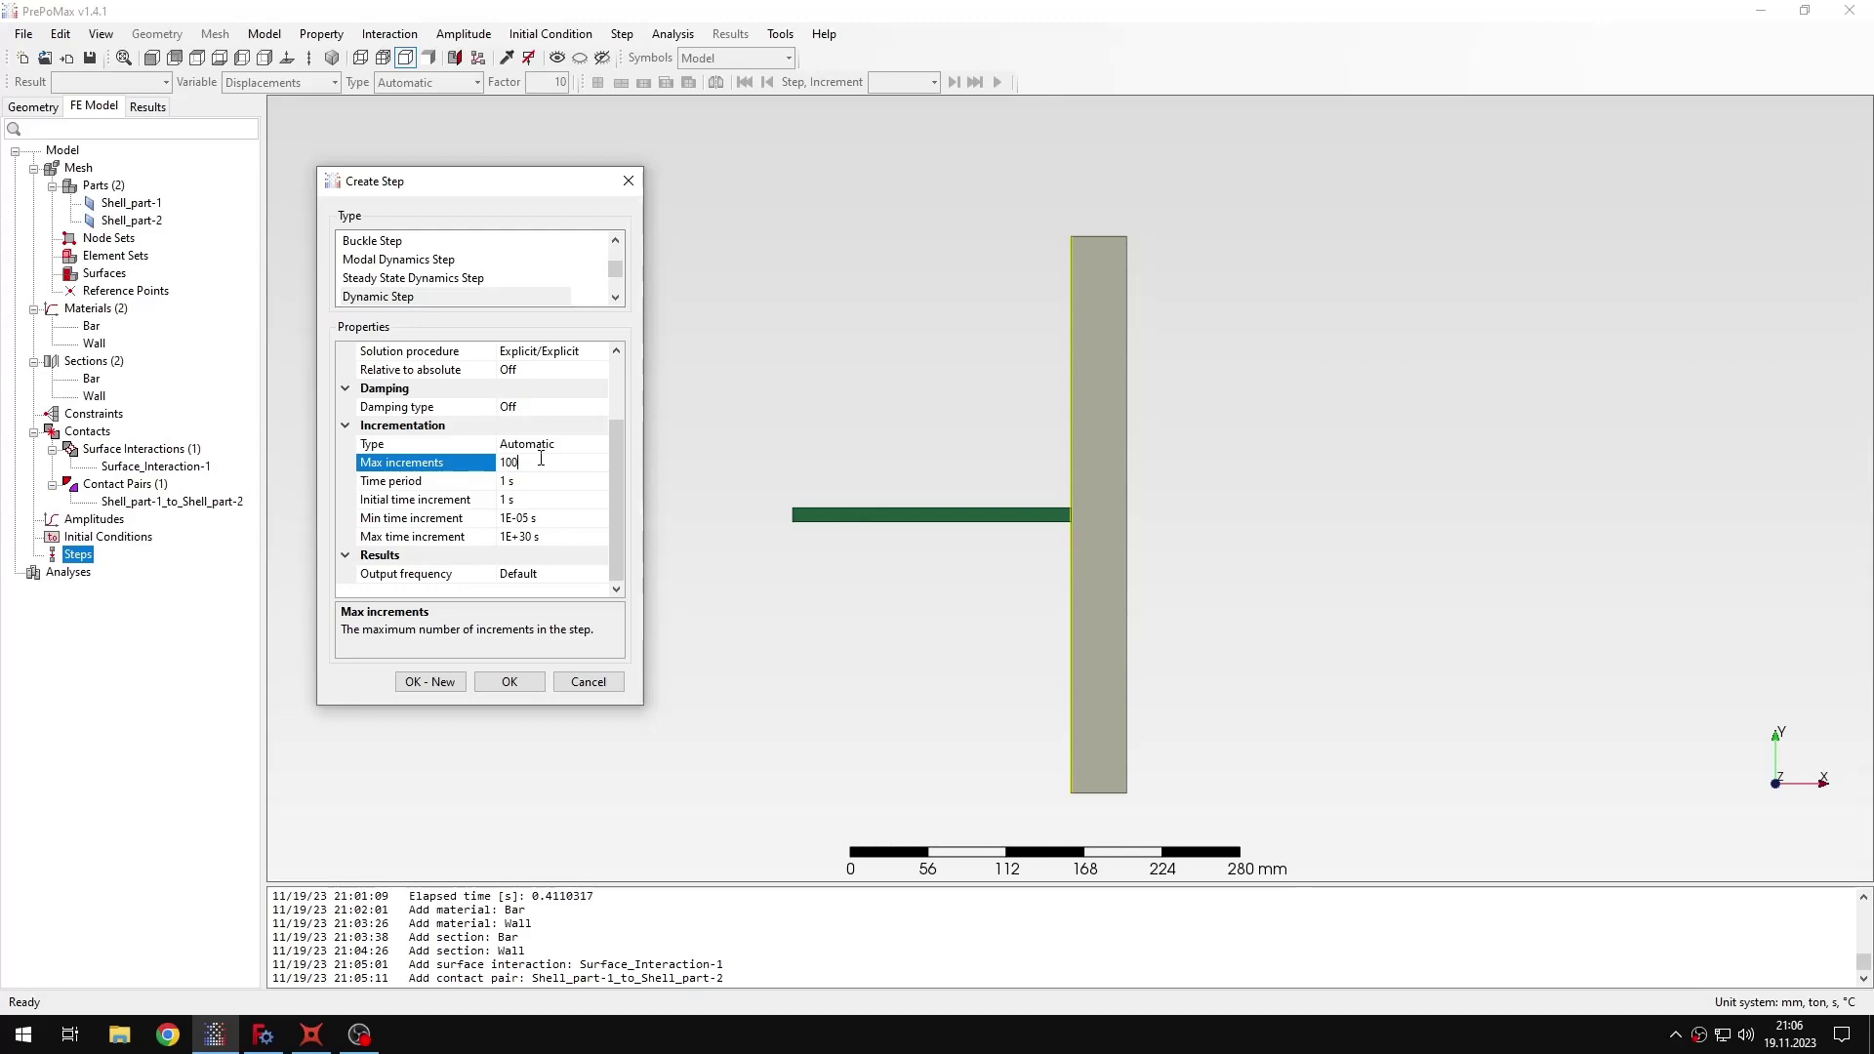
Enter 100000000 max increments, a 0.0001 s time period and a 1e-5 s initial increment.
type("00000000")
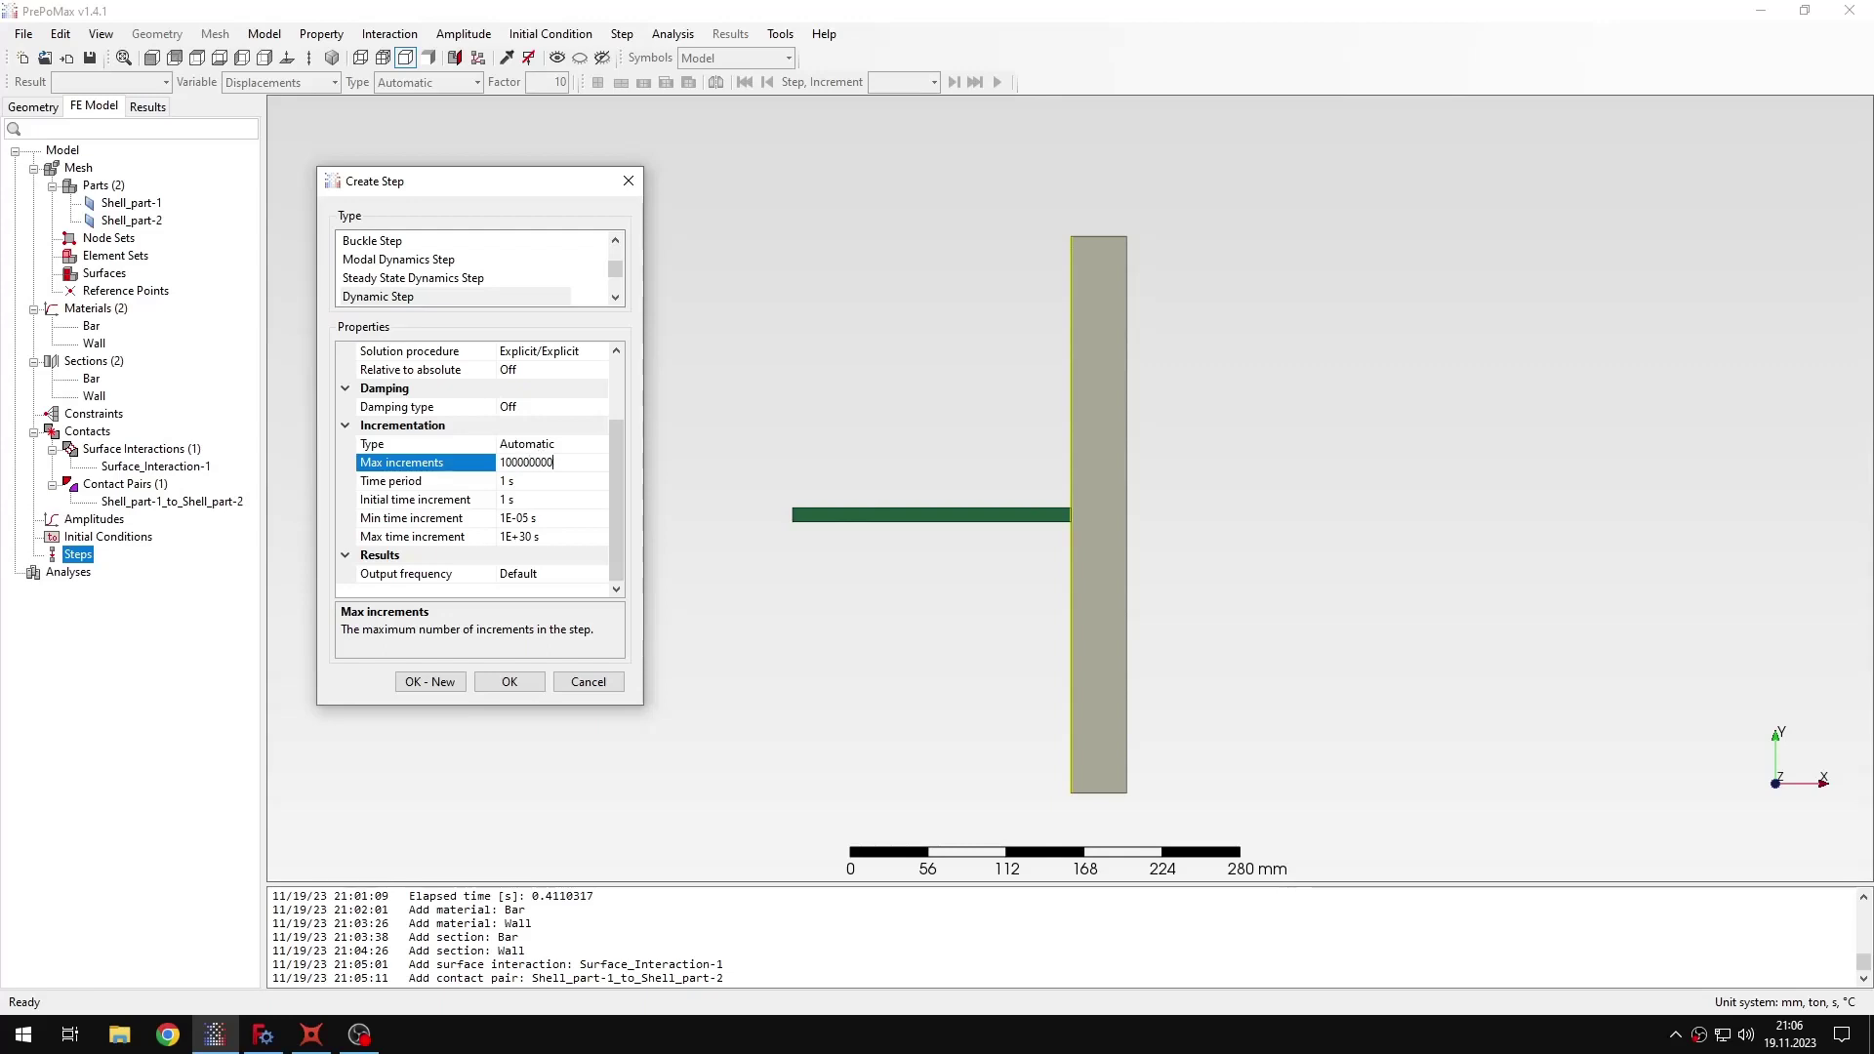
left_click(552, 480)
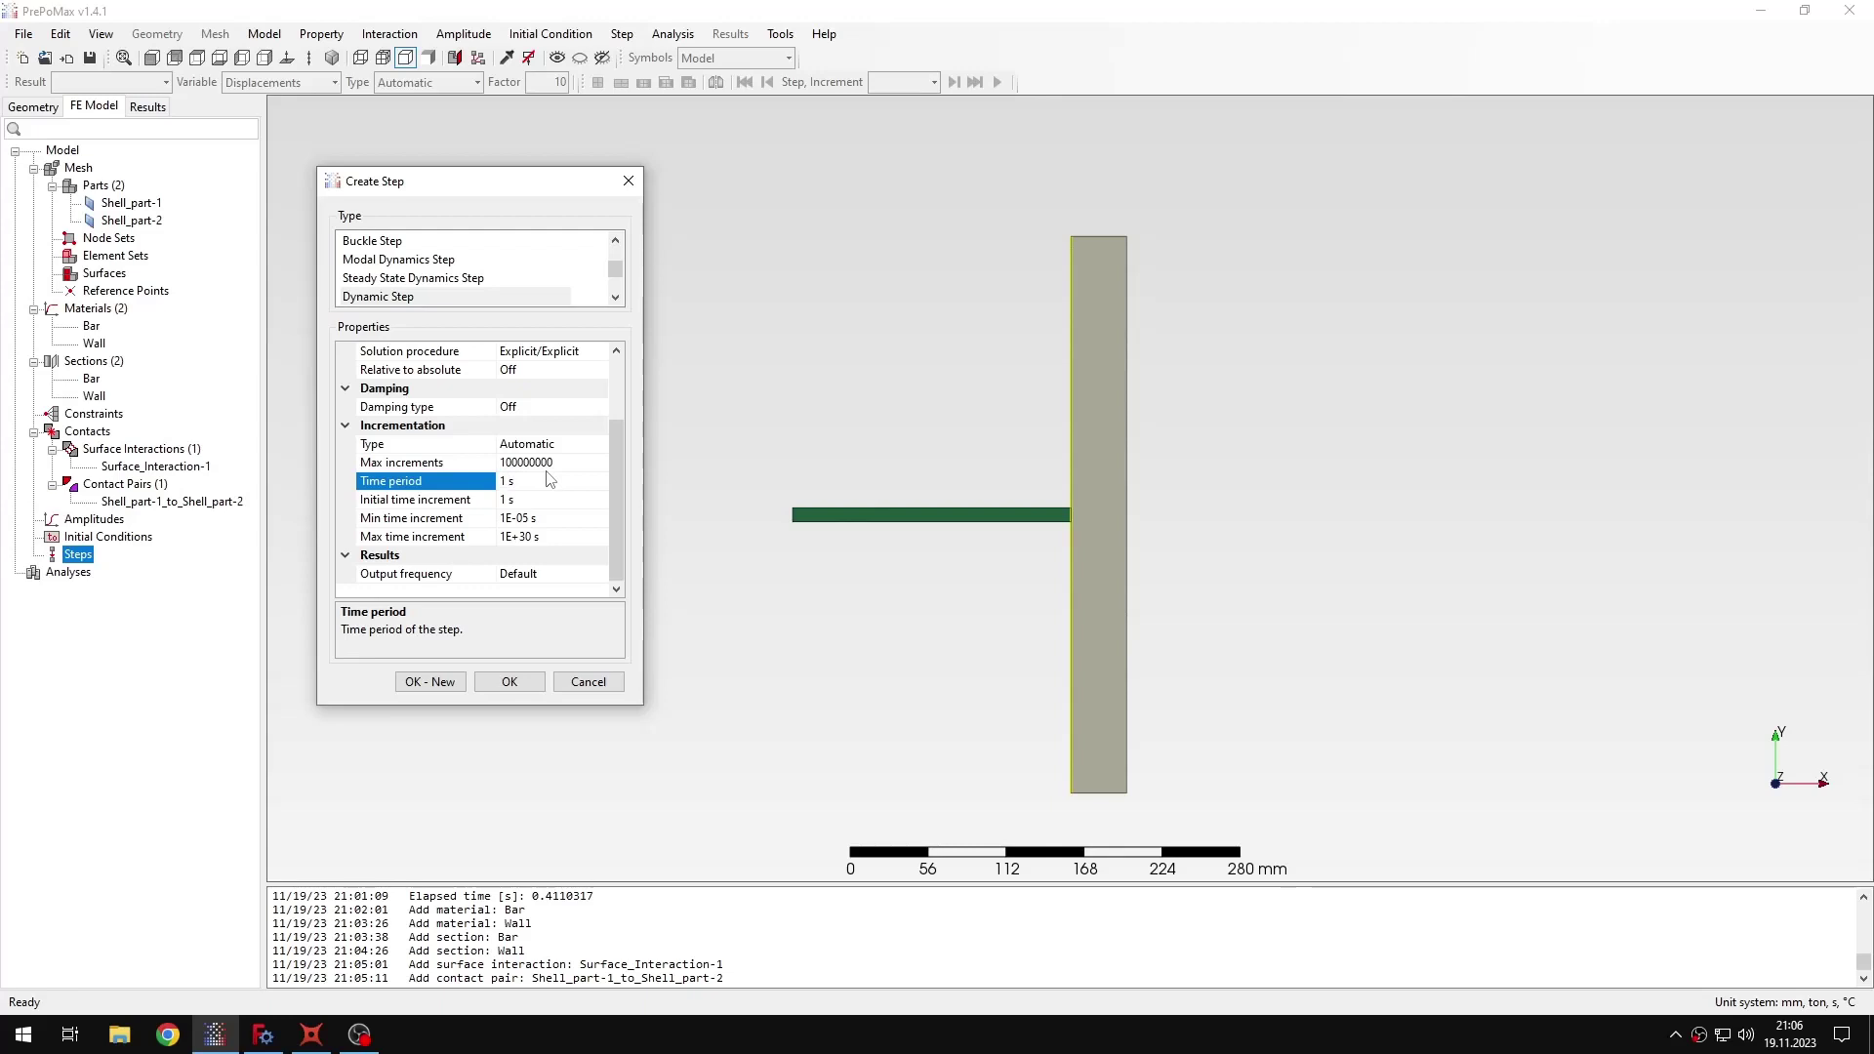
key("BackSpace")
type("0.0001")
left_click(524, 500)
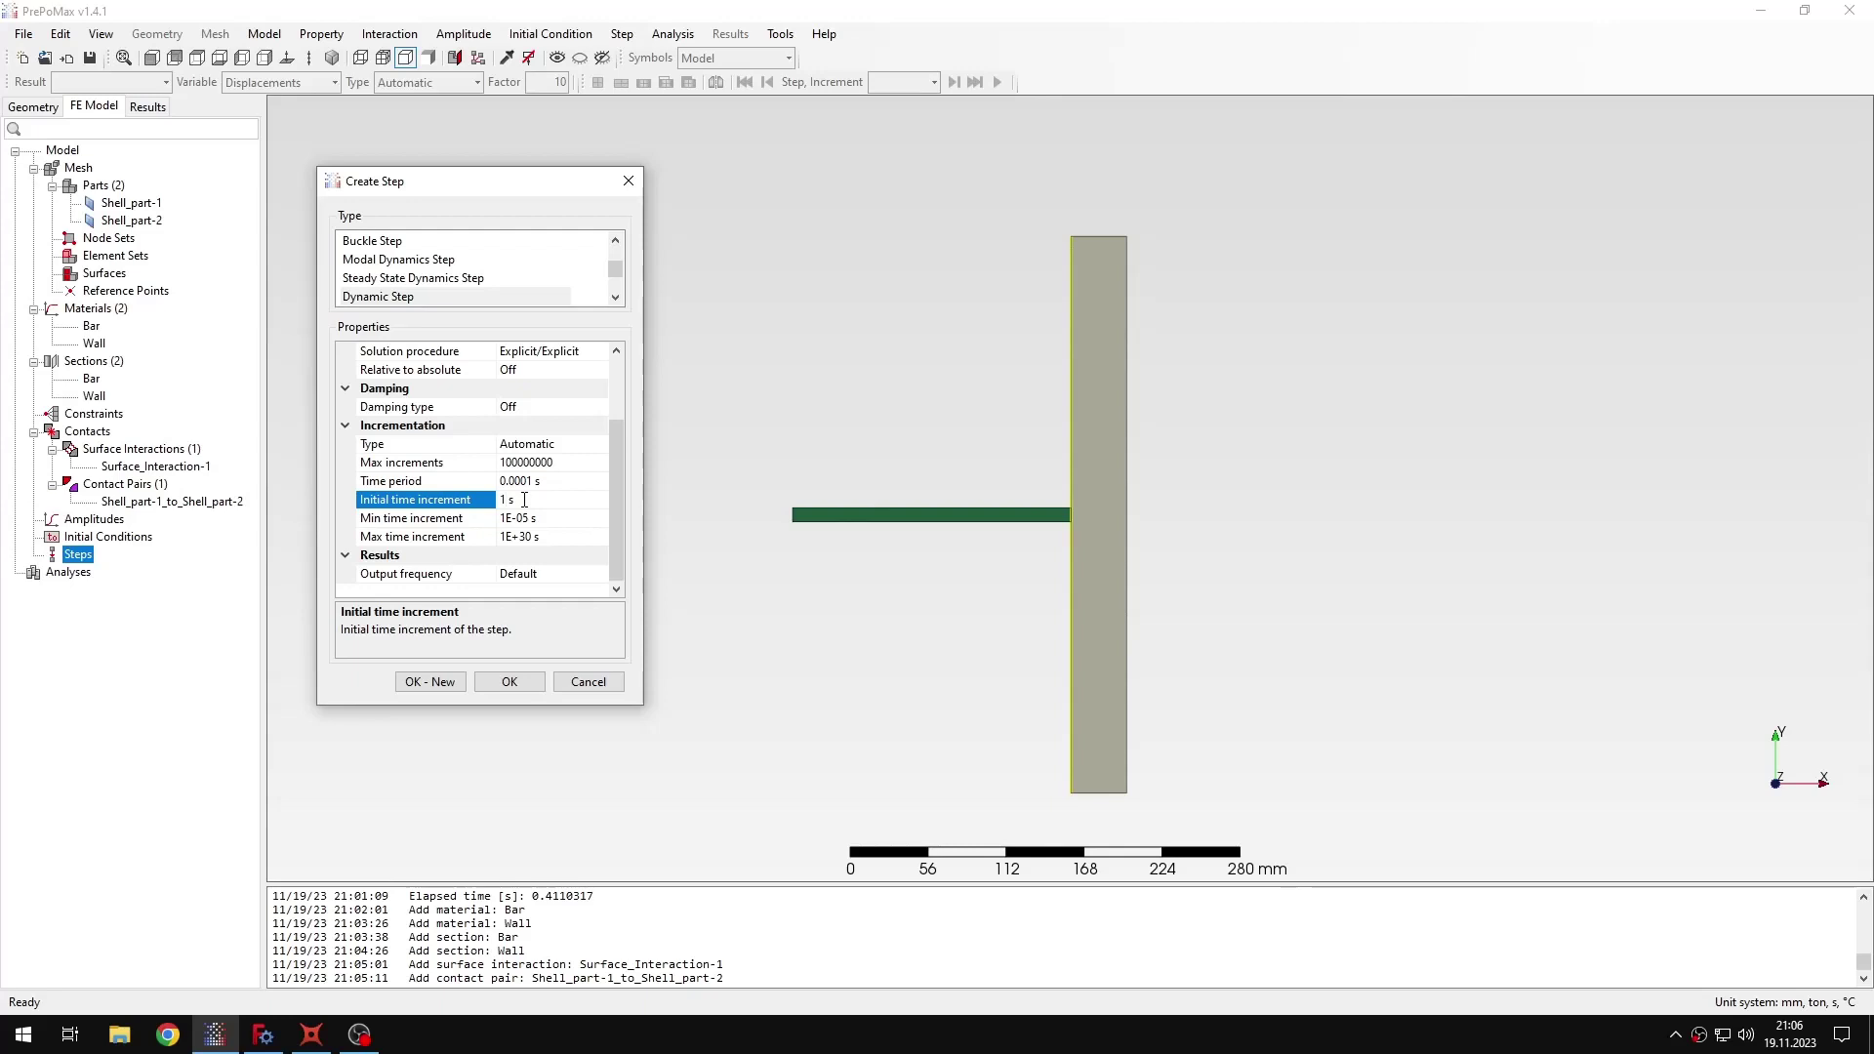
type("e-5")
left_click(525, 518)
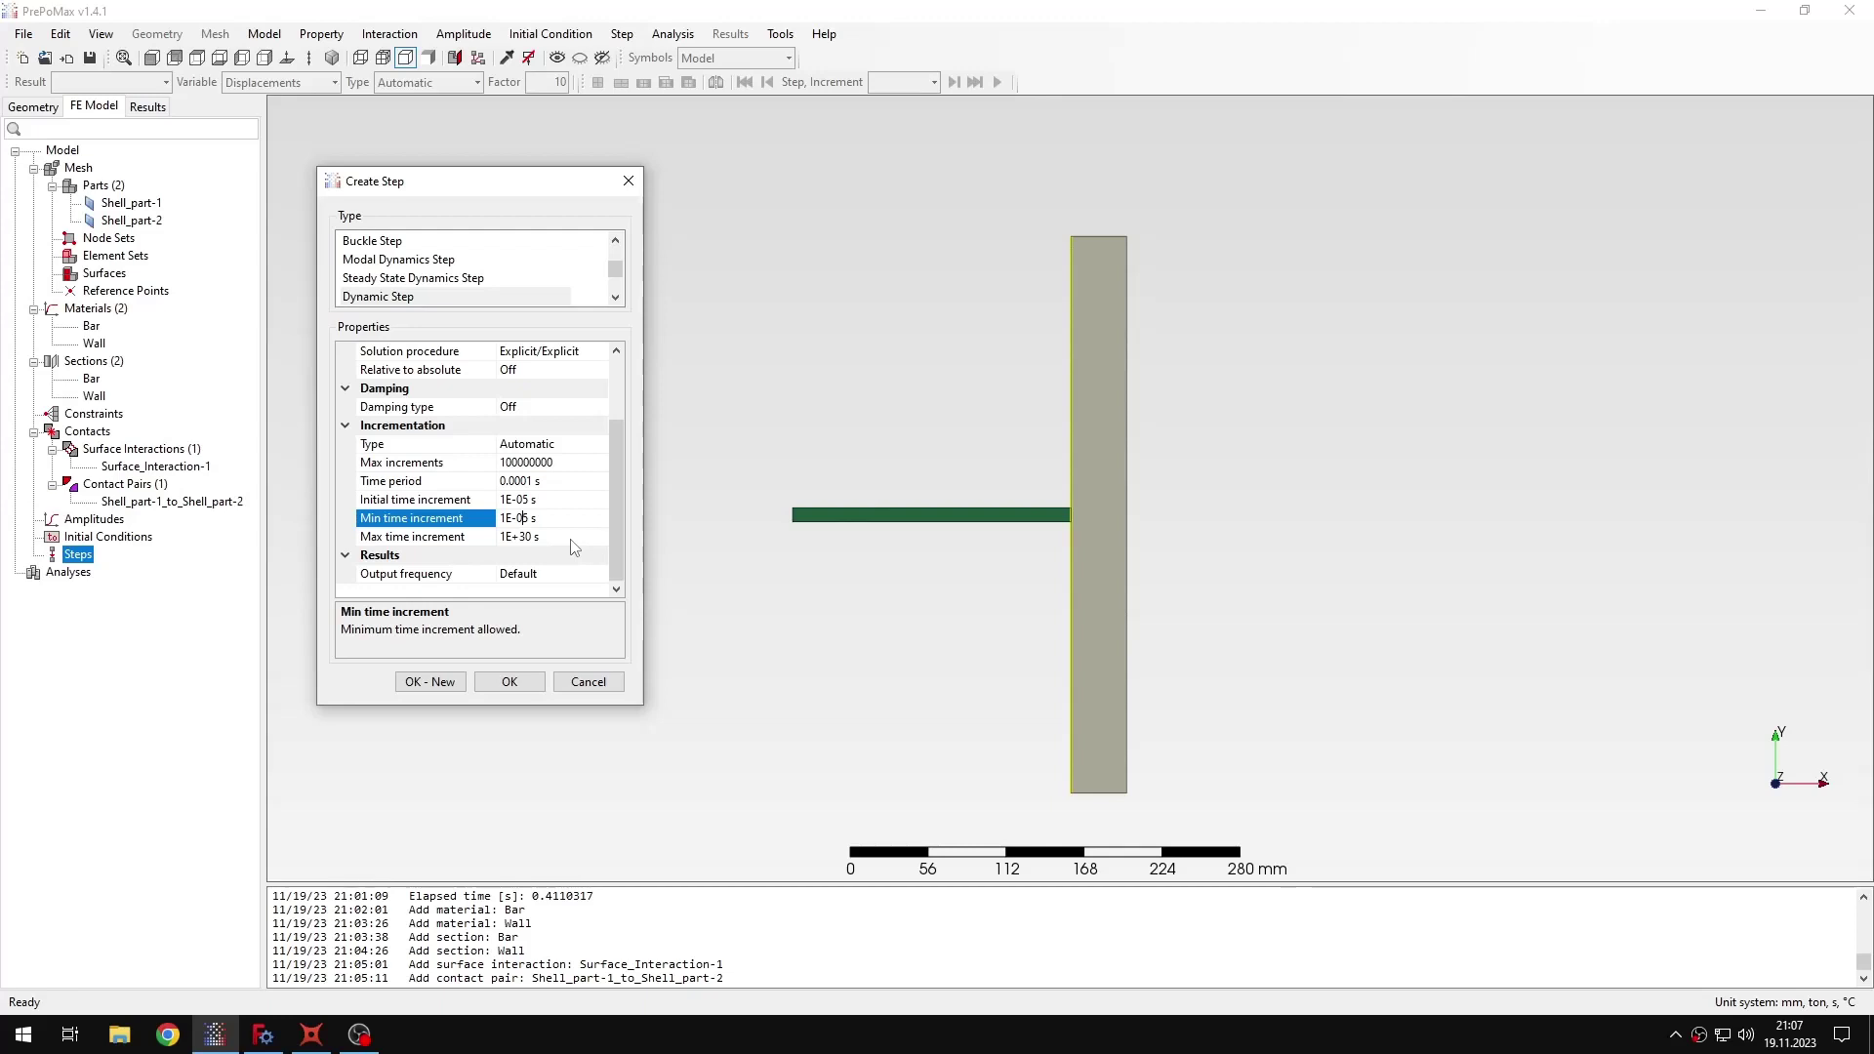
Set the minimum time increment to 1E-15 s and the maximum to 1E-05 s.
left_click_drag(532, 518, 524, 519)
type("5")
key("Return")
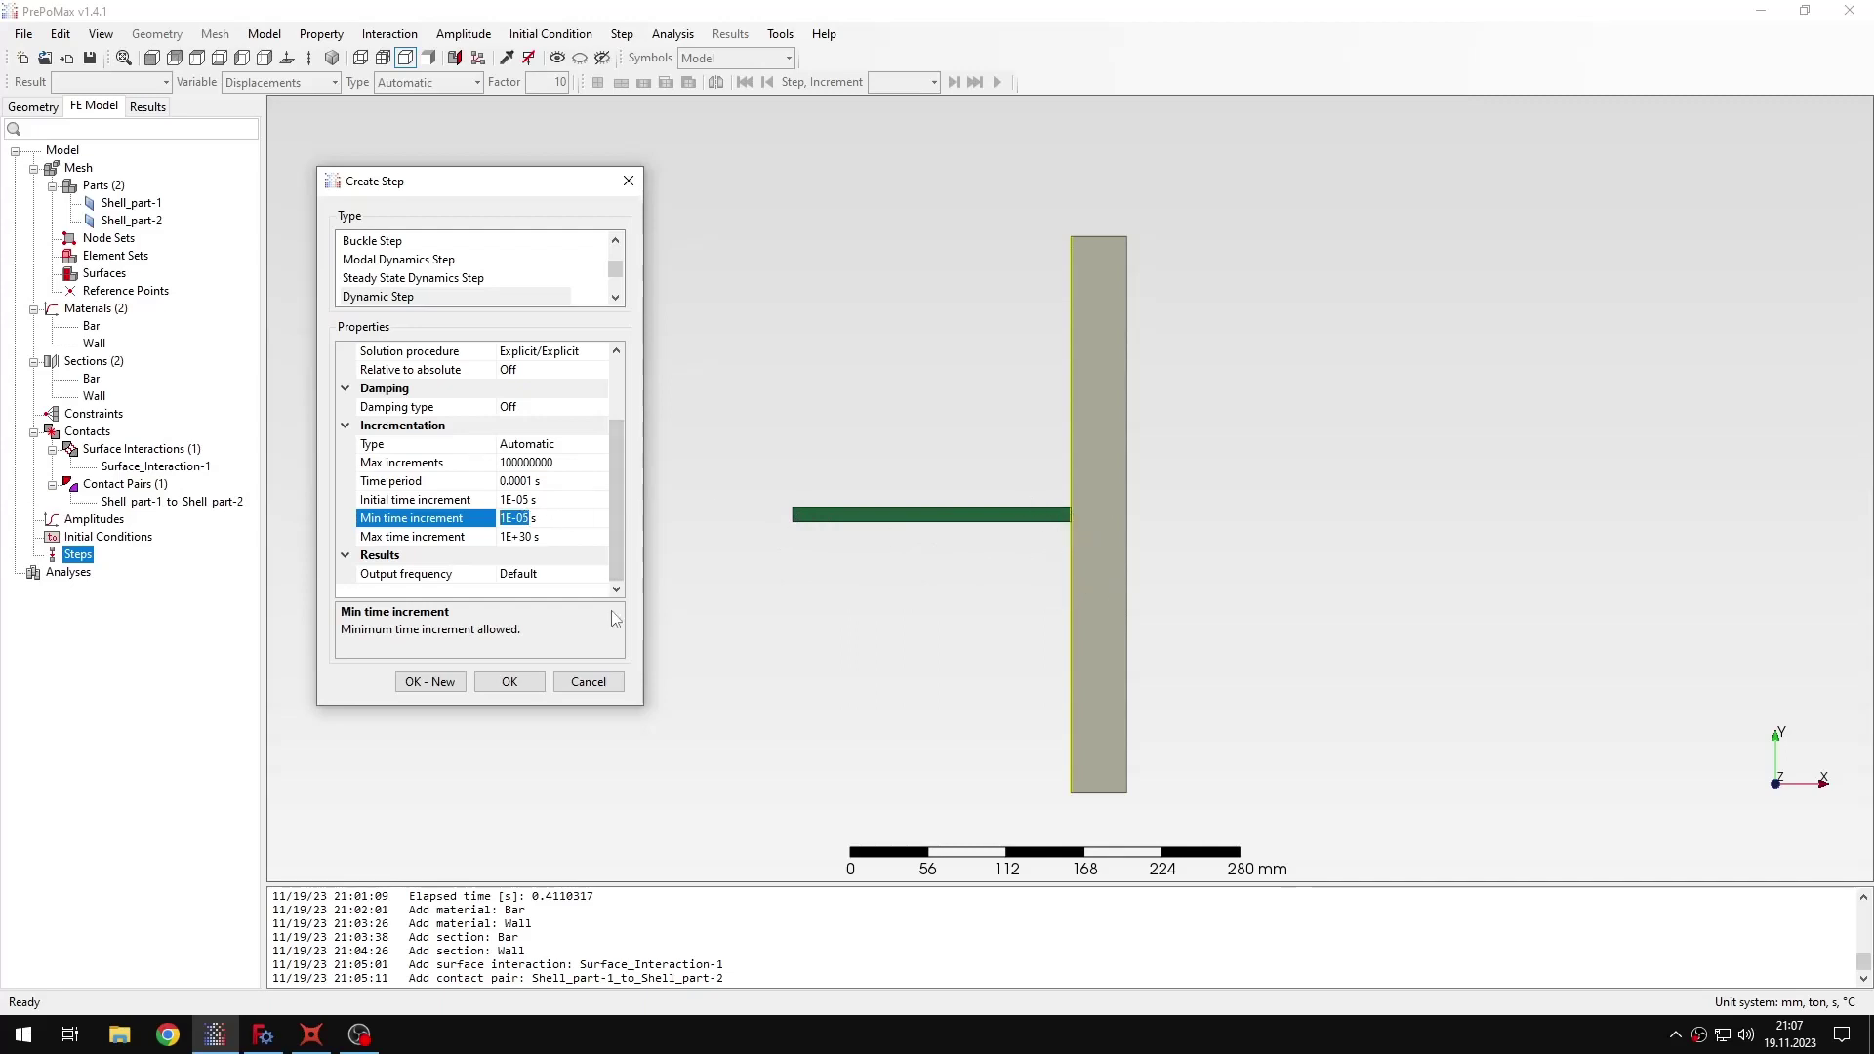
left_click(527, 517)
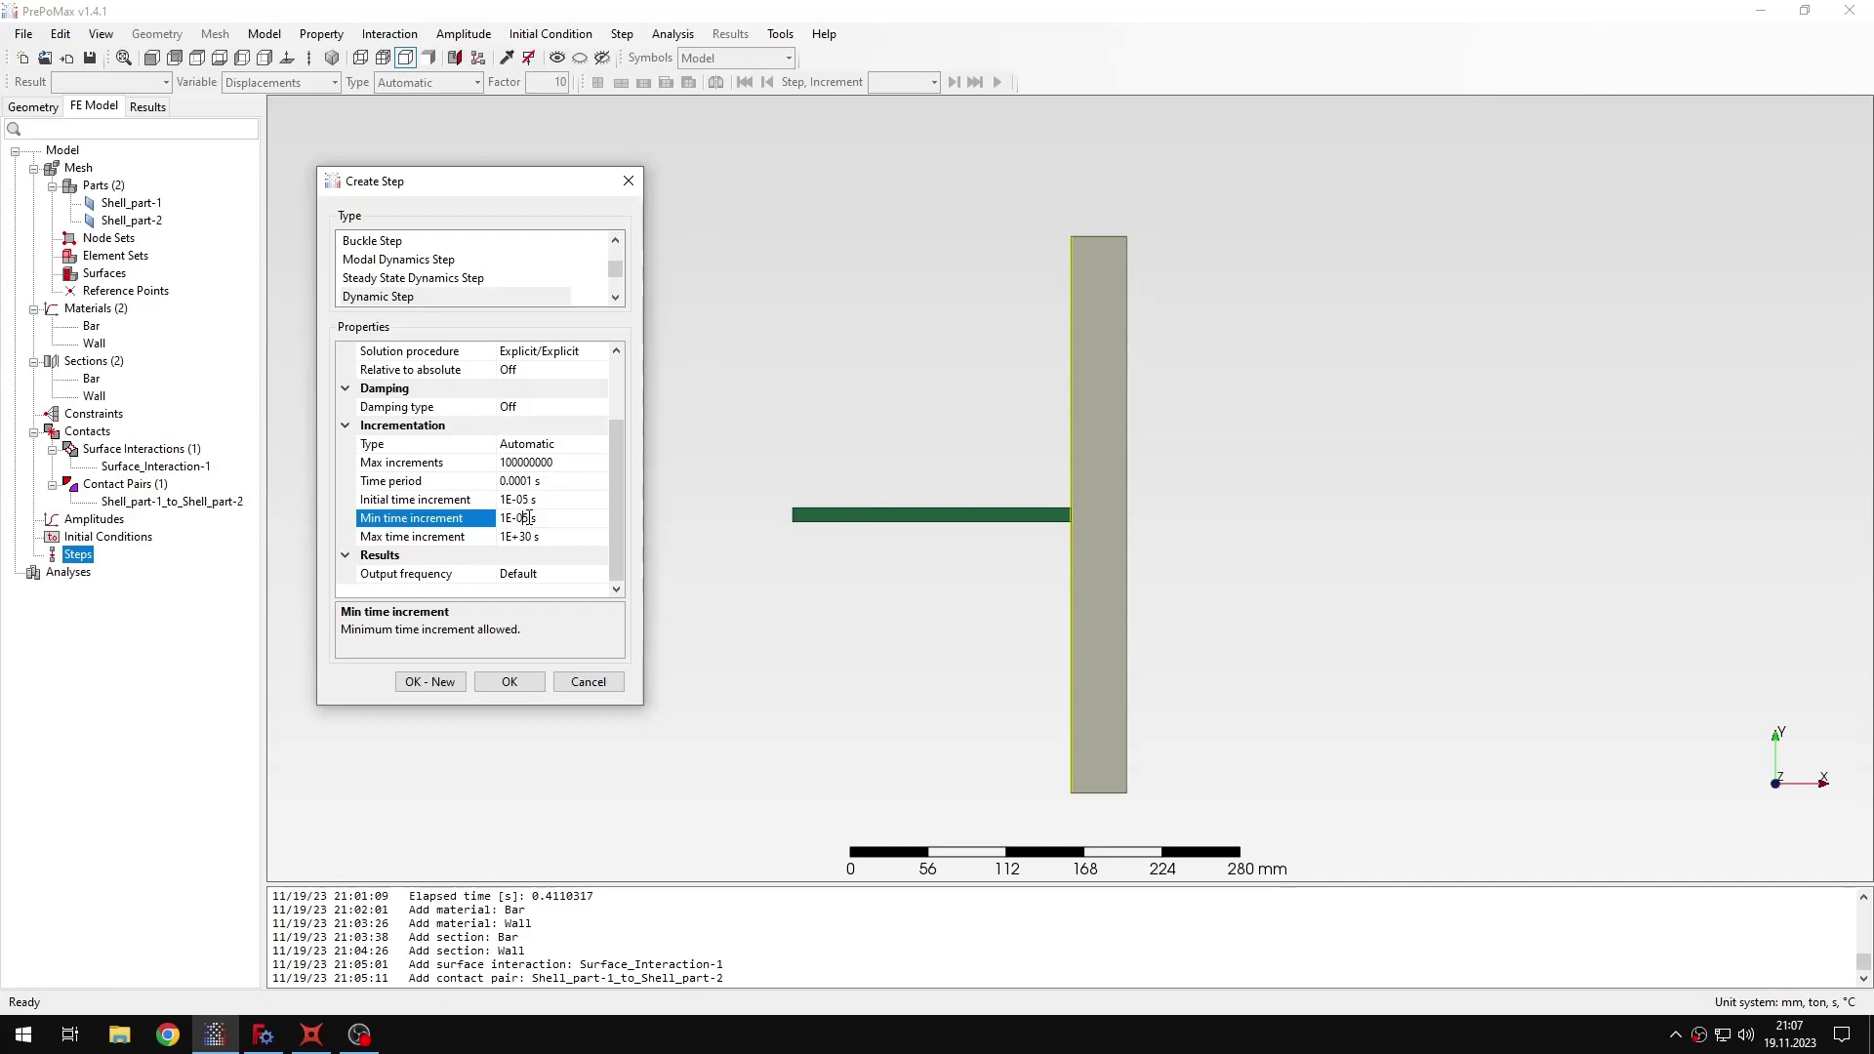
key("BackSpace")
type("1")
left_click(532, 537)
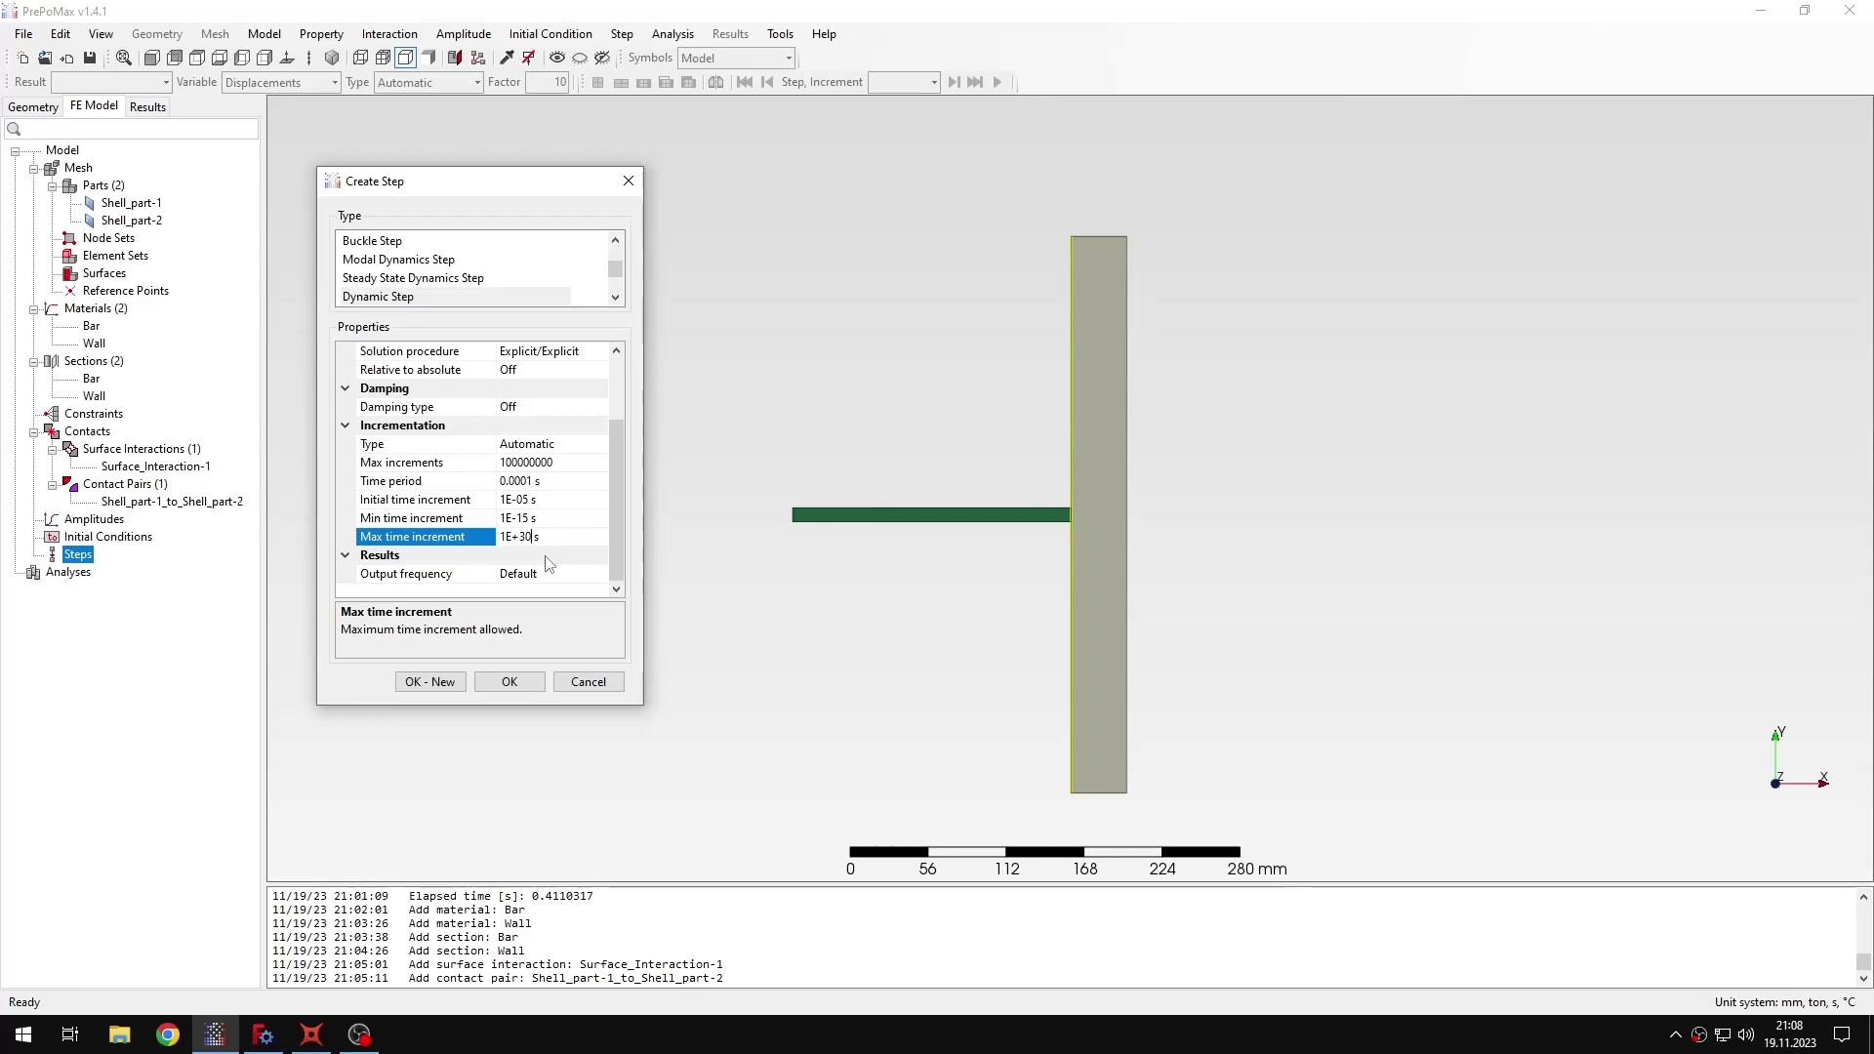
left_click(517, 519)
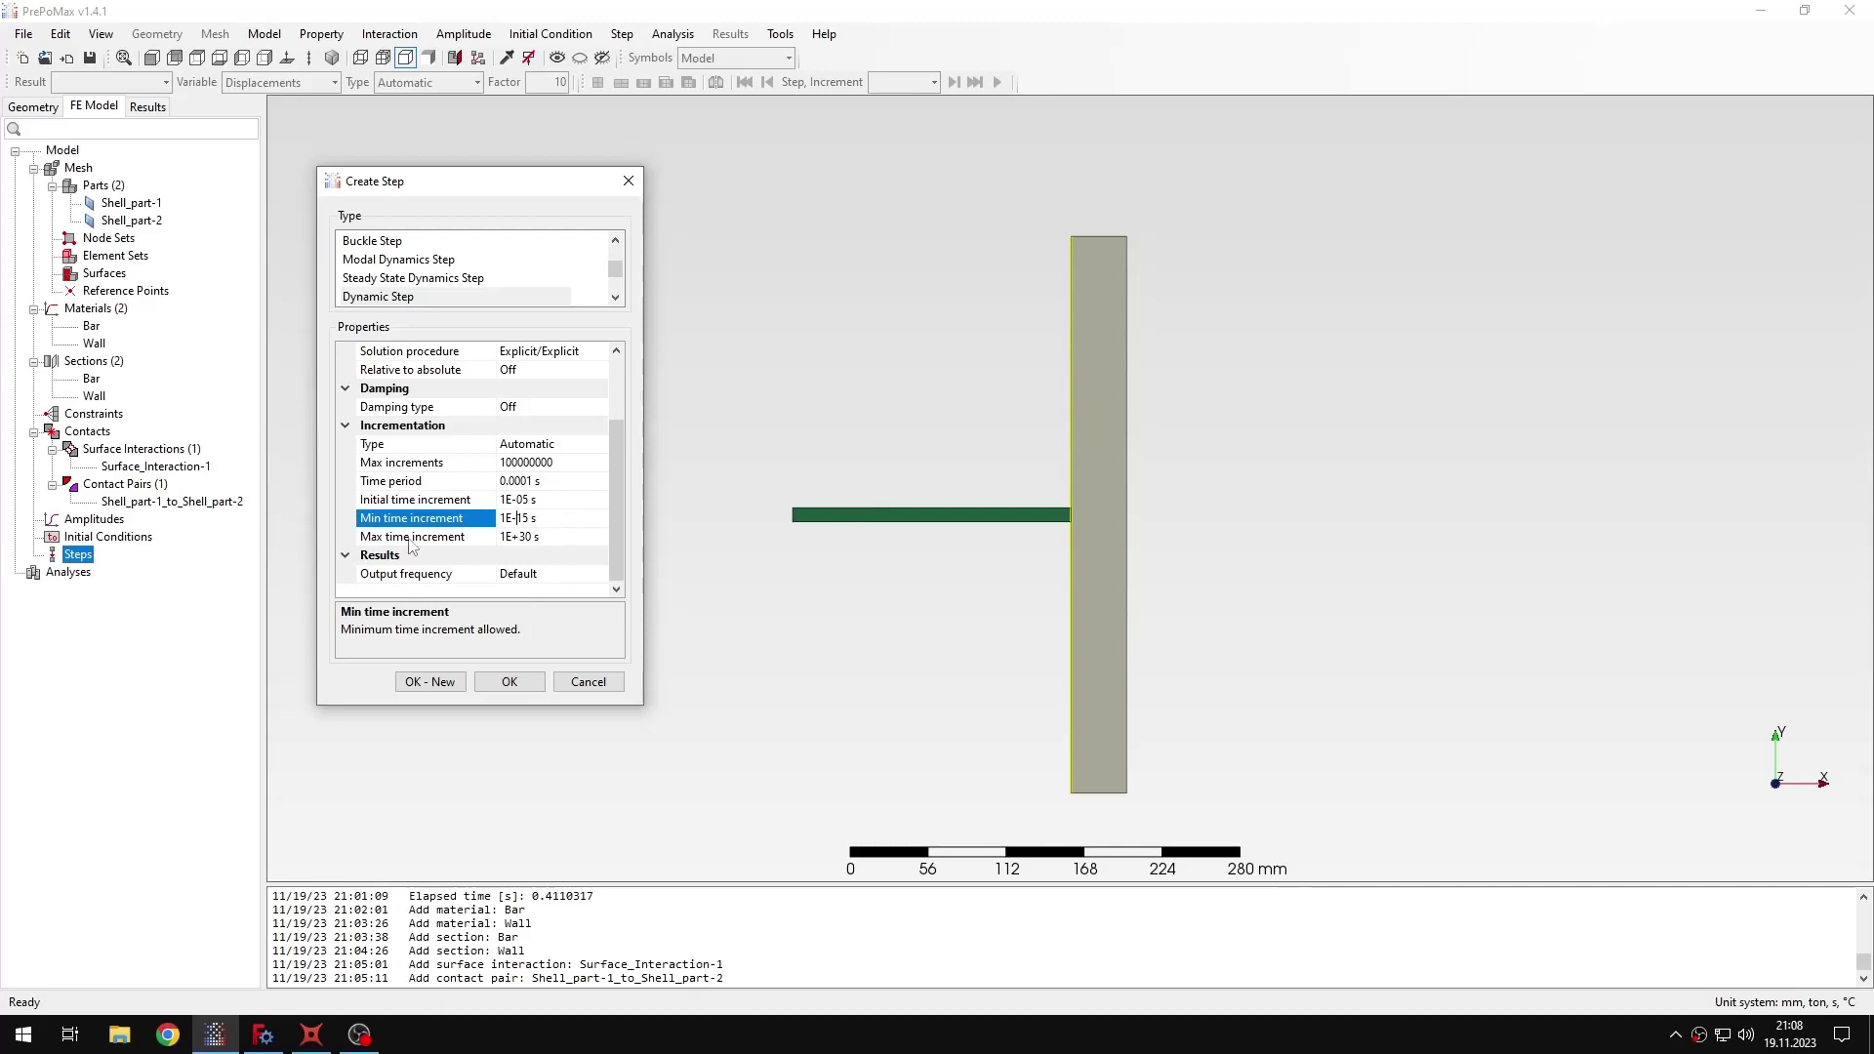
left_click(519, 537)
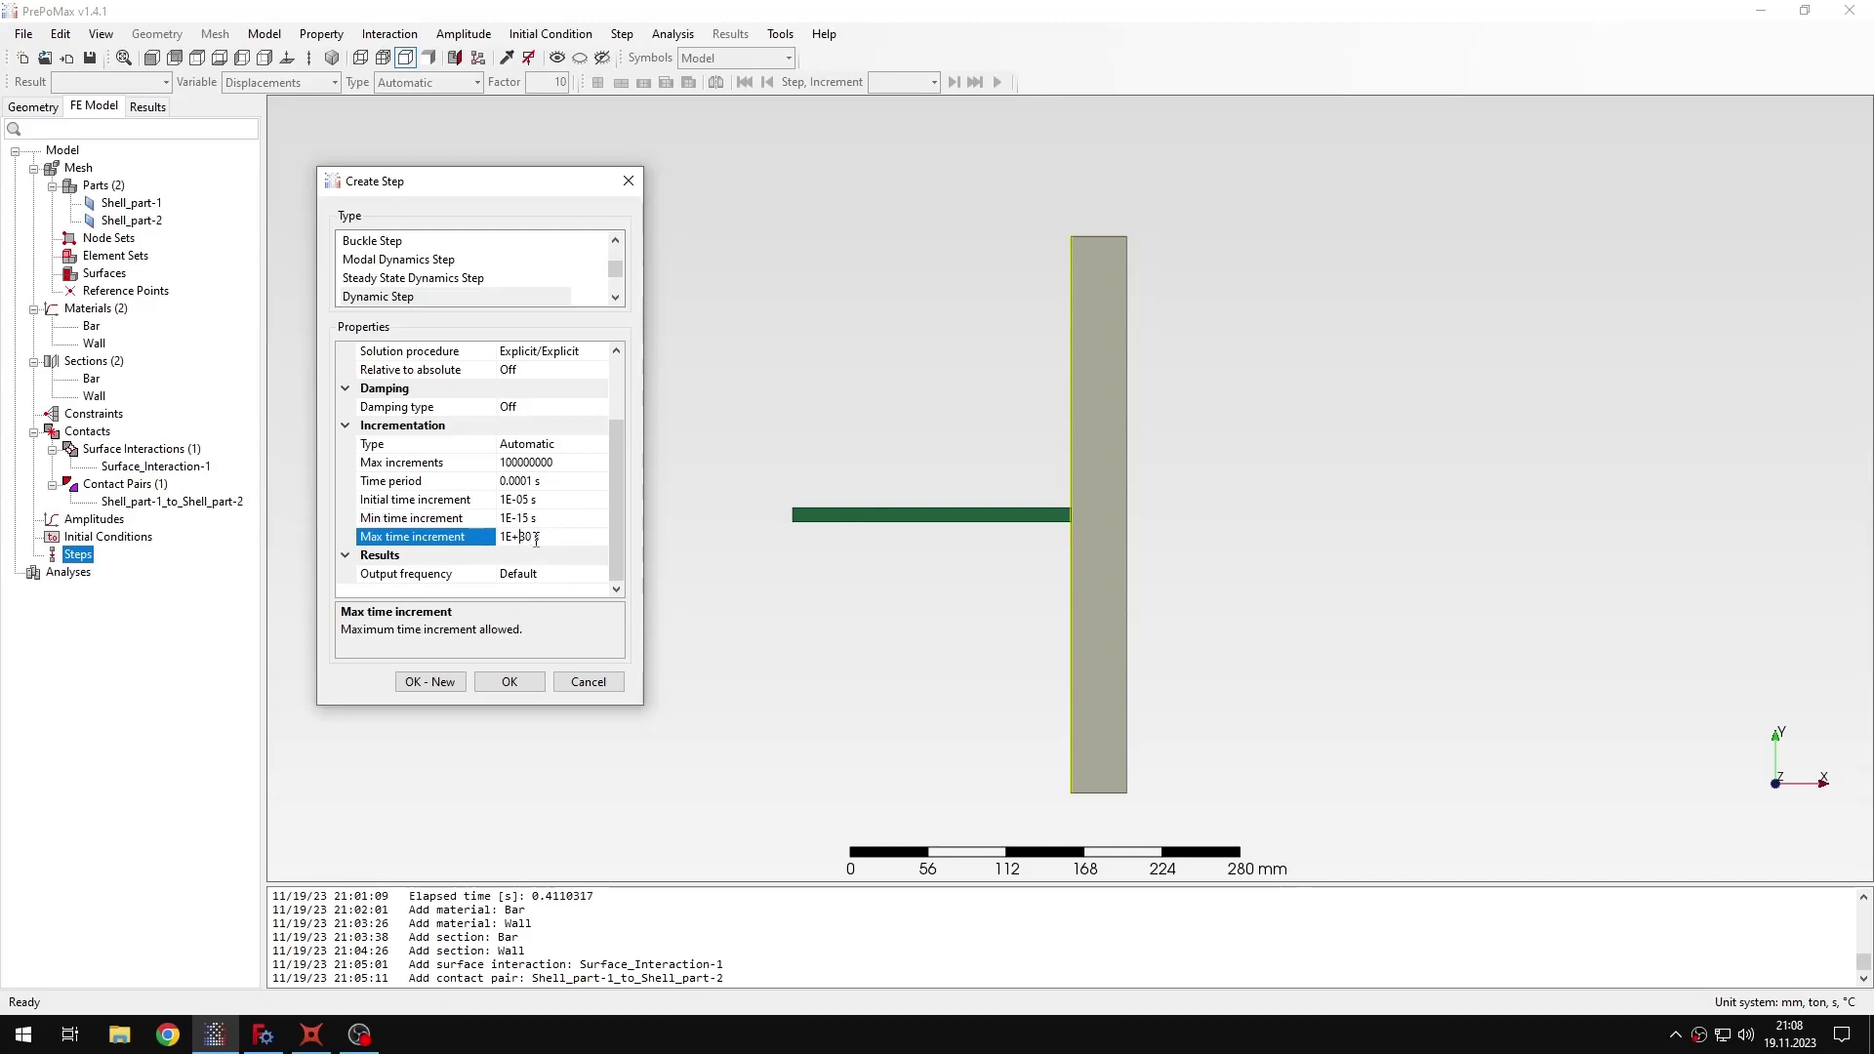
left_click_drag(536, 536, 485, 537)
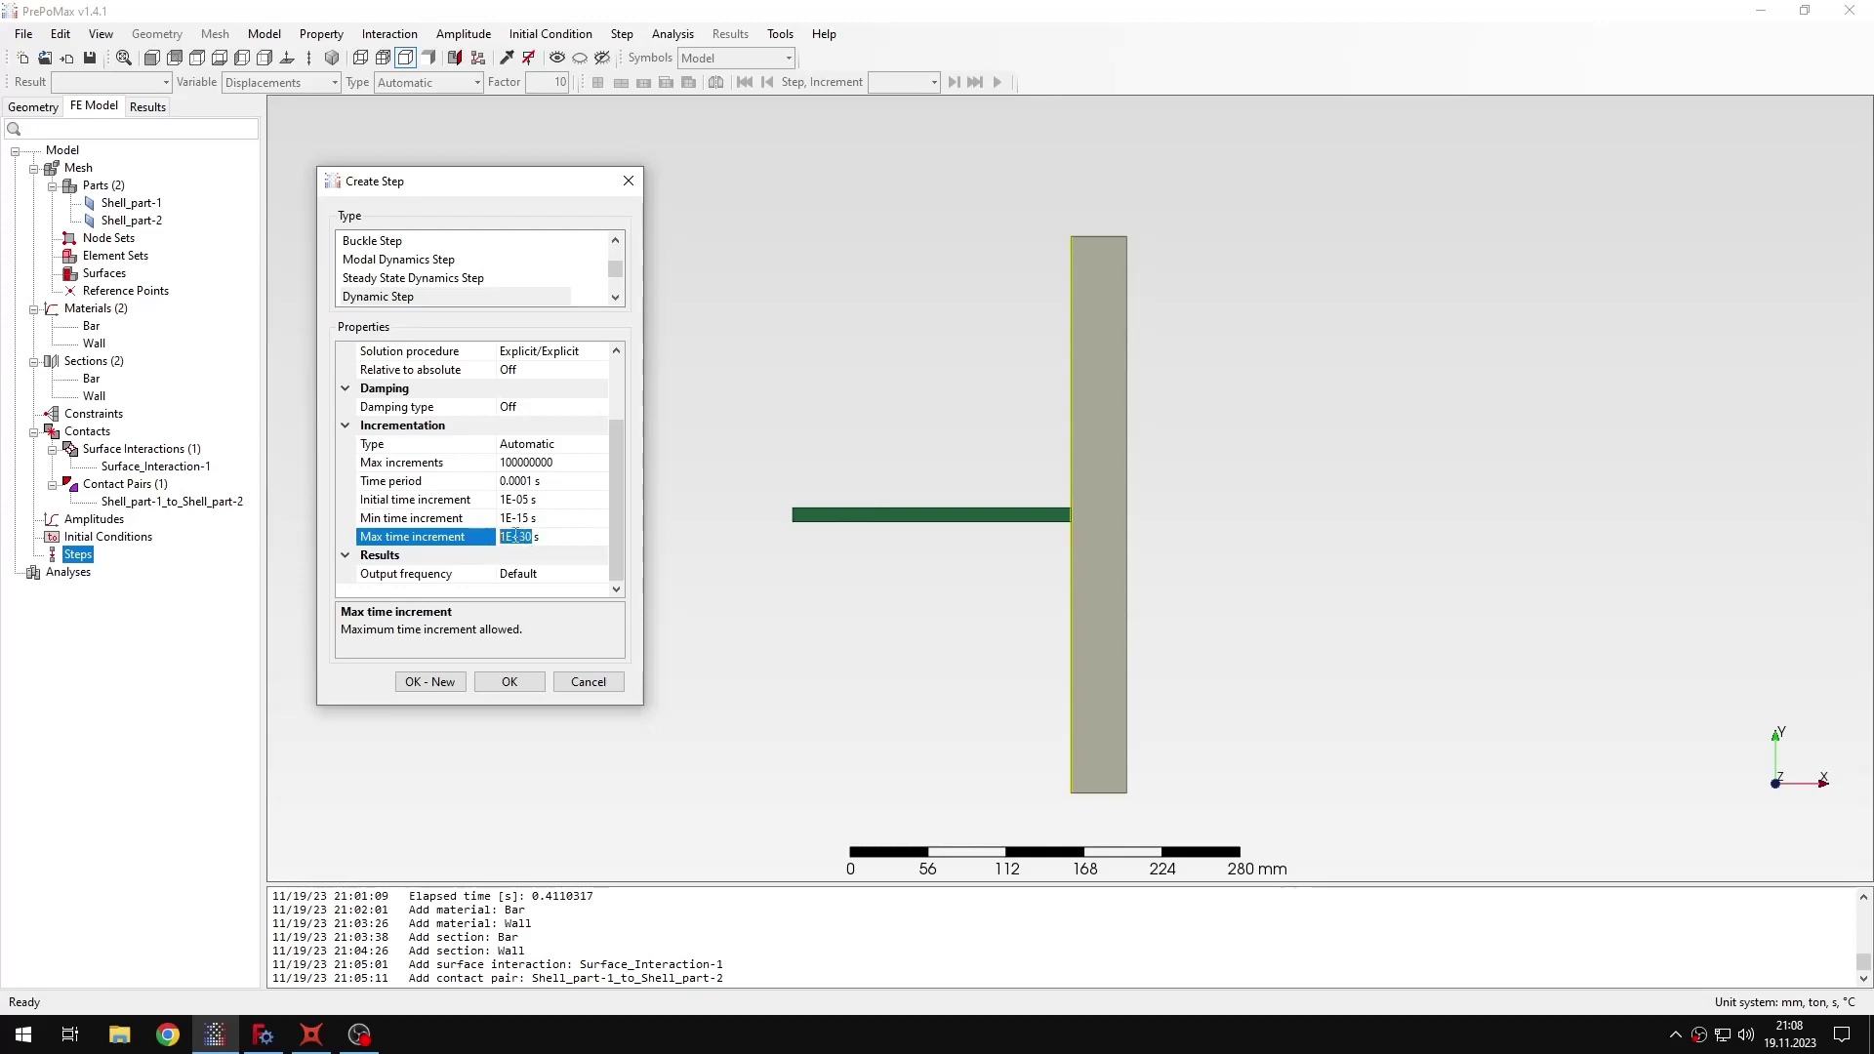
type("1e-5")
left_click(567, 499)
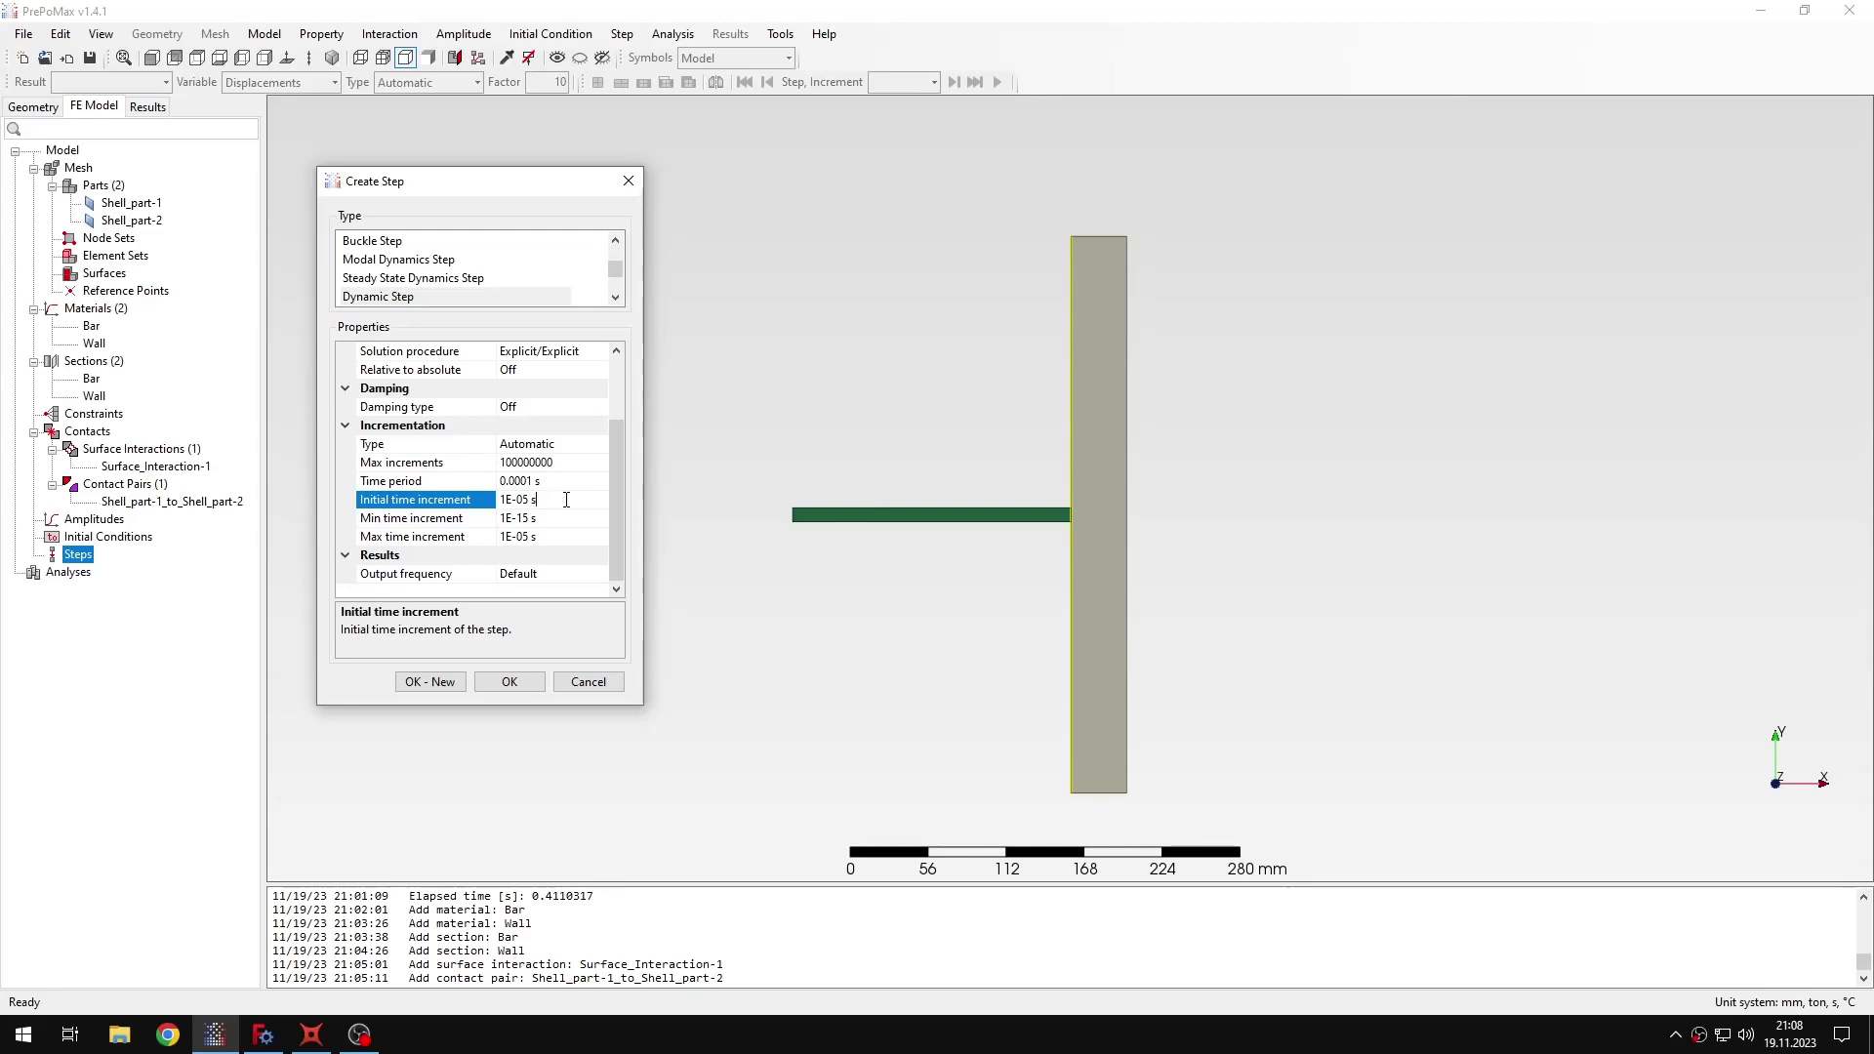
Set the output frequency to 100 and create Step-1.
left_click(535, 574)
left_click(598, 574)
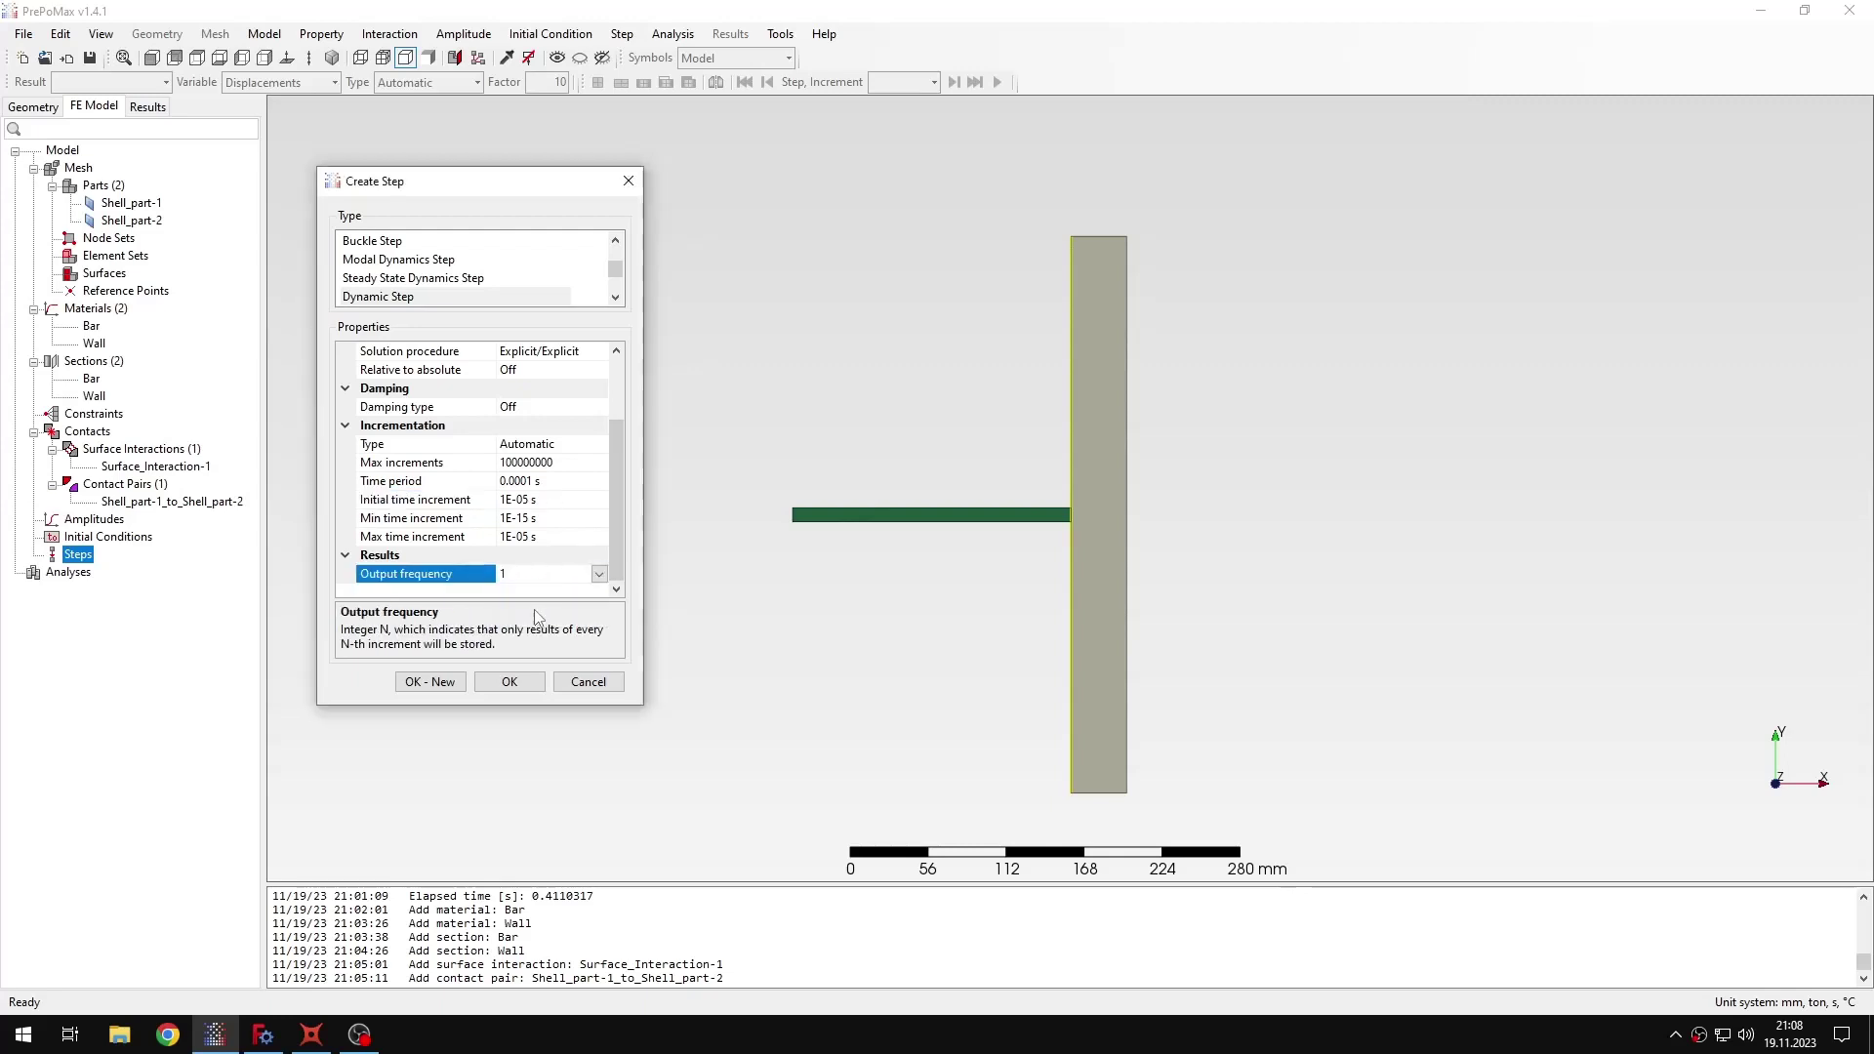
left_click(535, 618)
type("1")
type("00")
mouse_move(613, 484)
left_mouse_down()
mouse_move(620, 400)
mouse_move(622, 471)
left_mouse_up()
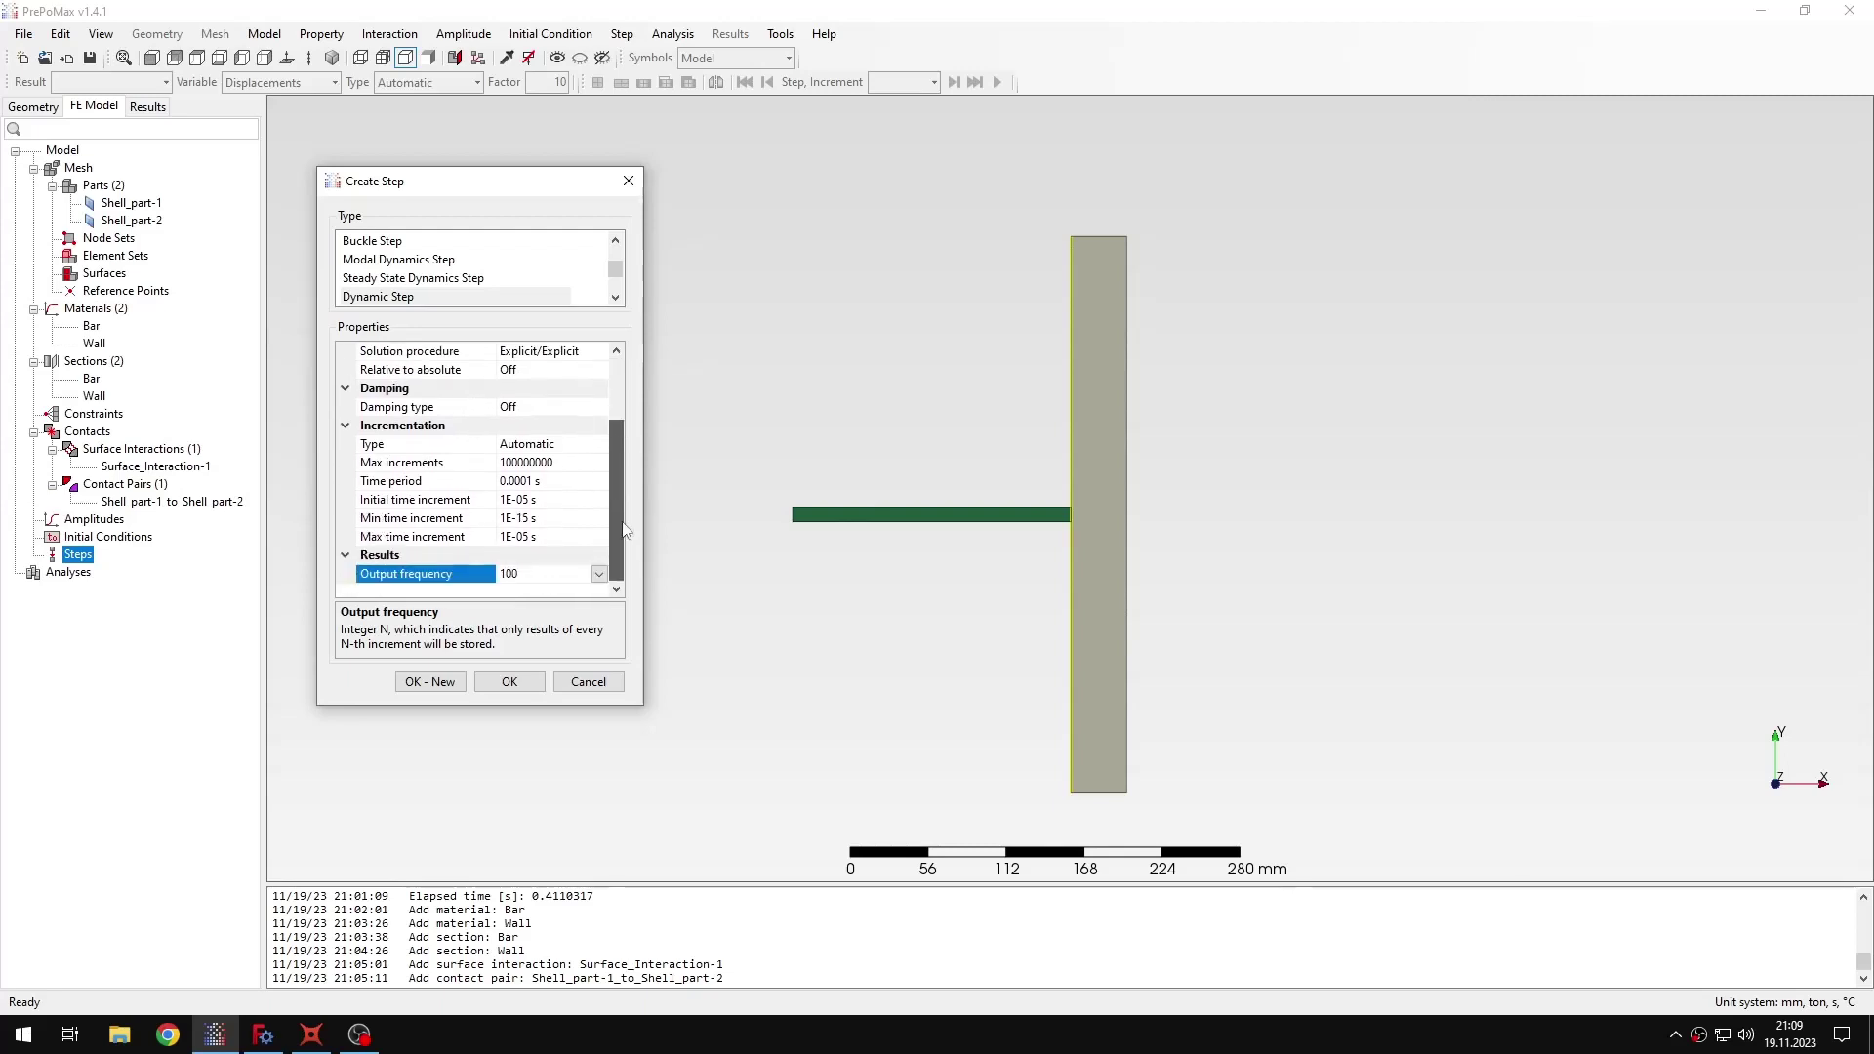
left_click(509, 681)
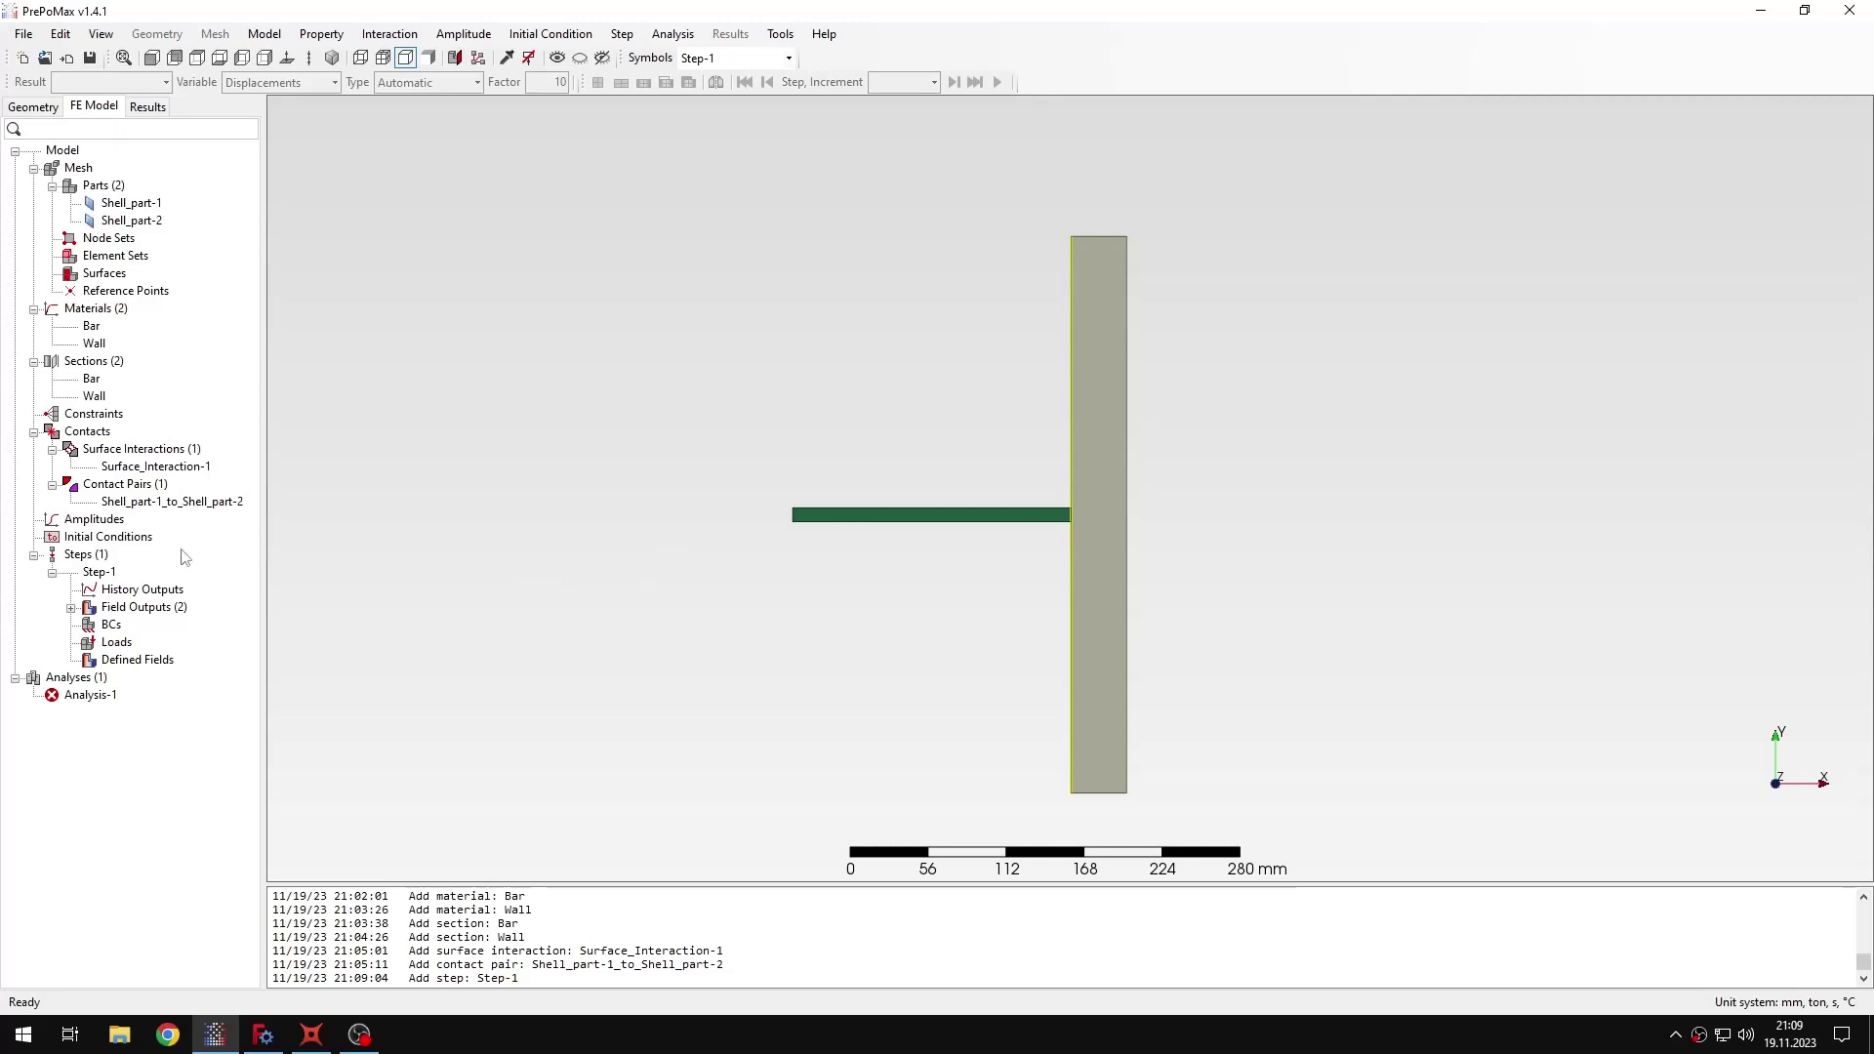
Start a Velocity initial condition on a whole part with V1 = 1500 mm/s.
double_click(115, 539)
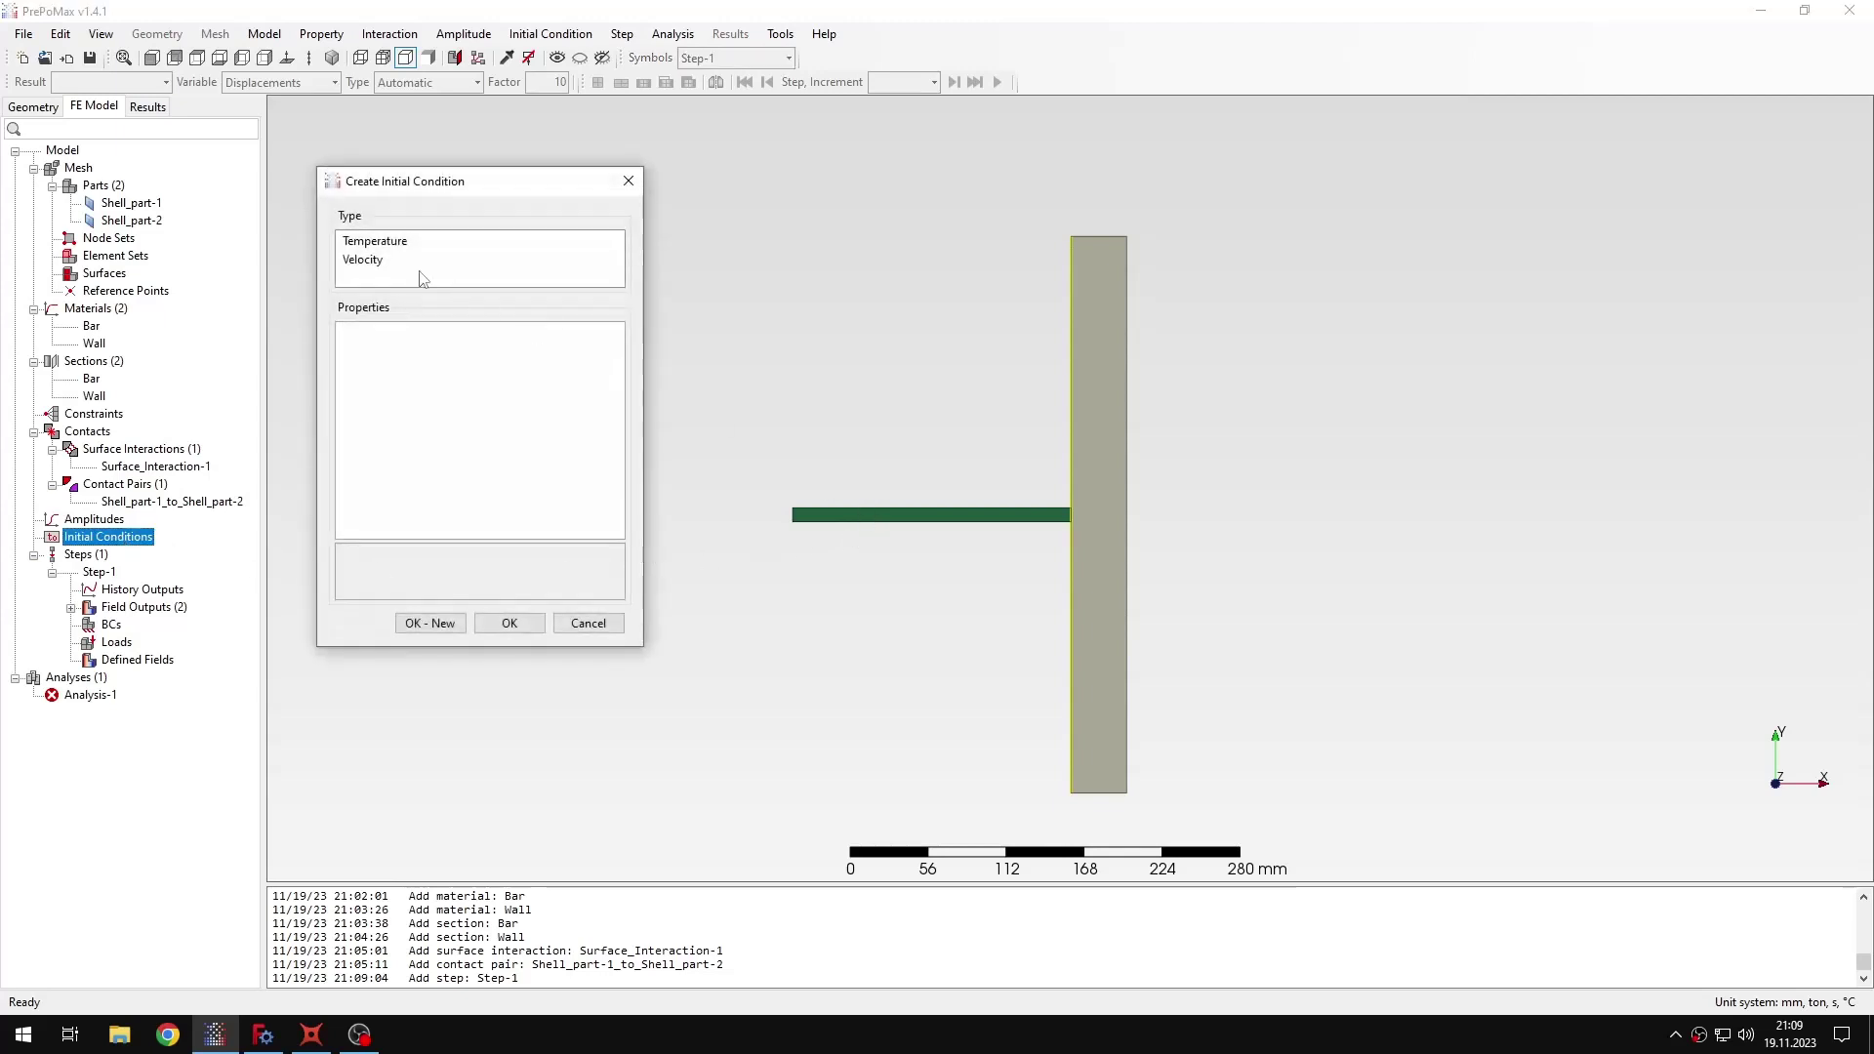
left_click(365, 261)
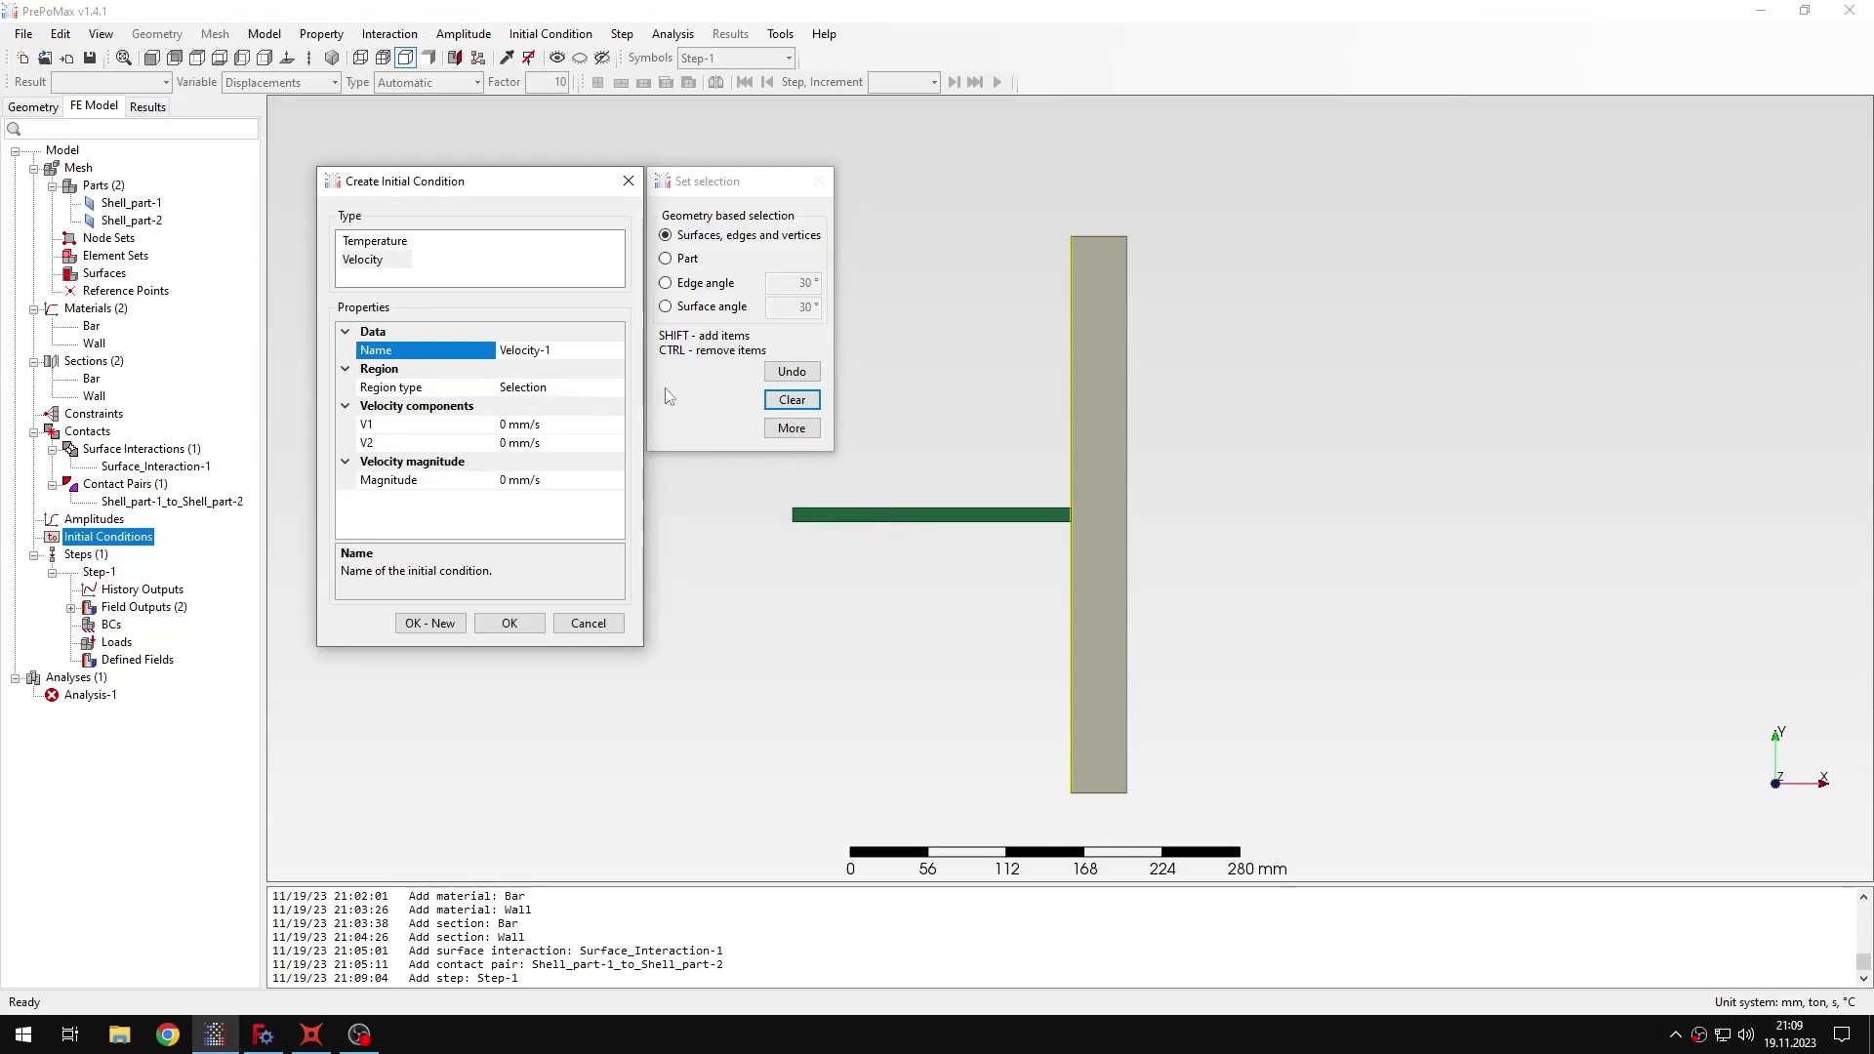
left_click(607, 389)
left_click(615, 388)
left_click(527, 422)
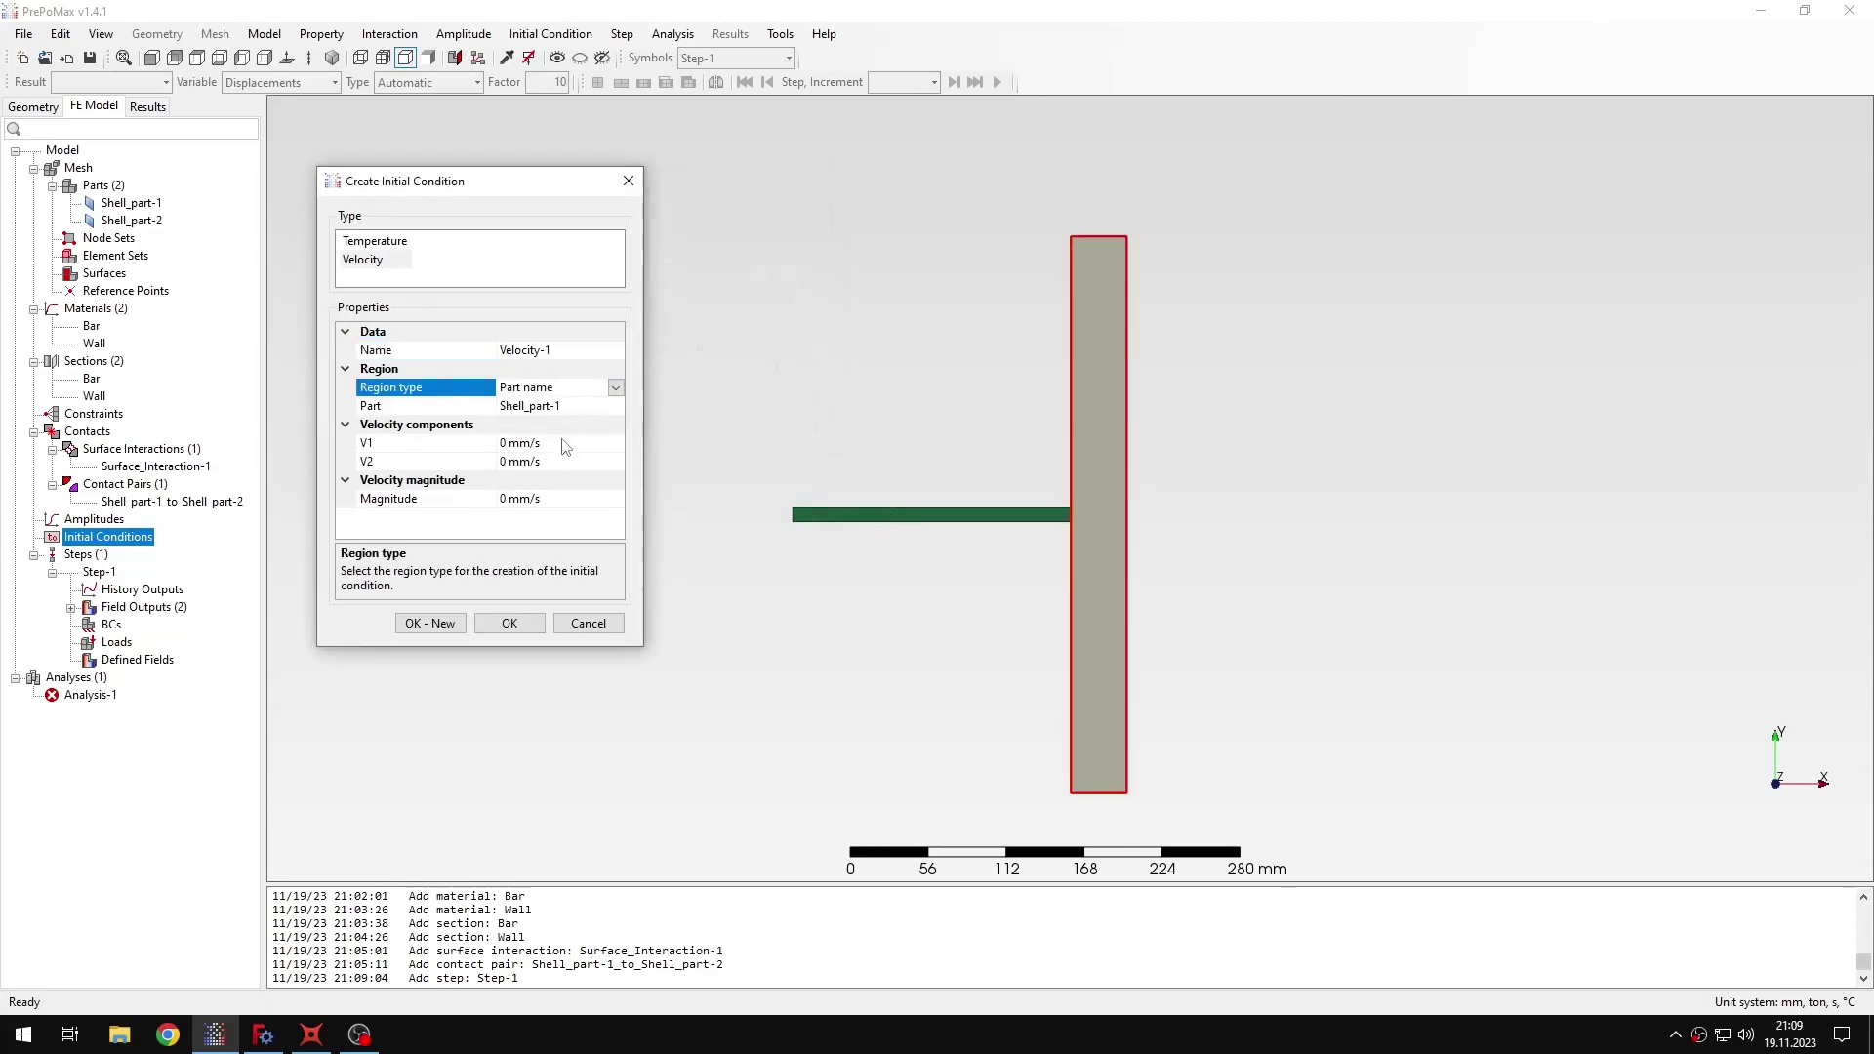
left_click(503, 445)
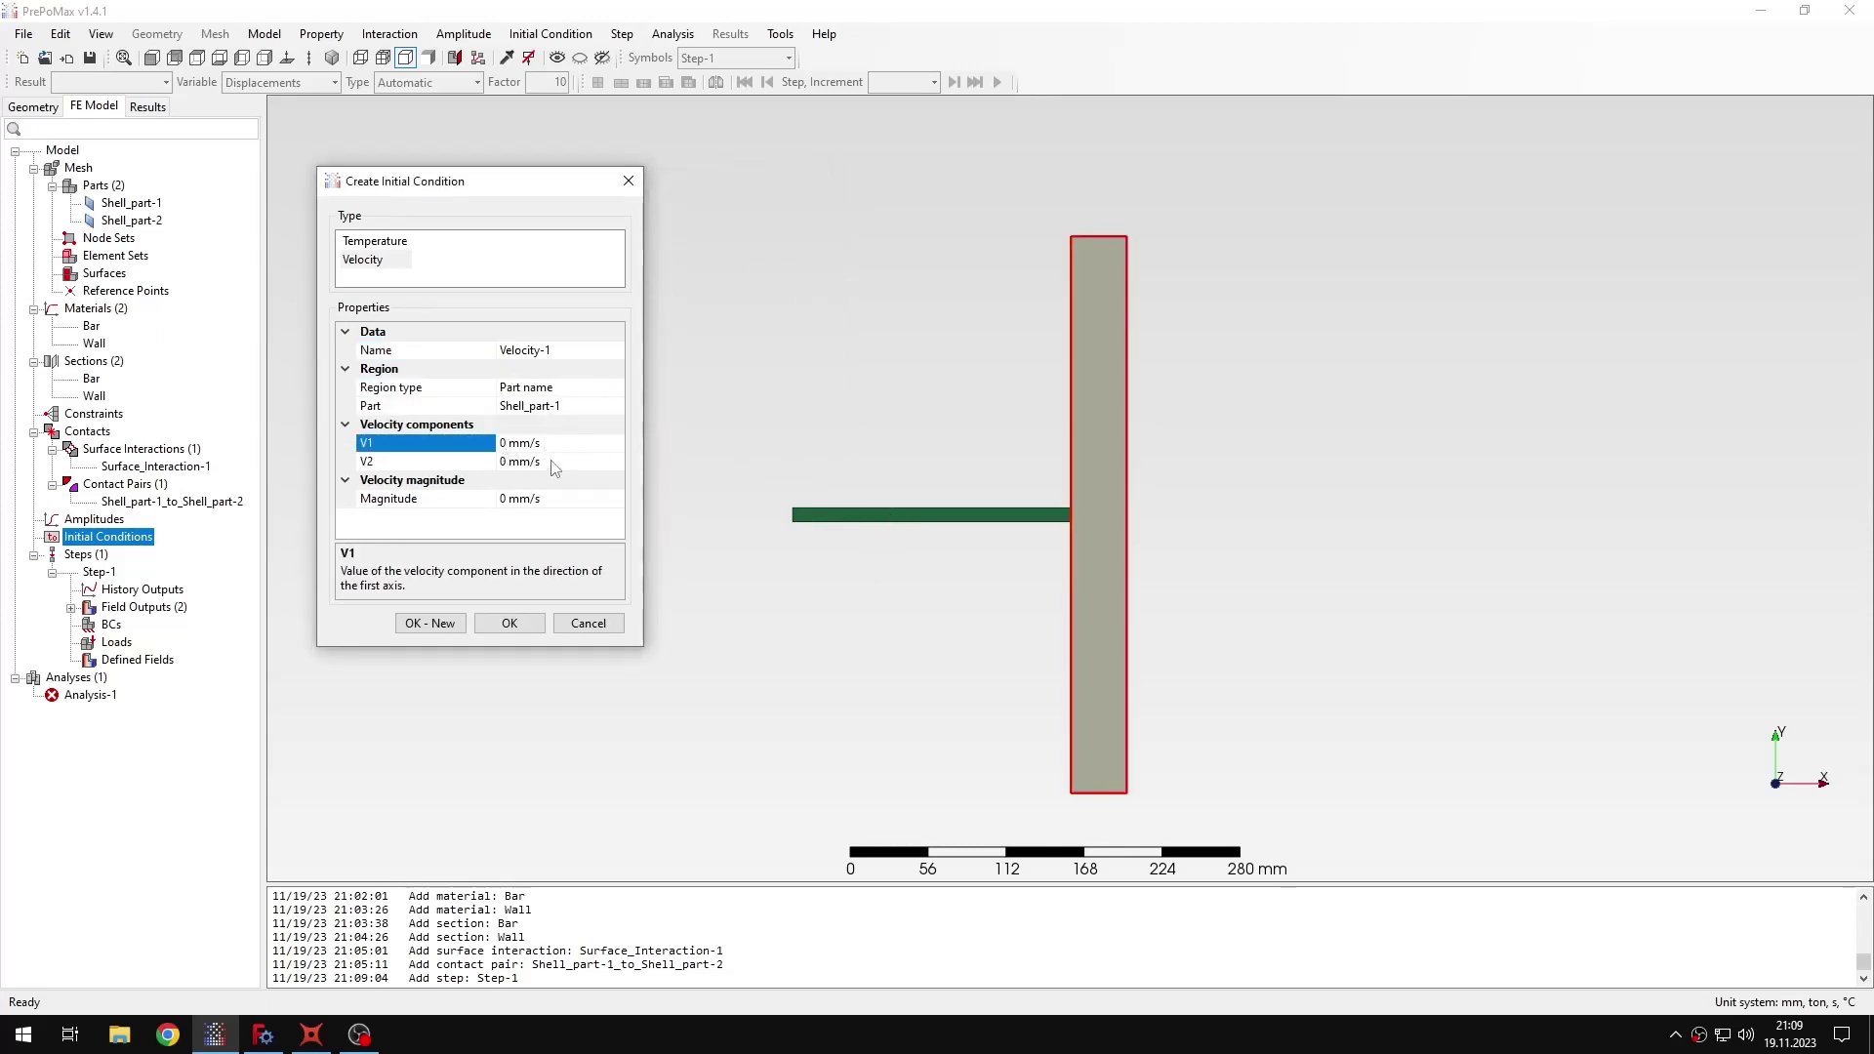
type("1500")
key("Return")
Apply the velocity to part Shell_part-2 and create Velocity-1.
left_click(574, 406)
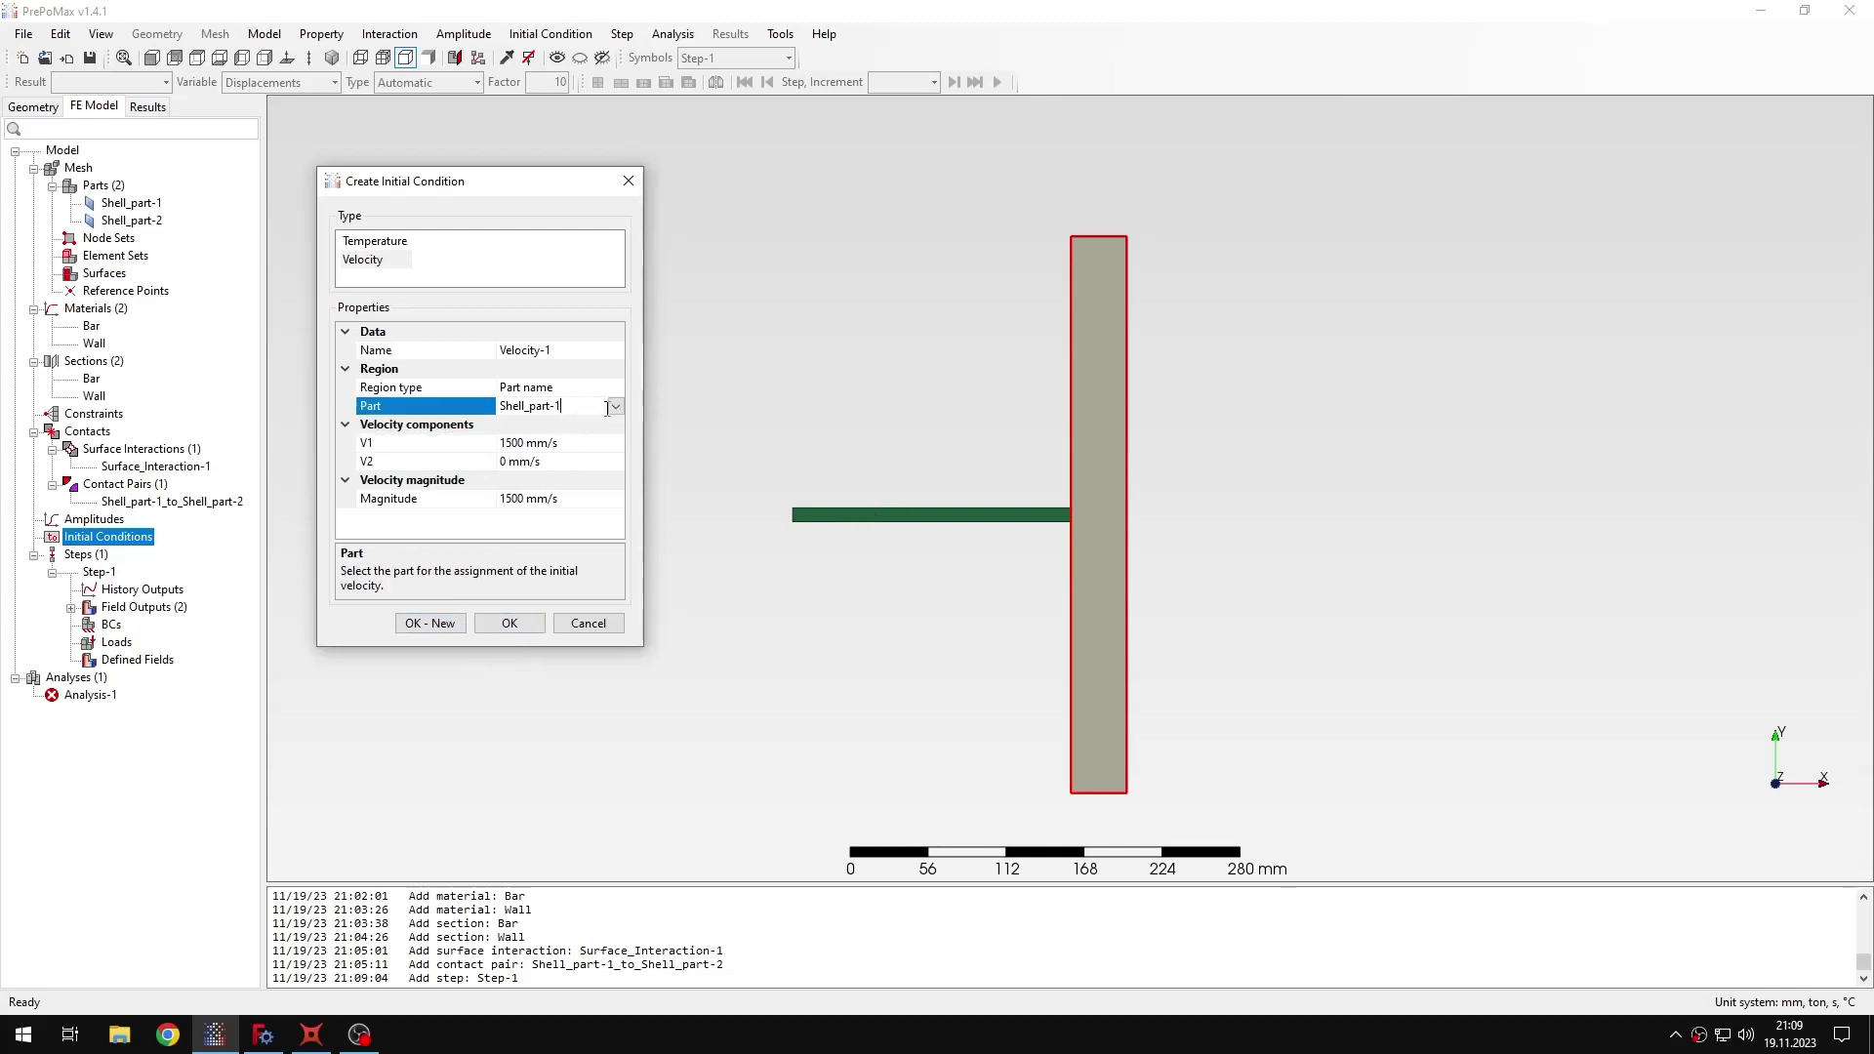
left_click(616, 406)
left_click(556, 443)
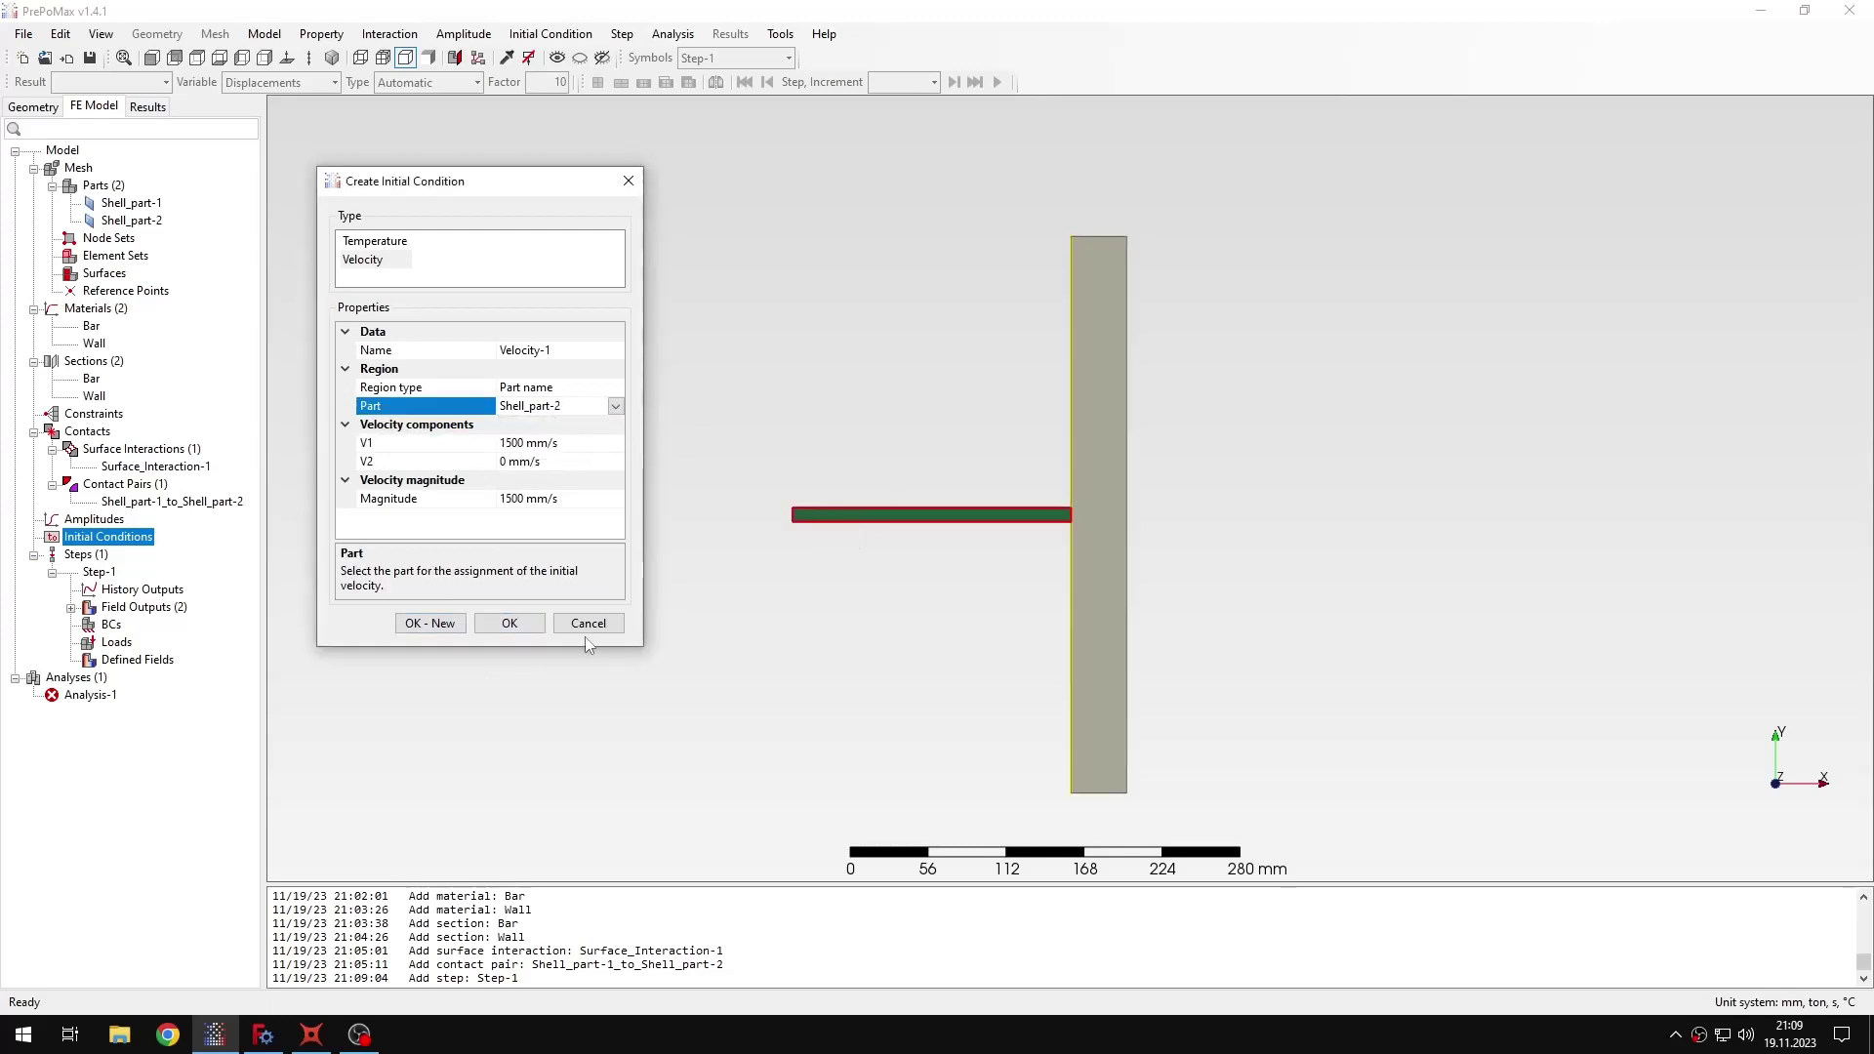
left_click(508, 623)
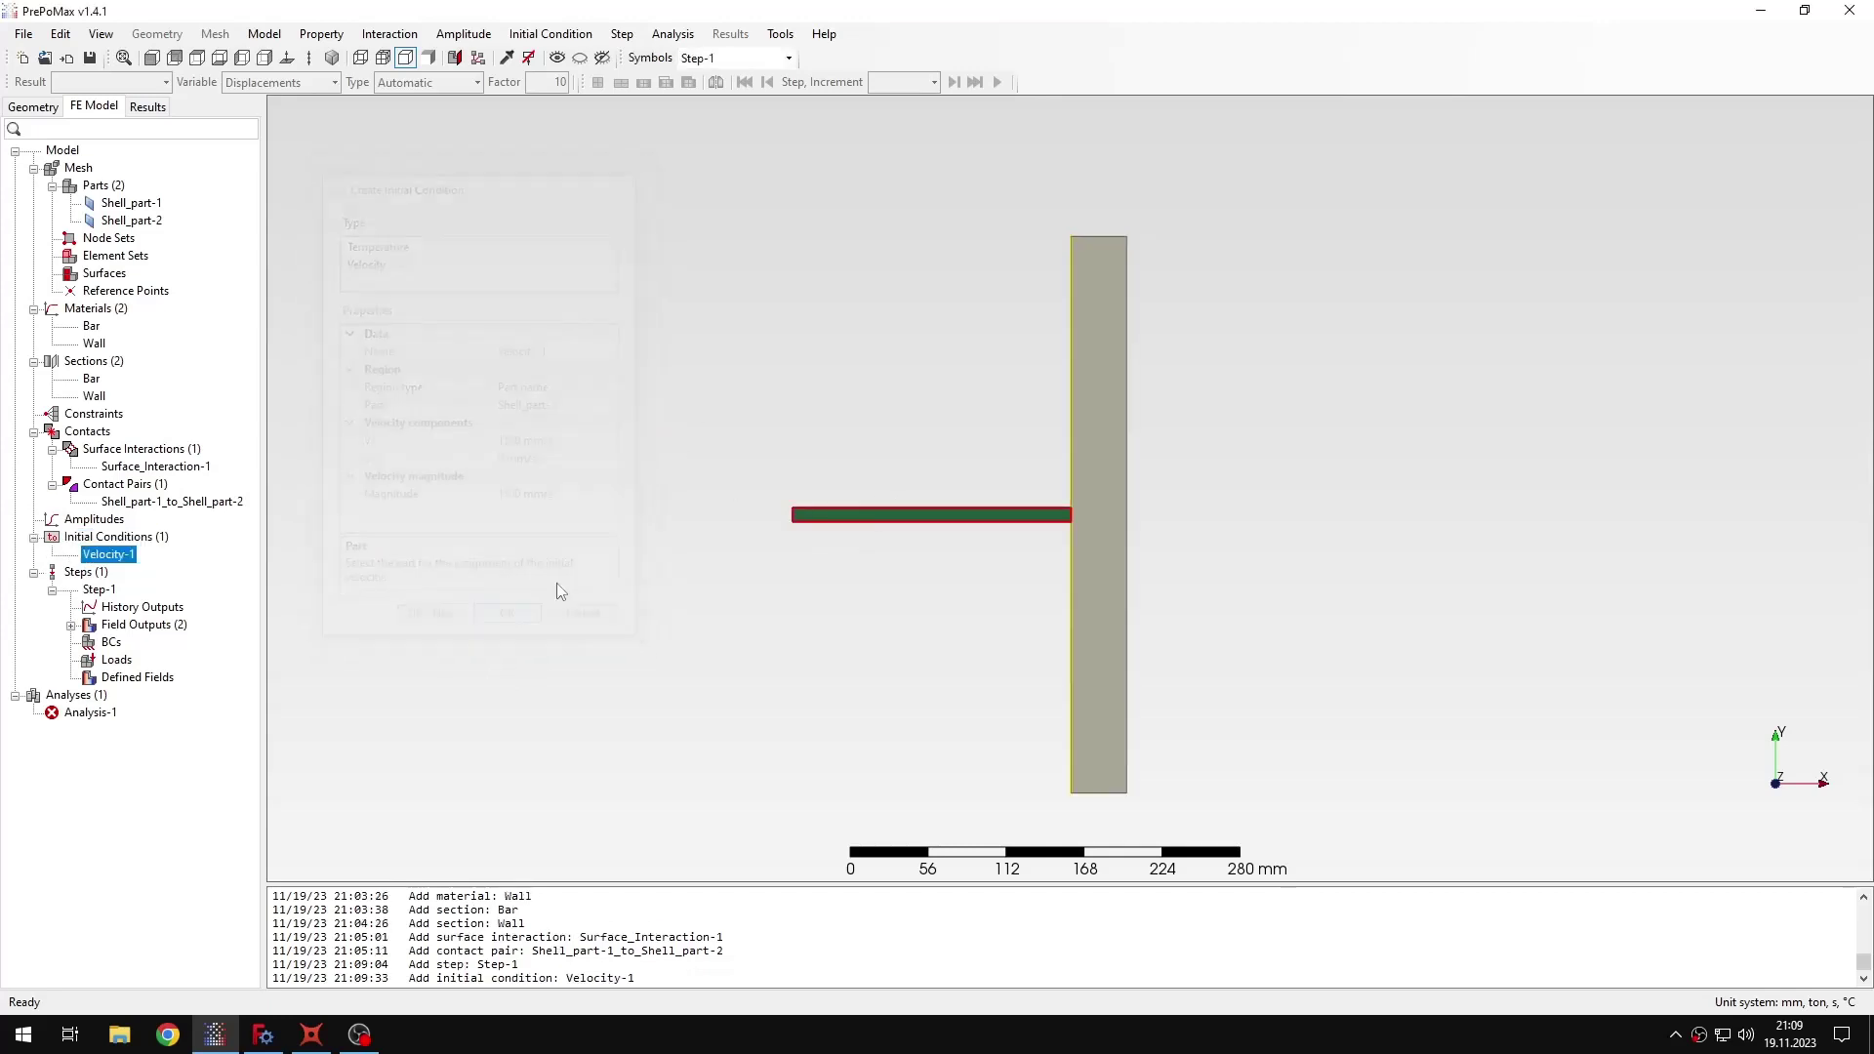
left_click(590, 537)
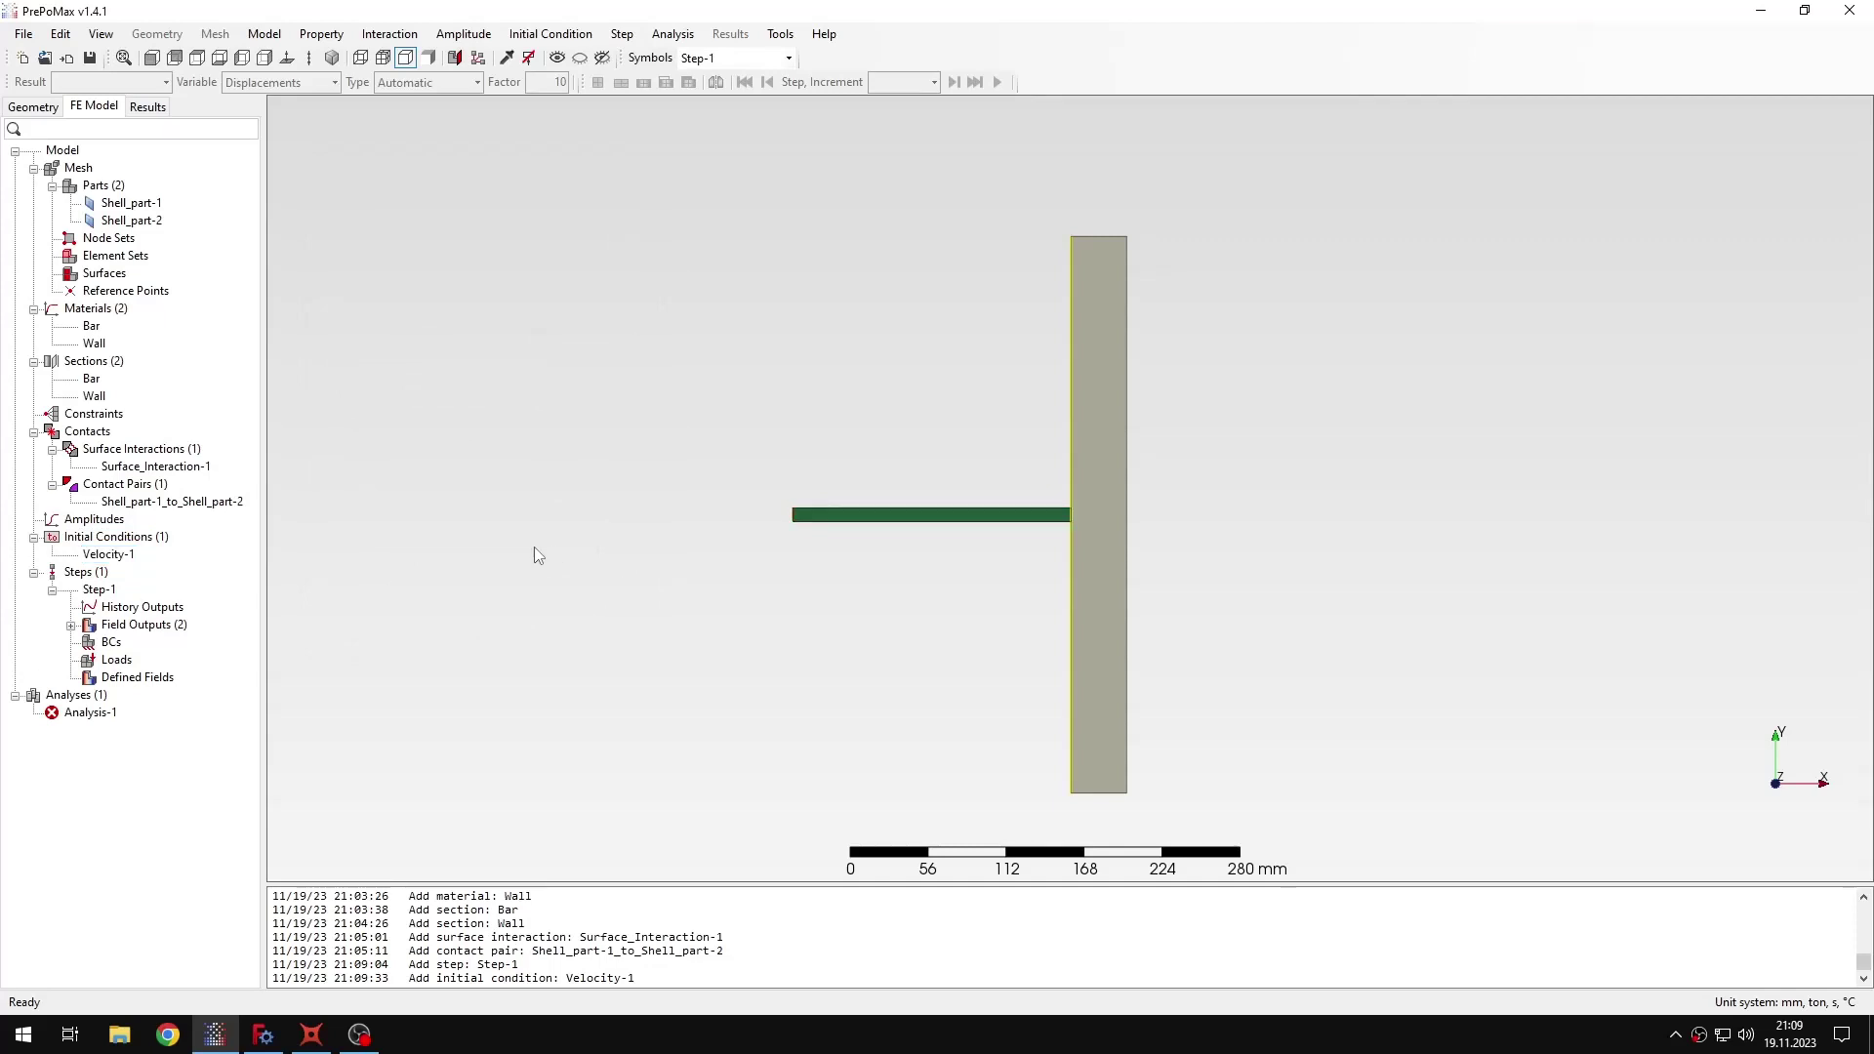
Restrain the bar part vertically with a Displacement/Rotation condition U2 = 0.
double_click(110, 643)
left_click(420, 259)
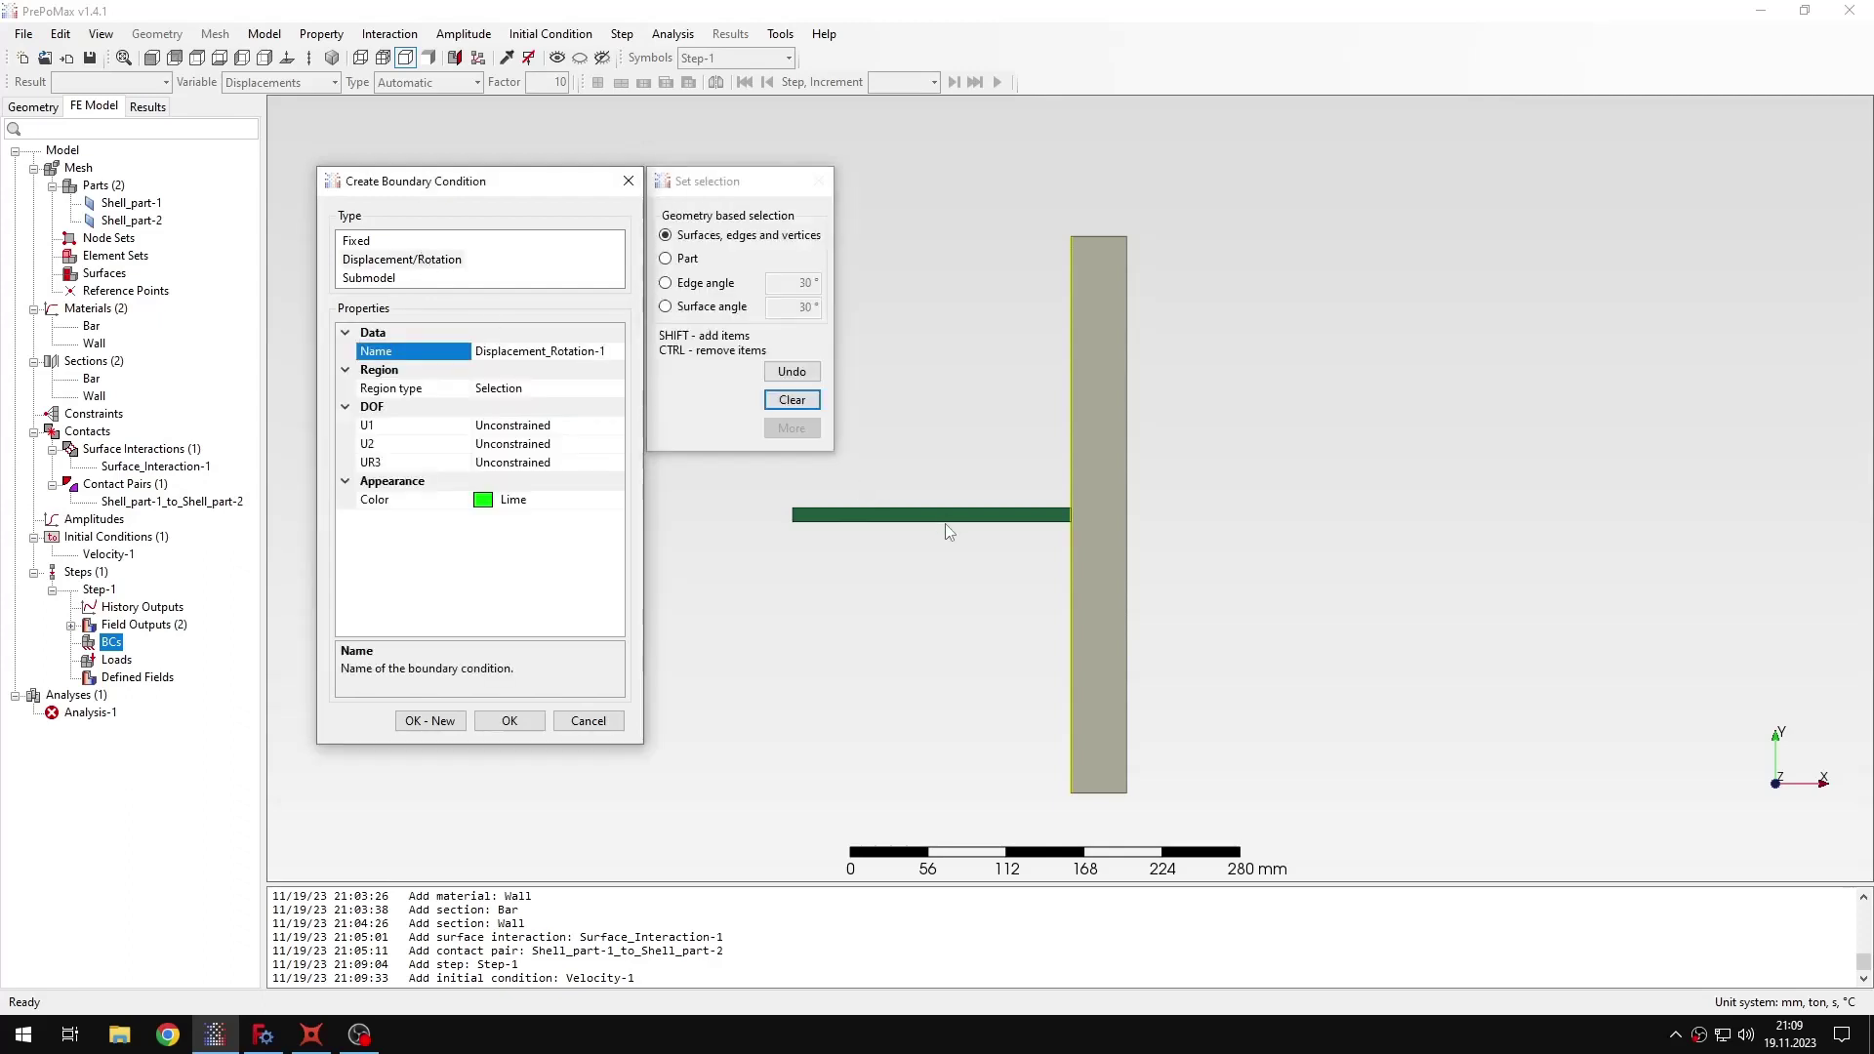
left_click(688, 259)
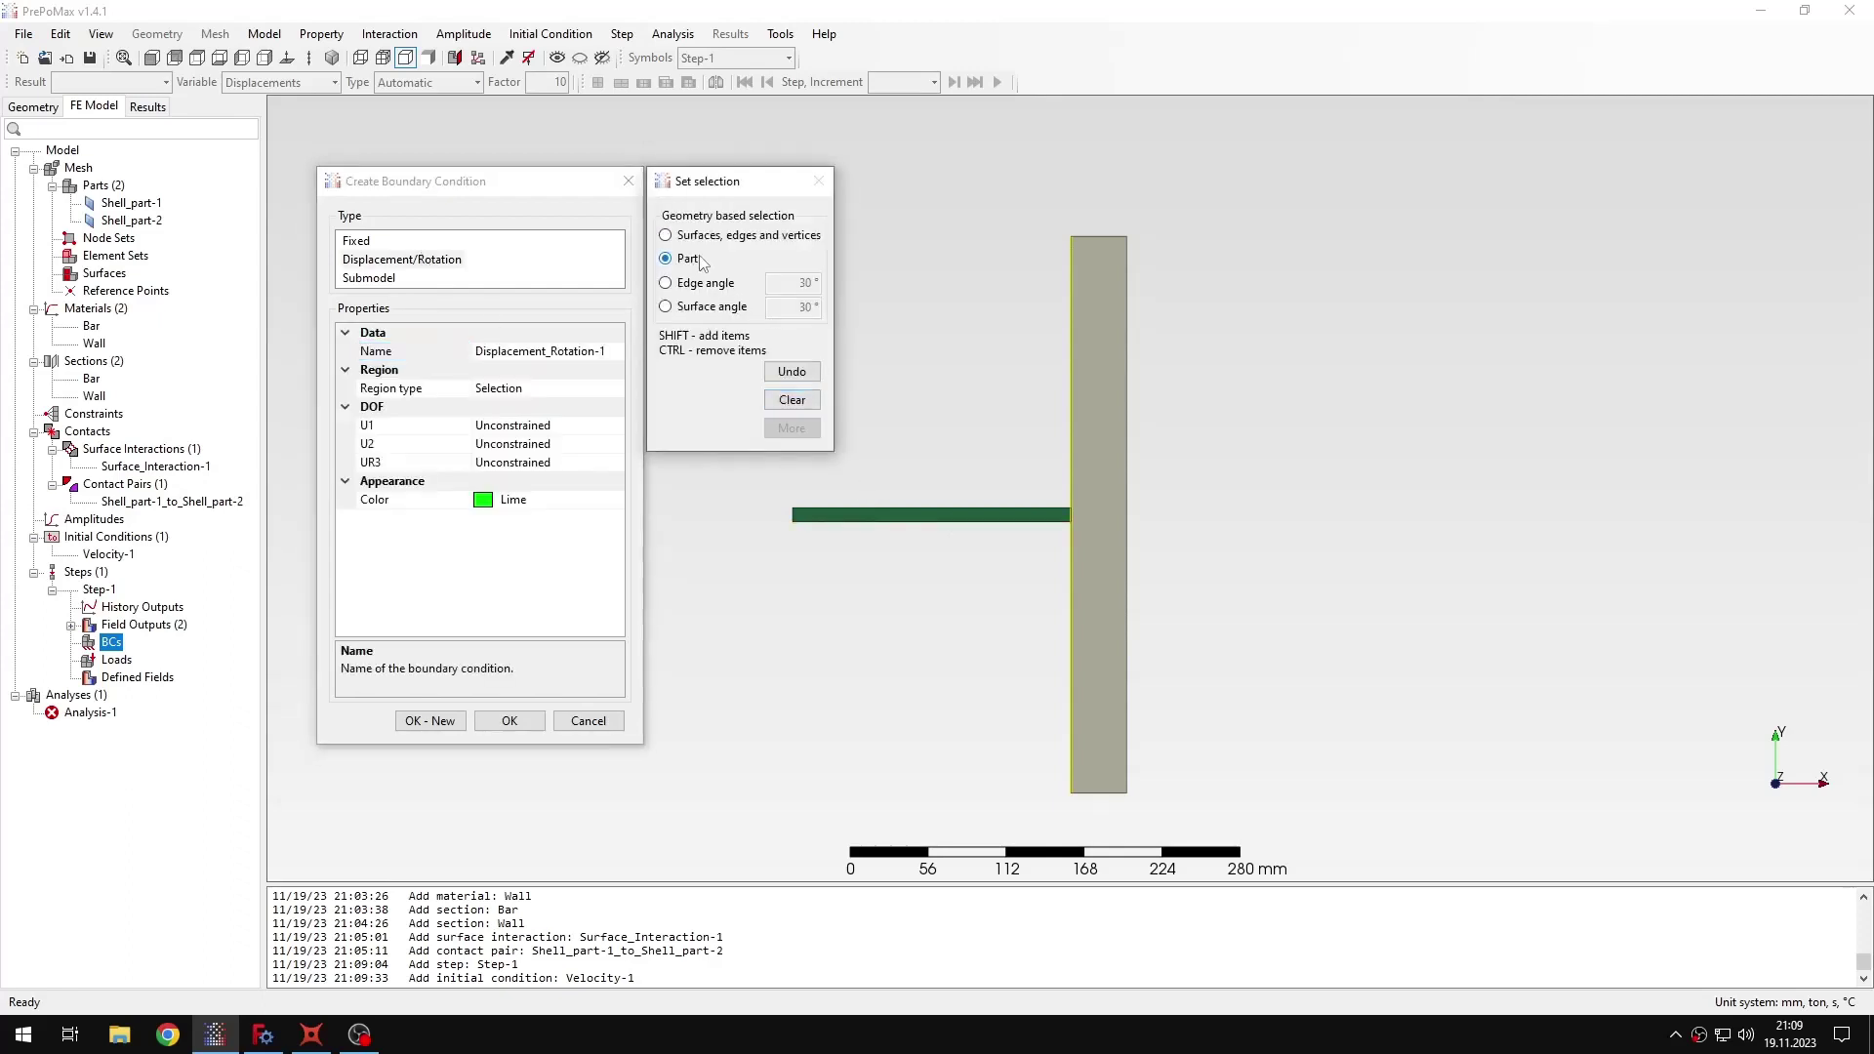
left_click(847, 510)
double_click(573, 444)
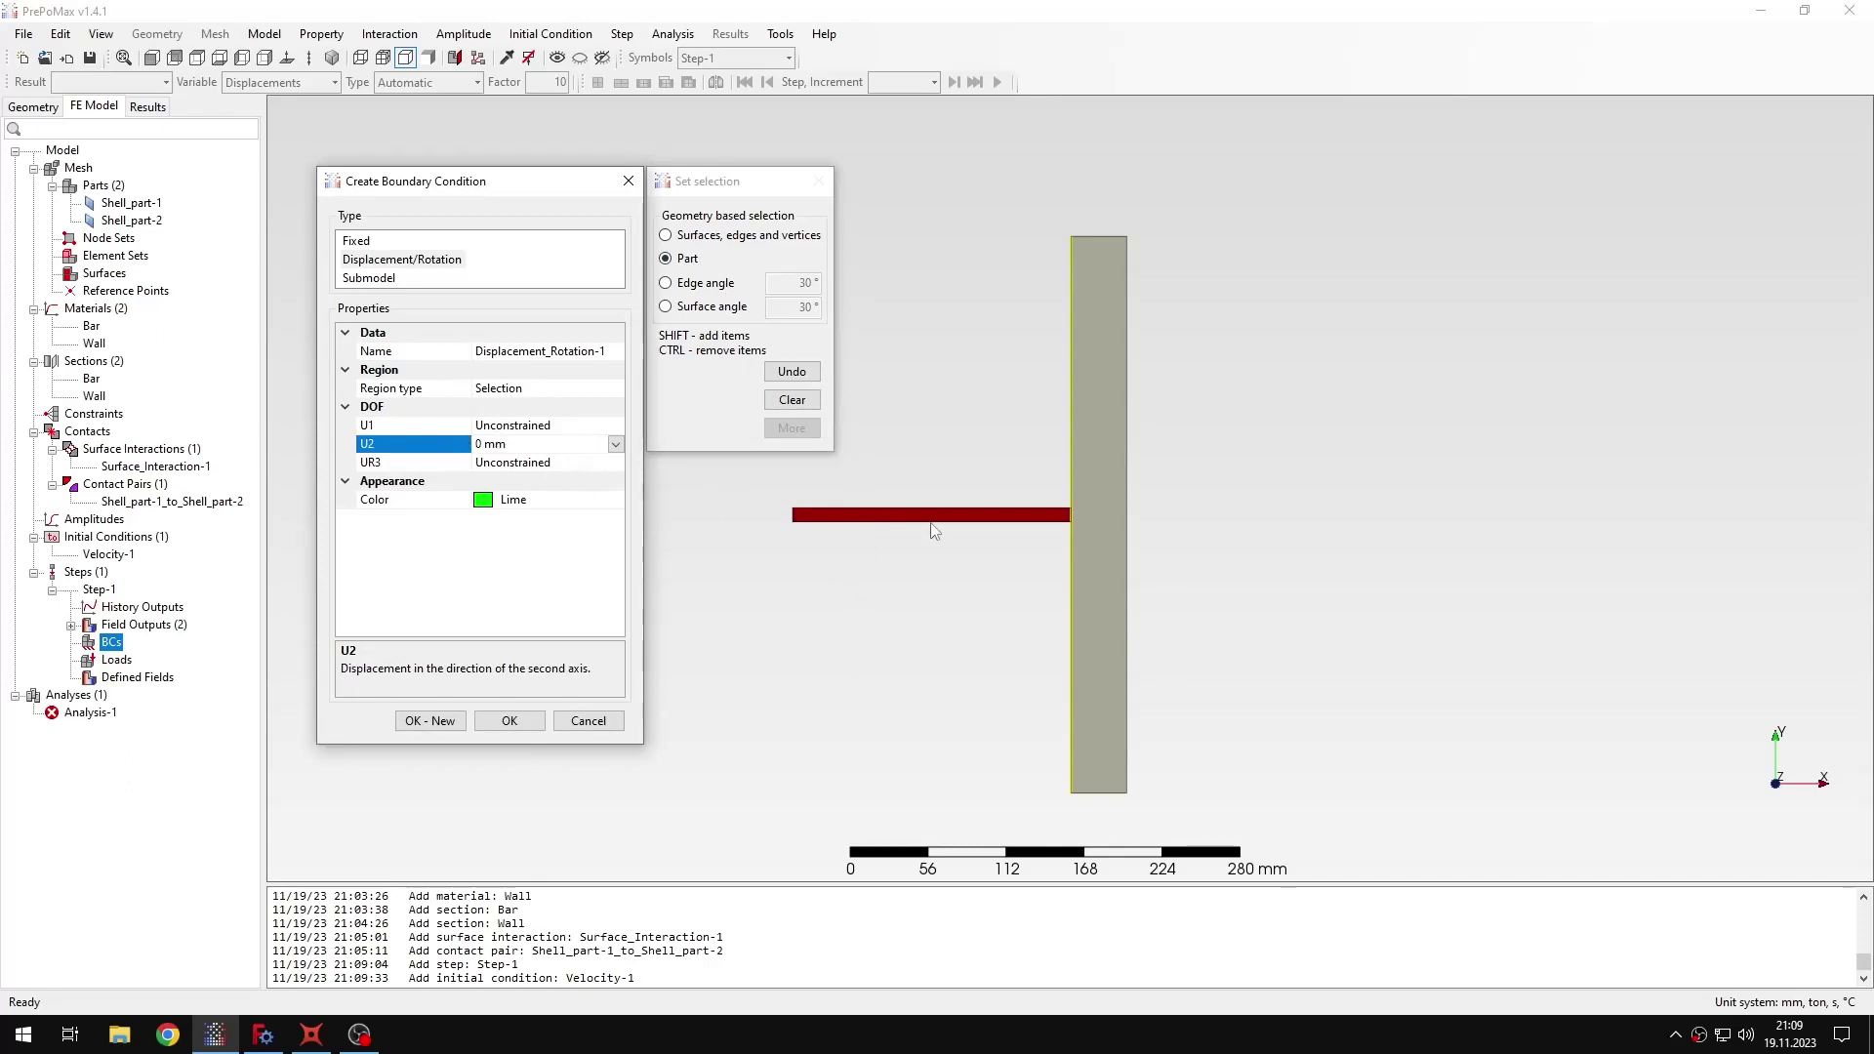
left_click(430, 720)
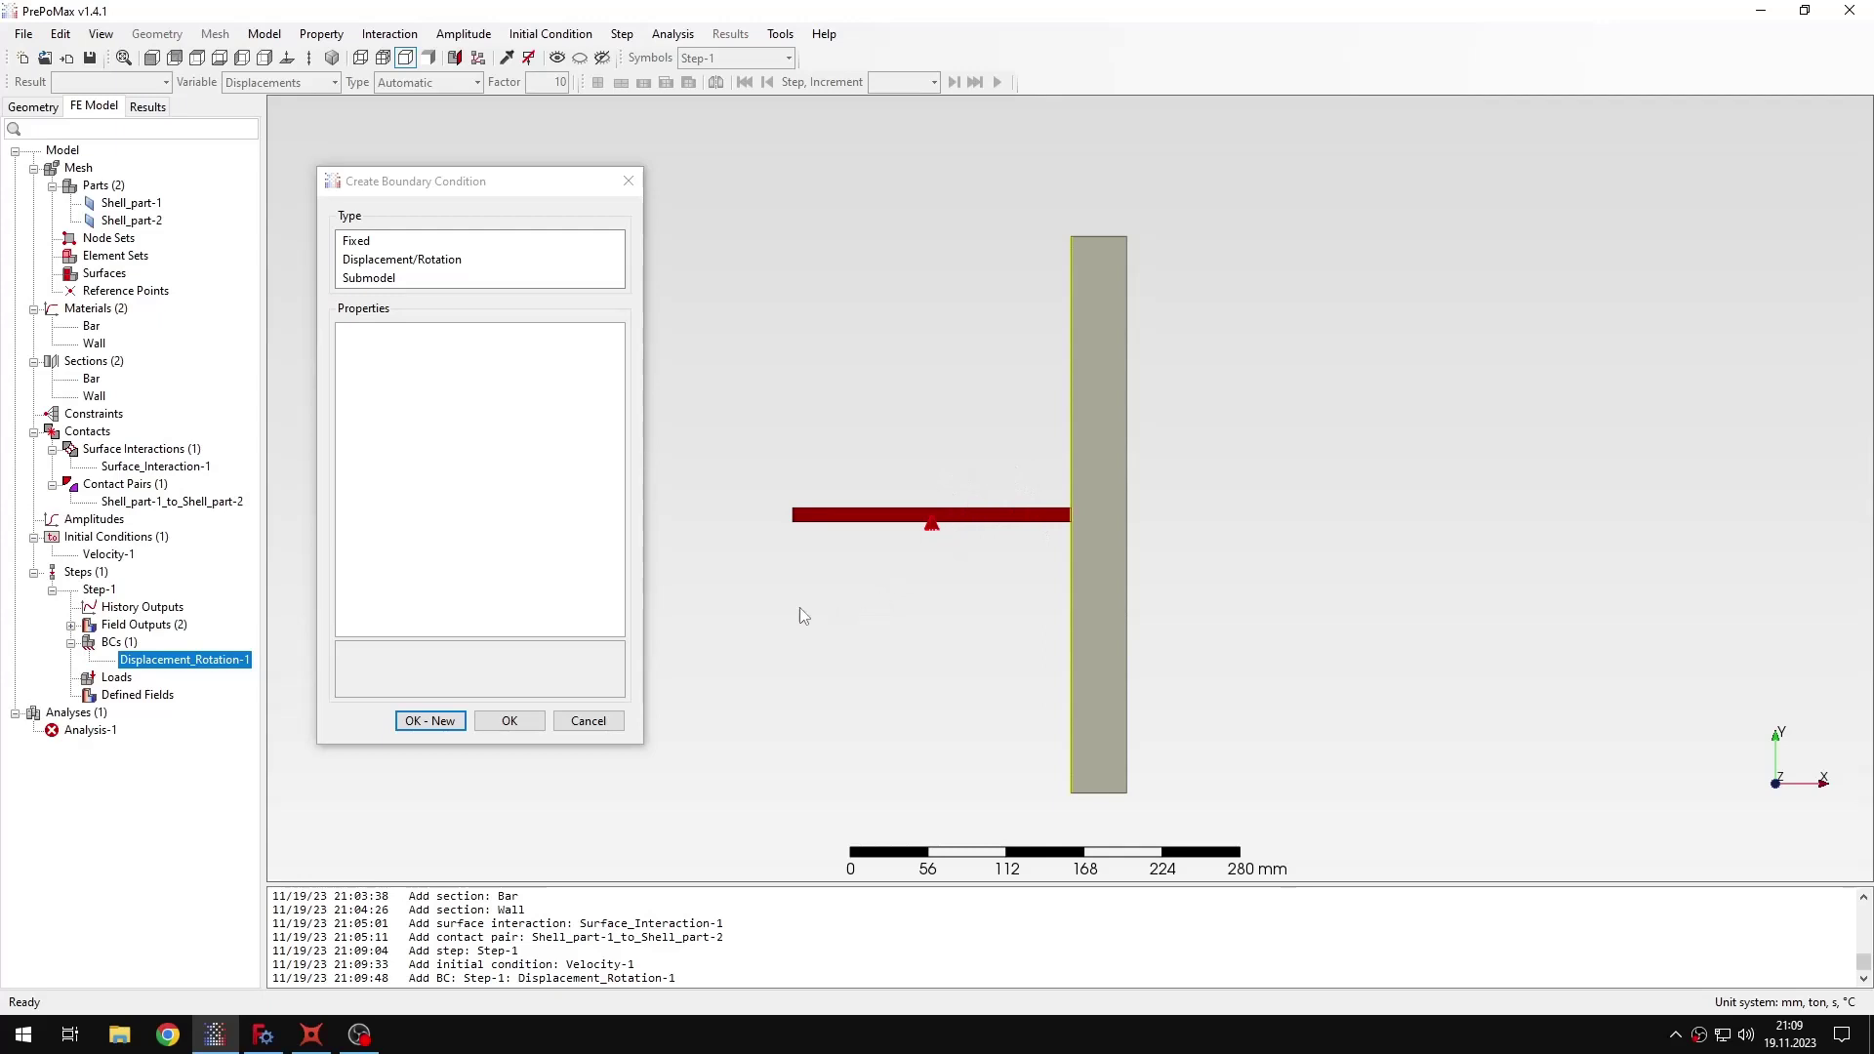
Fix the wall's right edge with U1 = 0 and U2 = 0.
left_click(440, 259)
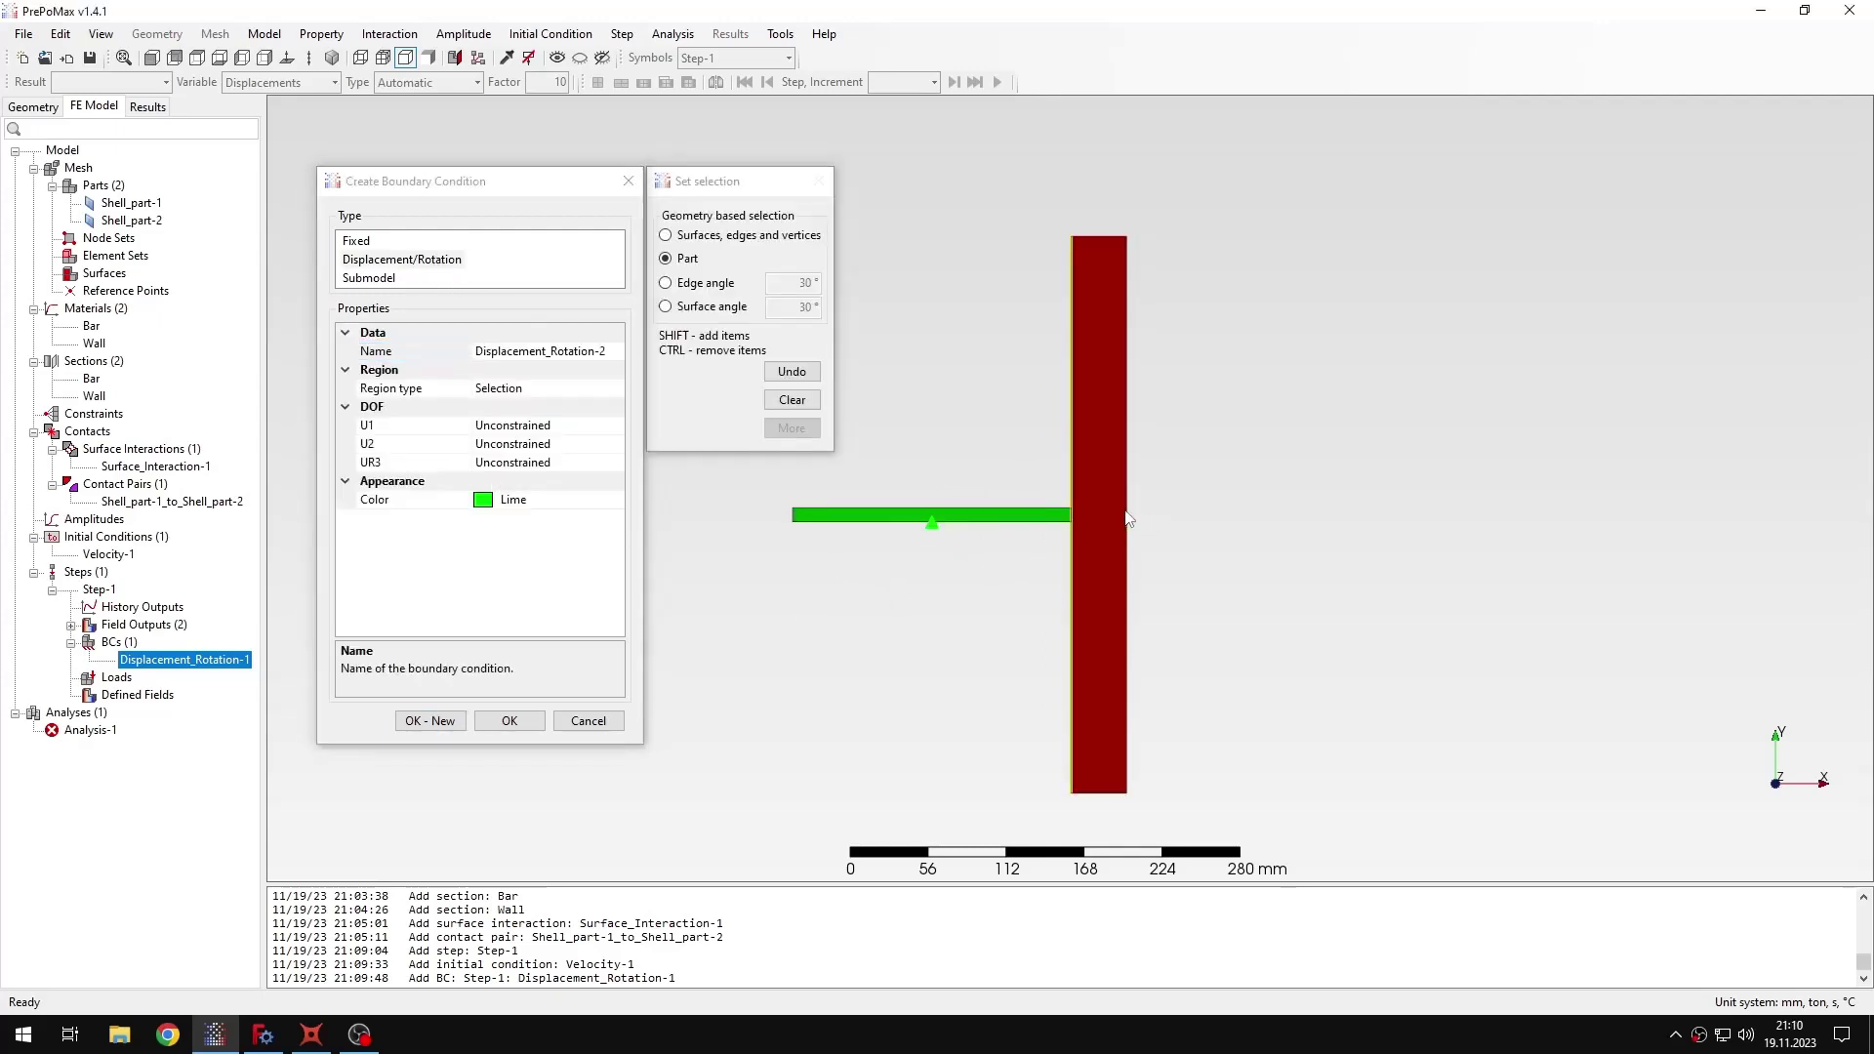
left_click(762, 237)
left_click(1124, 466)
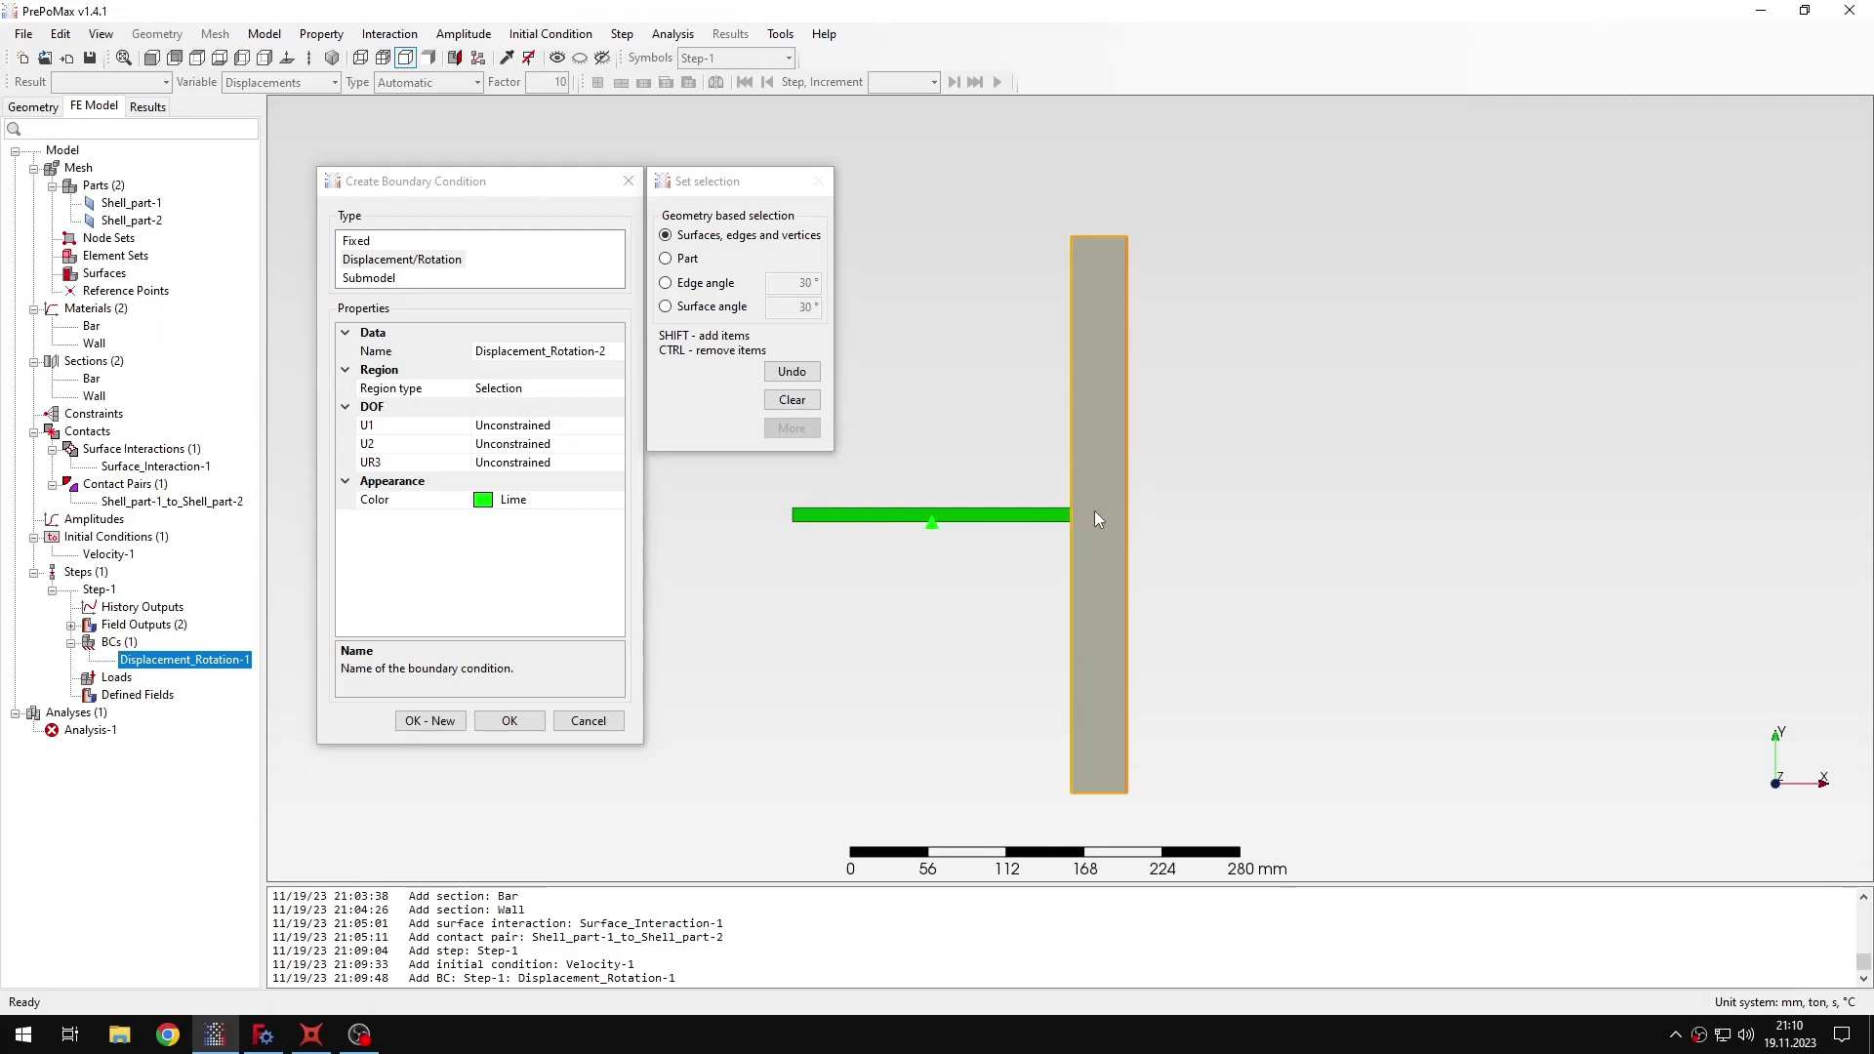
double_click(561, 429)
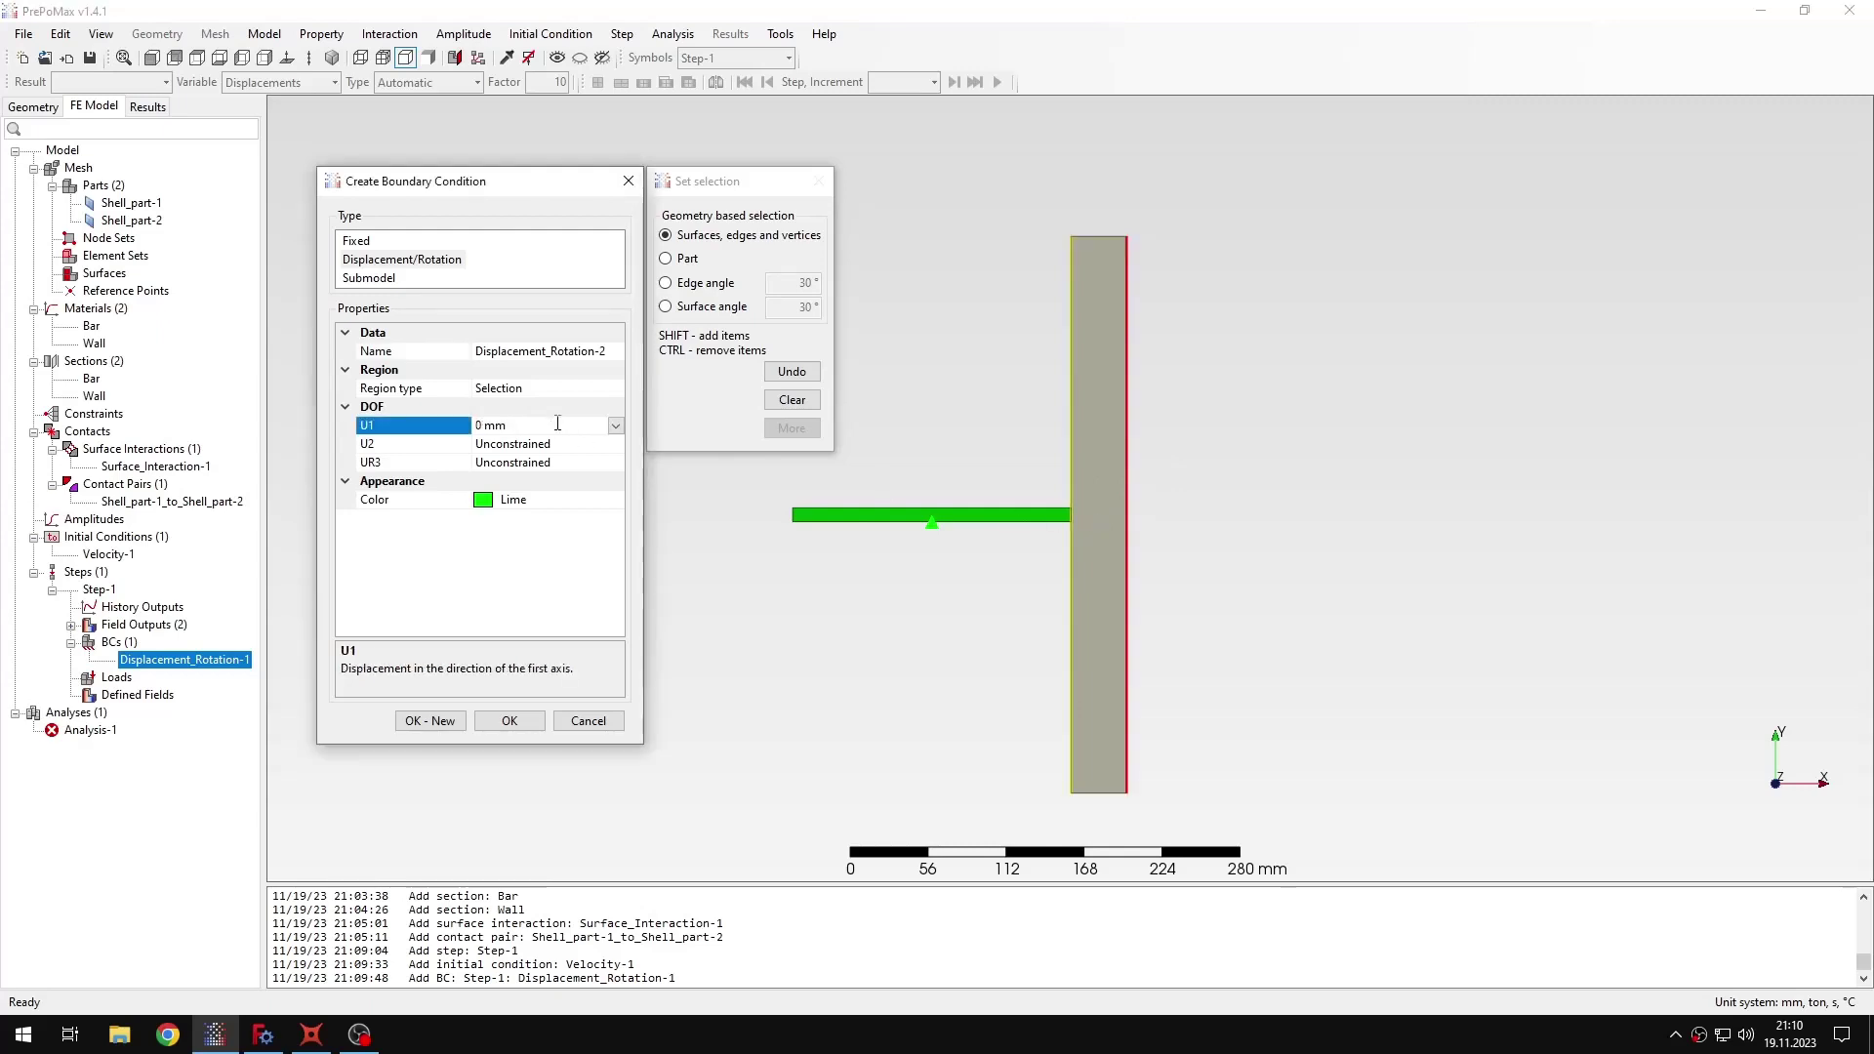
double_click(558, 444)
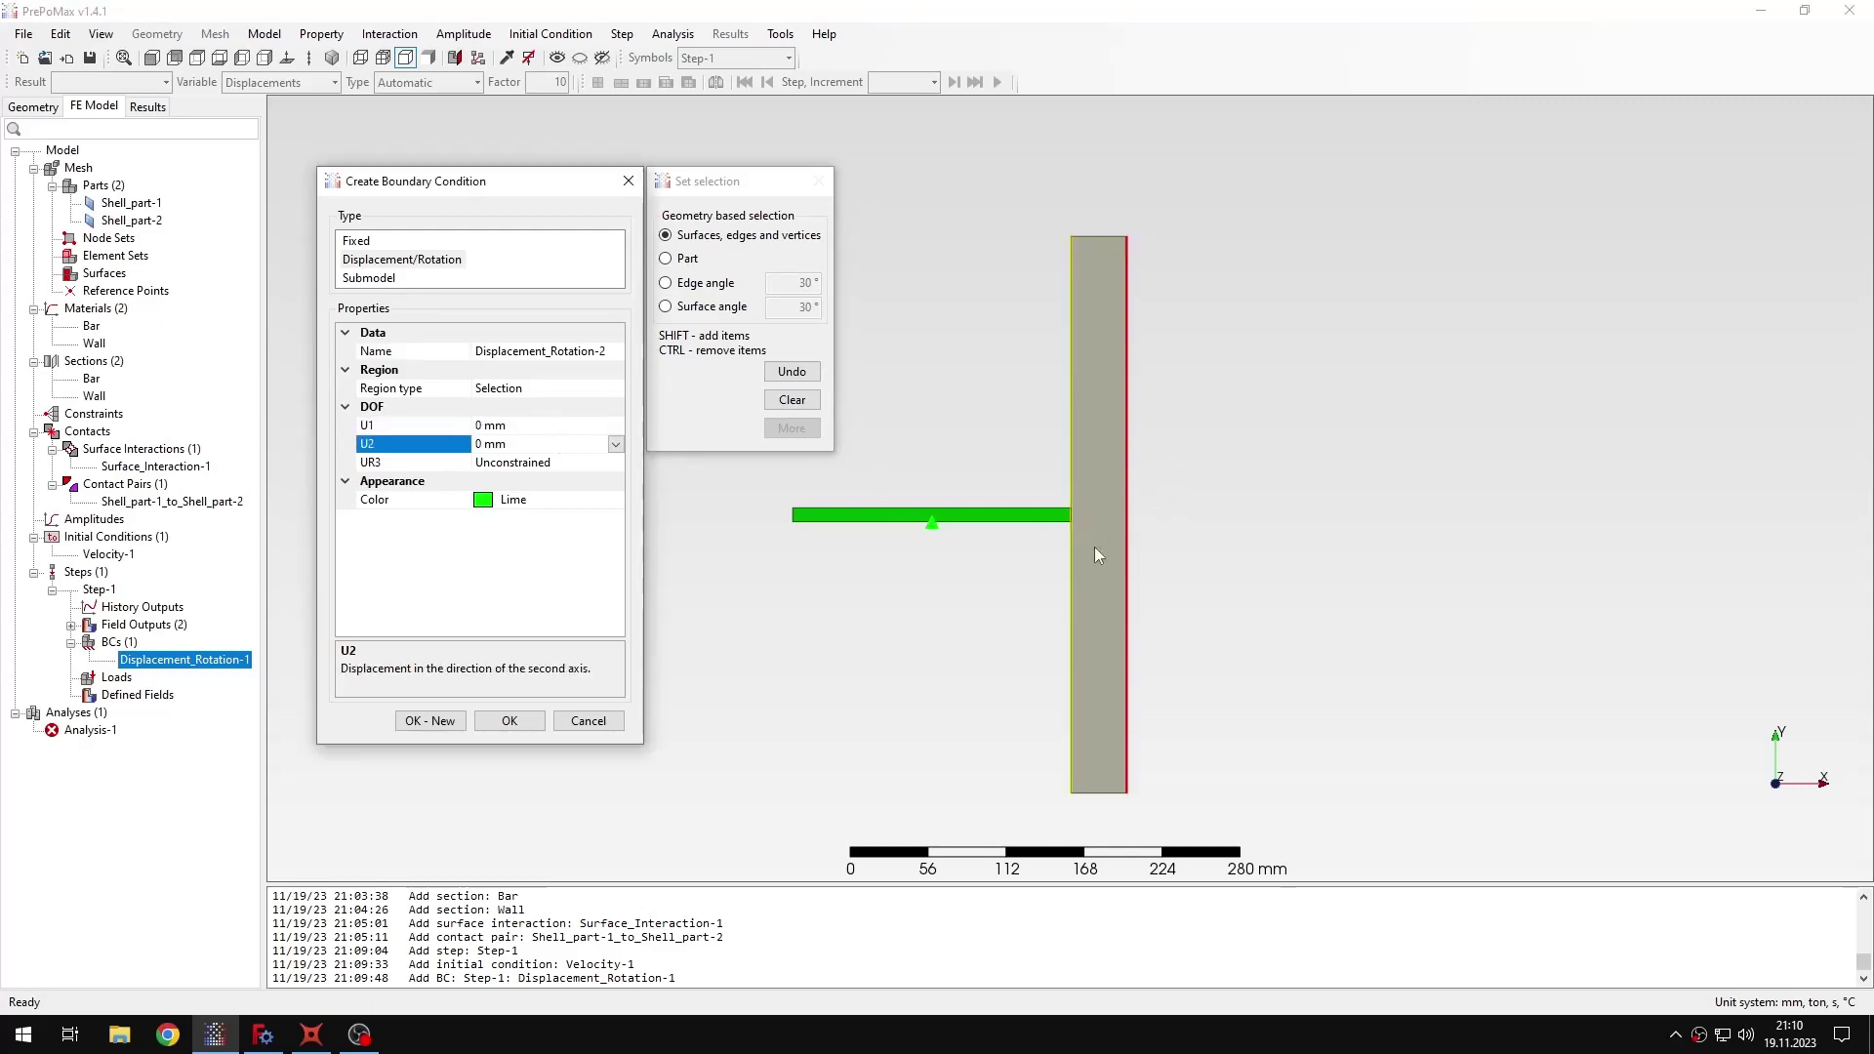
left_click(501, 728)
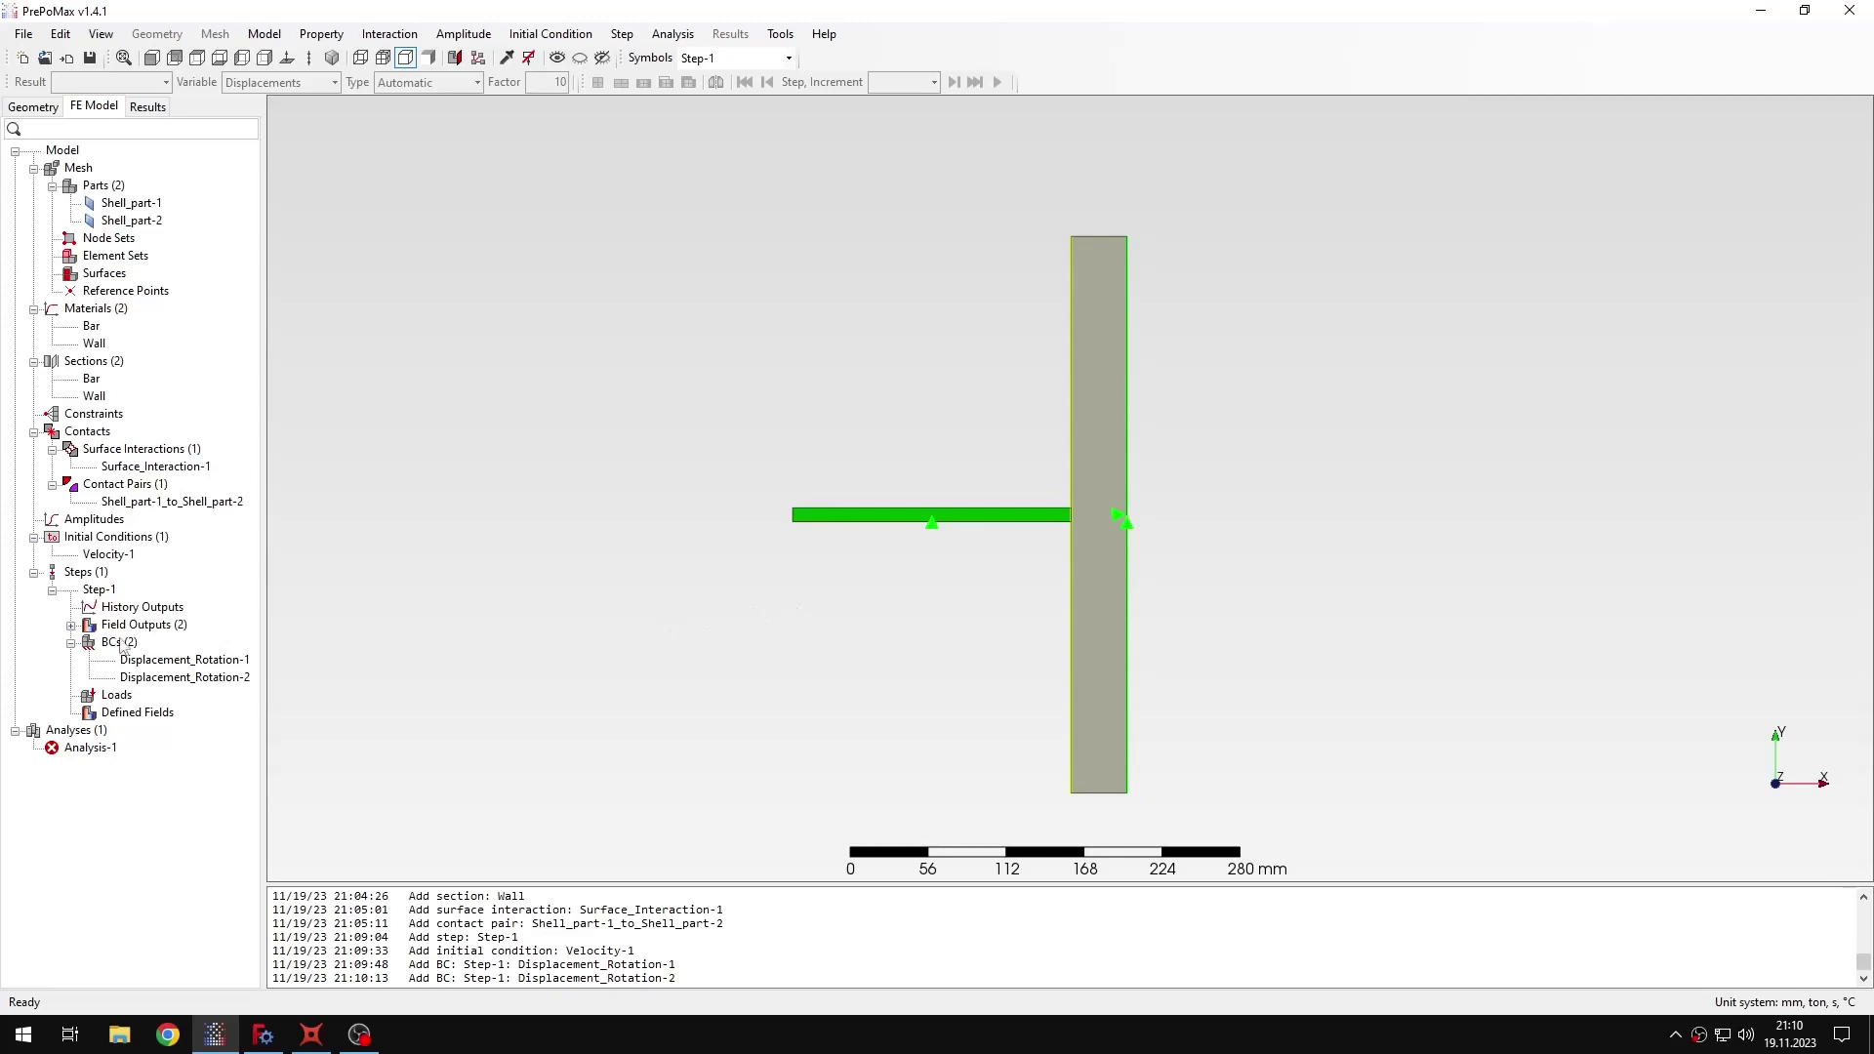
Add ENER to EF-Output-1's variables so it outputs S, E and ENER.
left_click(71, 625)
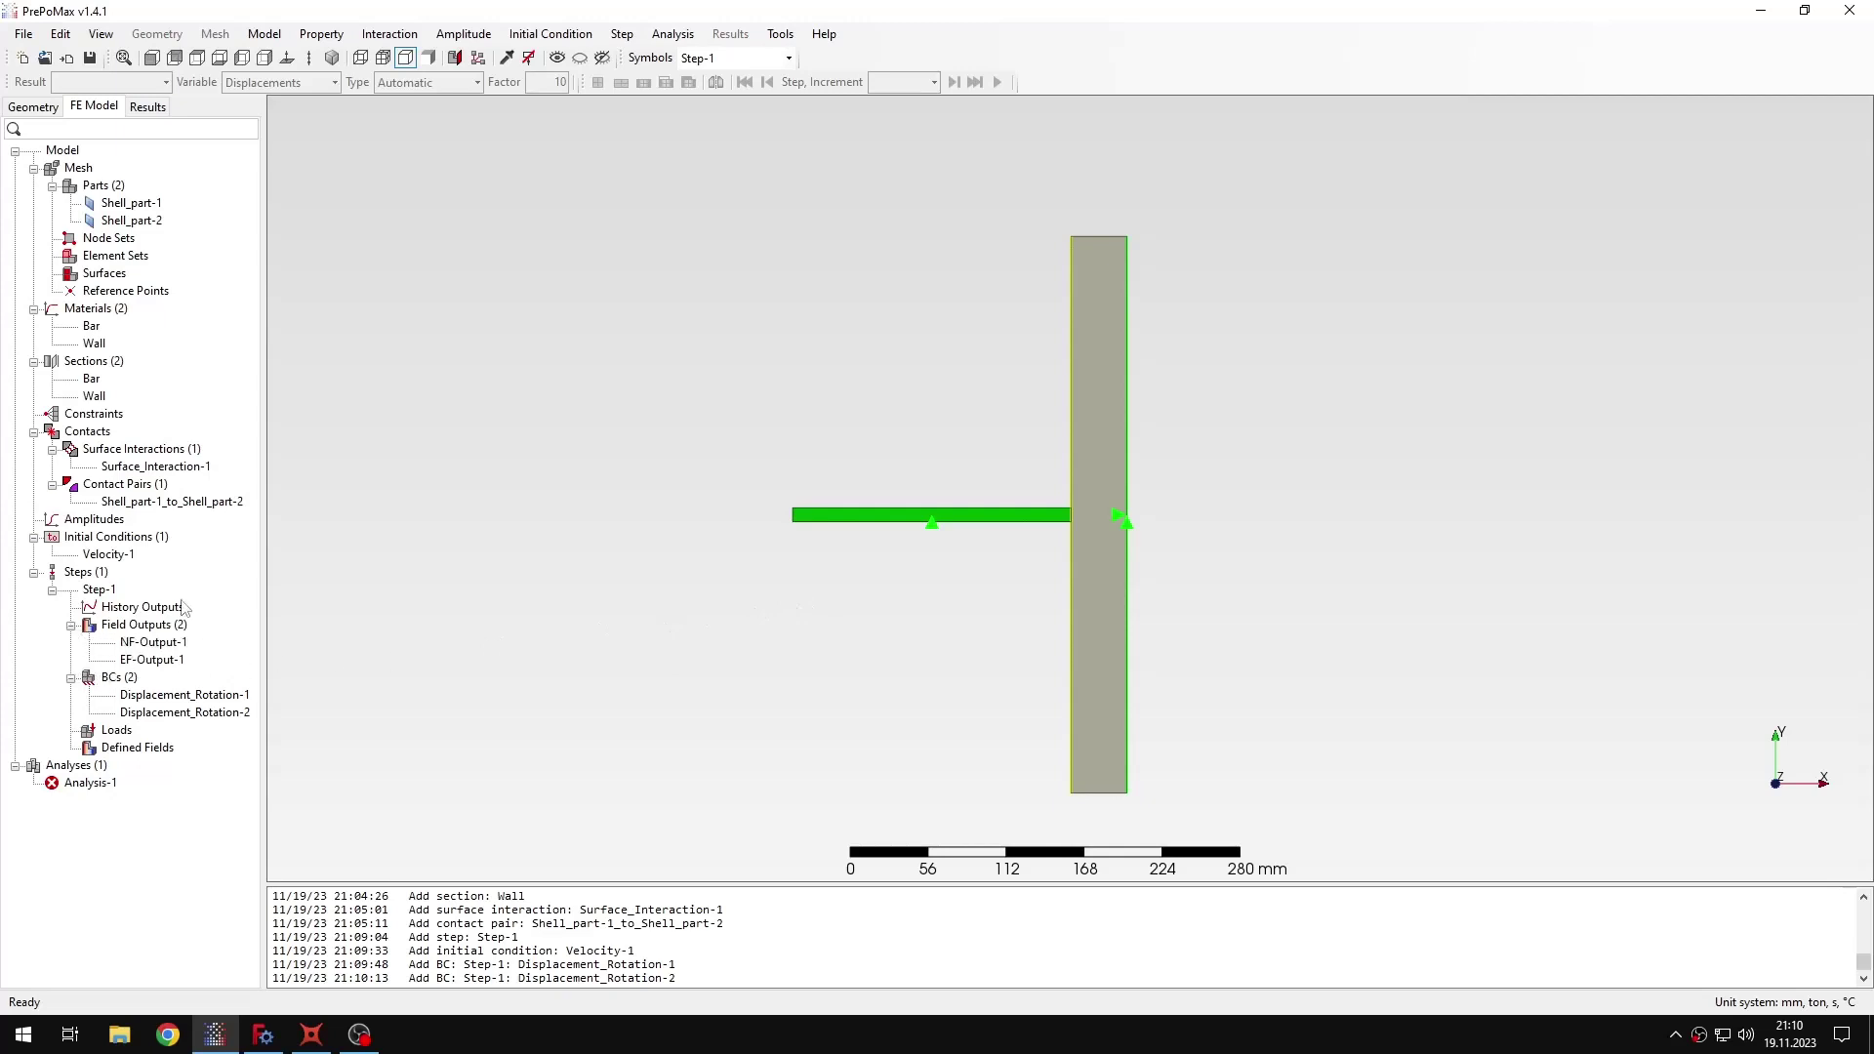
double_click(151, 661)
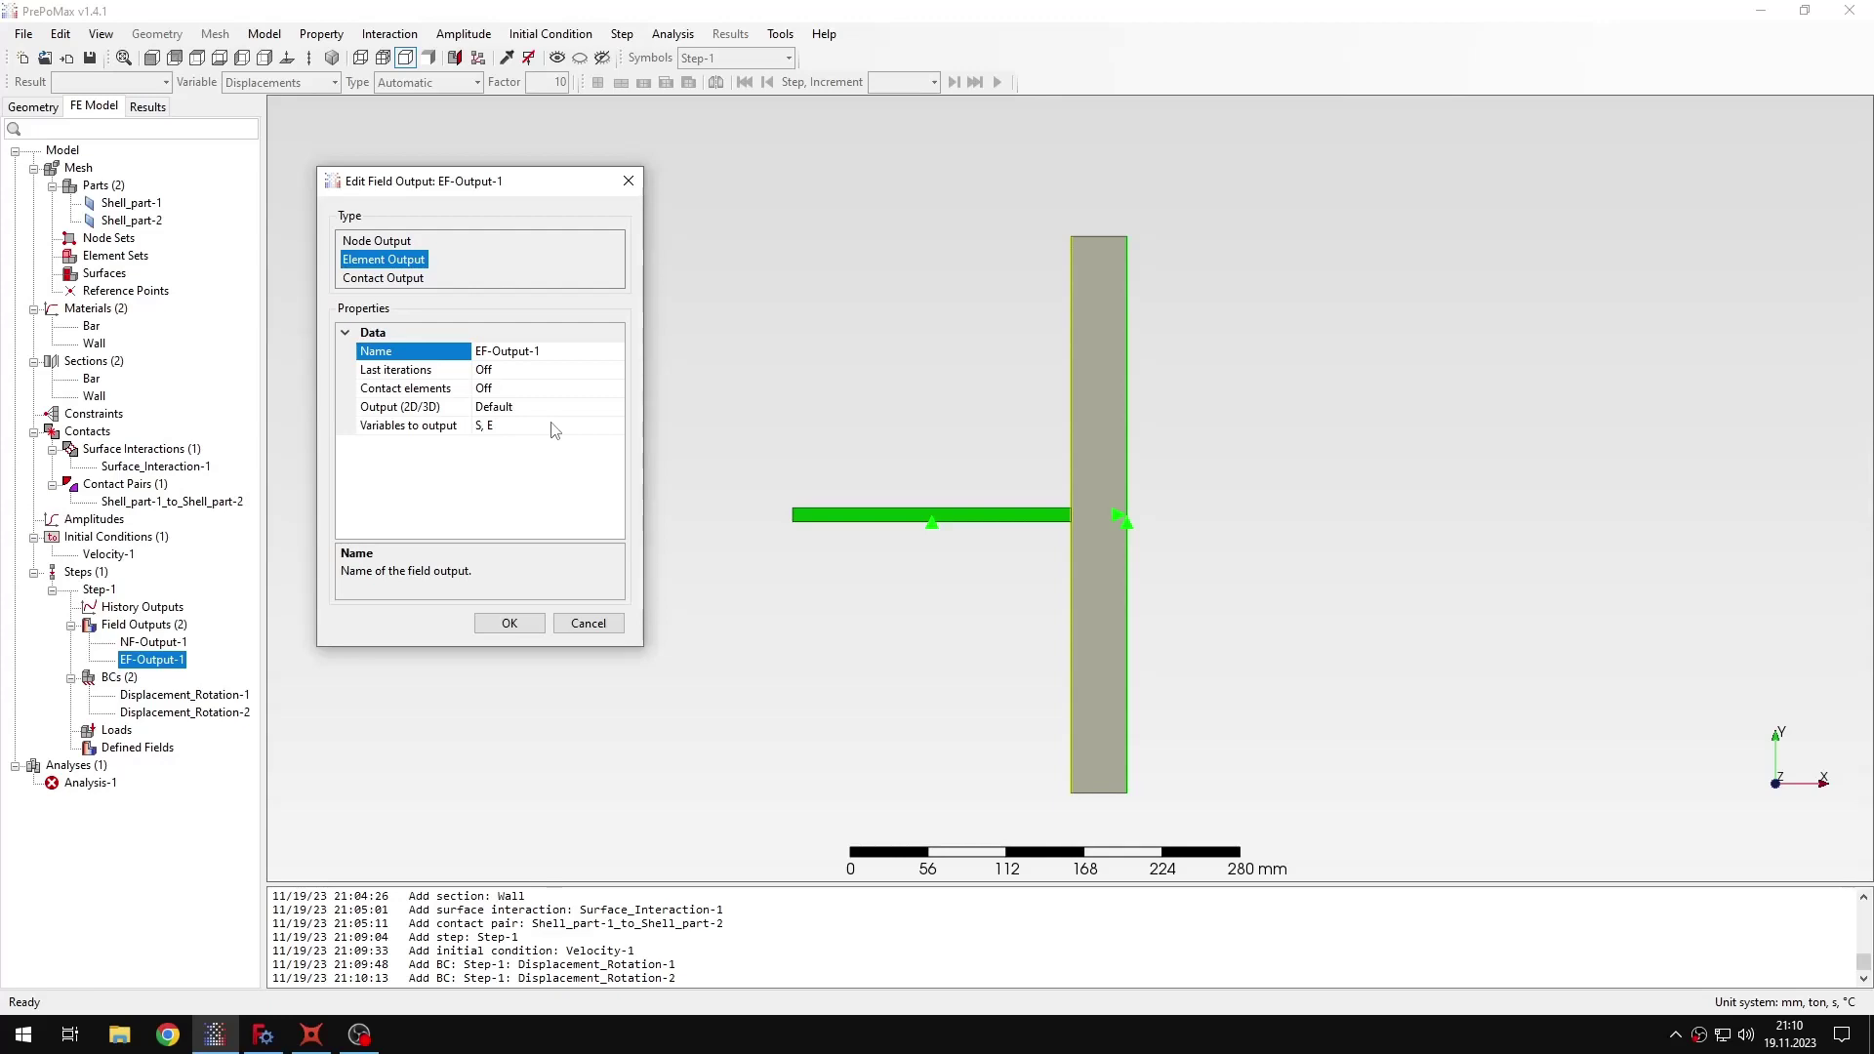
left_click(556, 427)
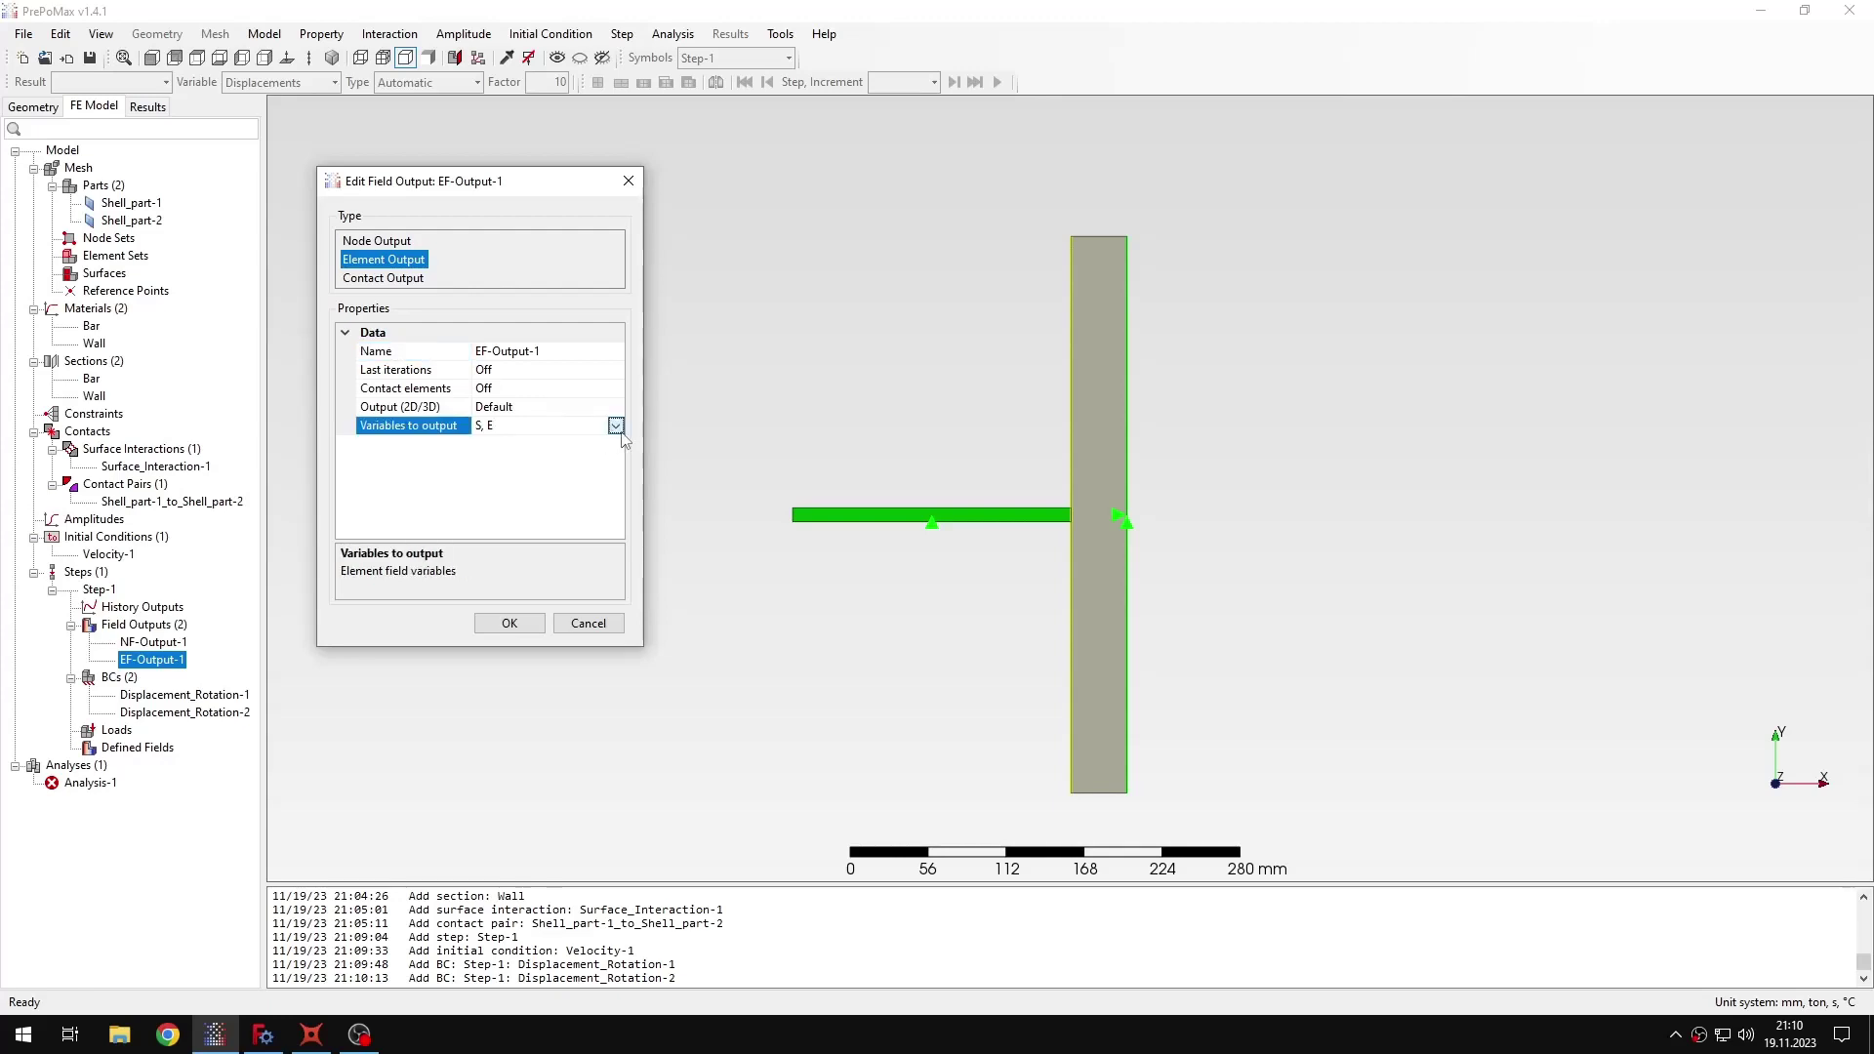
left_click(615, 425)
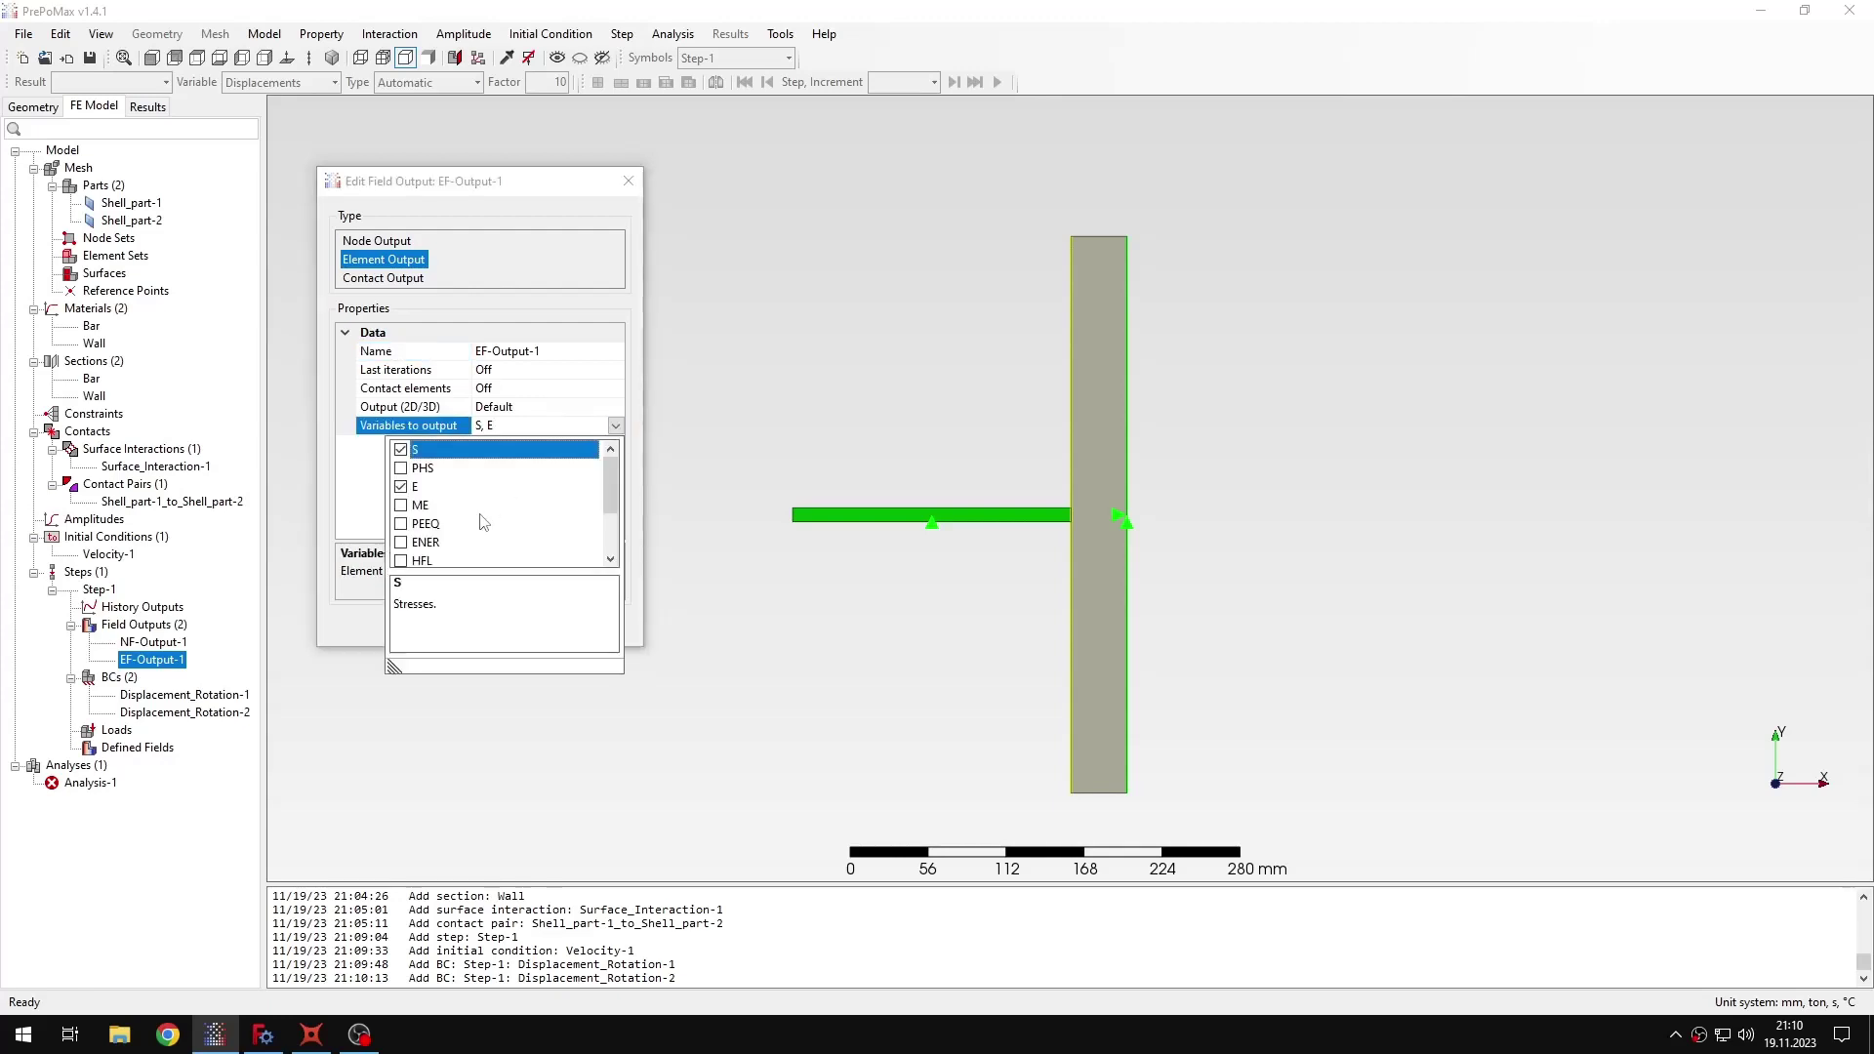
left_click(401, 543)
left_click(615, 425)
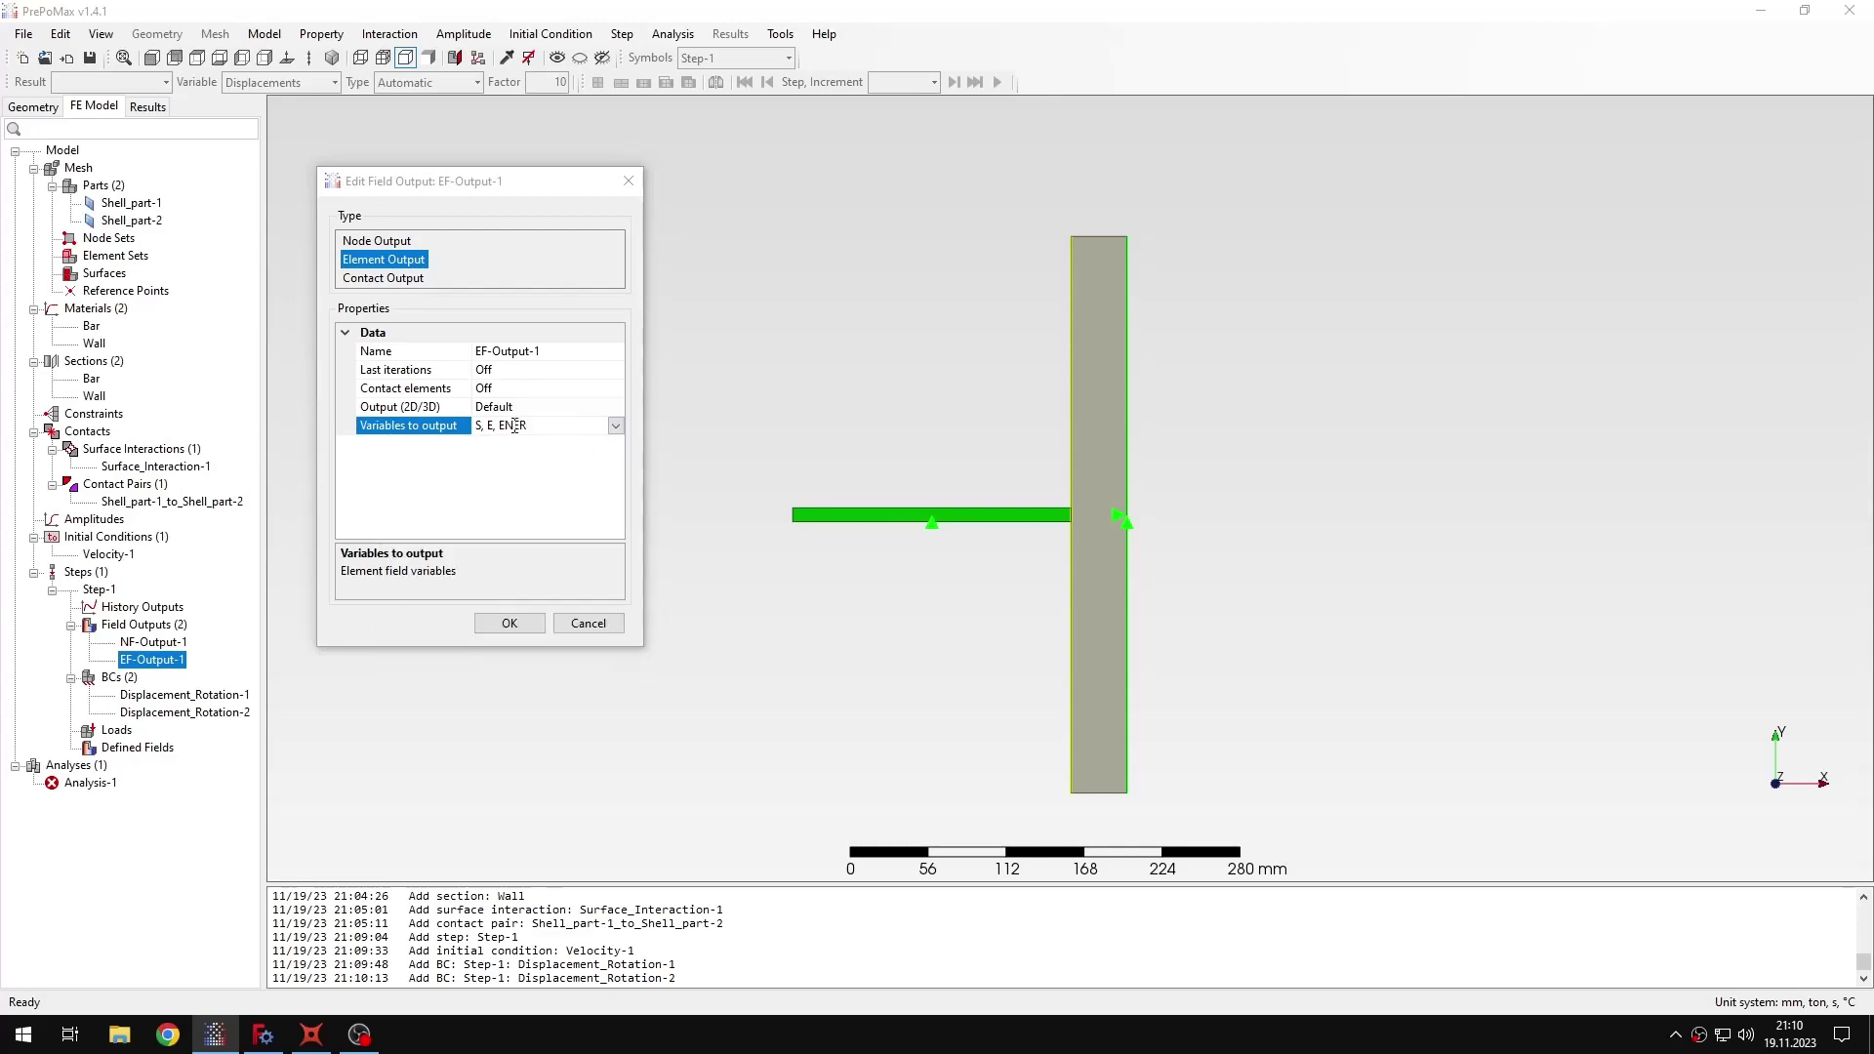
left_click(514, 625)
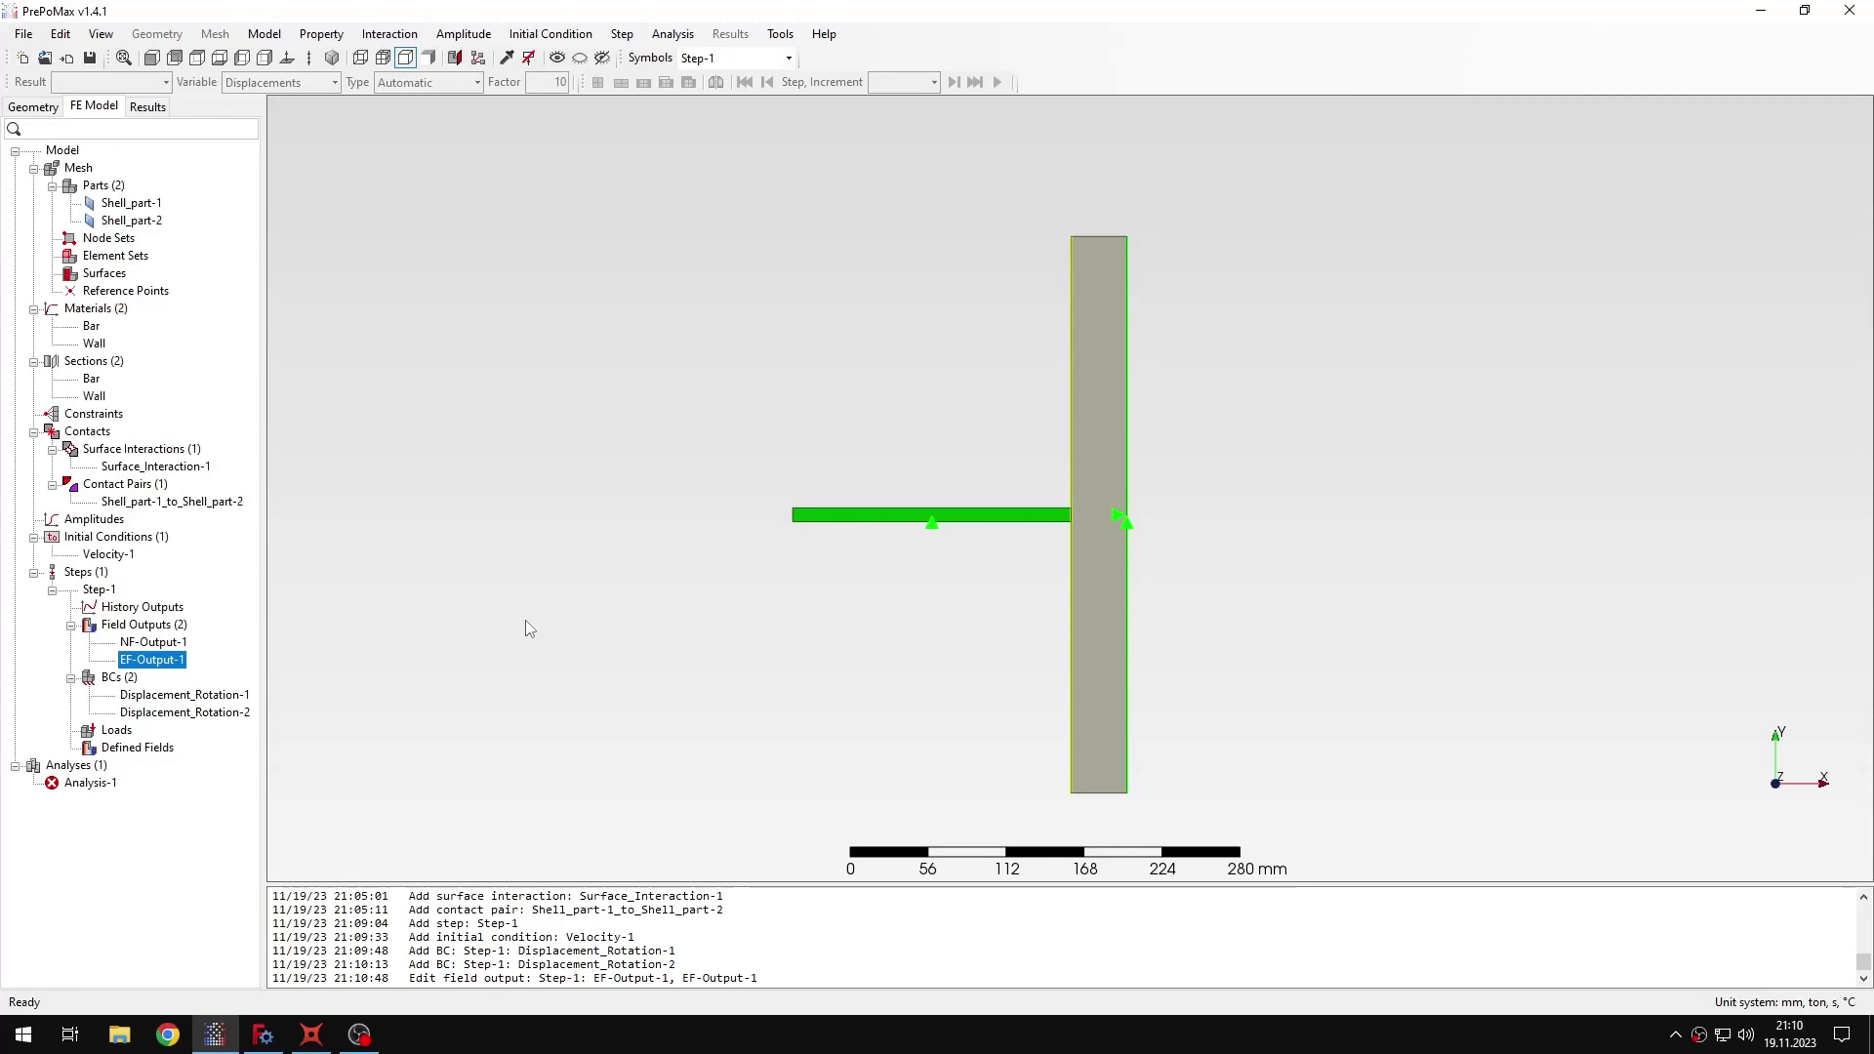
left_click(528, 628)
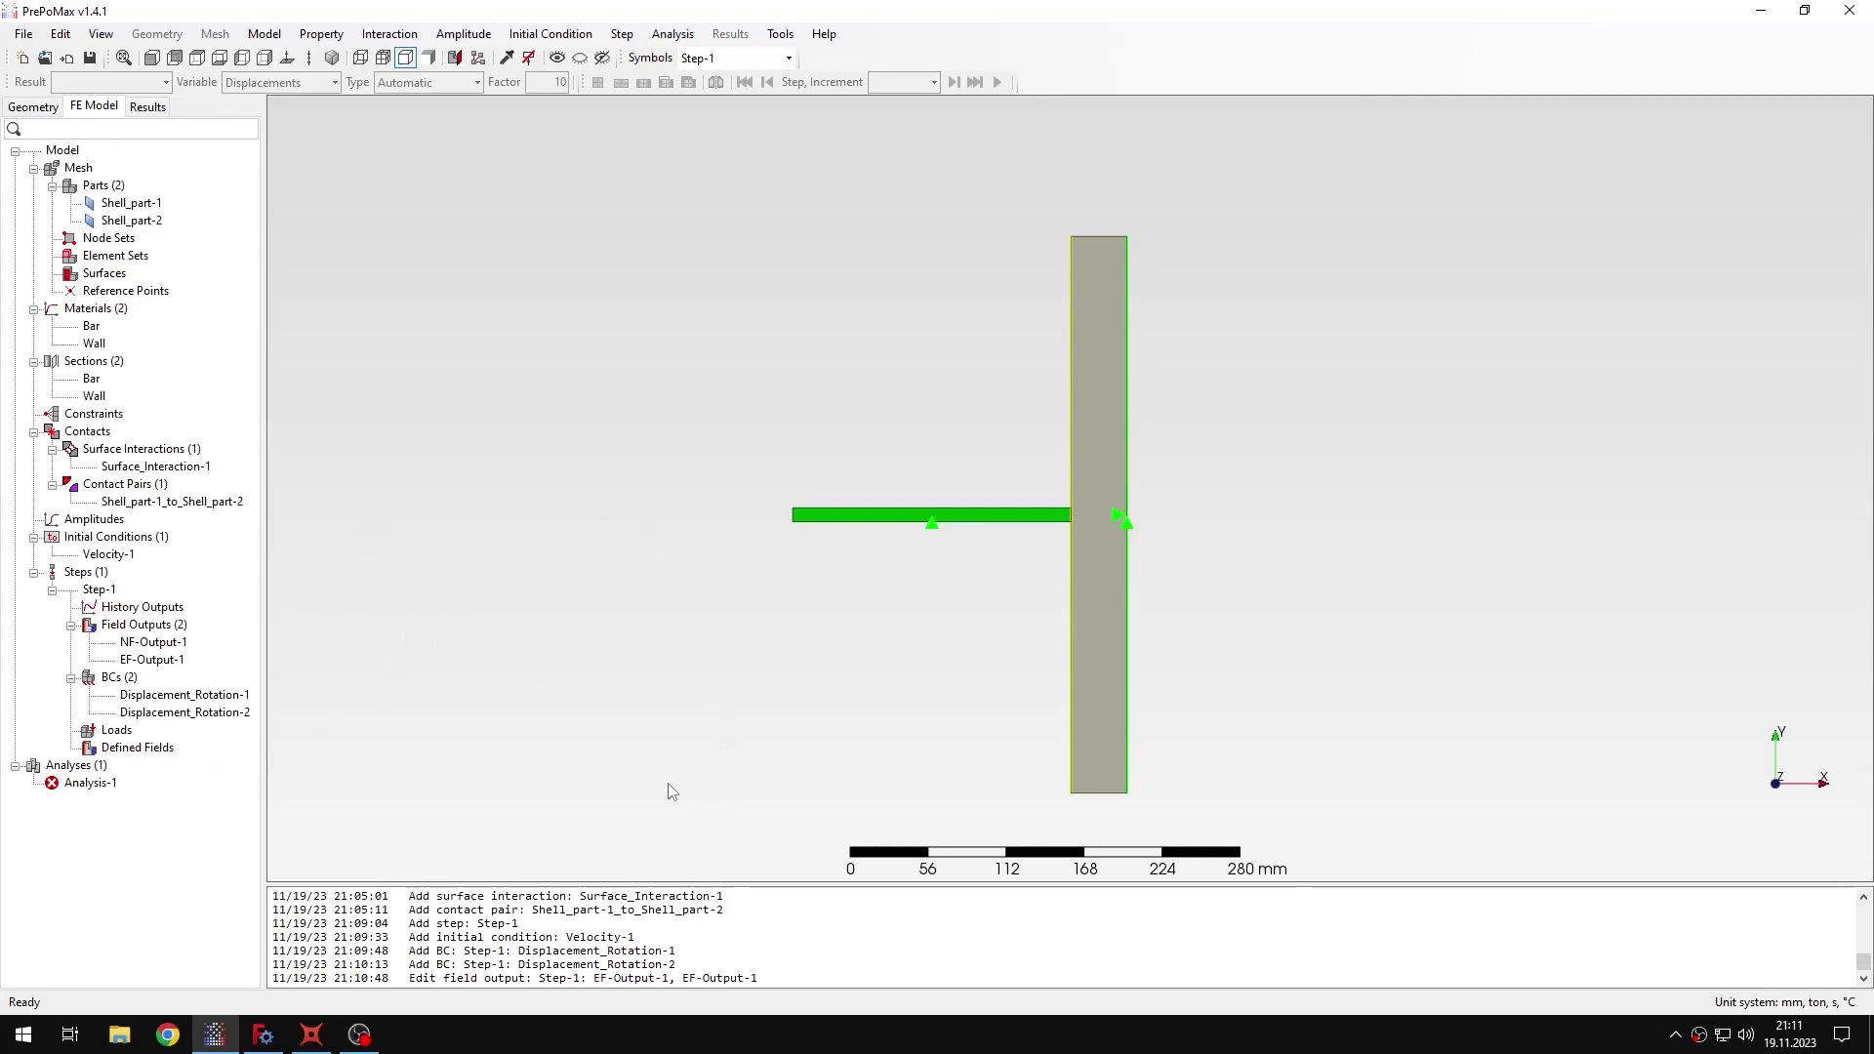
Create a contact history output of CF totals only for pair Shell_part-1_to_Shell_part-2.
double_click(135, 608)
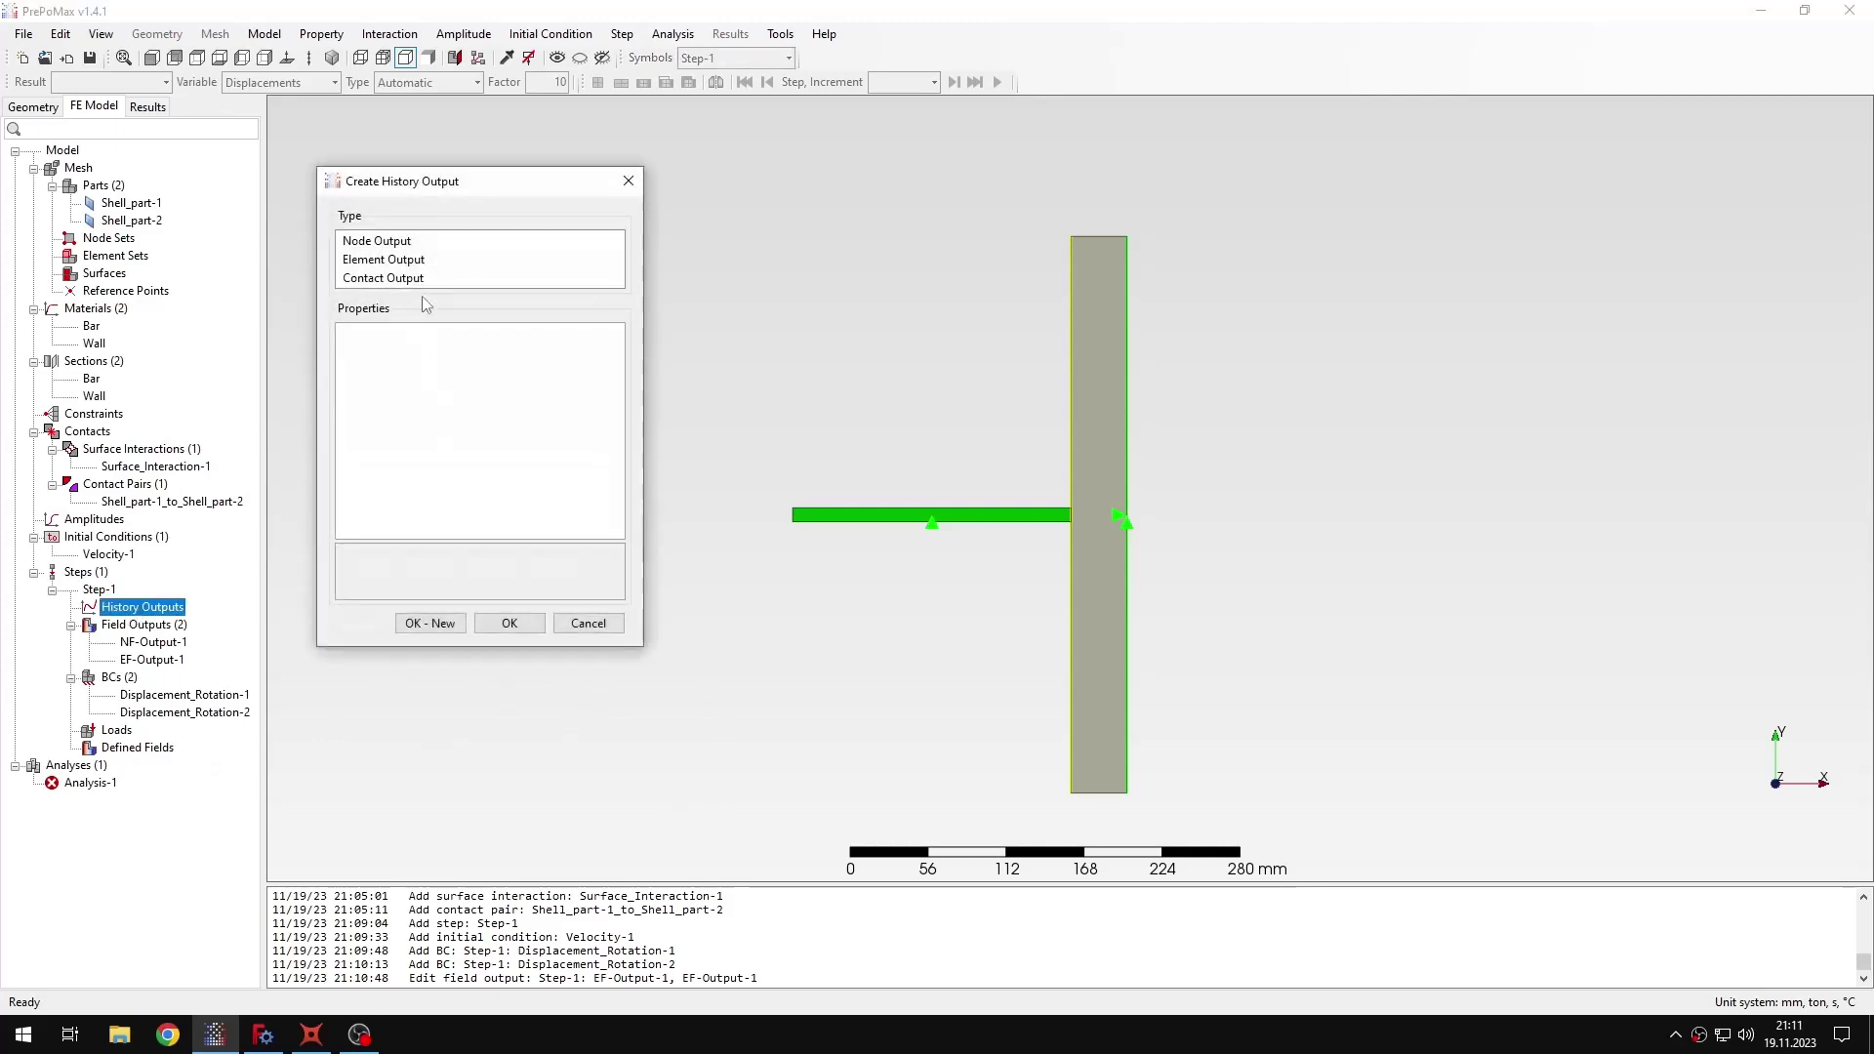
left_click(420, 280)
left_click(482, 371)
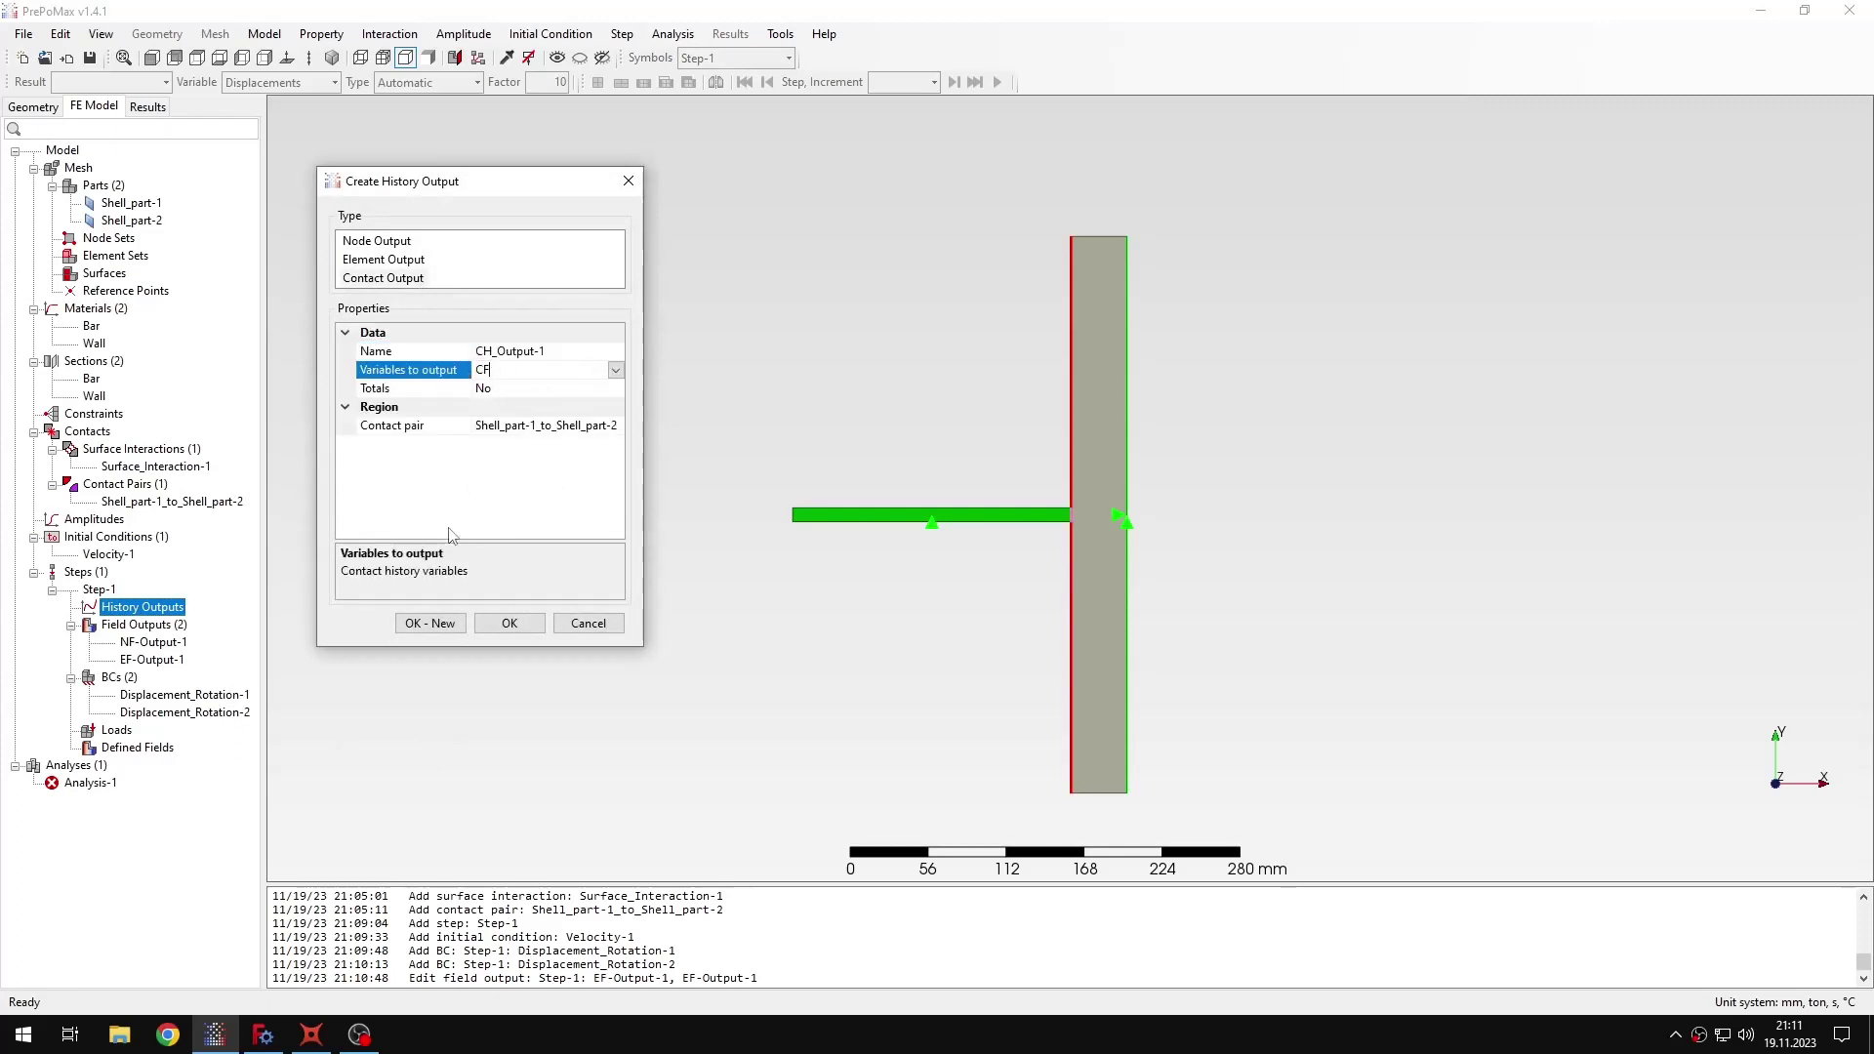
left_click(543, 390)
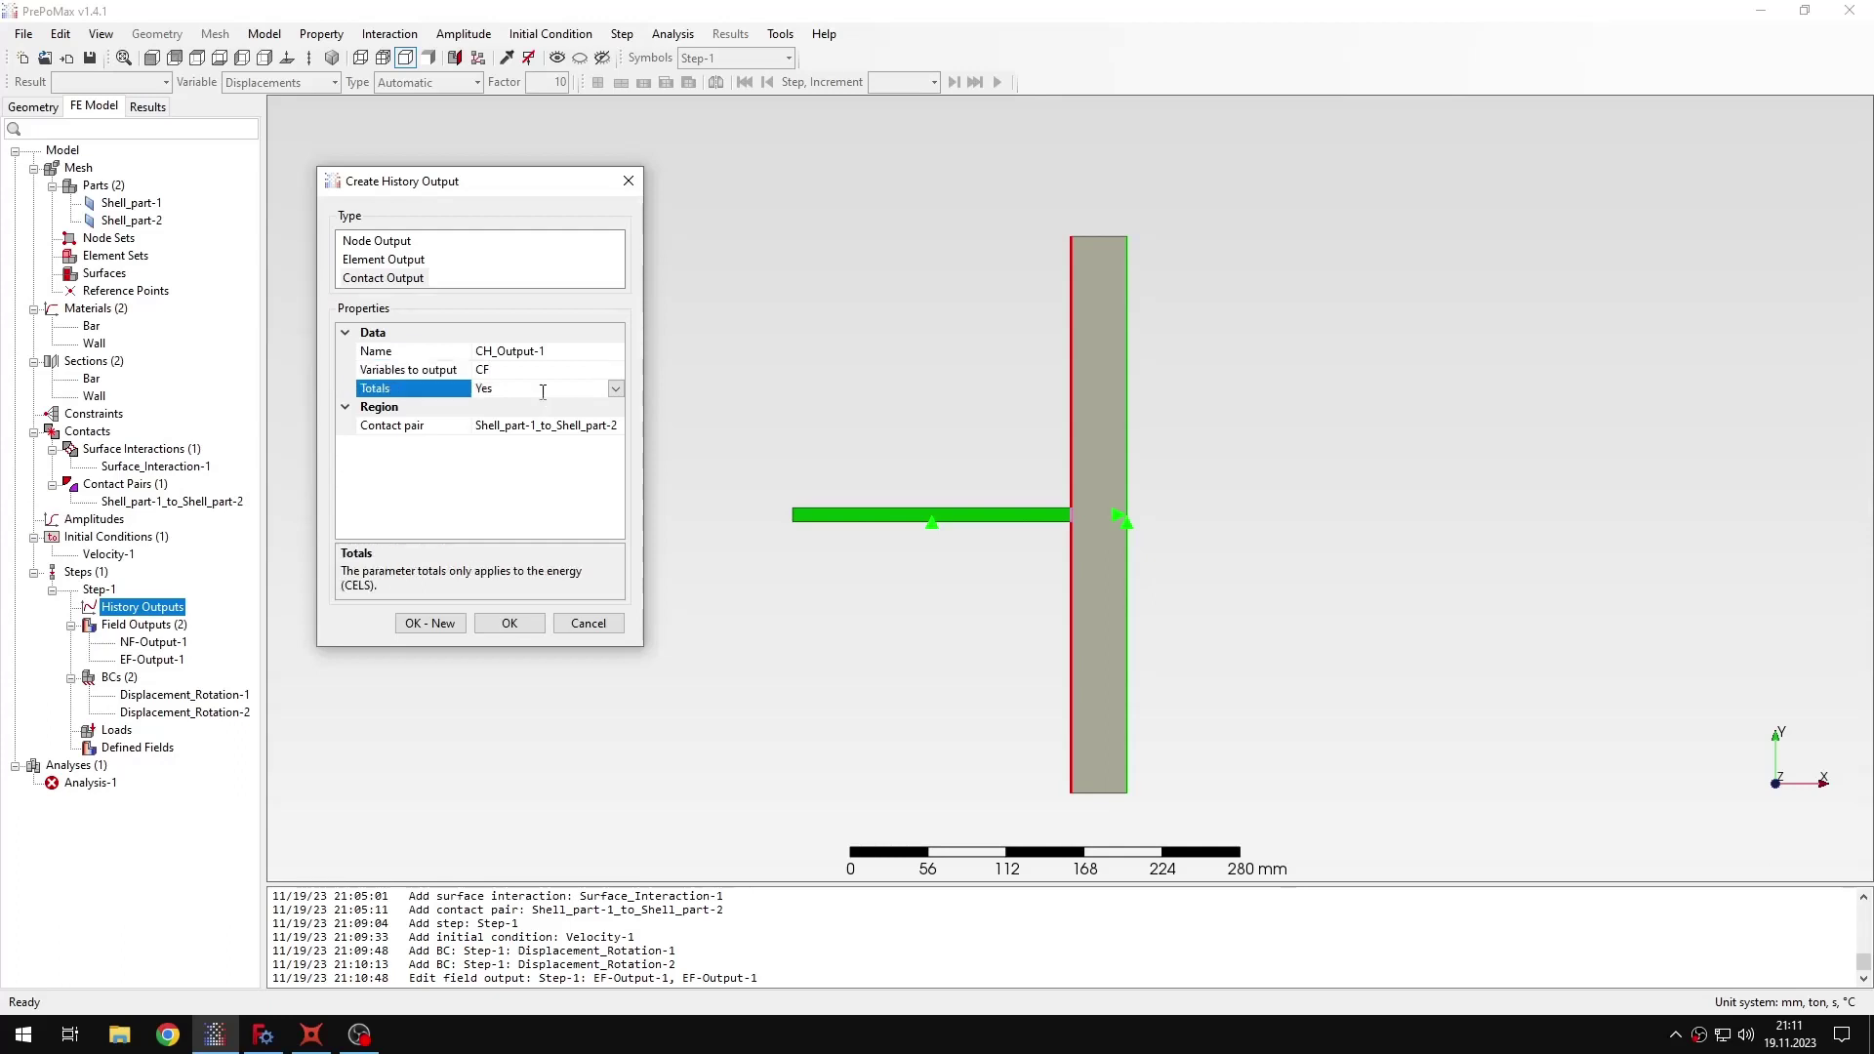
double_click(542, 392)
left_click(520, 426)
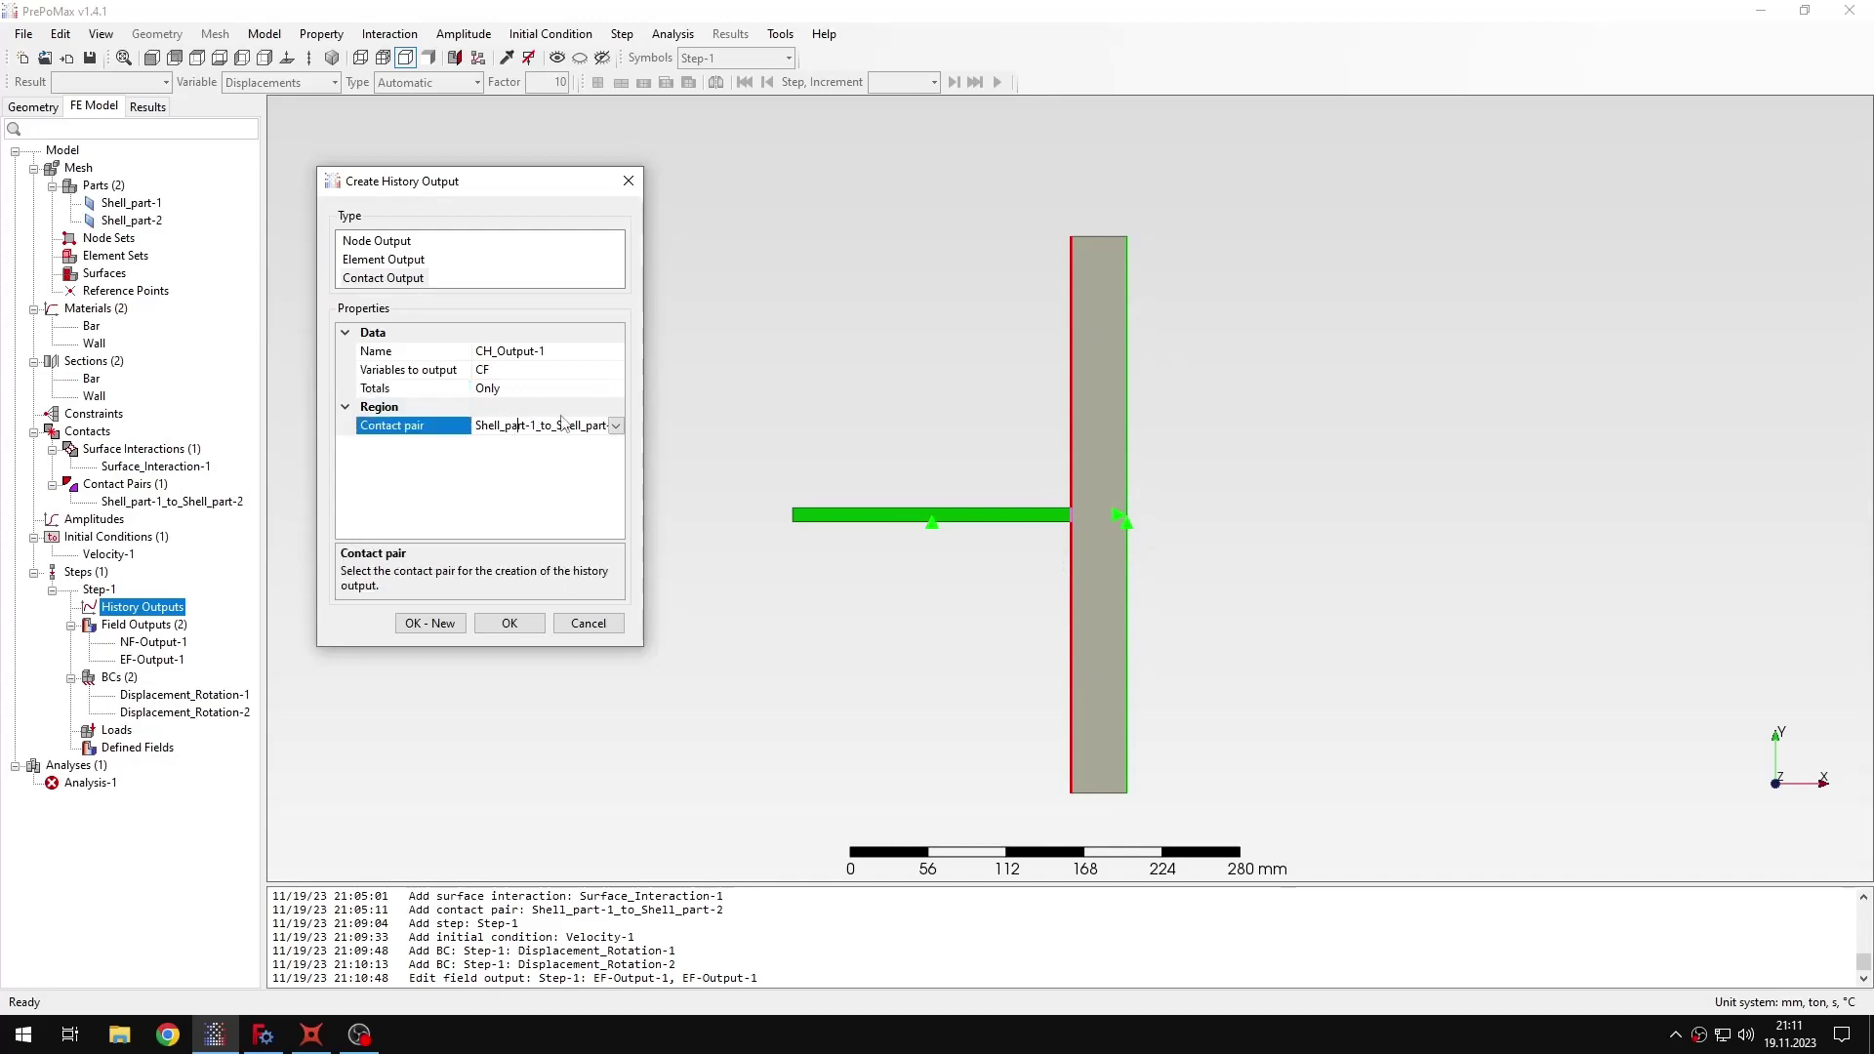
left_click(616, 427)
left_click(571, 445)
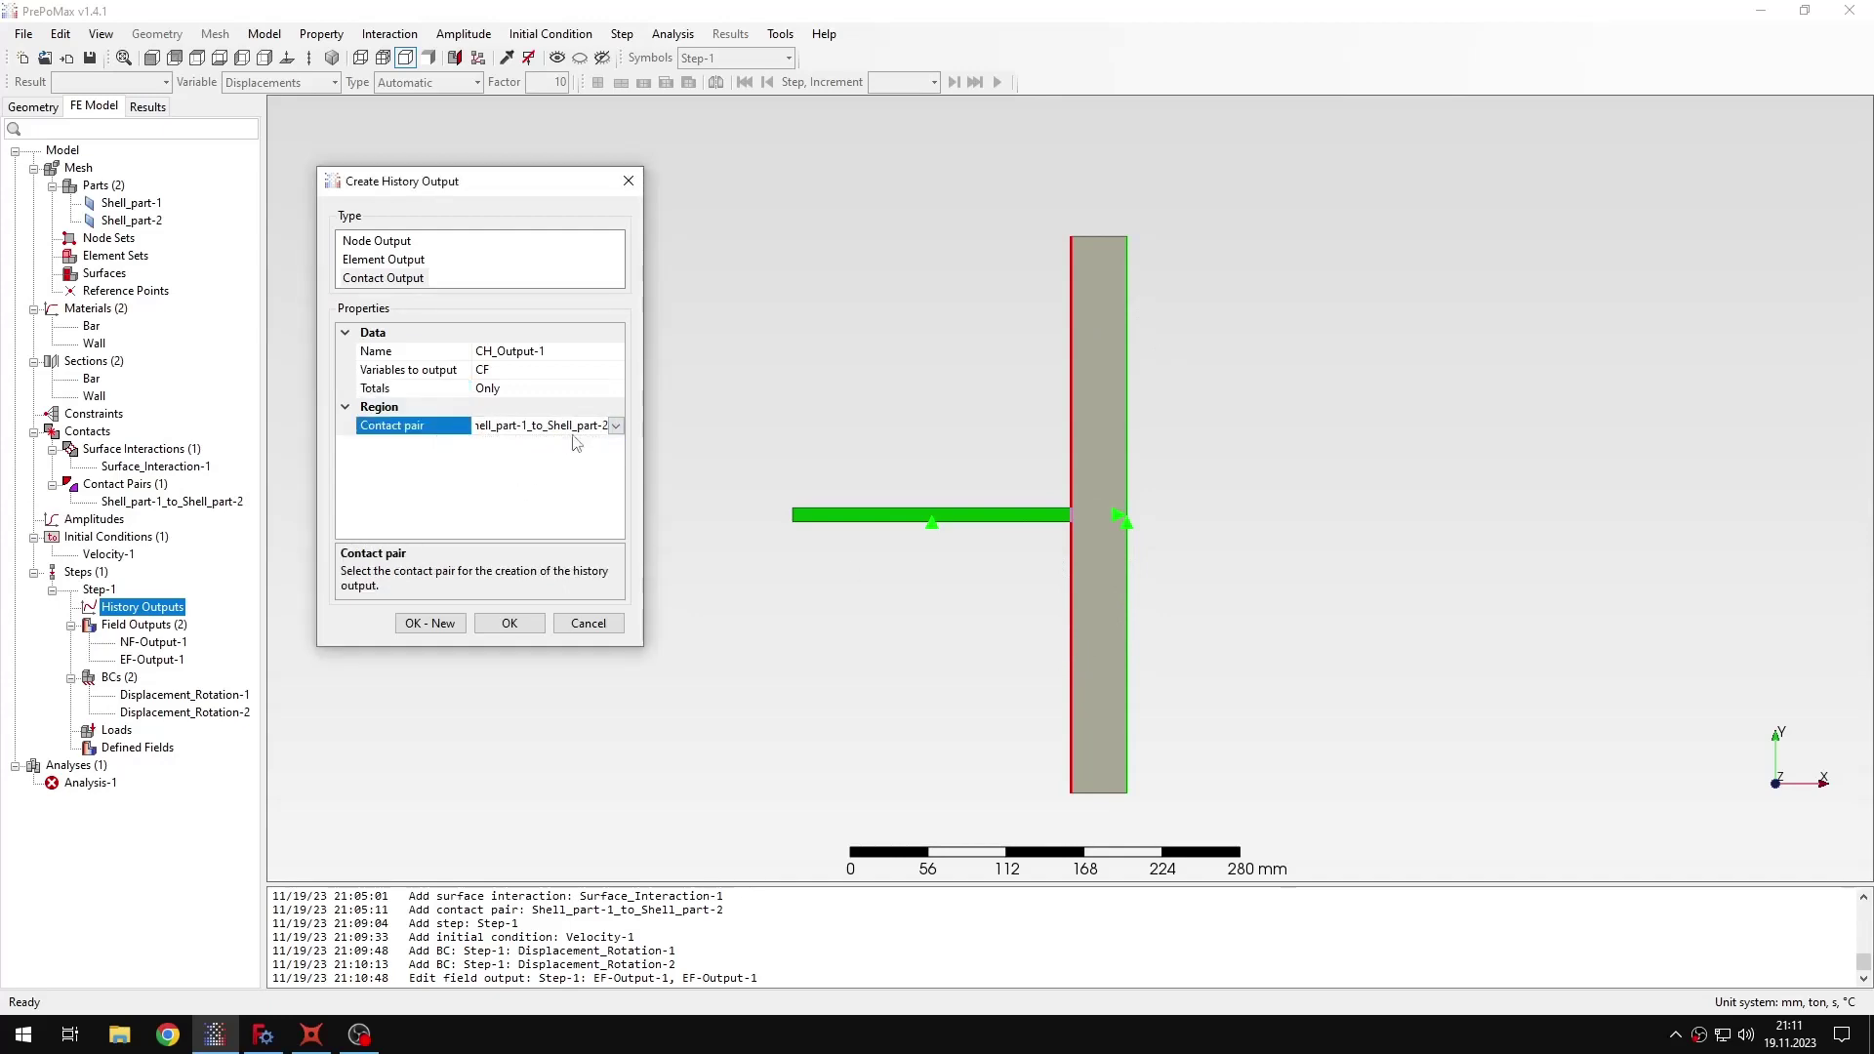
left_click(537, 624)
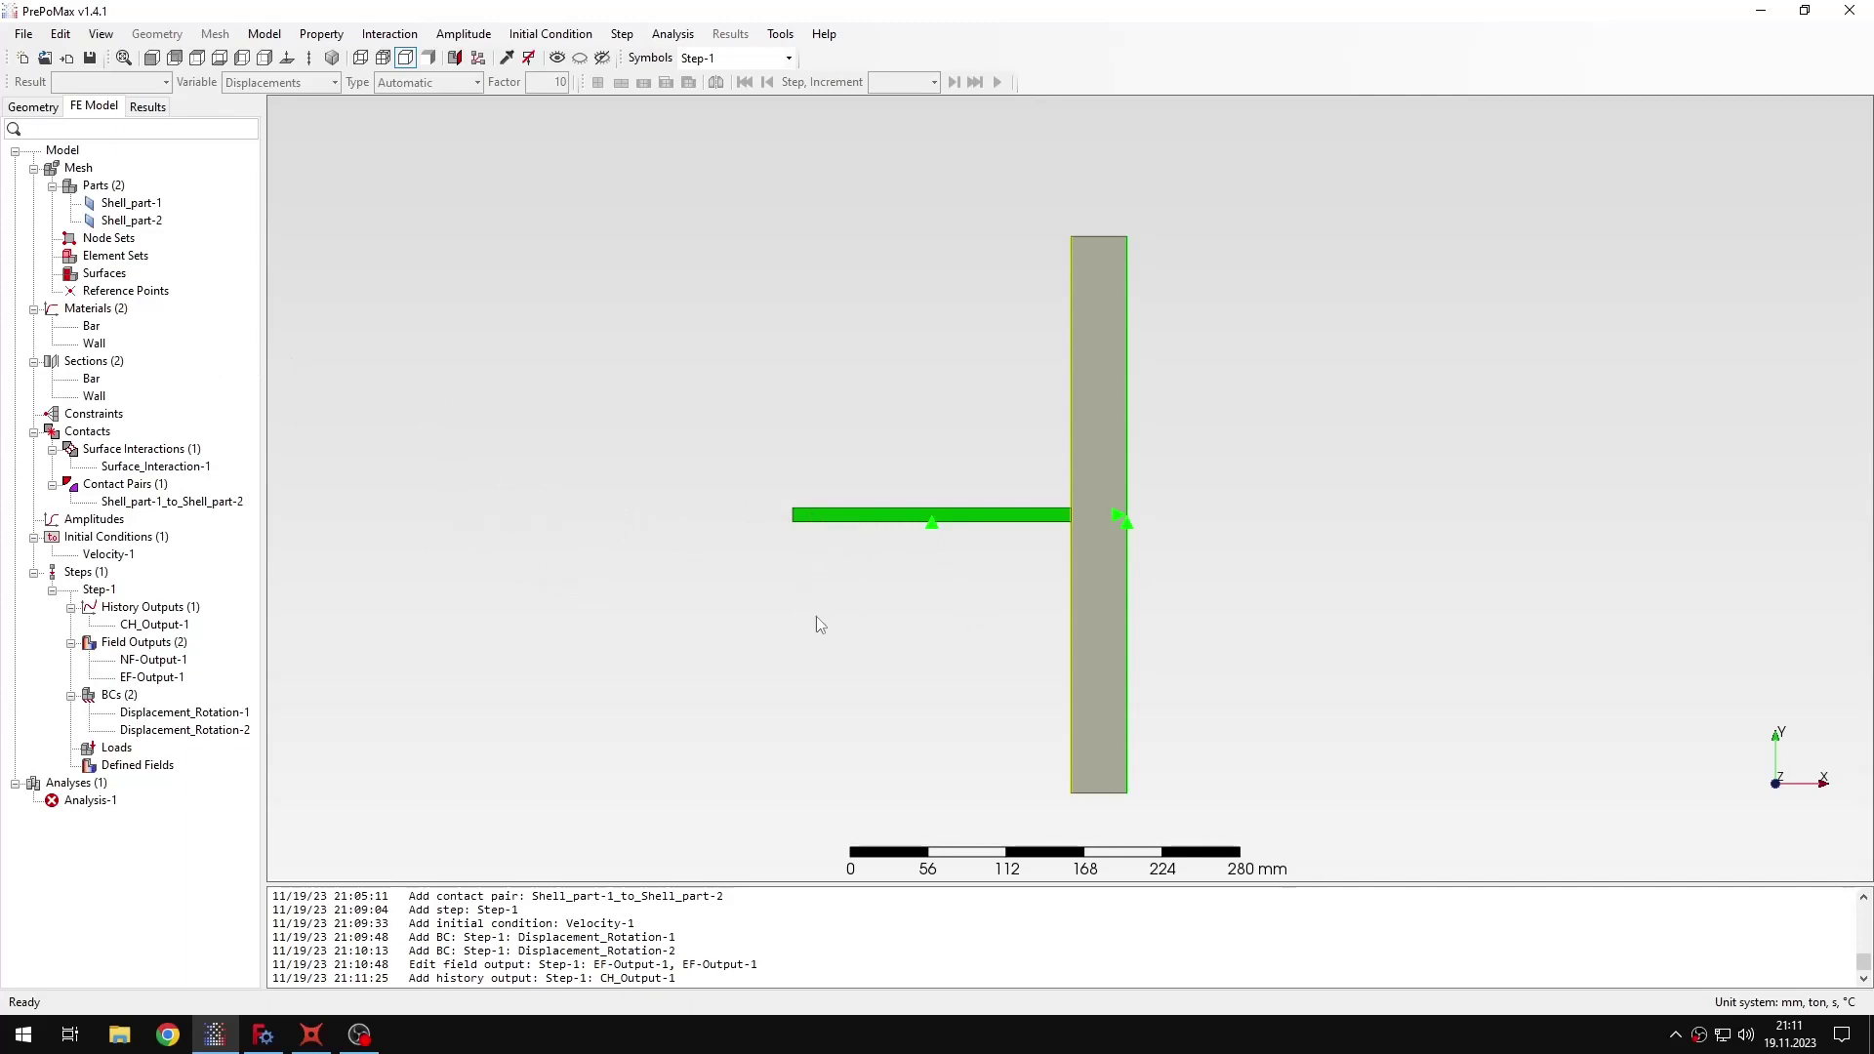
Abandon a new surface and inspect Velocity-1's region settings without changing them.
double_click(115, 276)
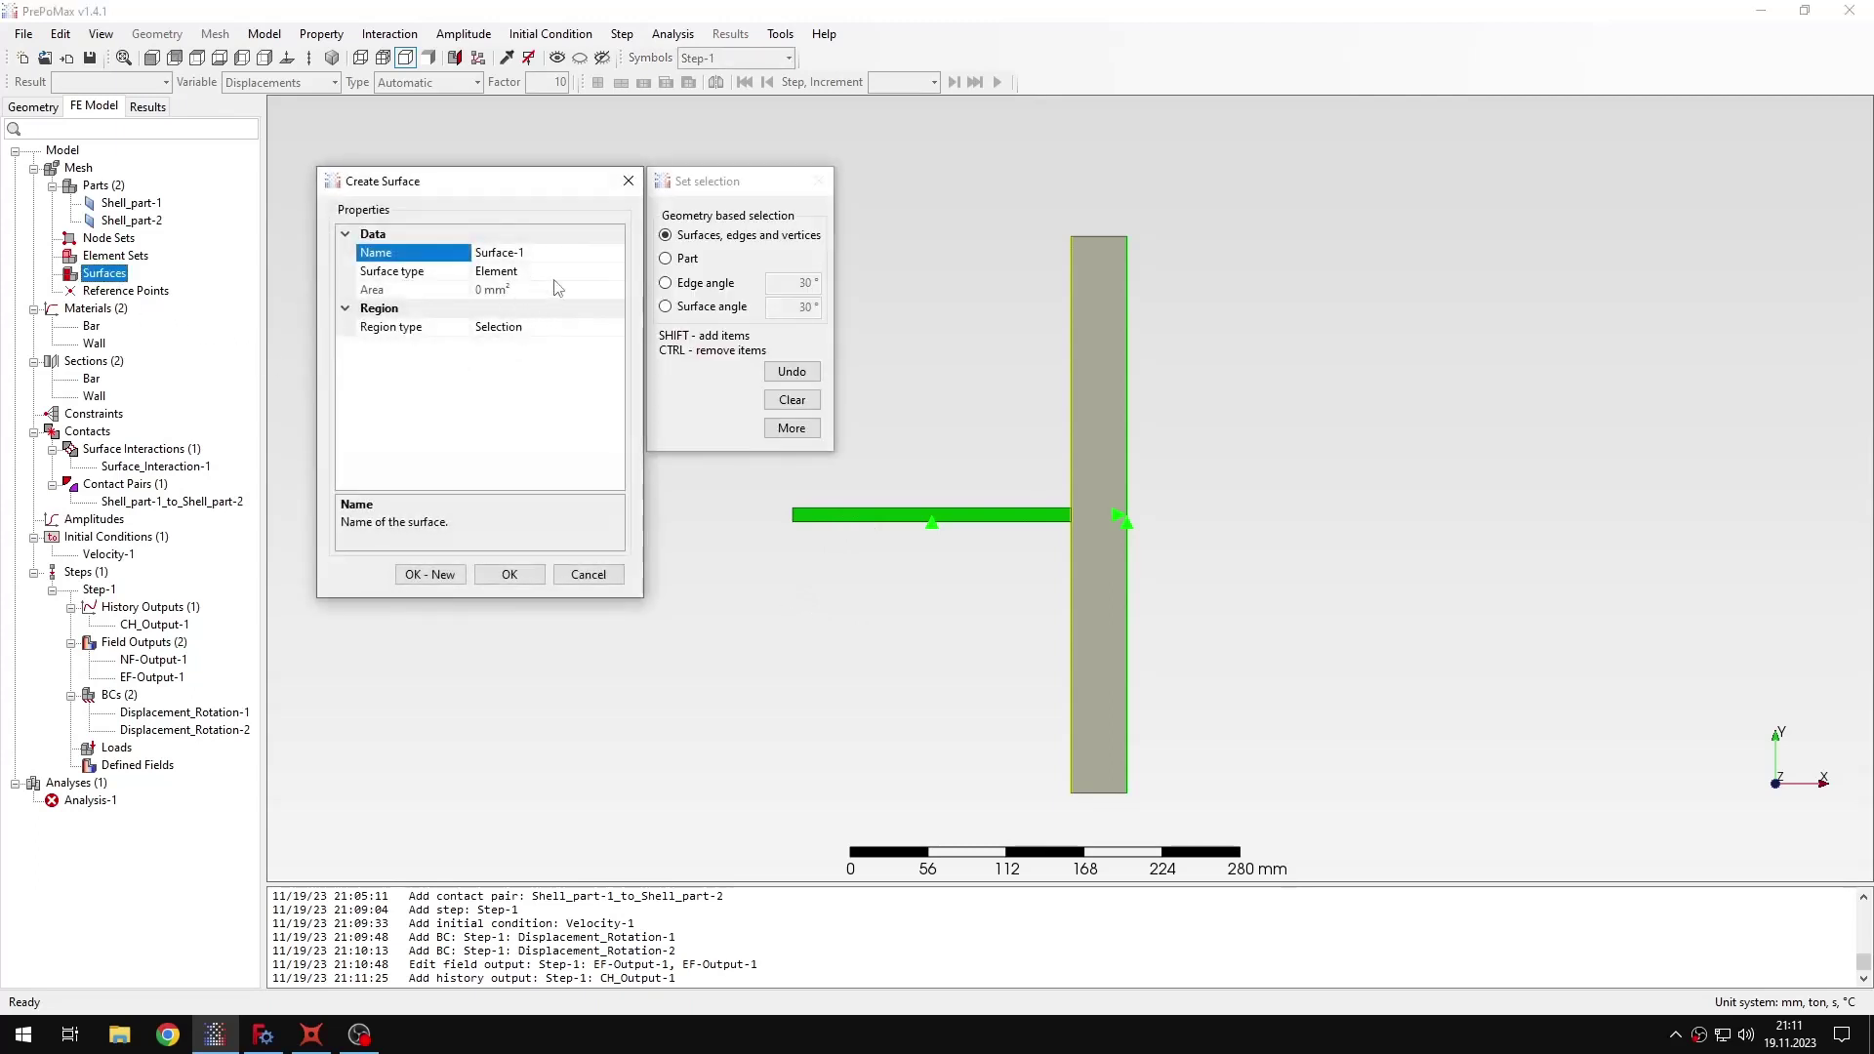
double_click(559, 272)
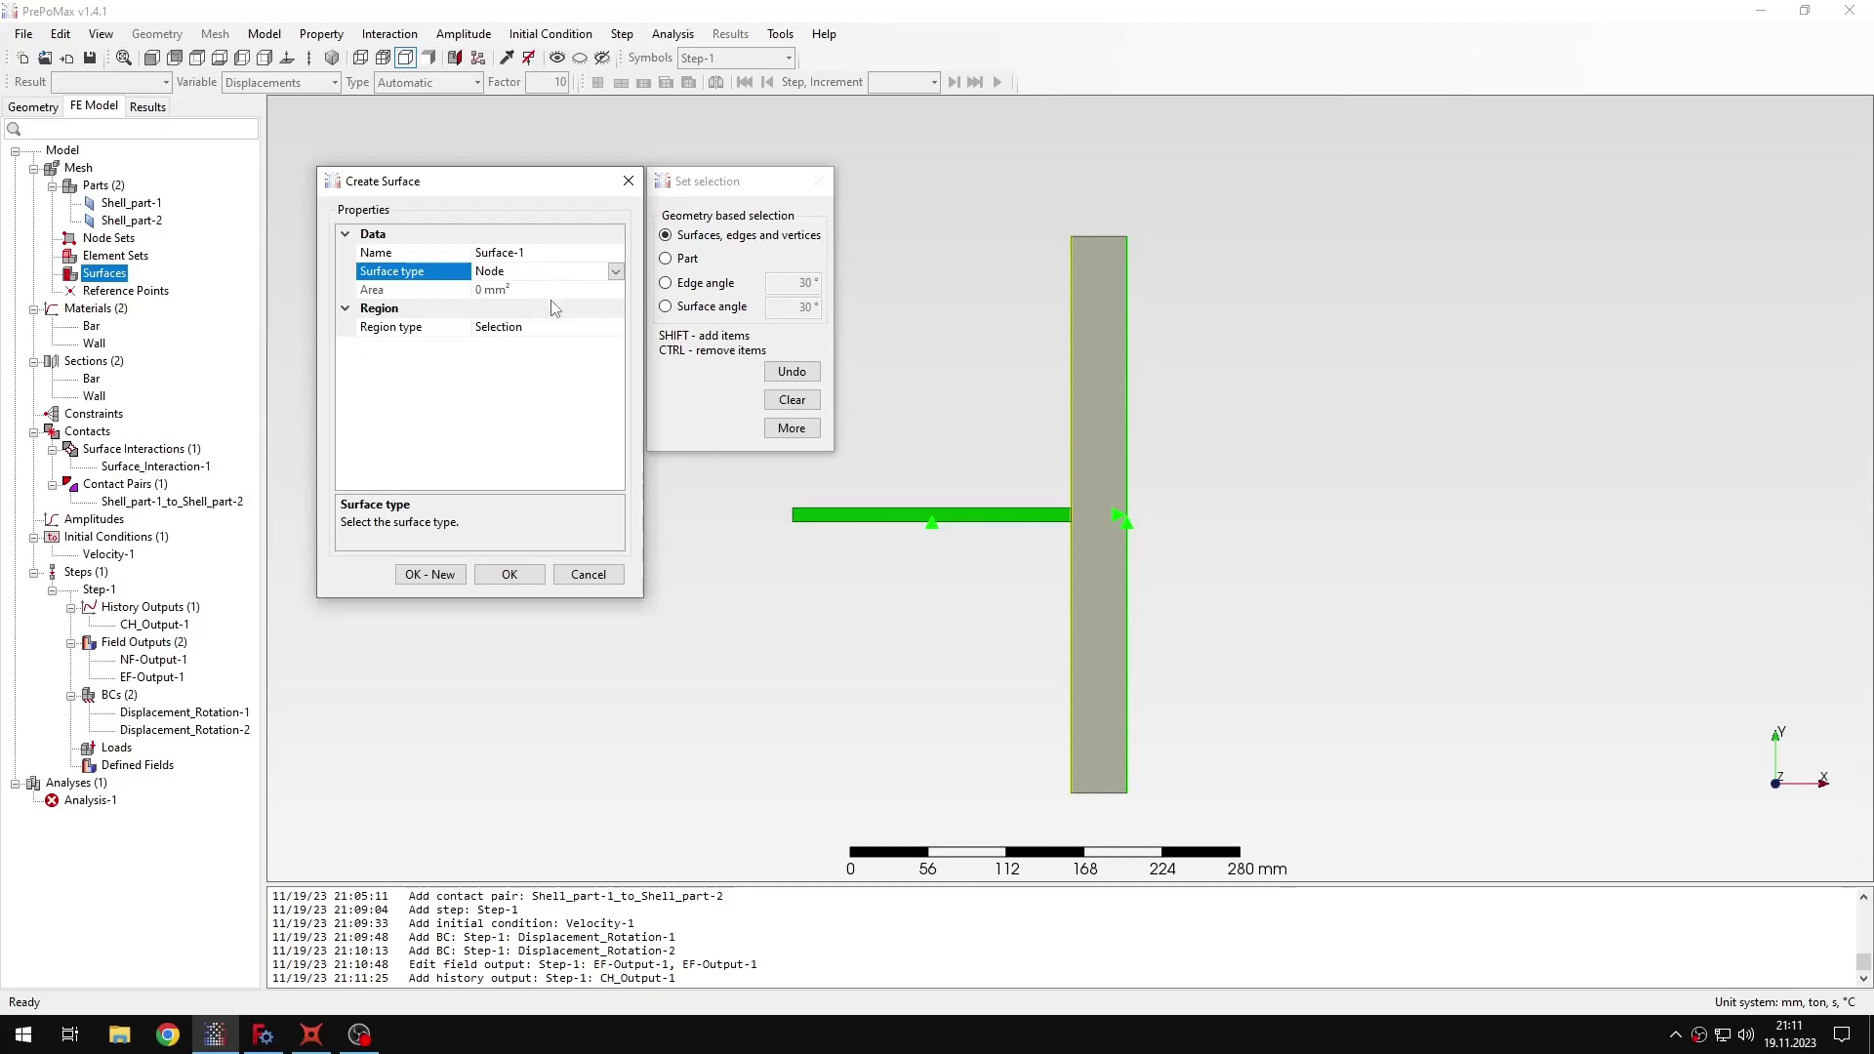
left_click(553, 329)
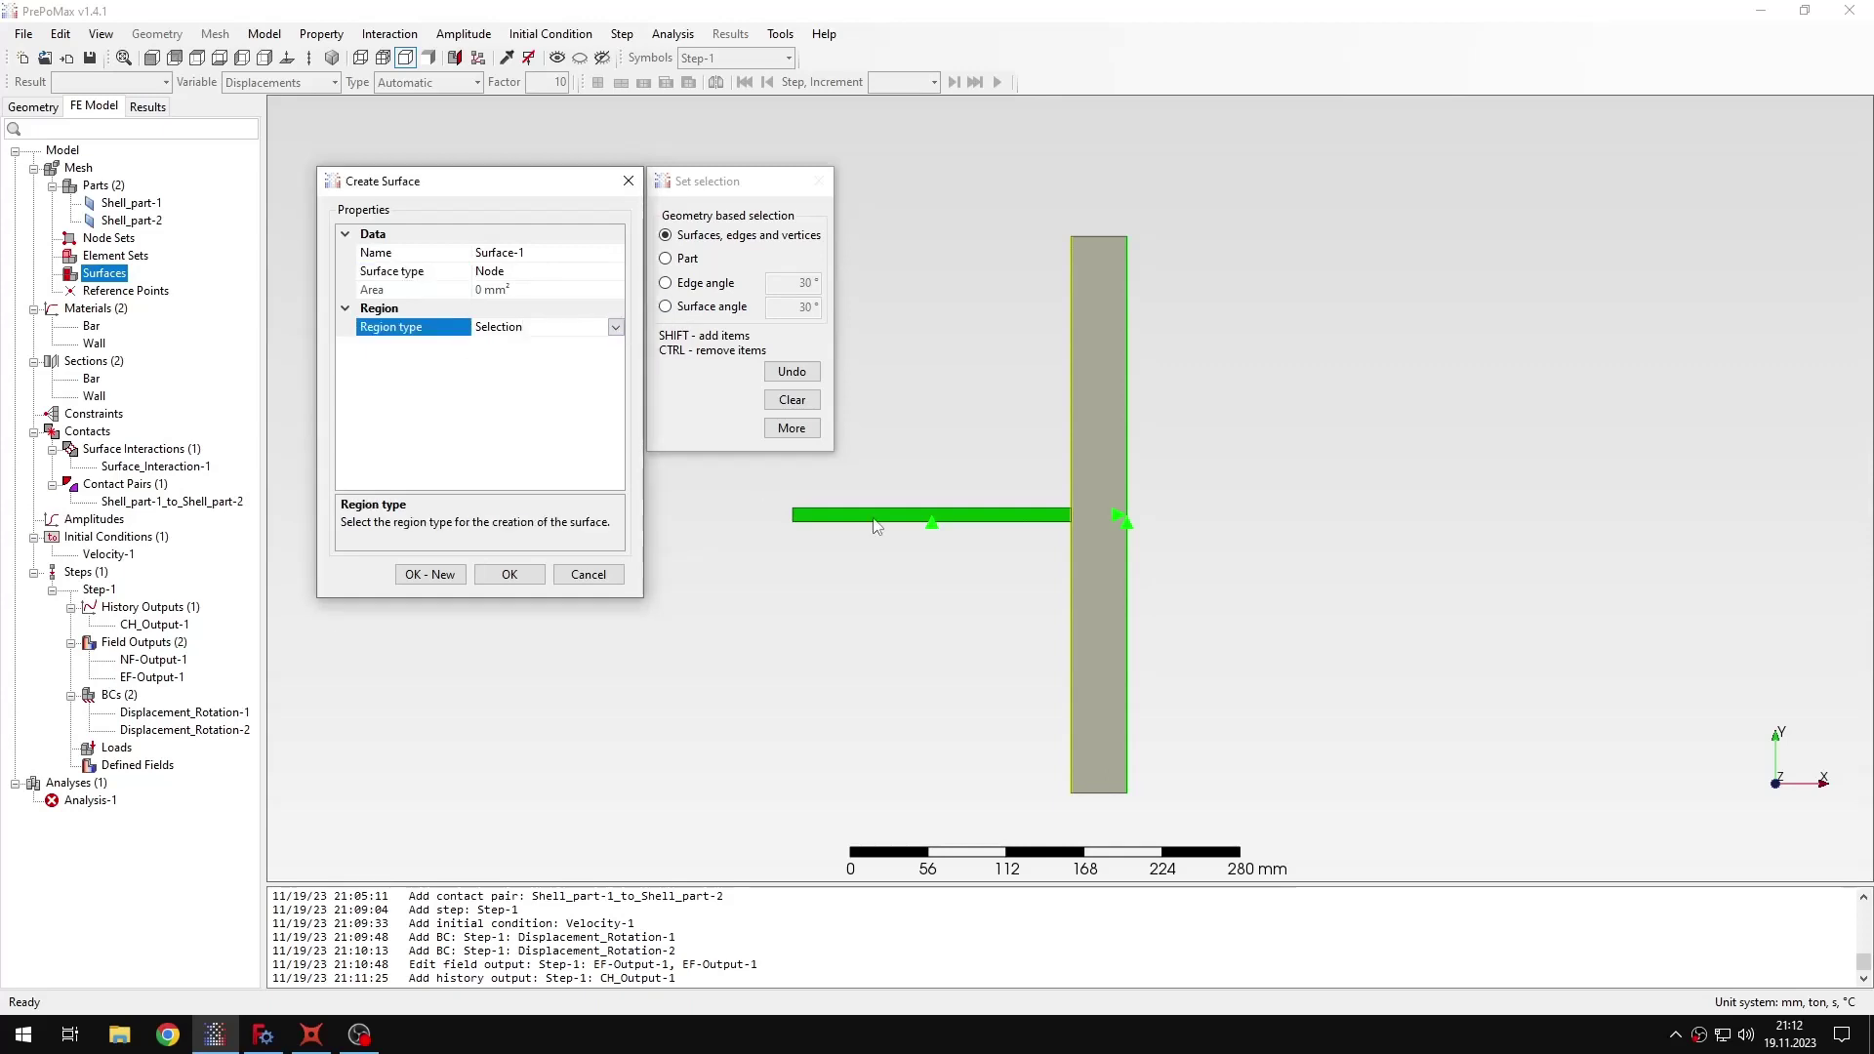
left_click(620, 578)
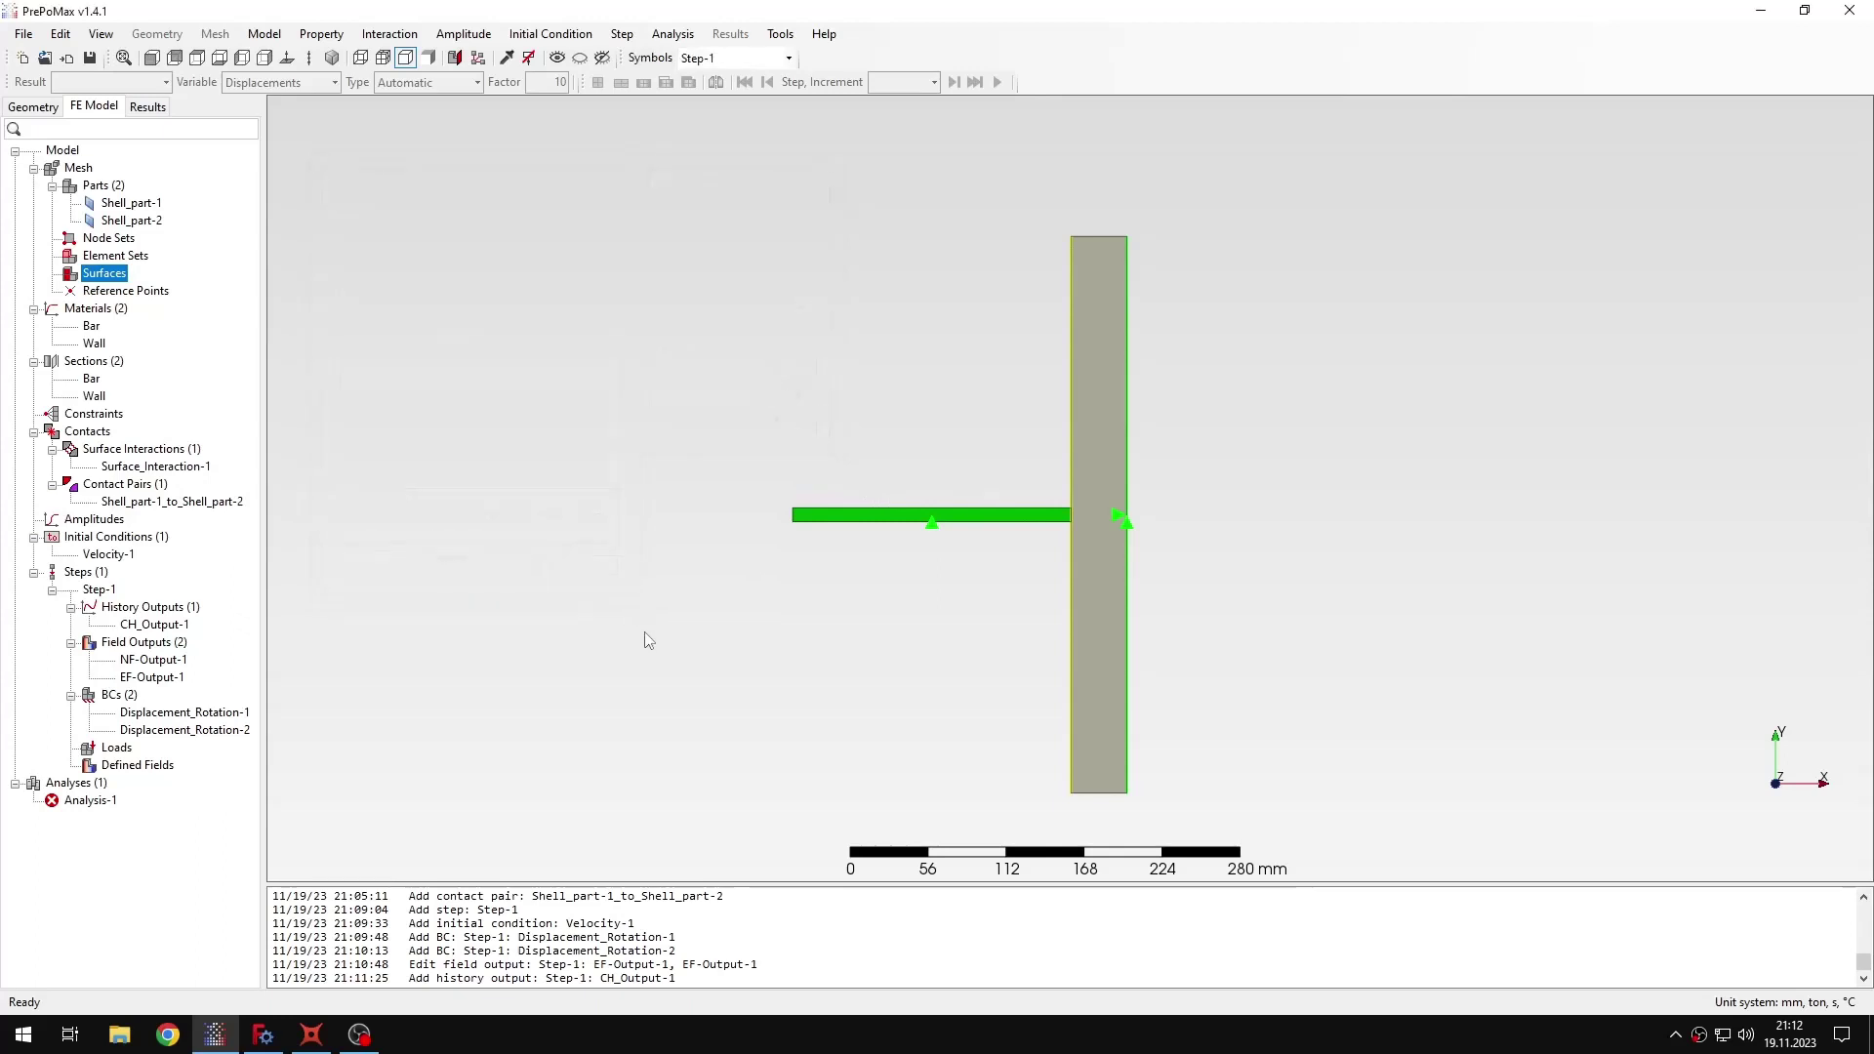
double_click(124, 559)
left_click(1046, 560)
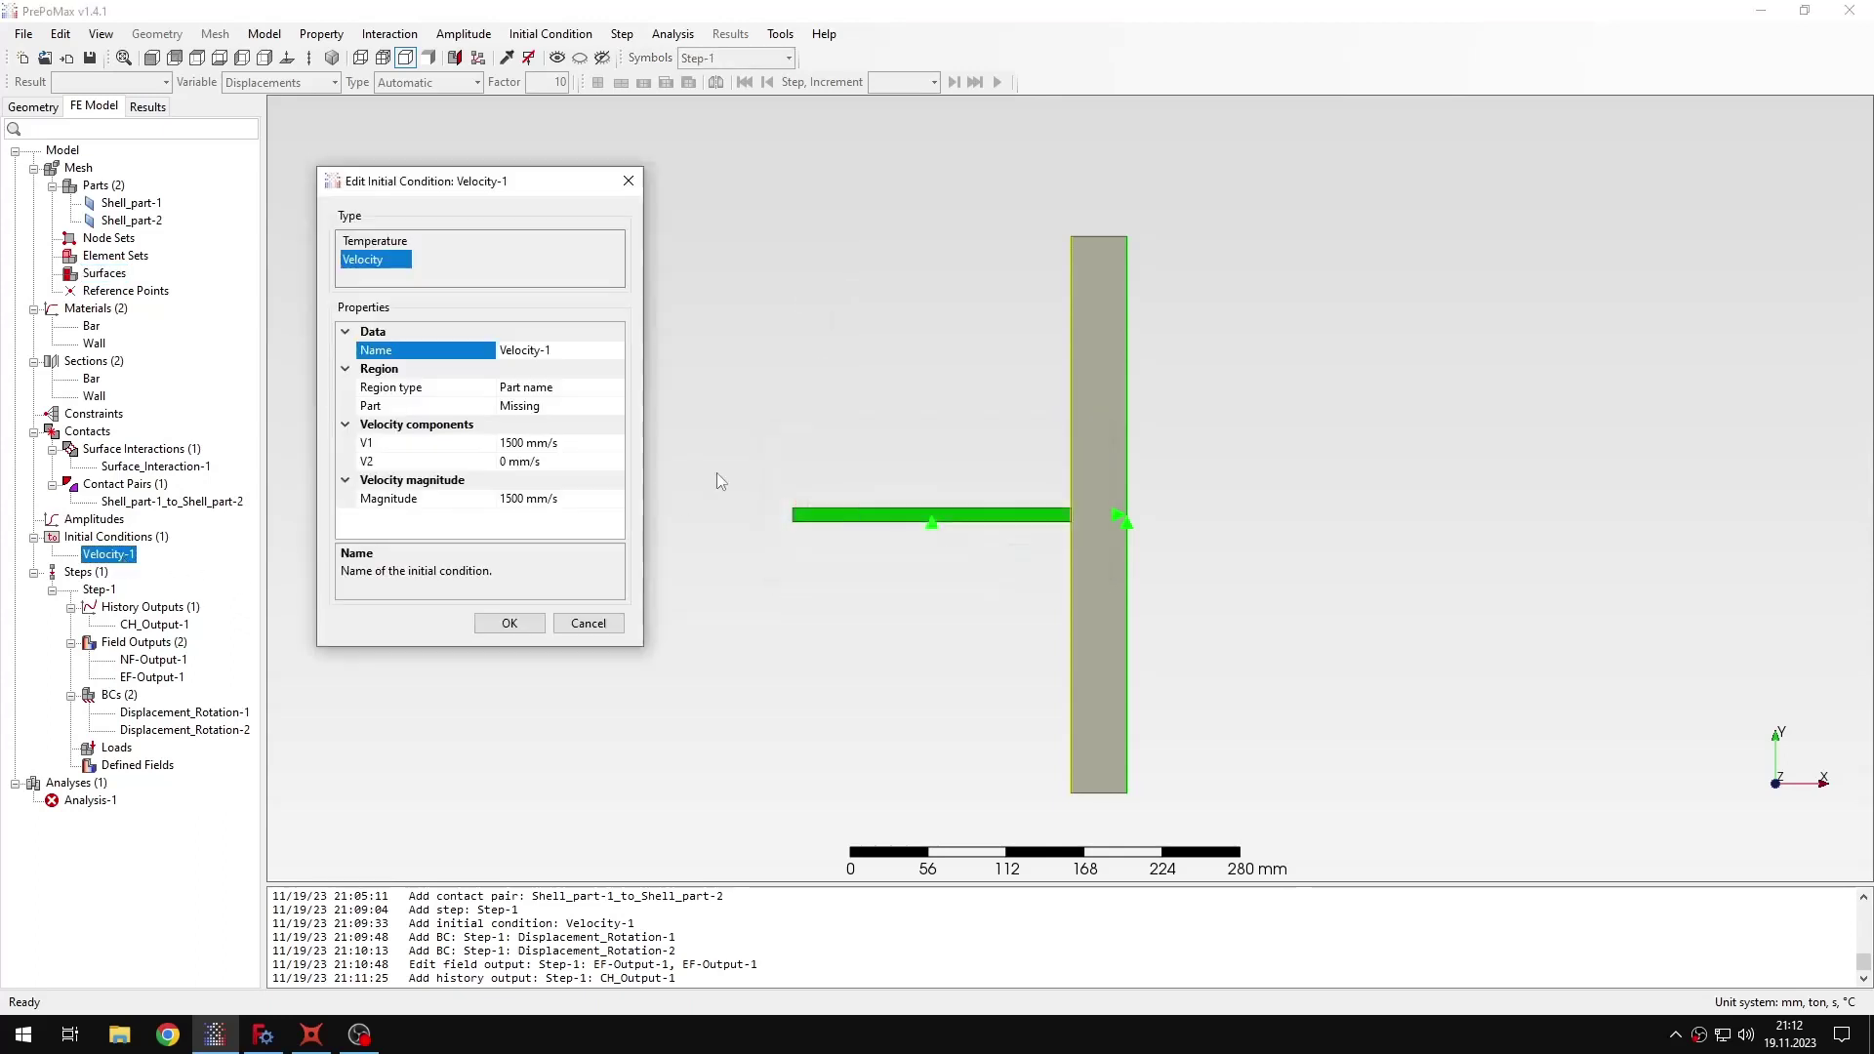
left_click(563, 406)
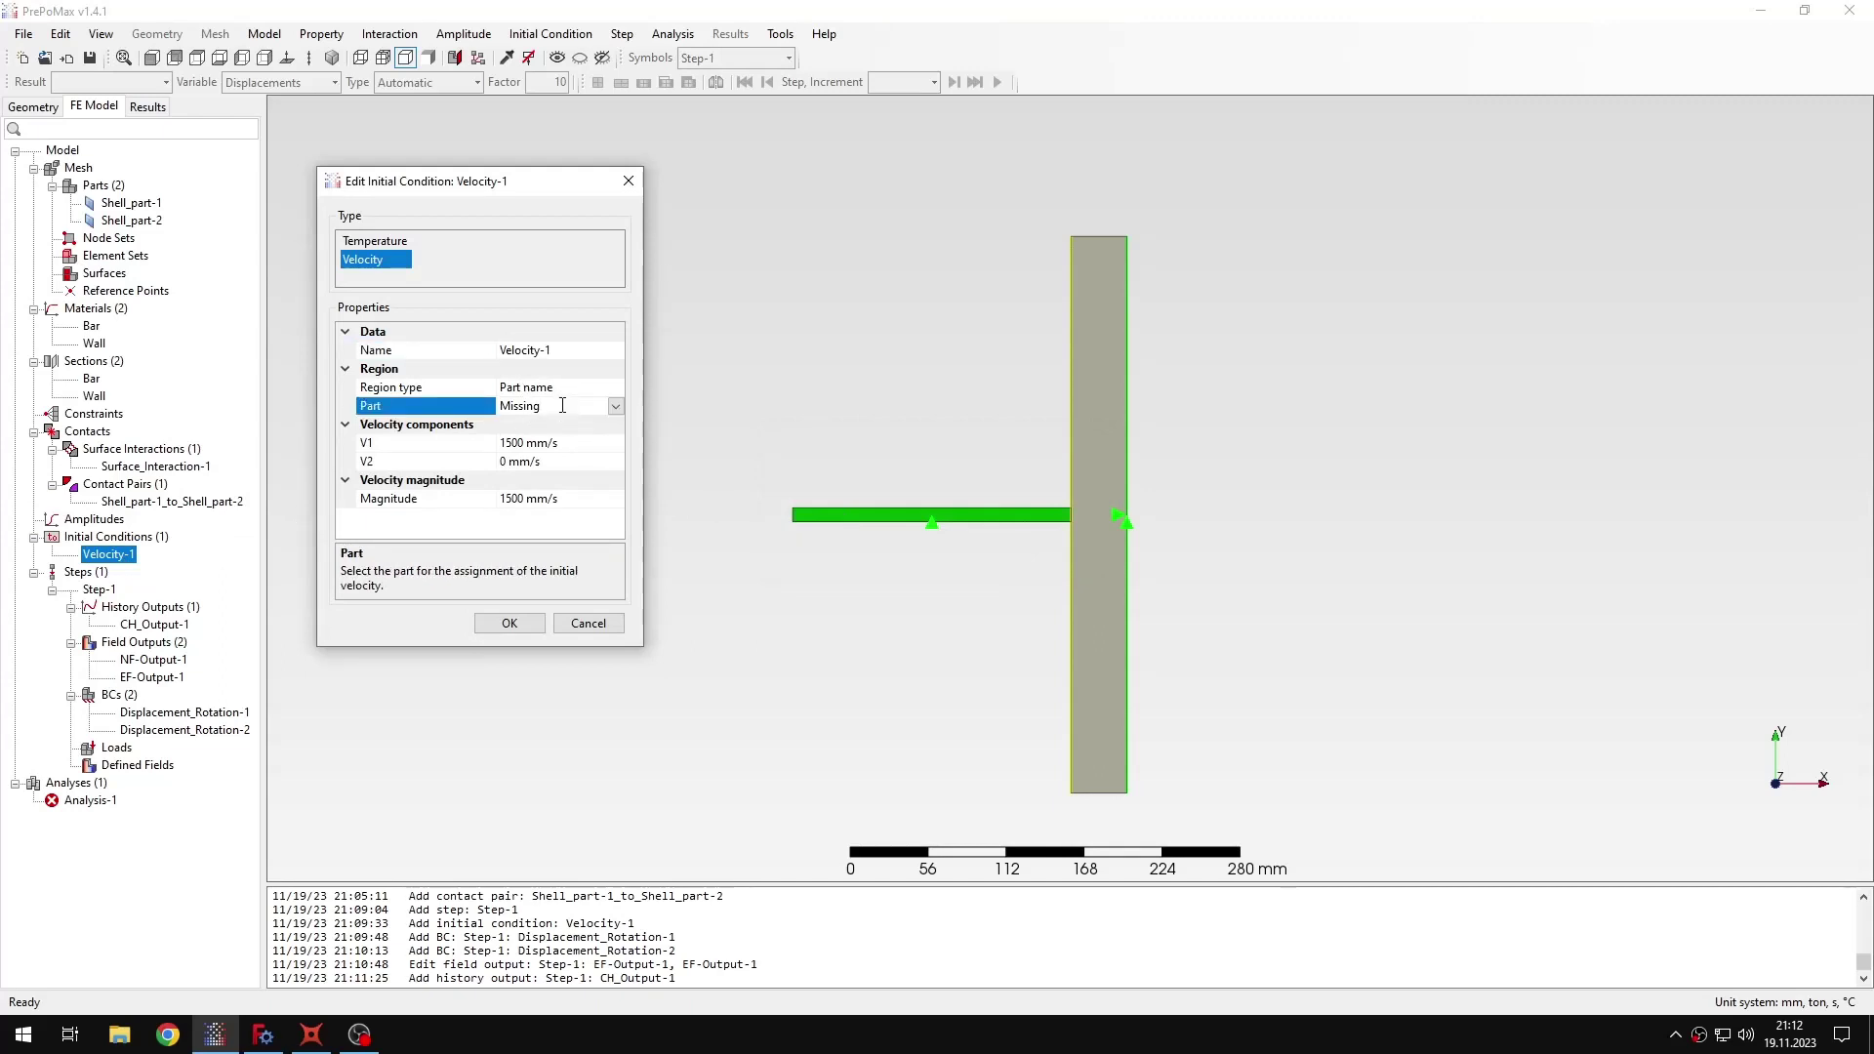
left_click(584, 388)
left_click(616, 387)
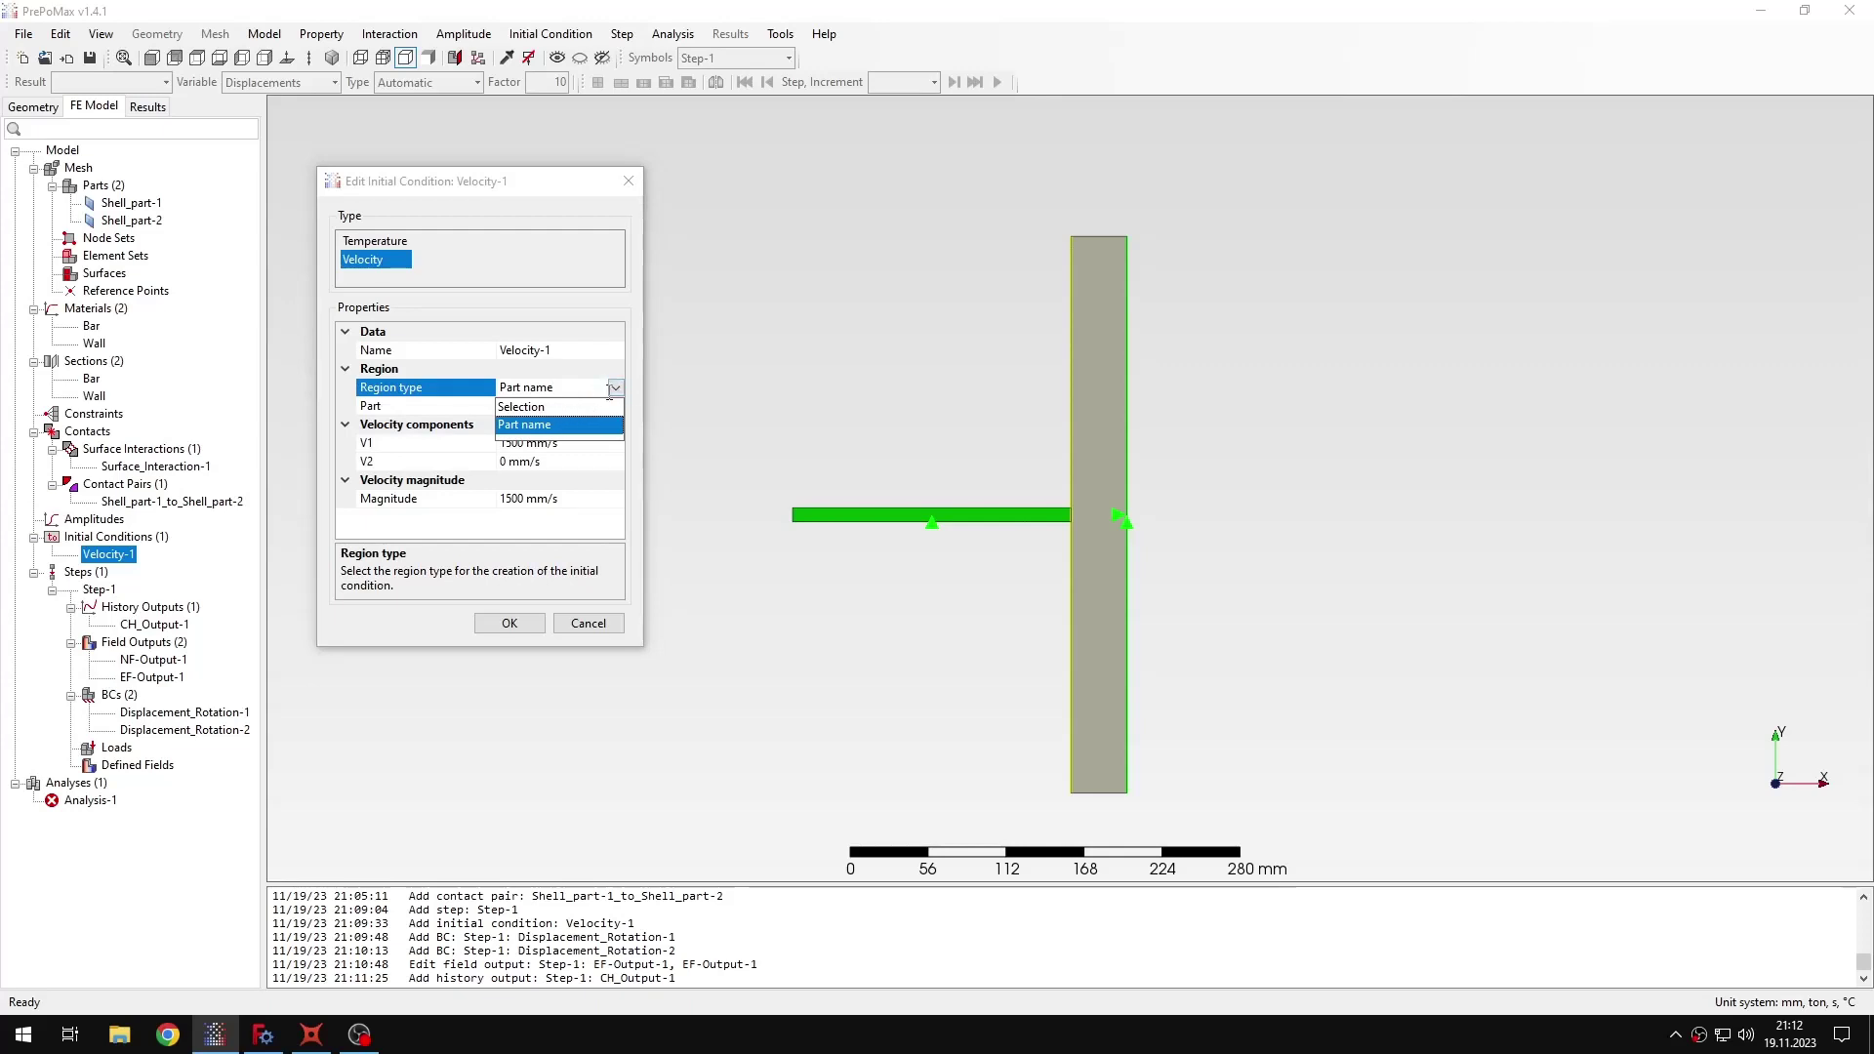
left_click(547, 425)
left_click(589, 623)
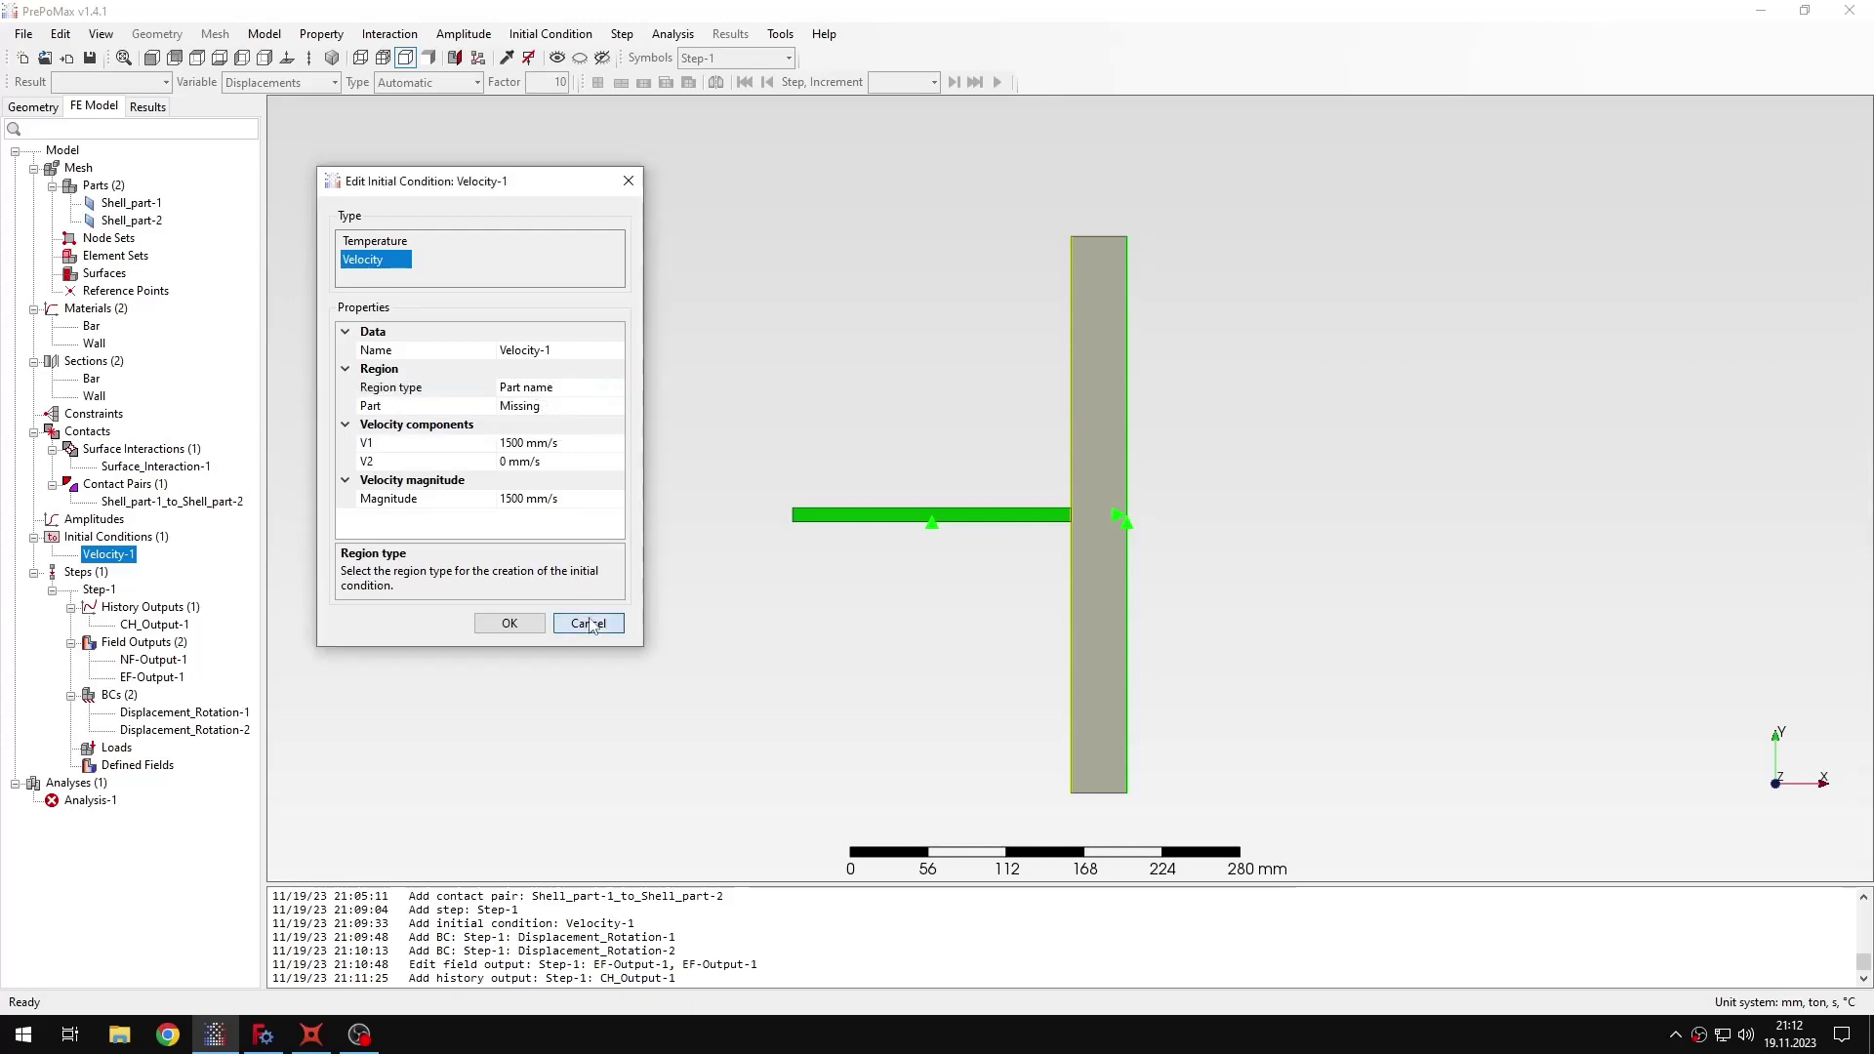
Create a temporary node set 'vel' from the bar part.
double_click(107, 238)
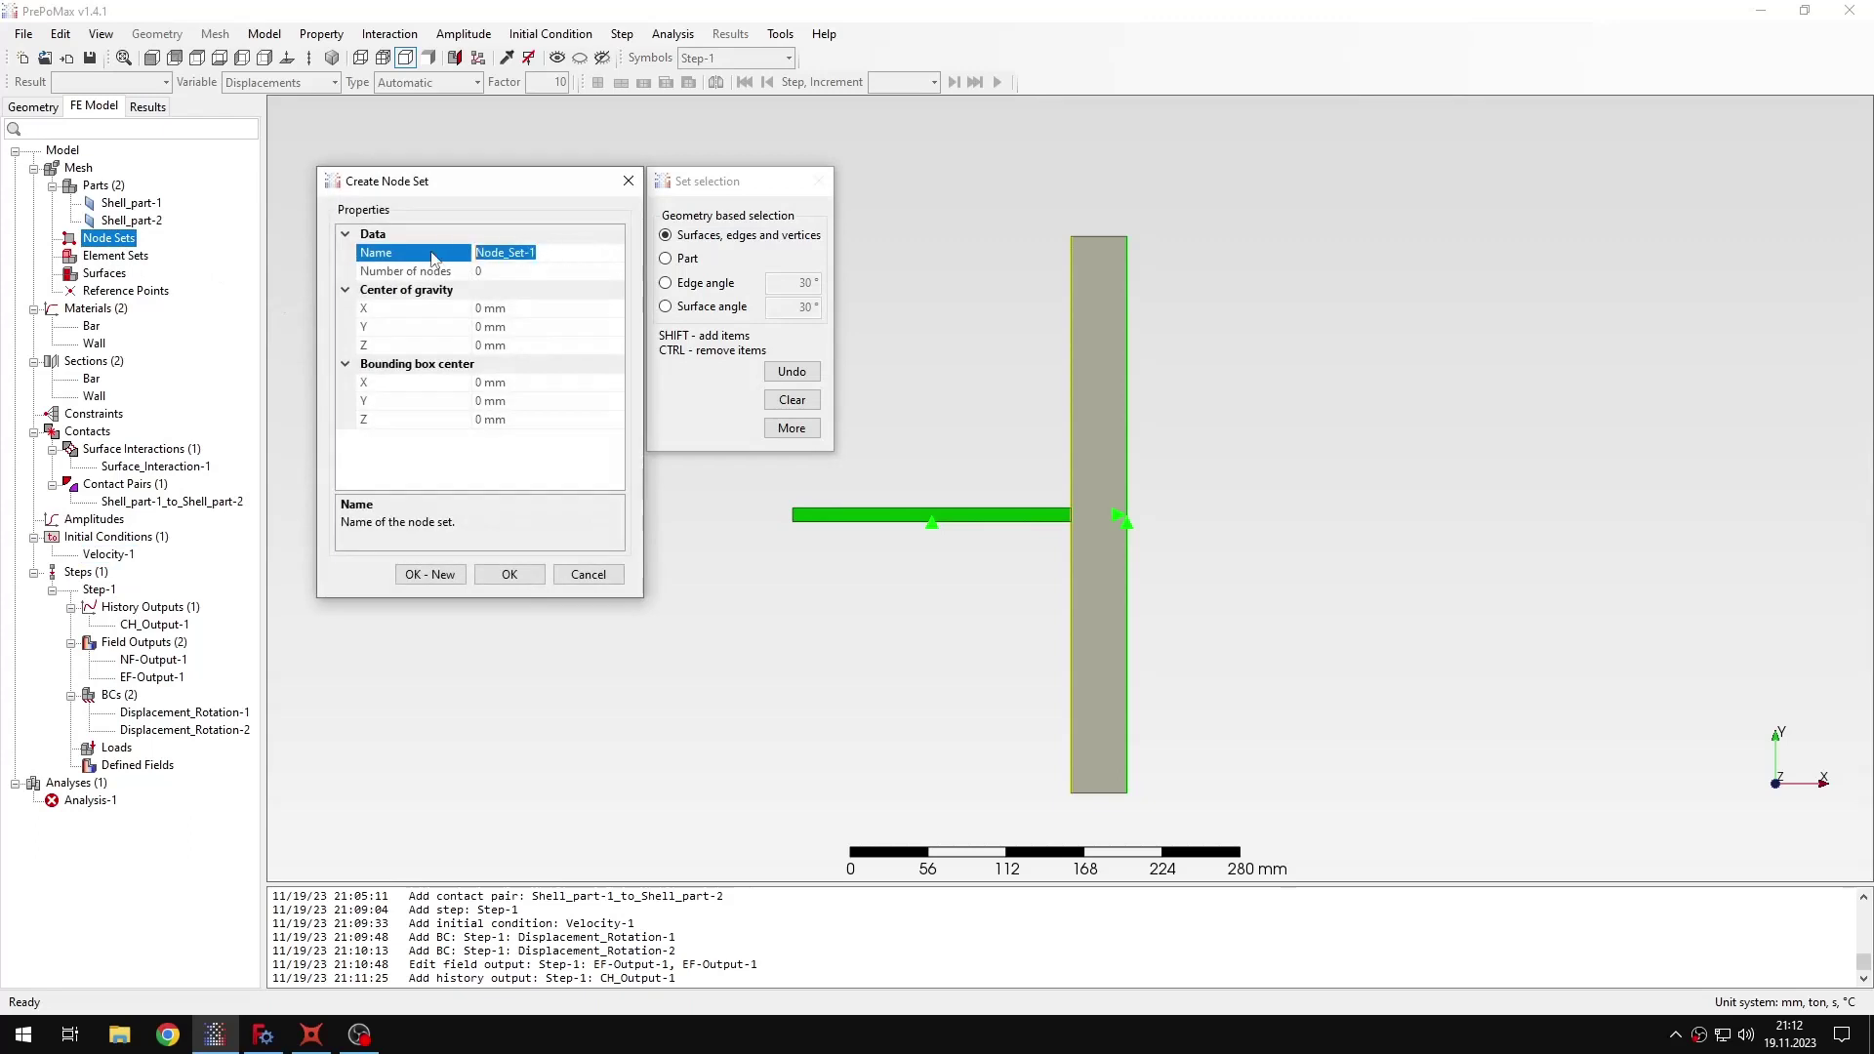
type("vel")
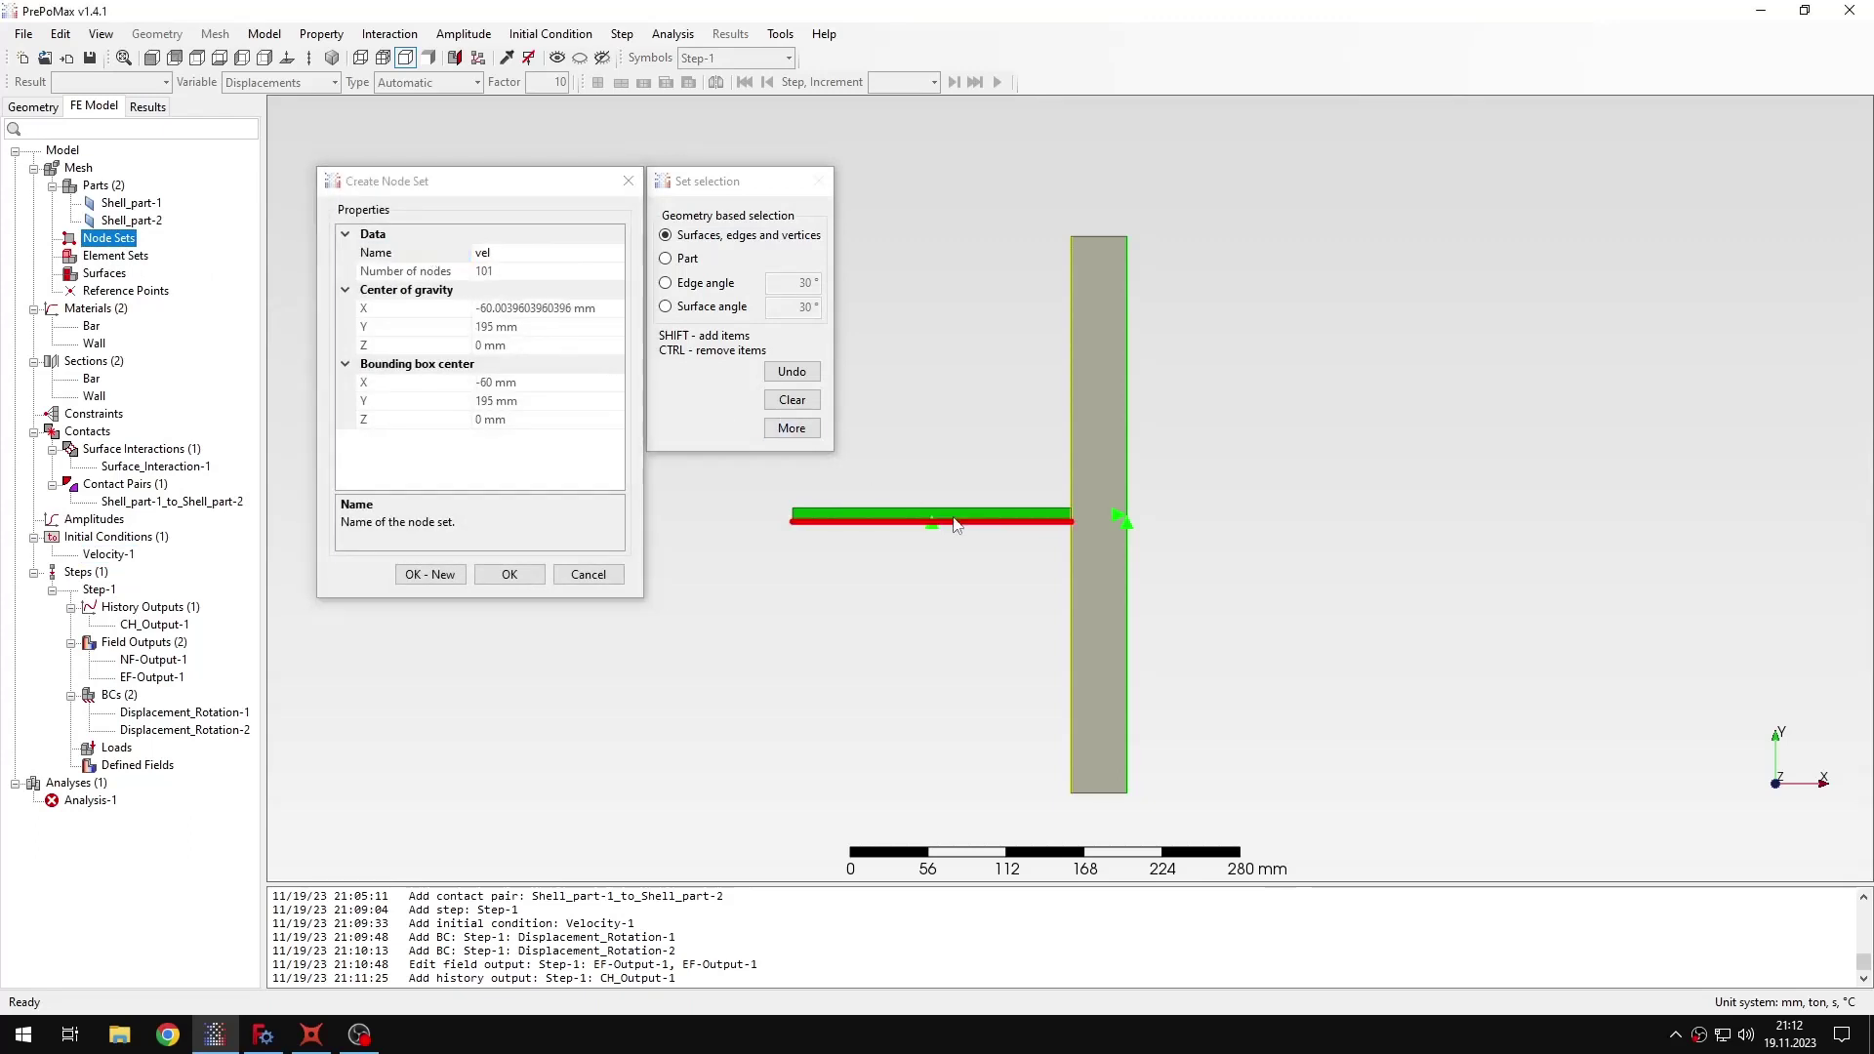
left_click(665, 258)
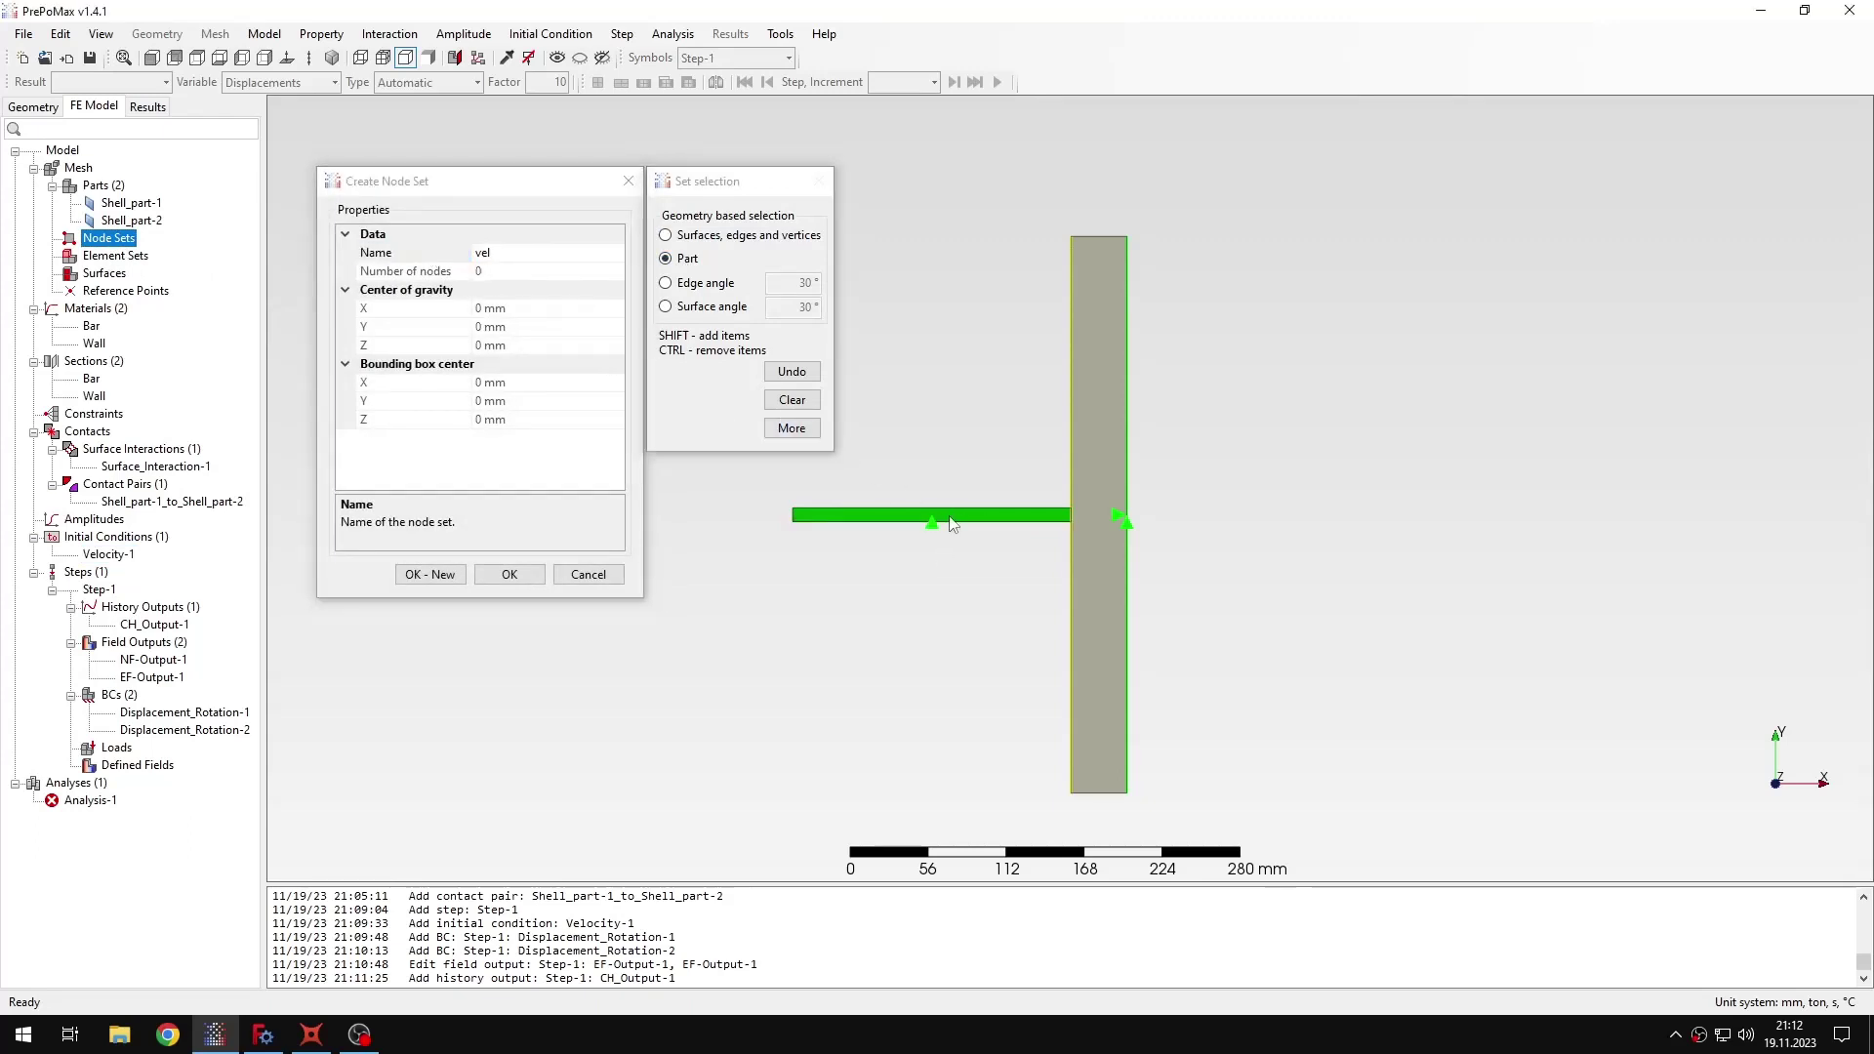
key("Return")
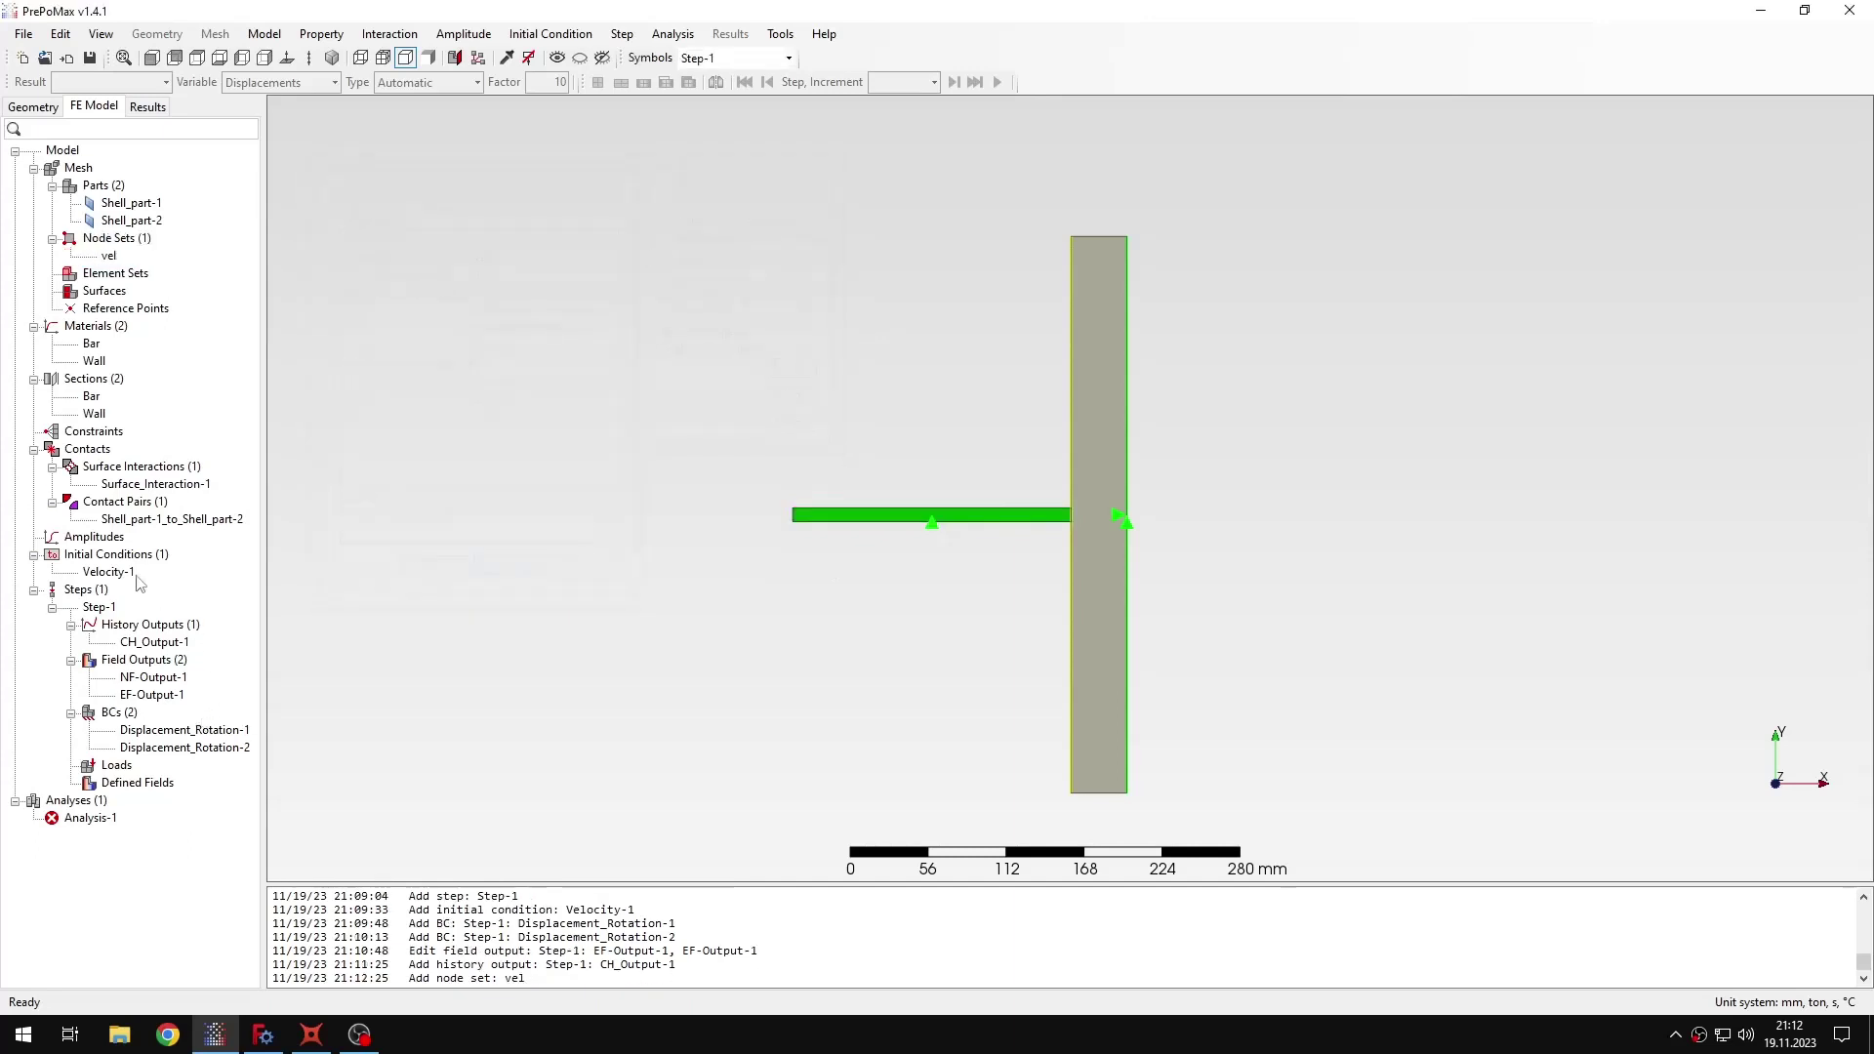
Reassign Velocity-1 to region type Part name with part Shell_part-2.
left_click(124, 574)
double_click(124, 574)
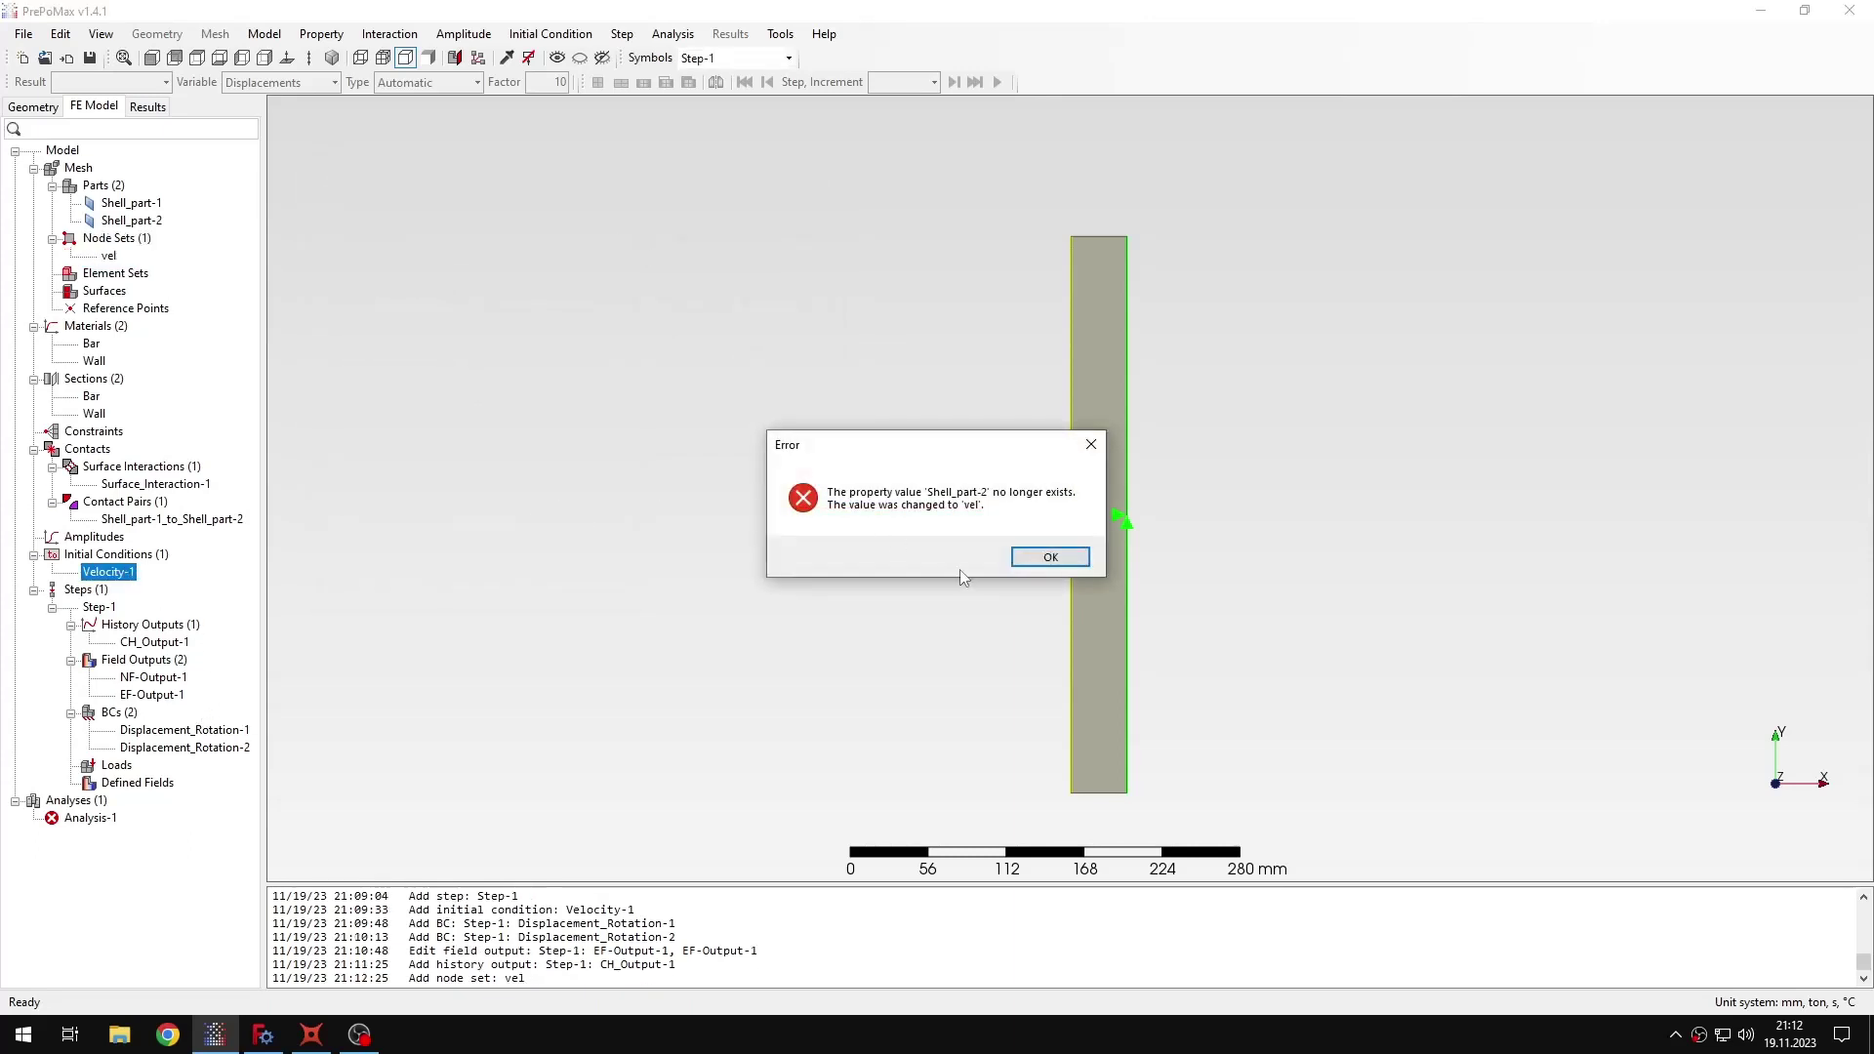
left_click(1050, 548)
left_click(576, 388)
left_click(616, 387)
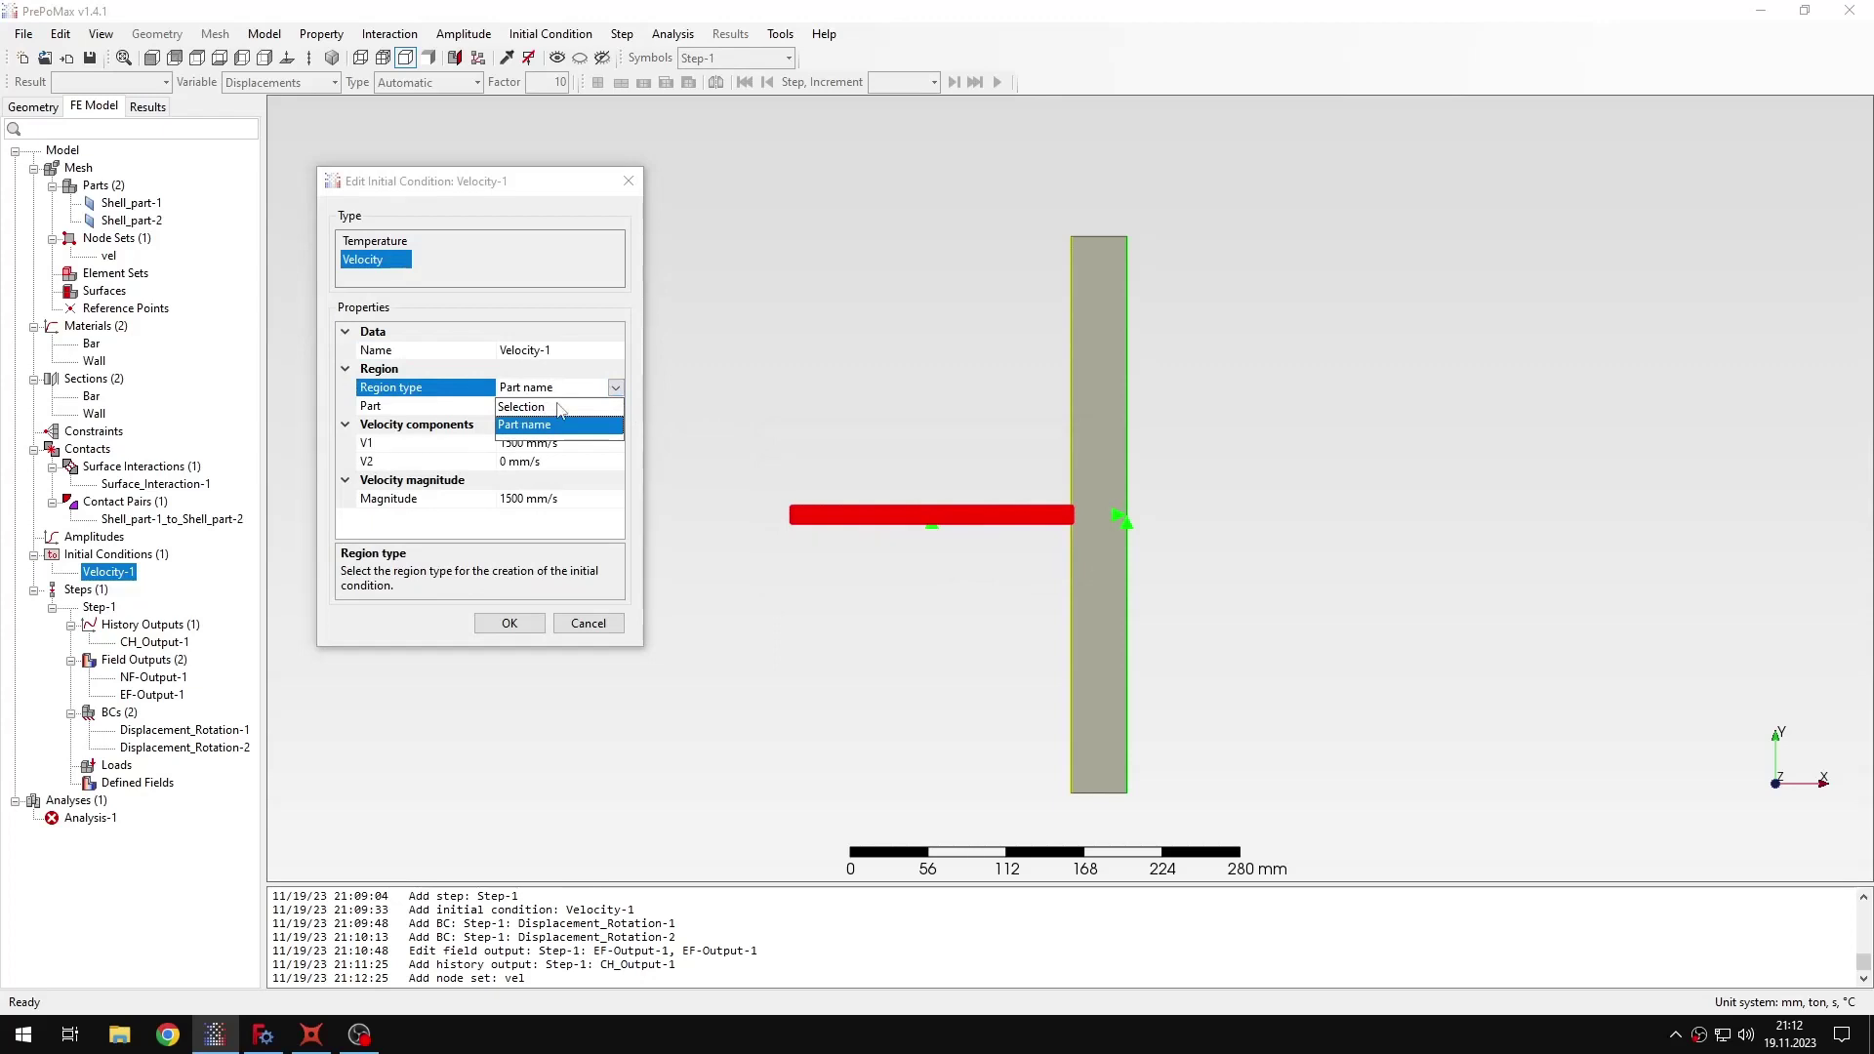
left_click(528, 425)
left_click(616, 387)
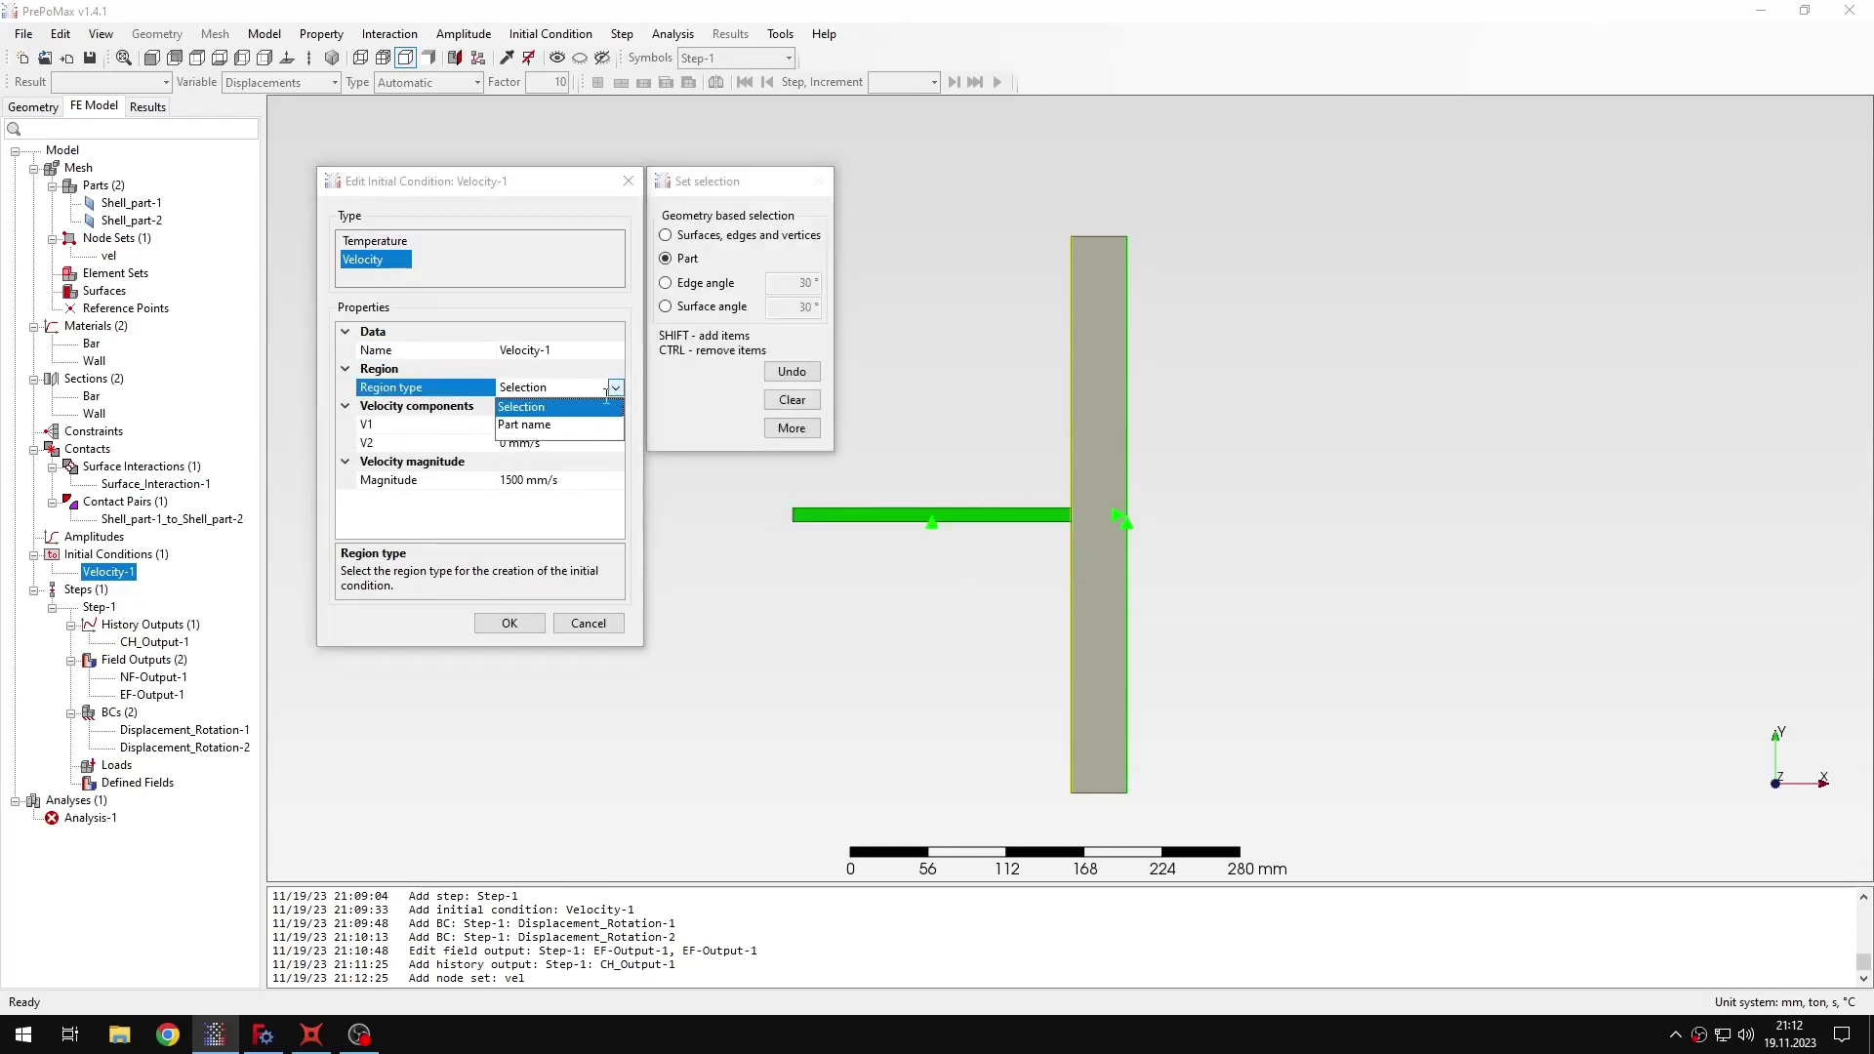
left_click(552, 427)
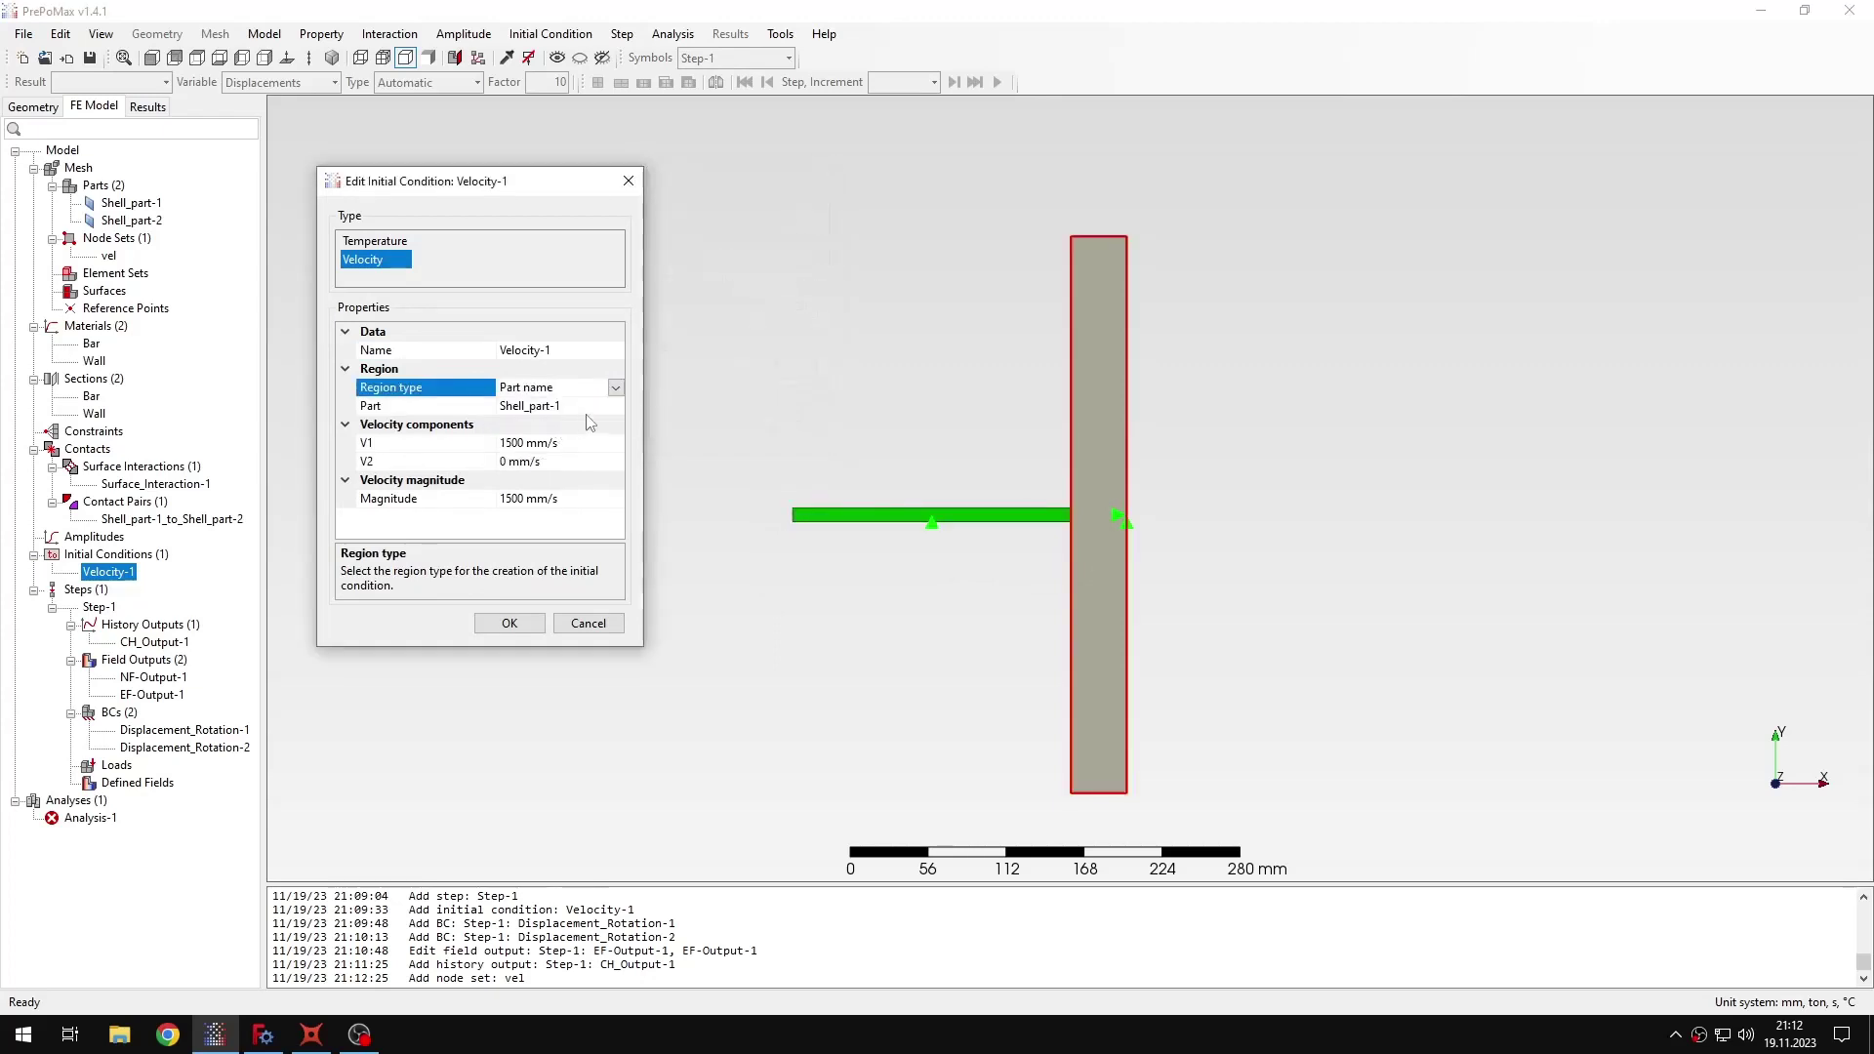
left_click(608, 406)
left_click(616, 406)
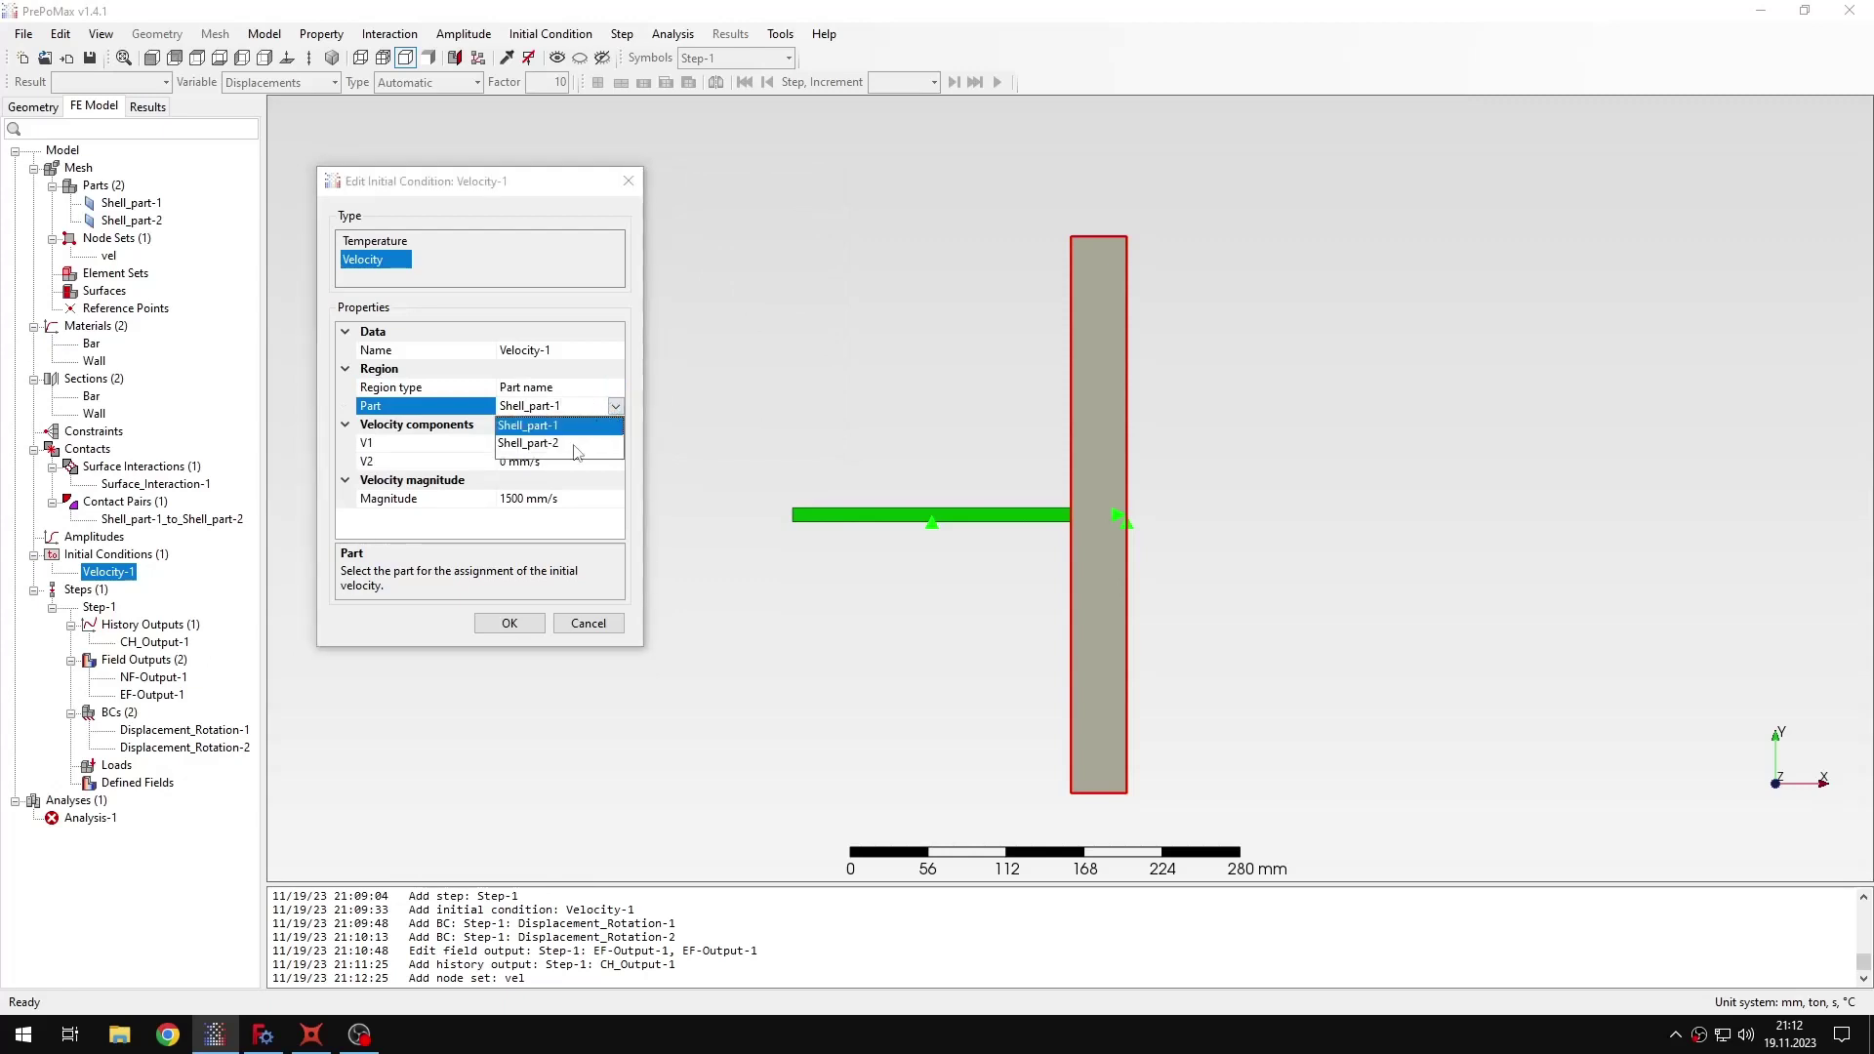
left_click(578, 444)
left_click(510, 623)
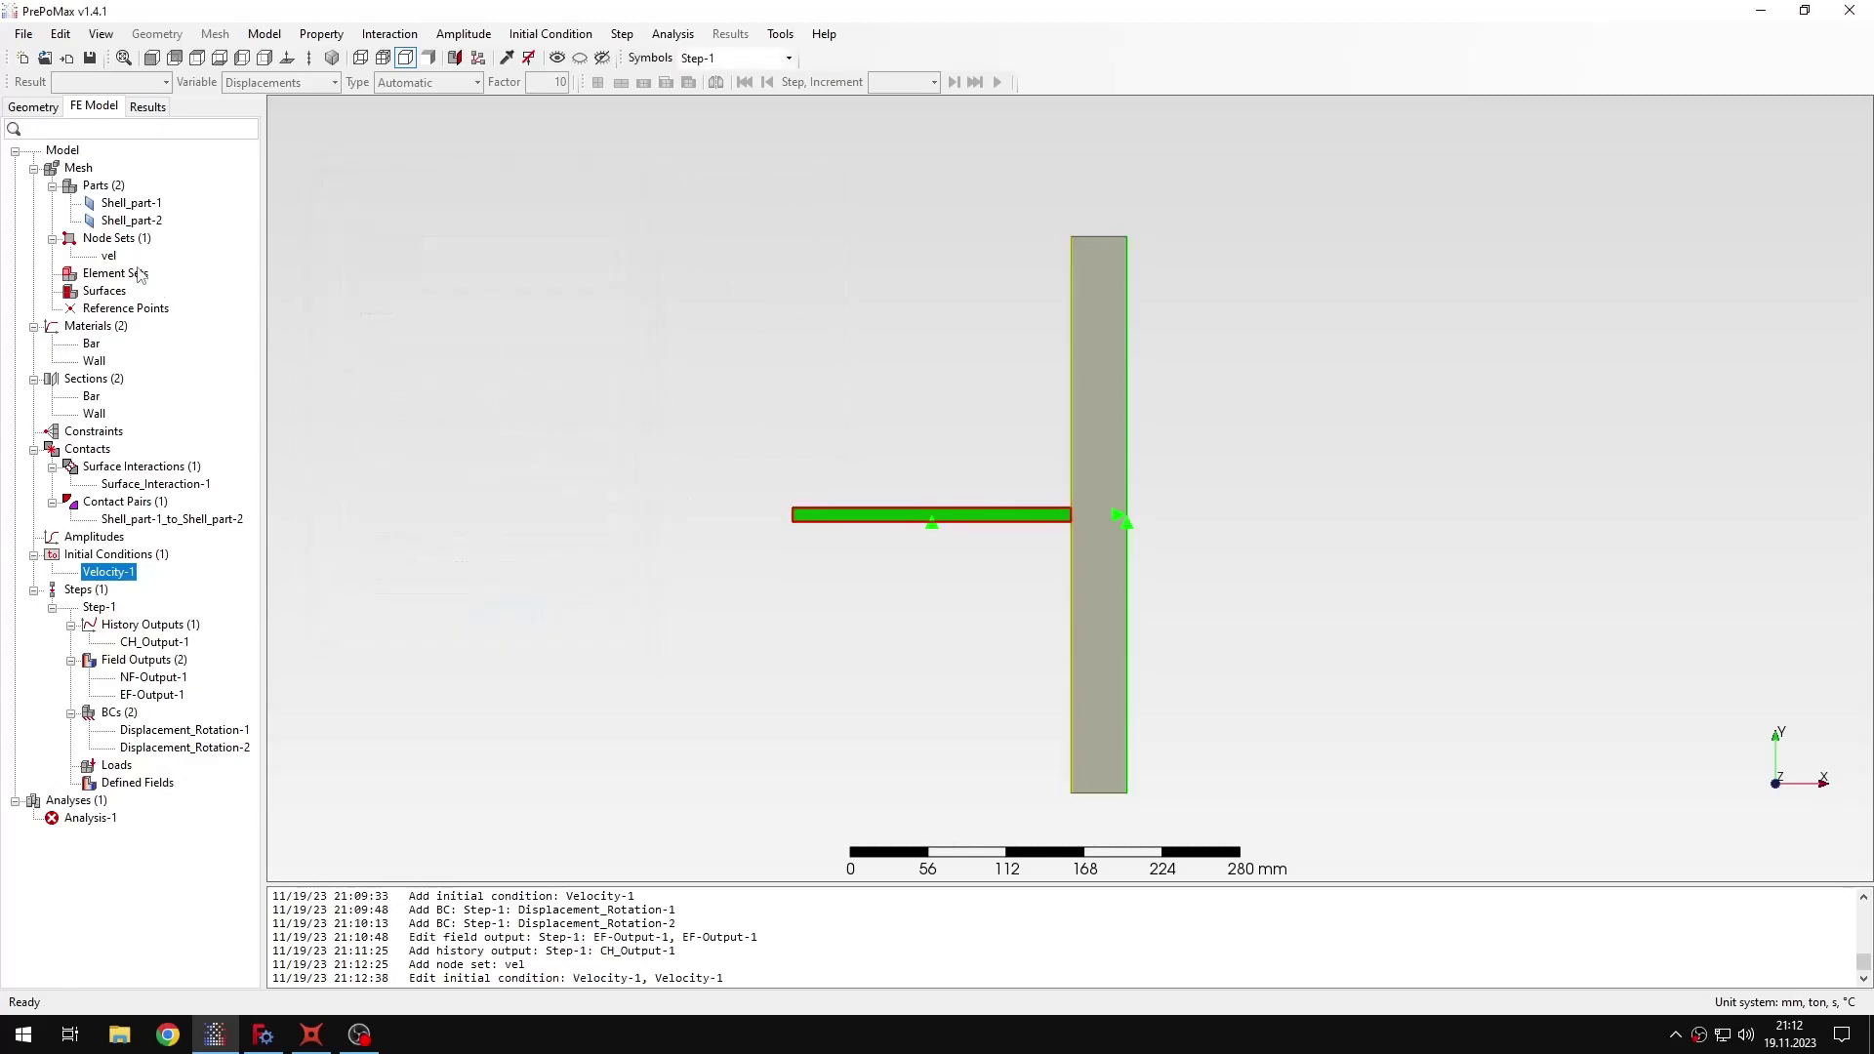
Delete the temporary node set vel.
right_click(108, 255)
left_click(219, 367)
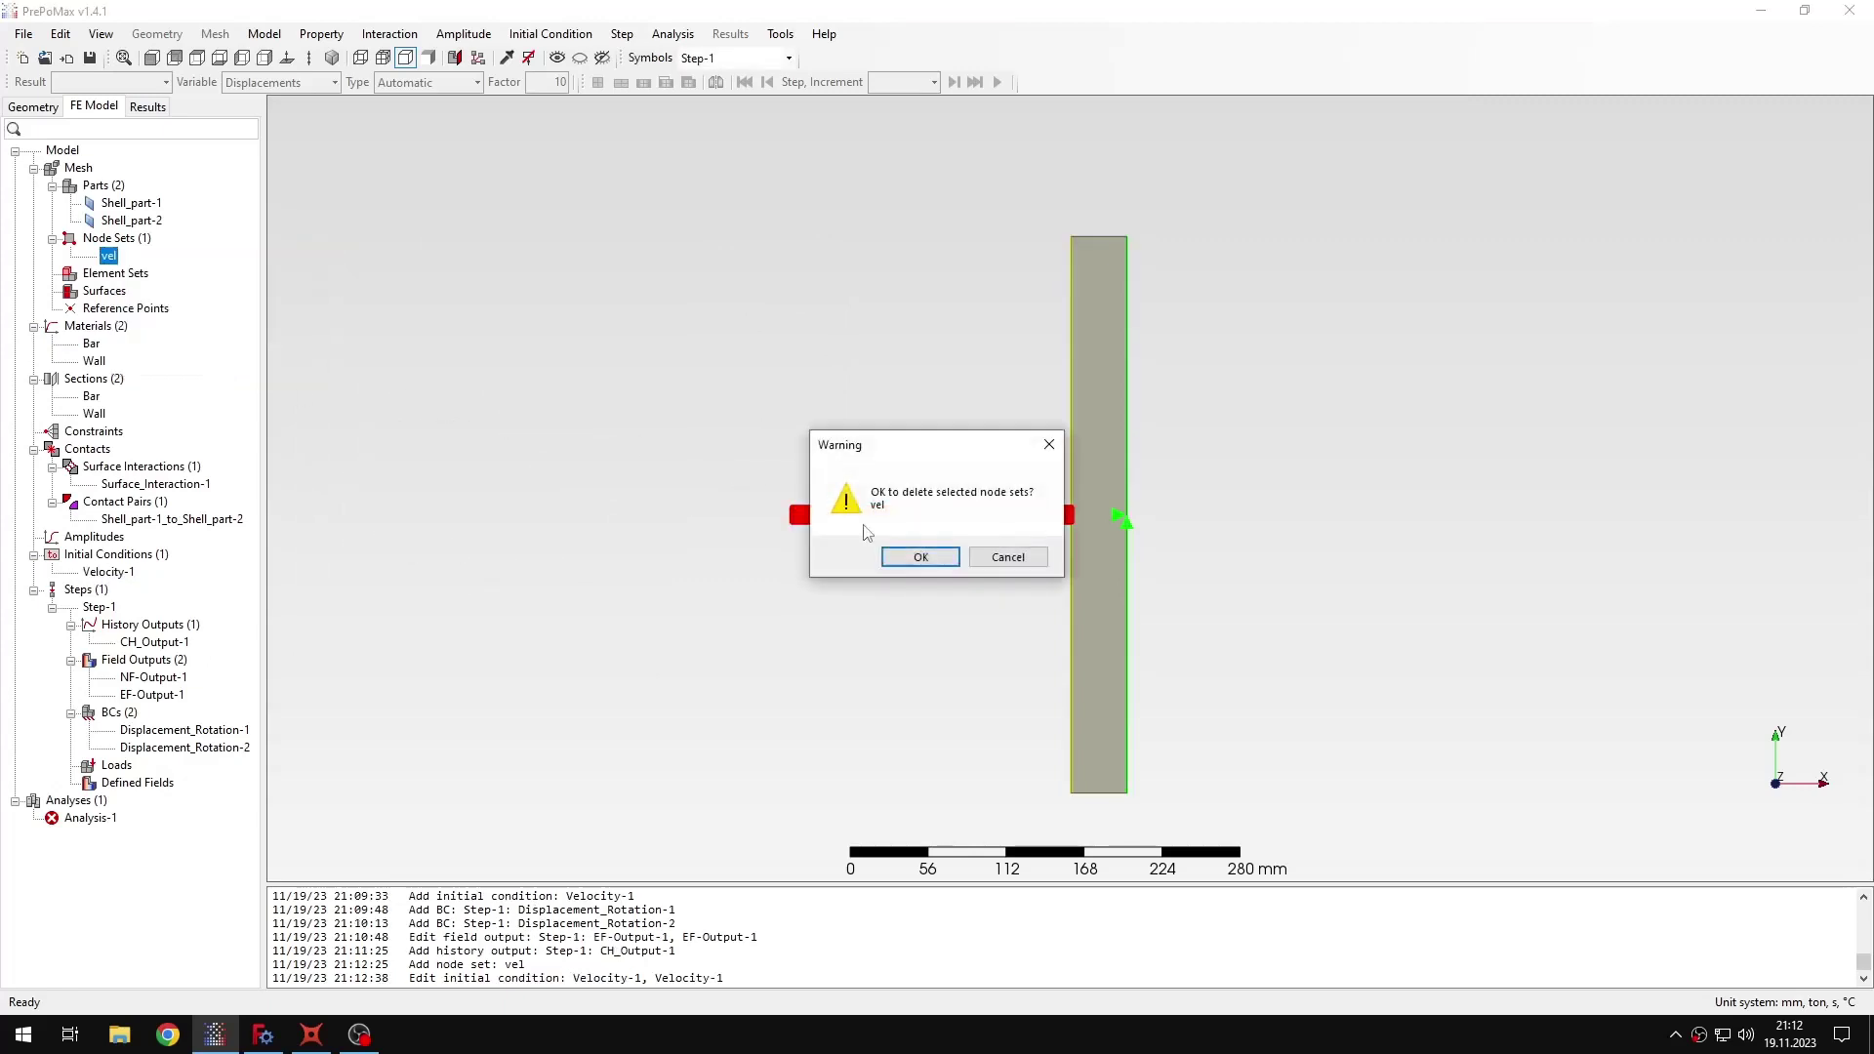
left_click(915, 554)
left_click(265, 33)
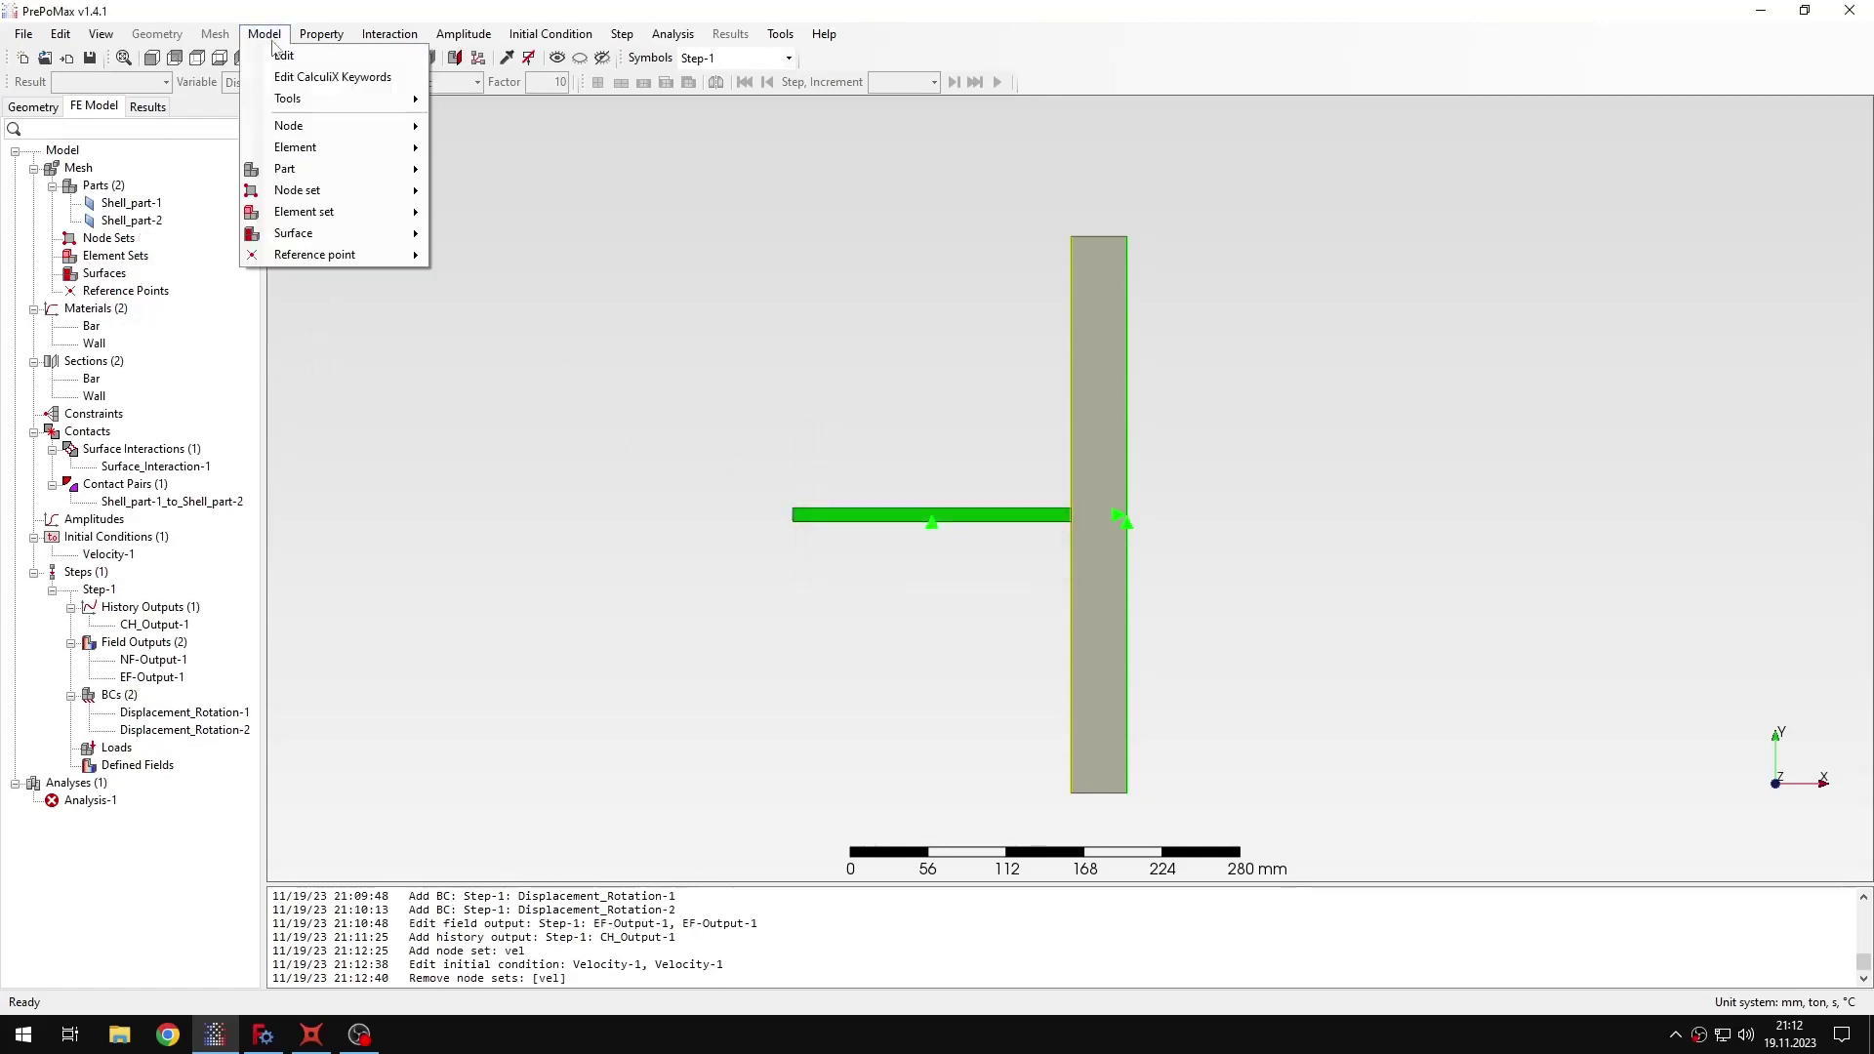
Copy the Shell_part-2_fromEl set name from Velocity-1's CalculiX keyword text.
left_click(322, 76)
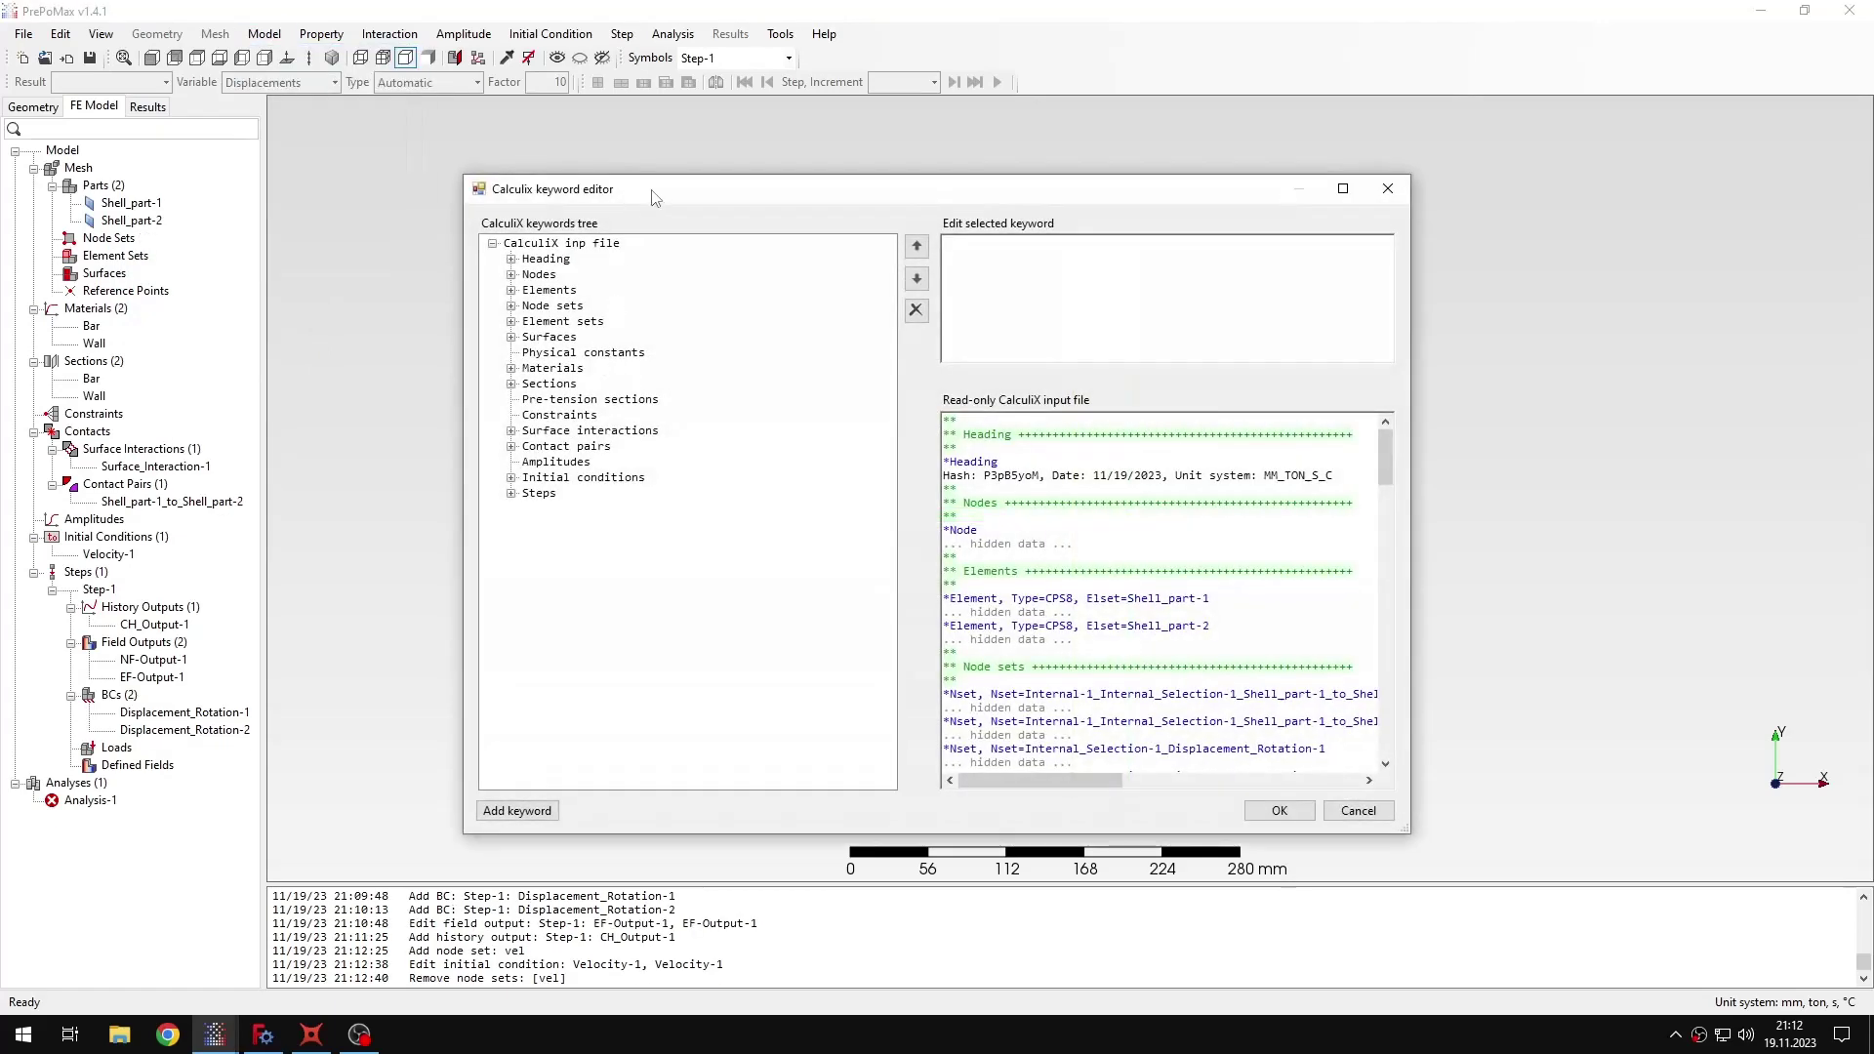
left_click_drag(650, 190, 411, 169)
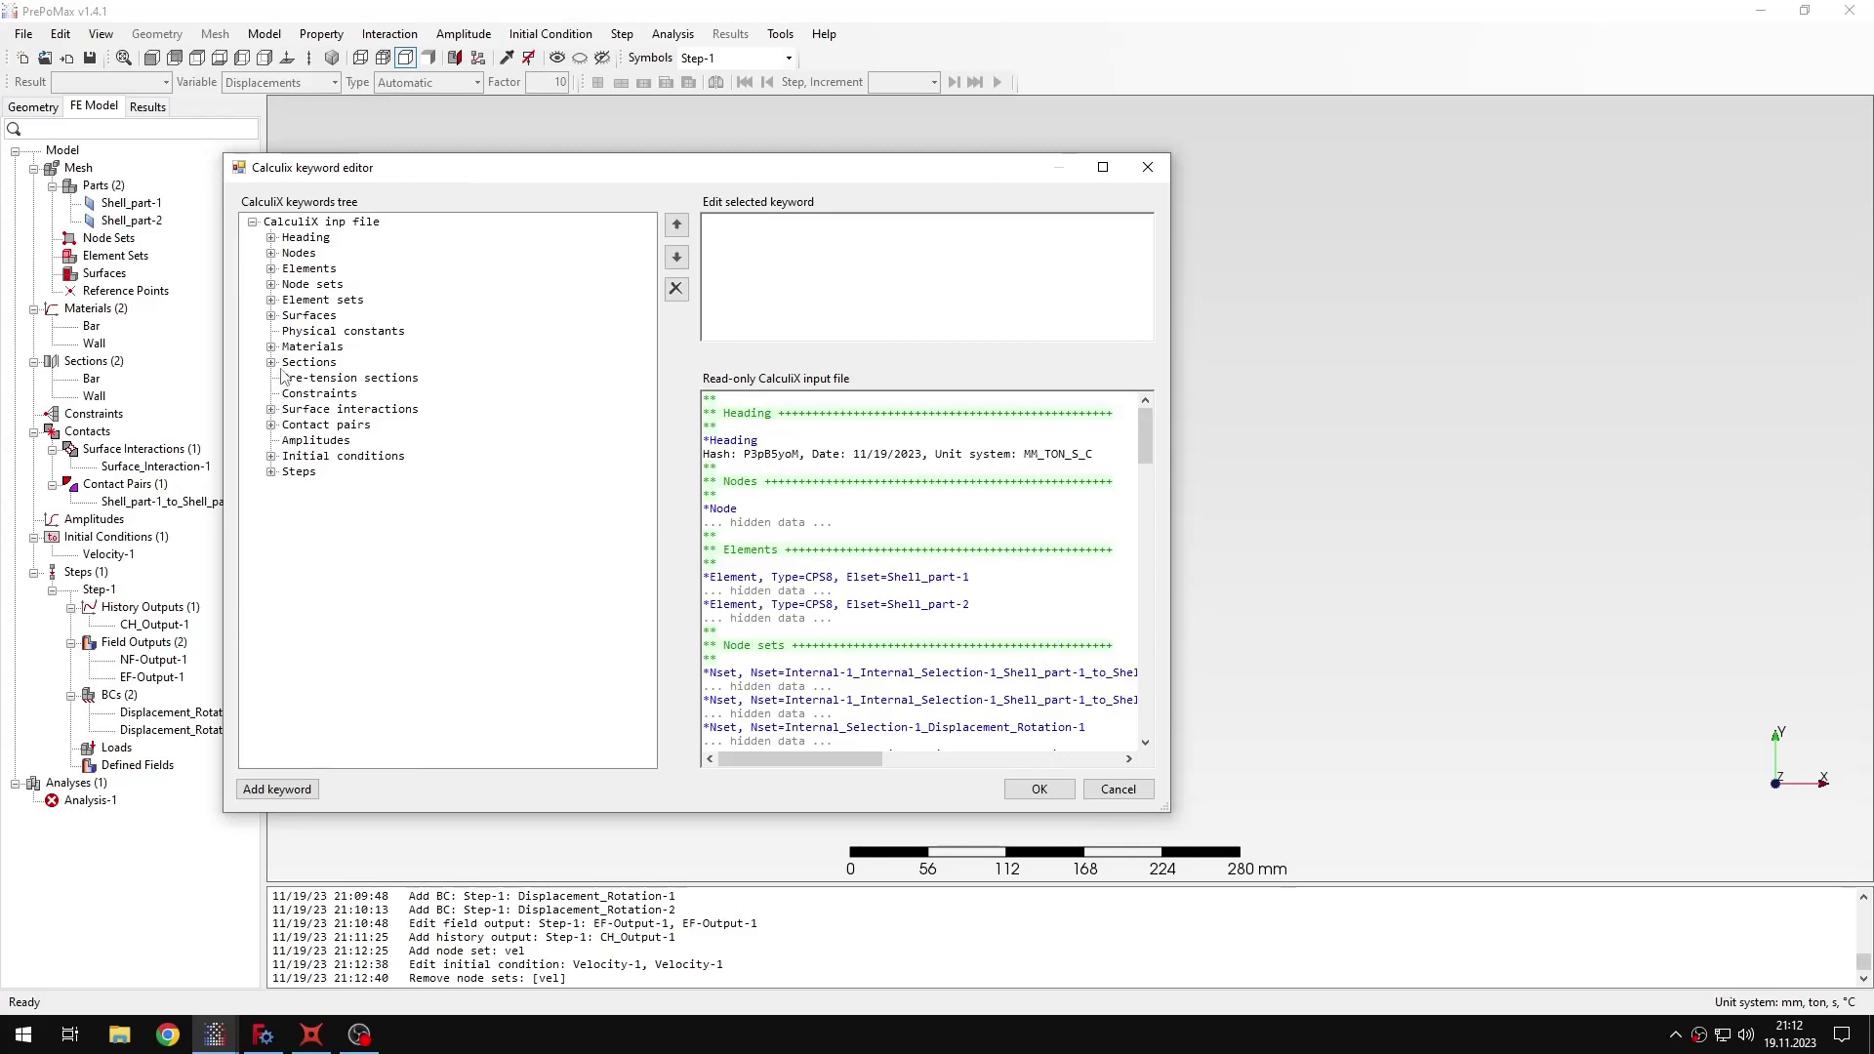
left_click(271, 456)
left_click(327, 473)
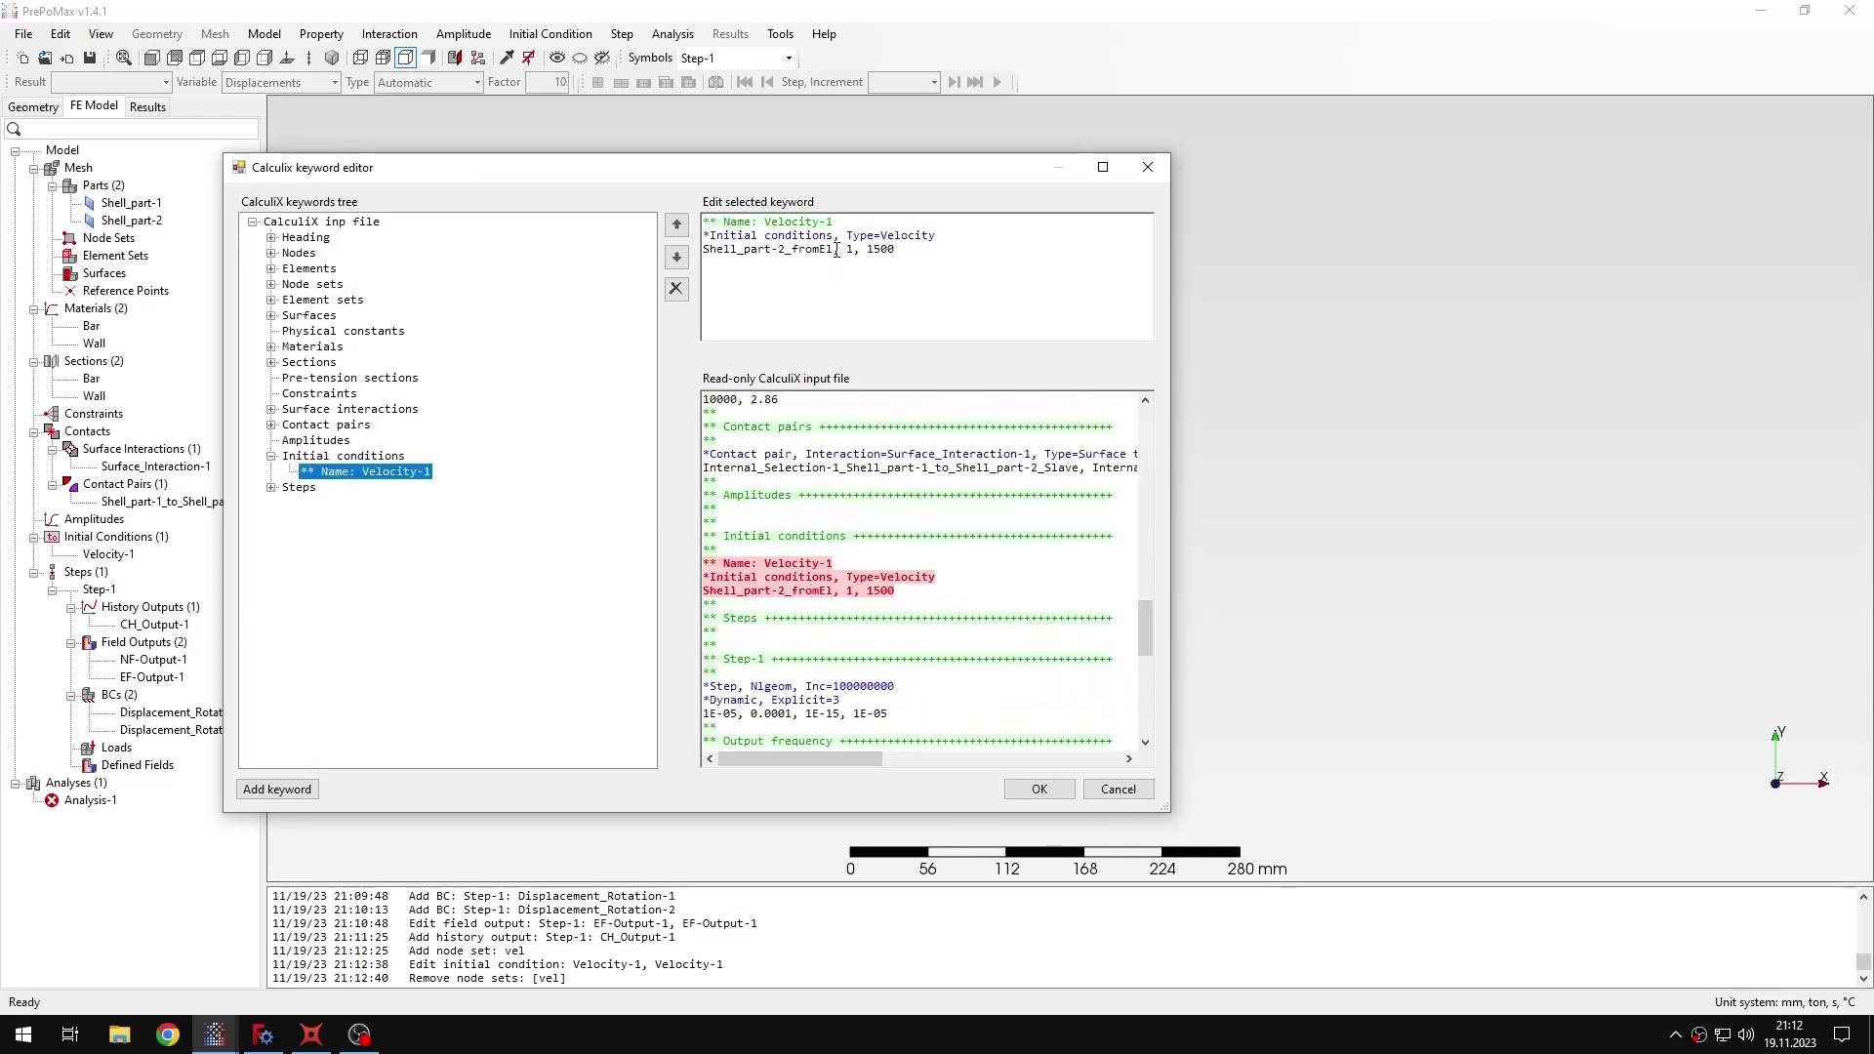
left_click_drag(837, 251, 709, 247)
key("ctrl+c")
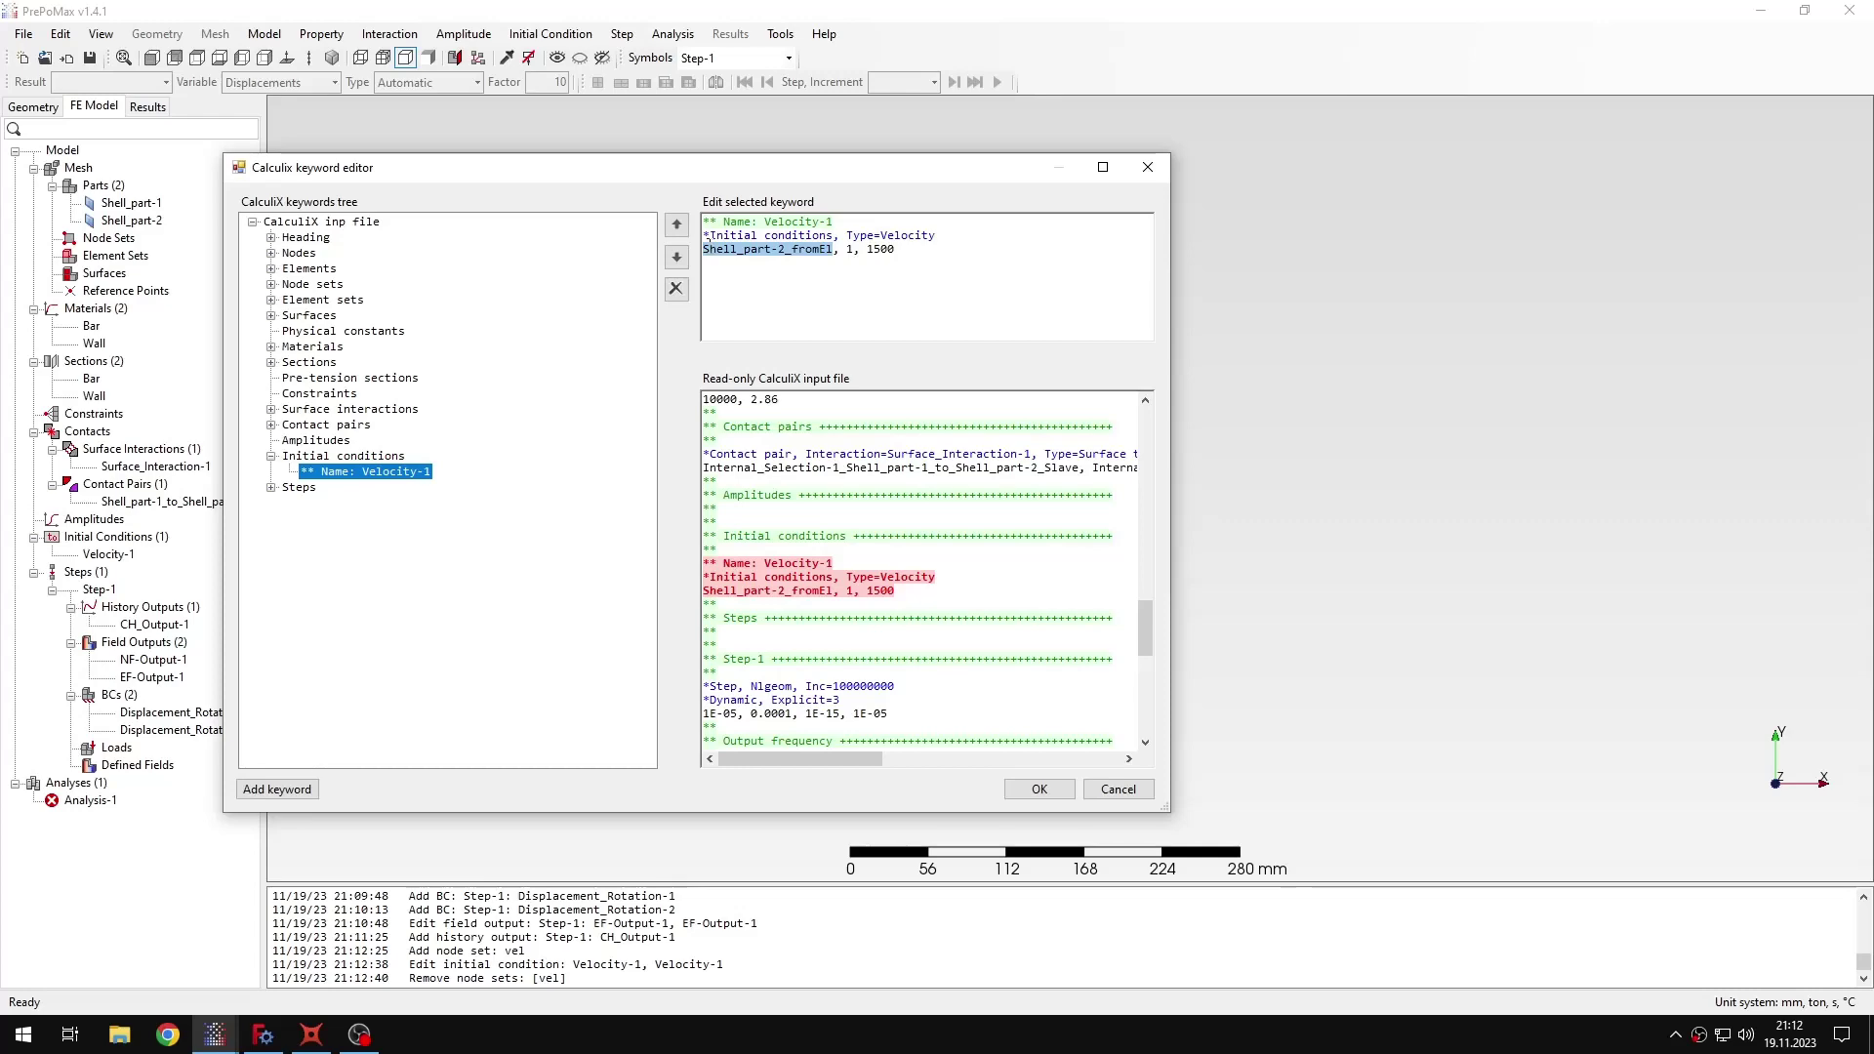
Add a Surfaces user keyword: *Surface, name=dummy, type=node on Shell_part-2_fromEl.
left_click(308, 317)
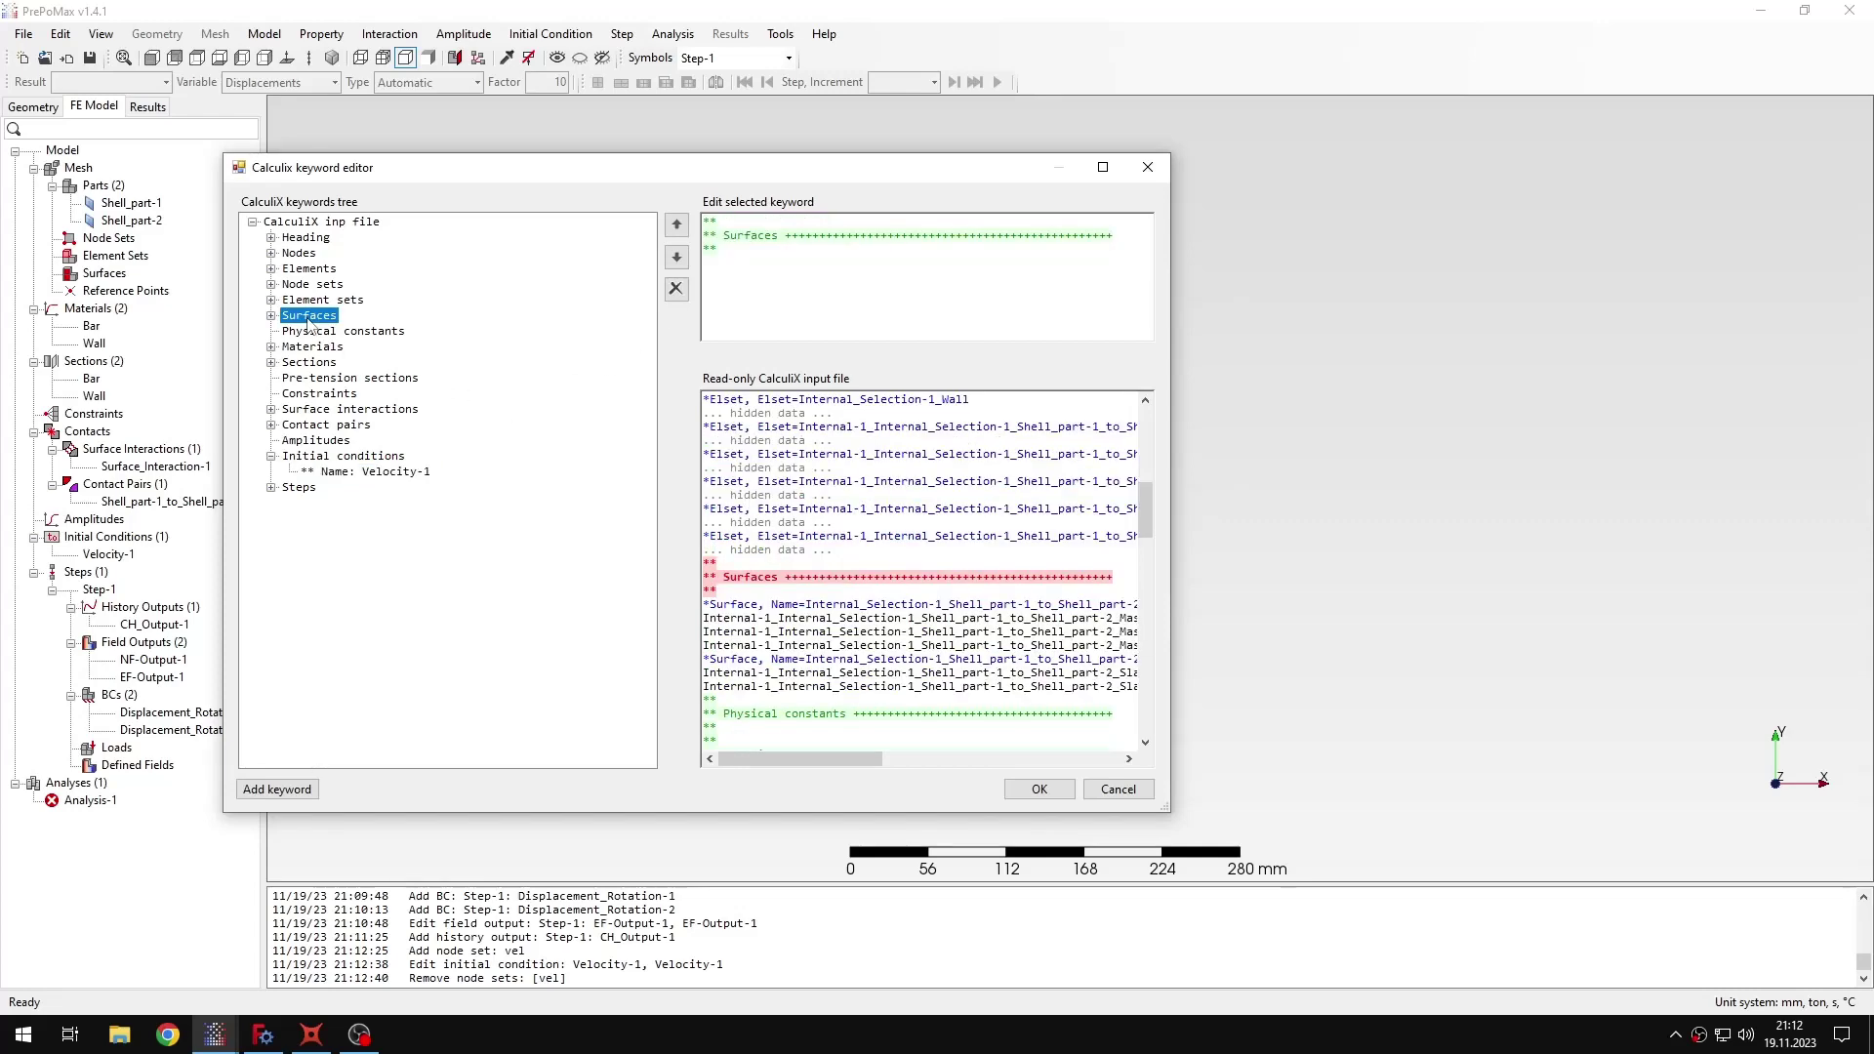
left_click(277, 790)
left_click_drag(792, 223, 712, 228)
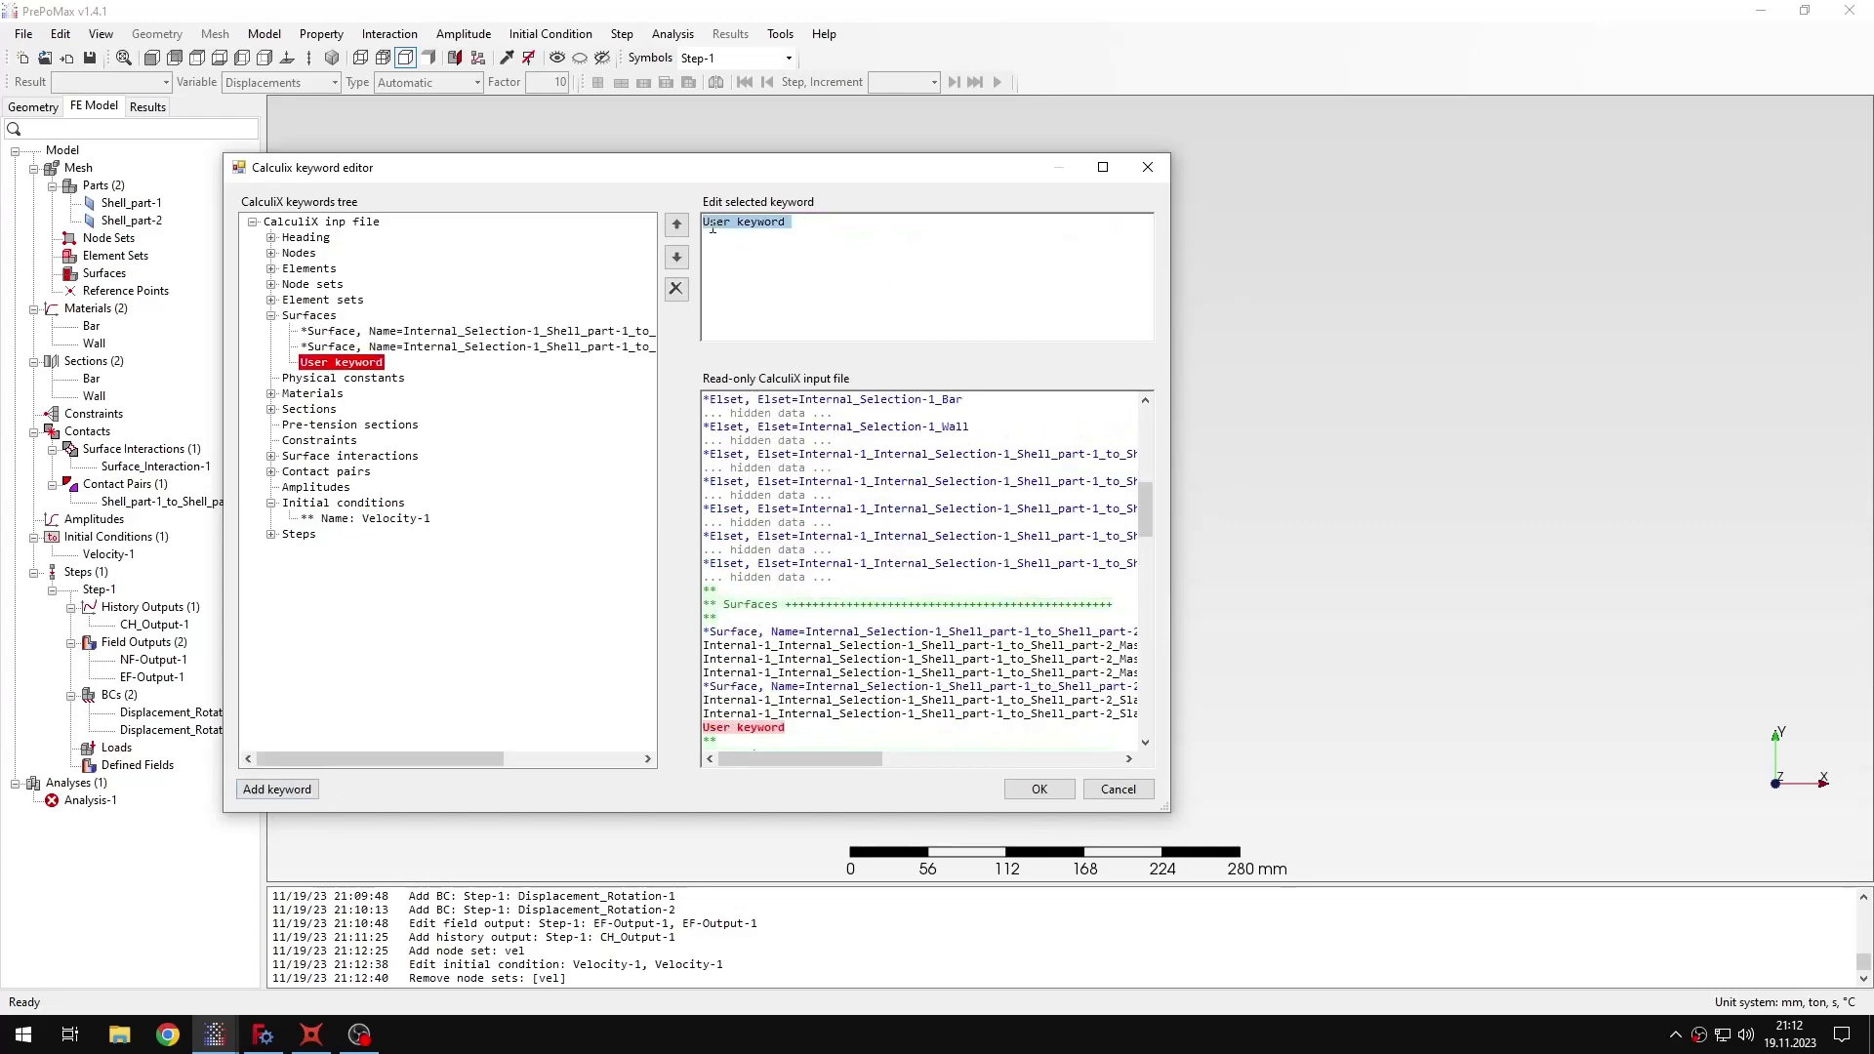
type("*")
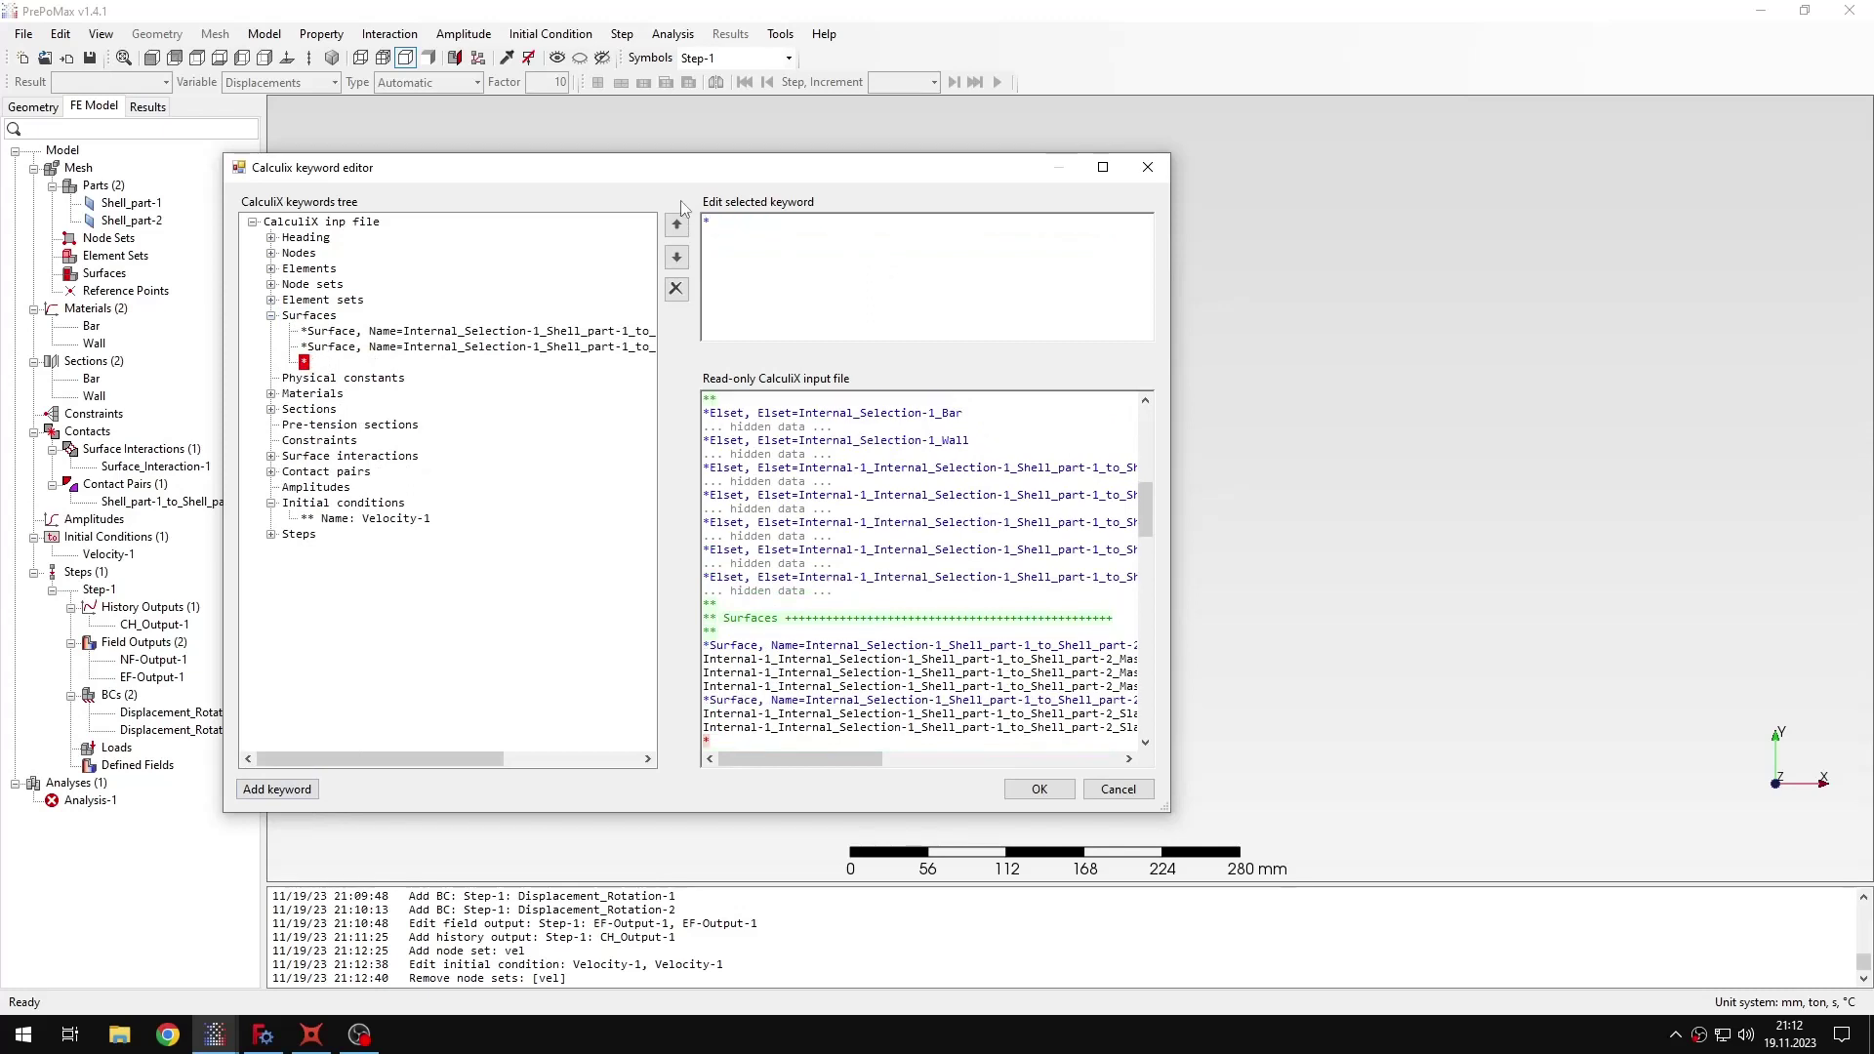
type("Sur")
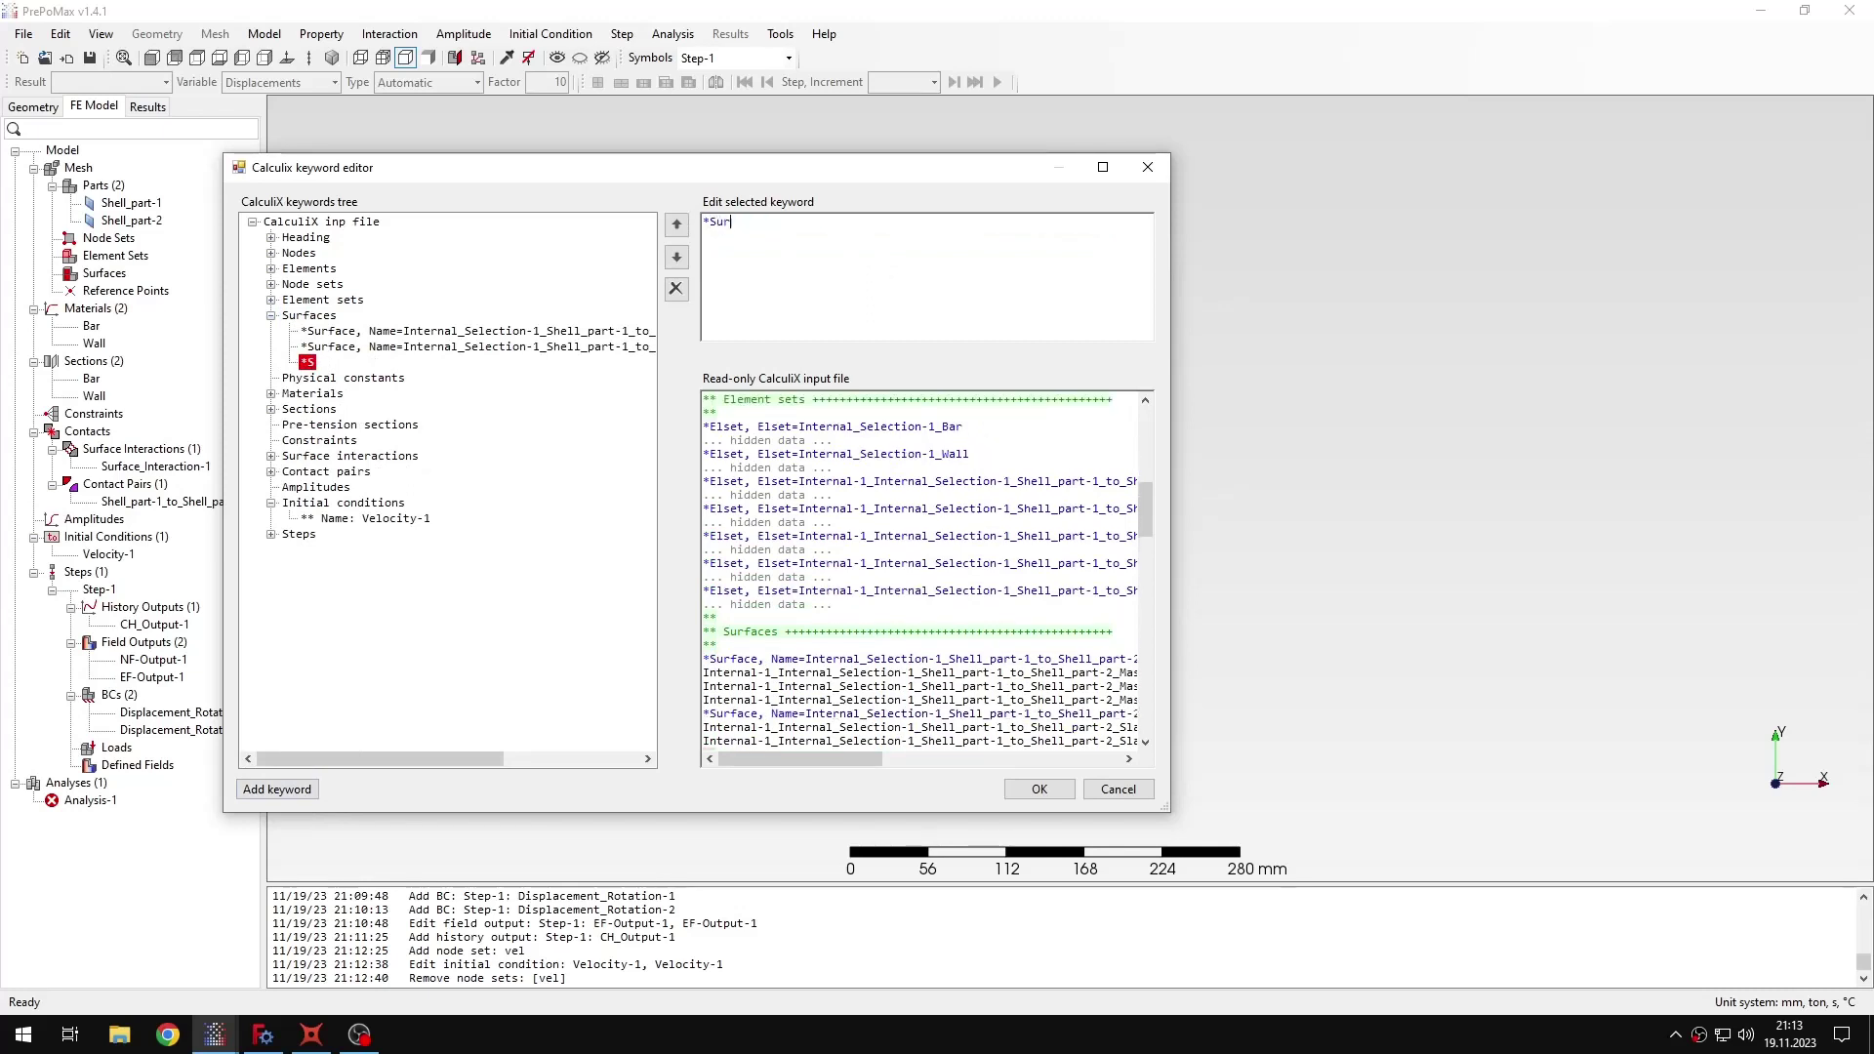
type("face, type=")
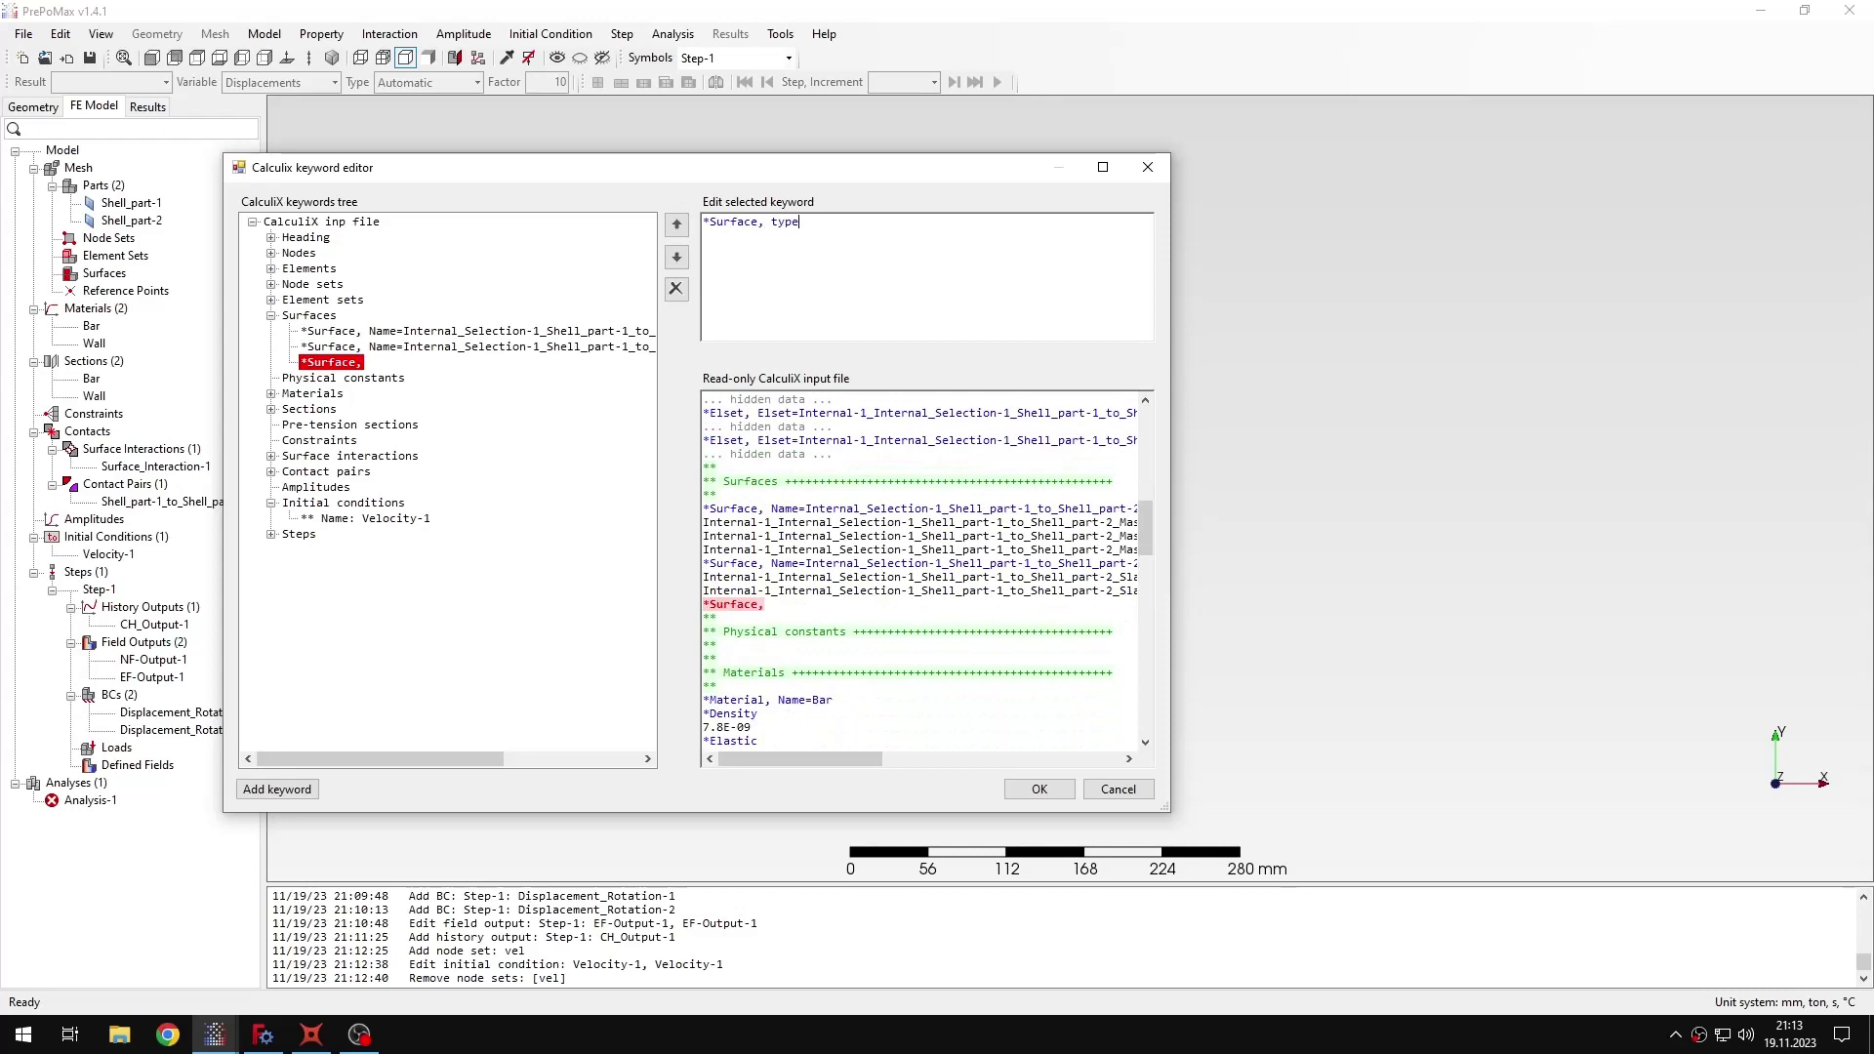
key("BackSpace")
key("BackSpace")
key("BackSpace")
key("BackSpace")
key("BackSpace")
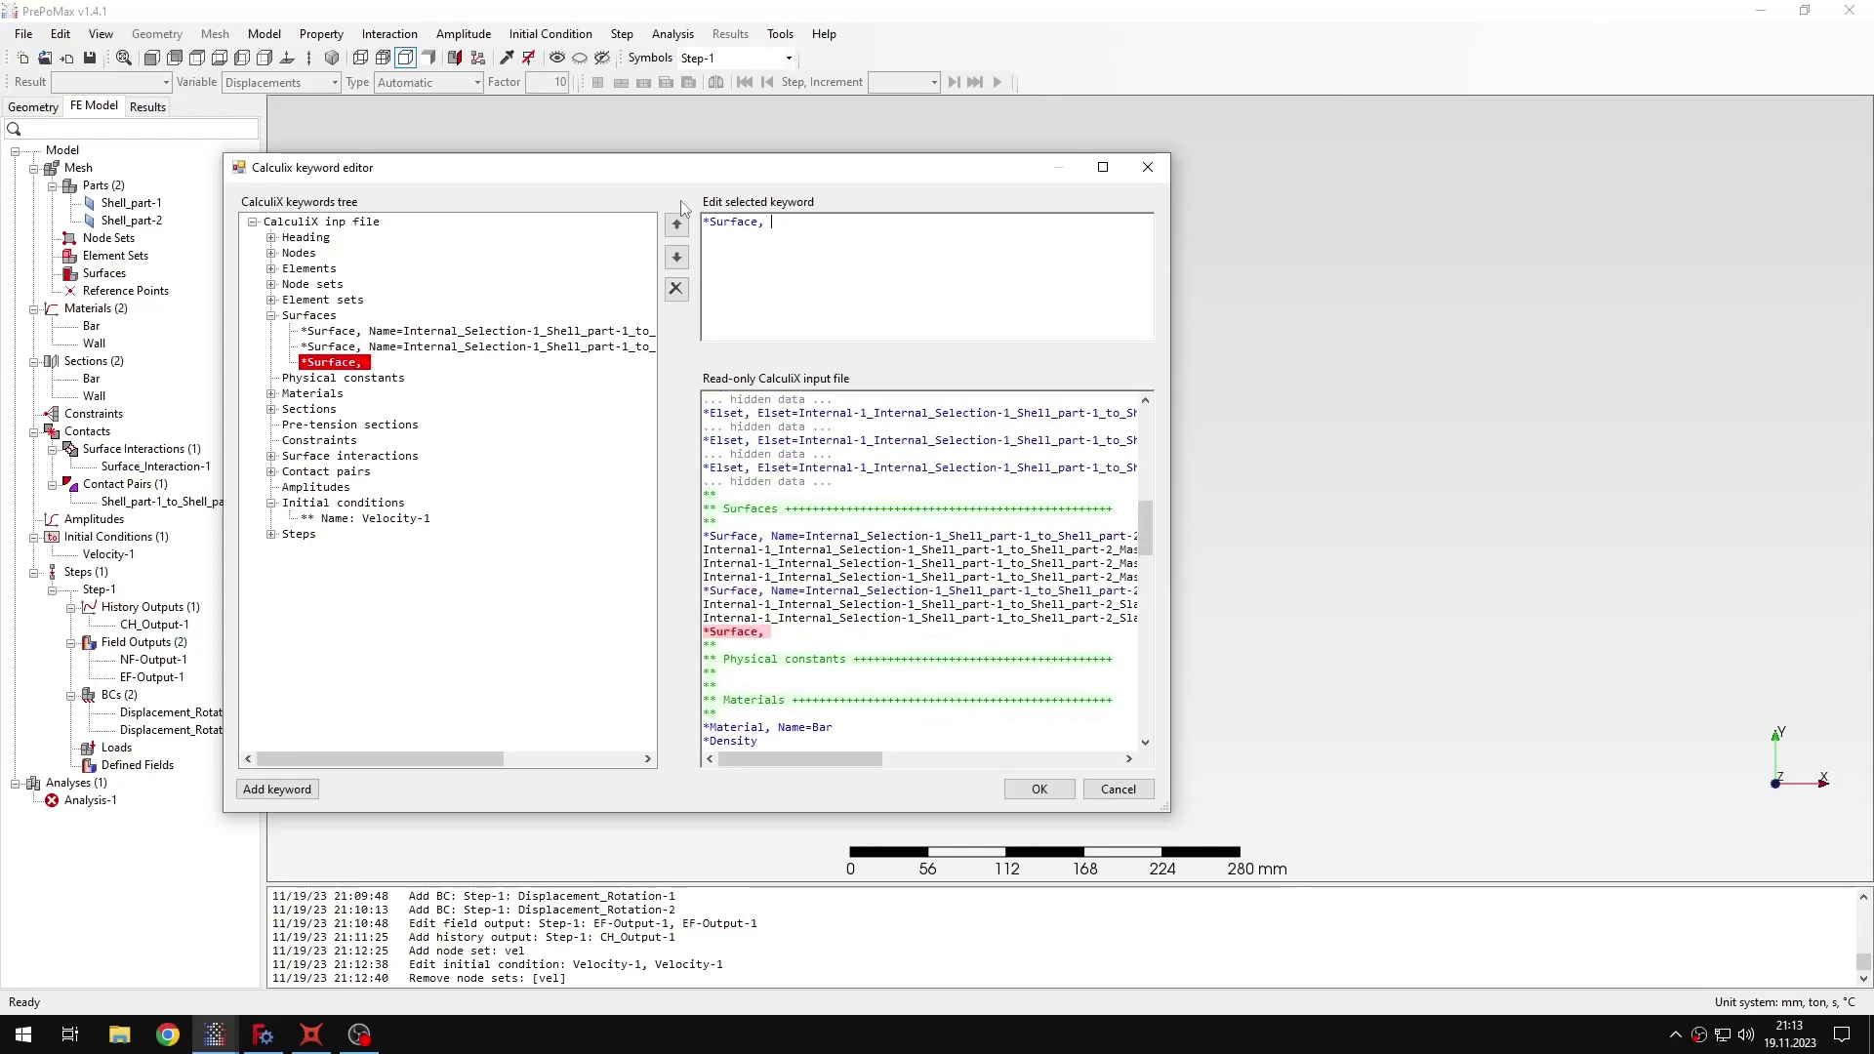
type("name=dummy,")
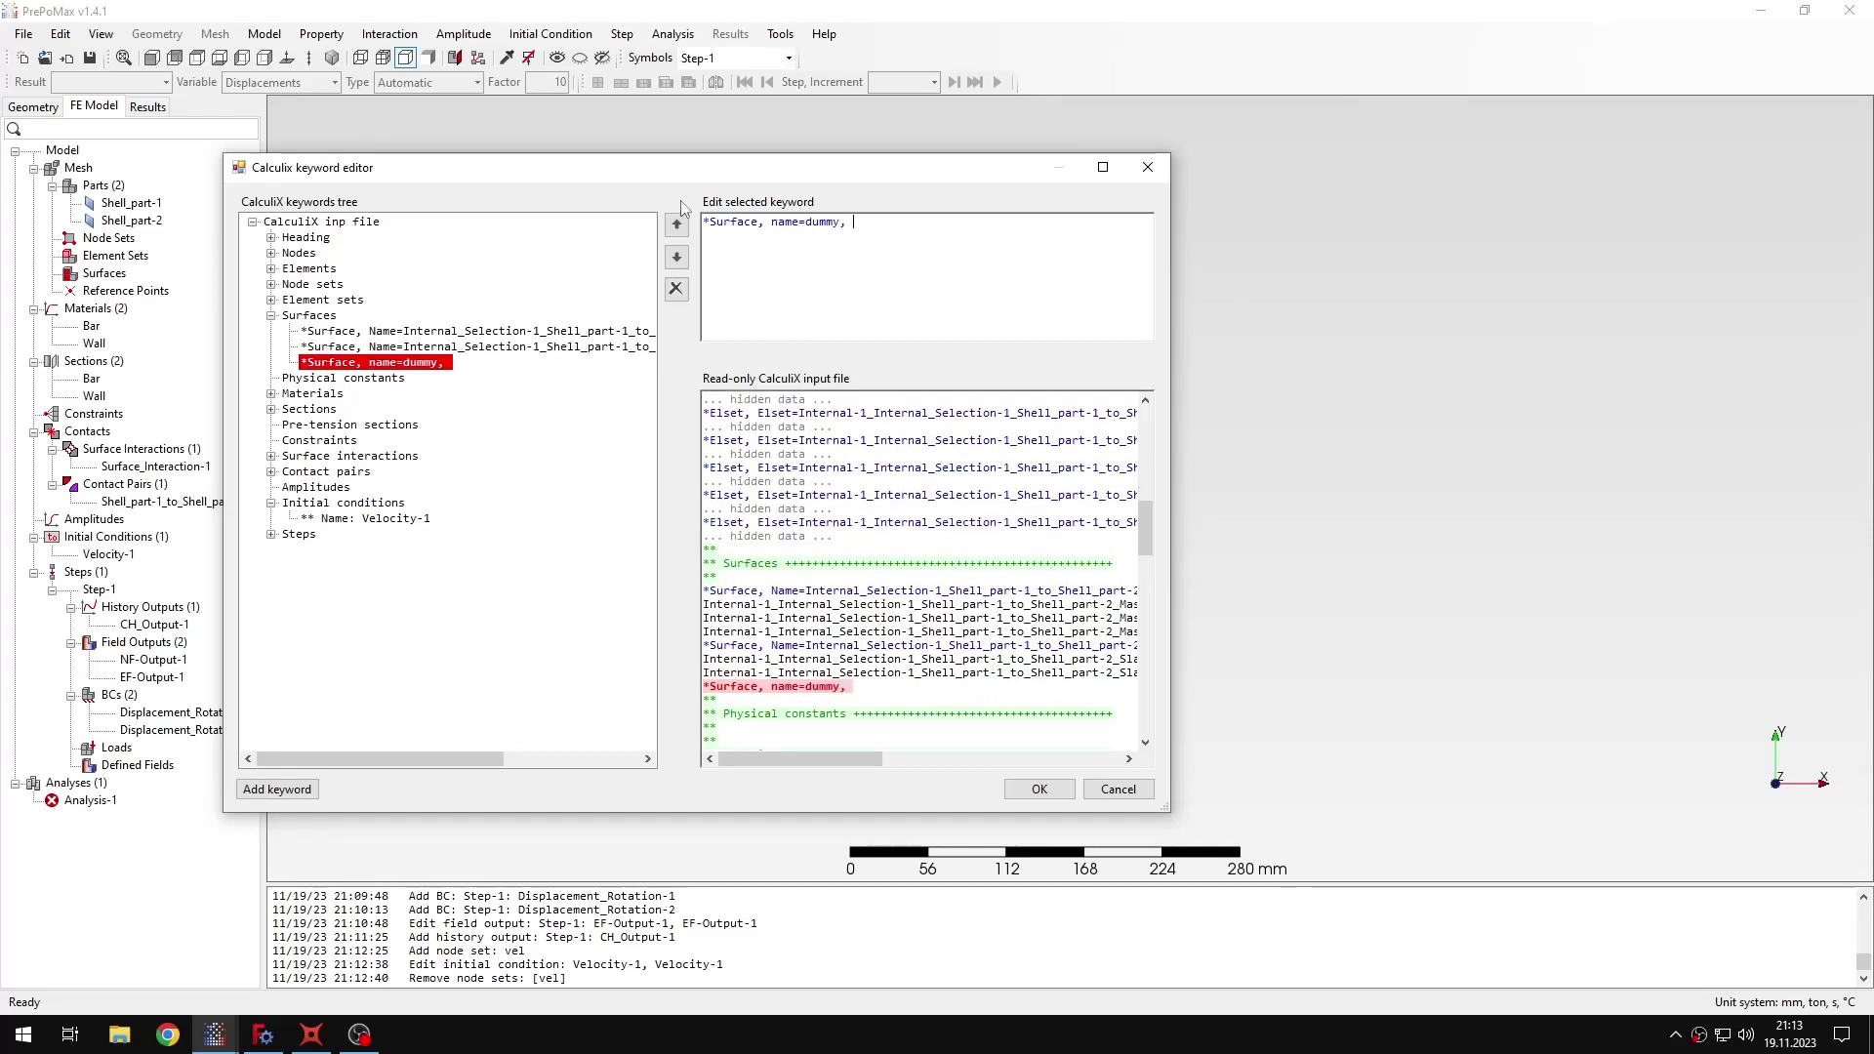
type("type=node")
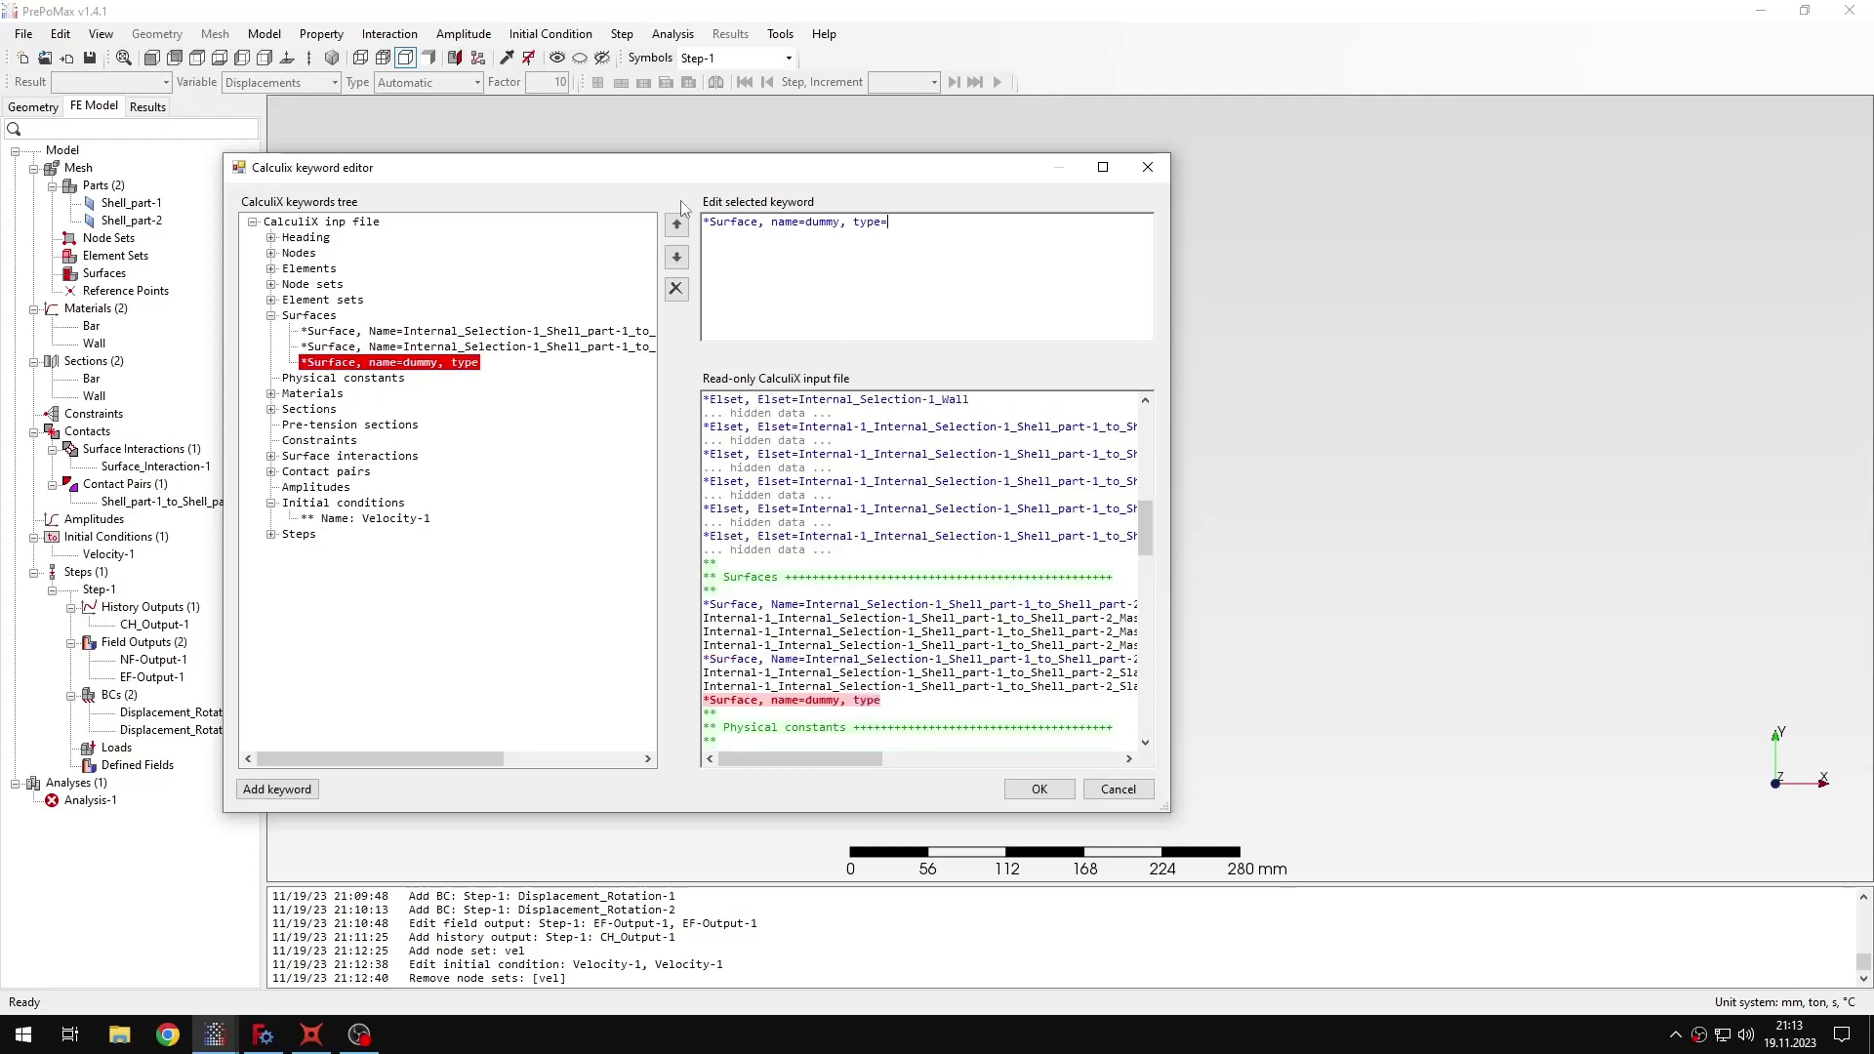
key("Return")
key("ctrl+v")
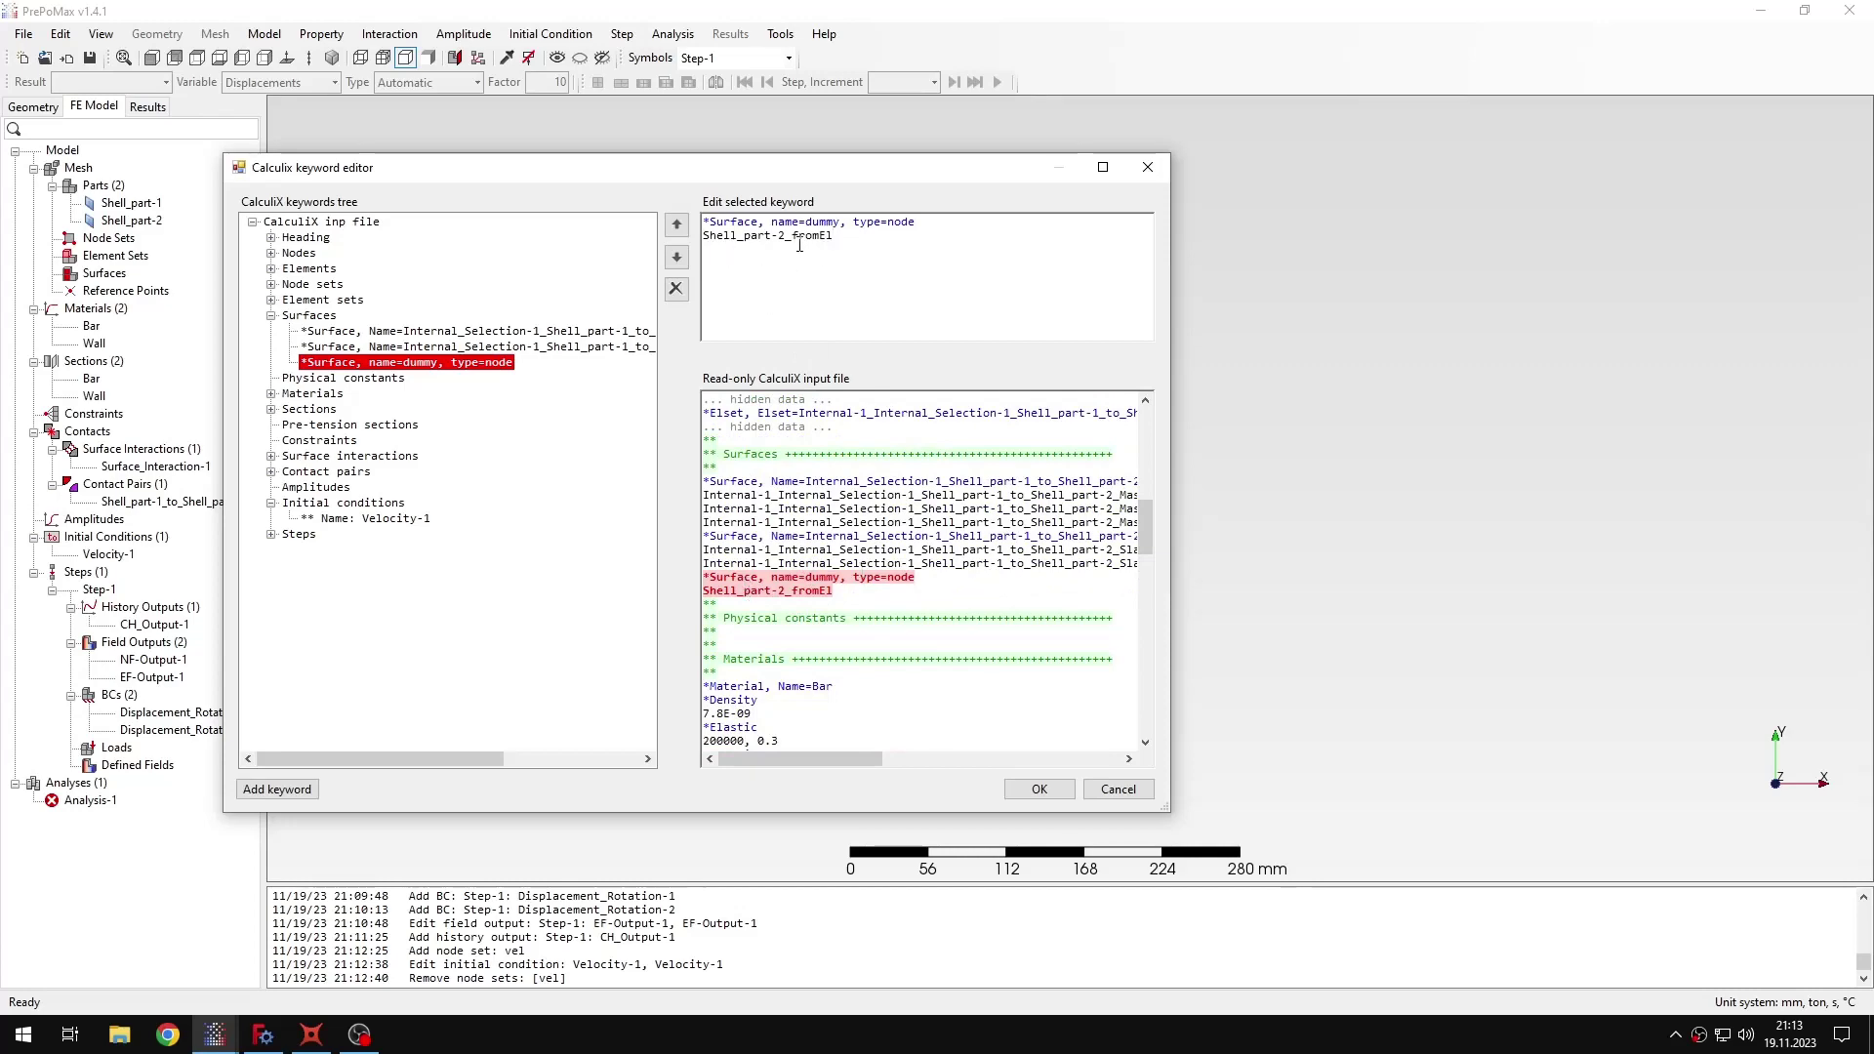
left_click(1064, 790)
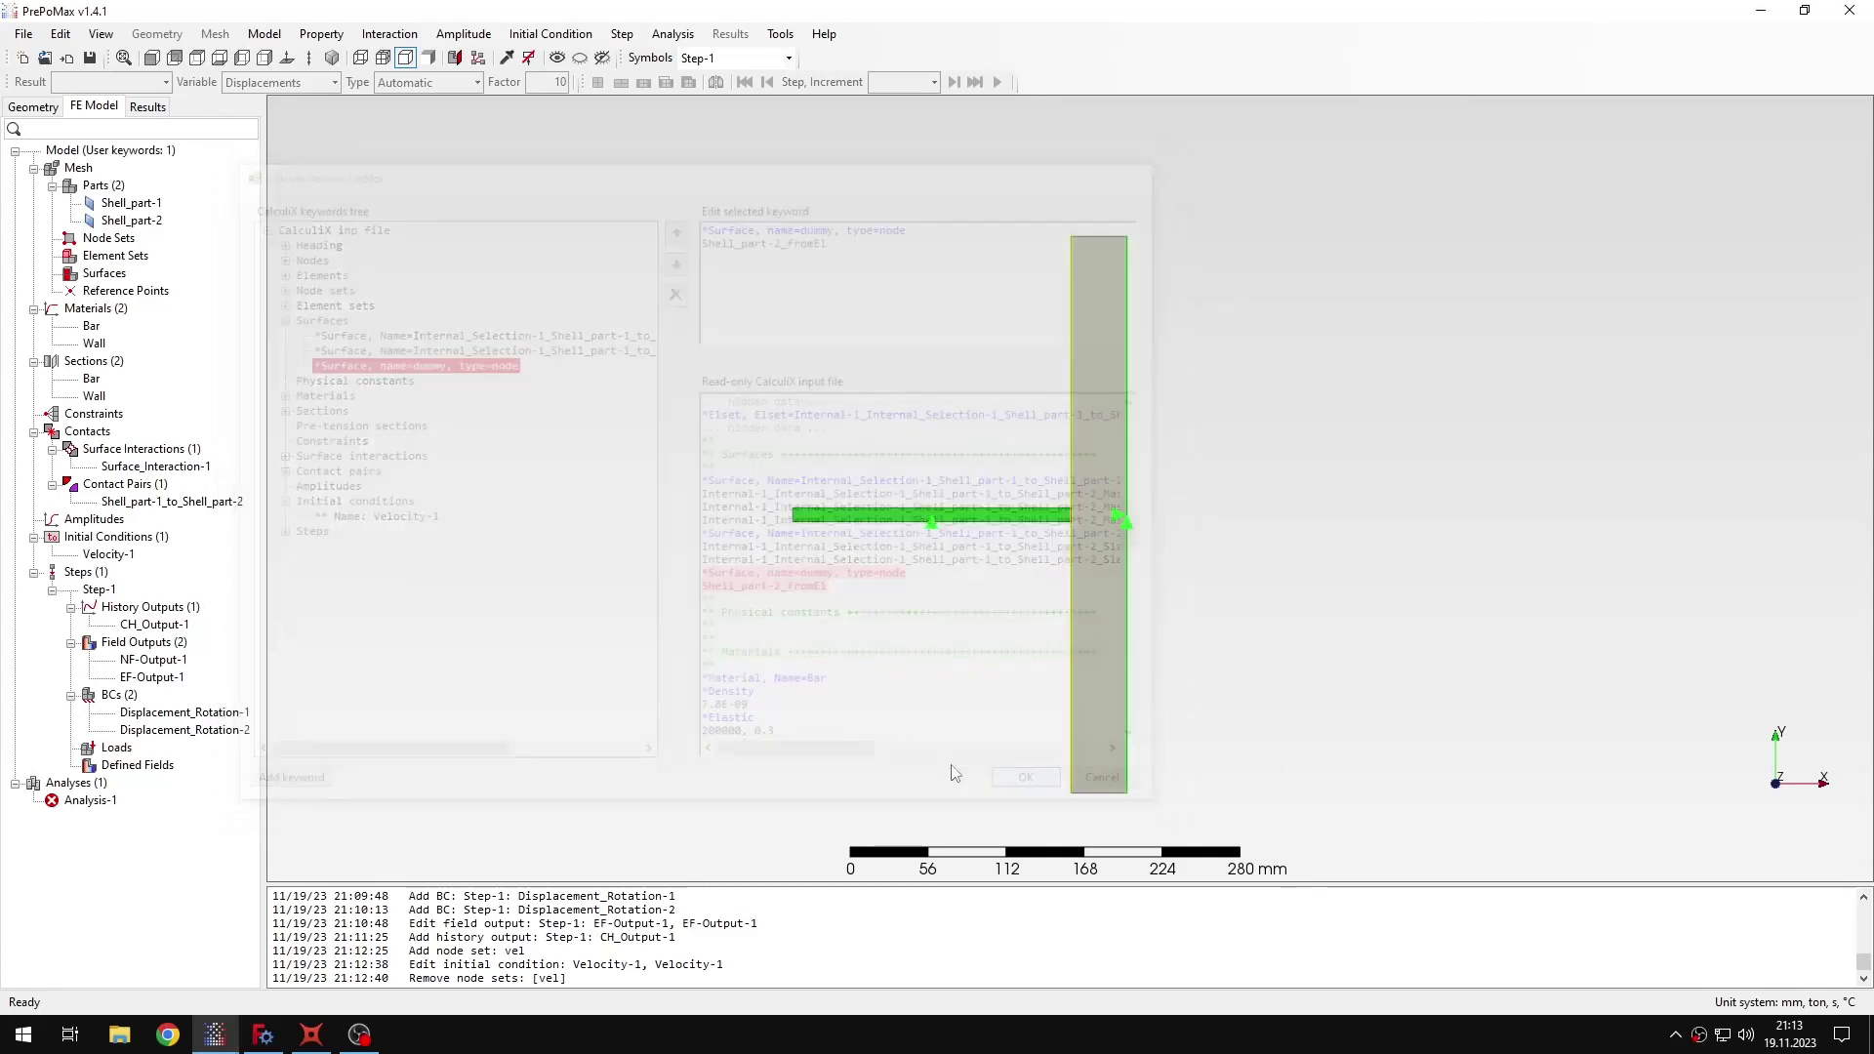
Rerun Analysis-1, overwriting the existing analysis files.
right_click(106, 803)
left_click(127, 810)
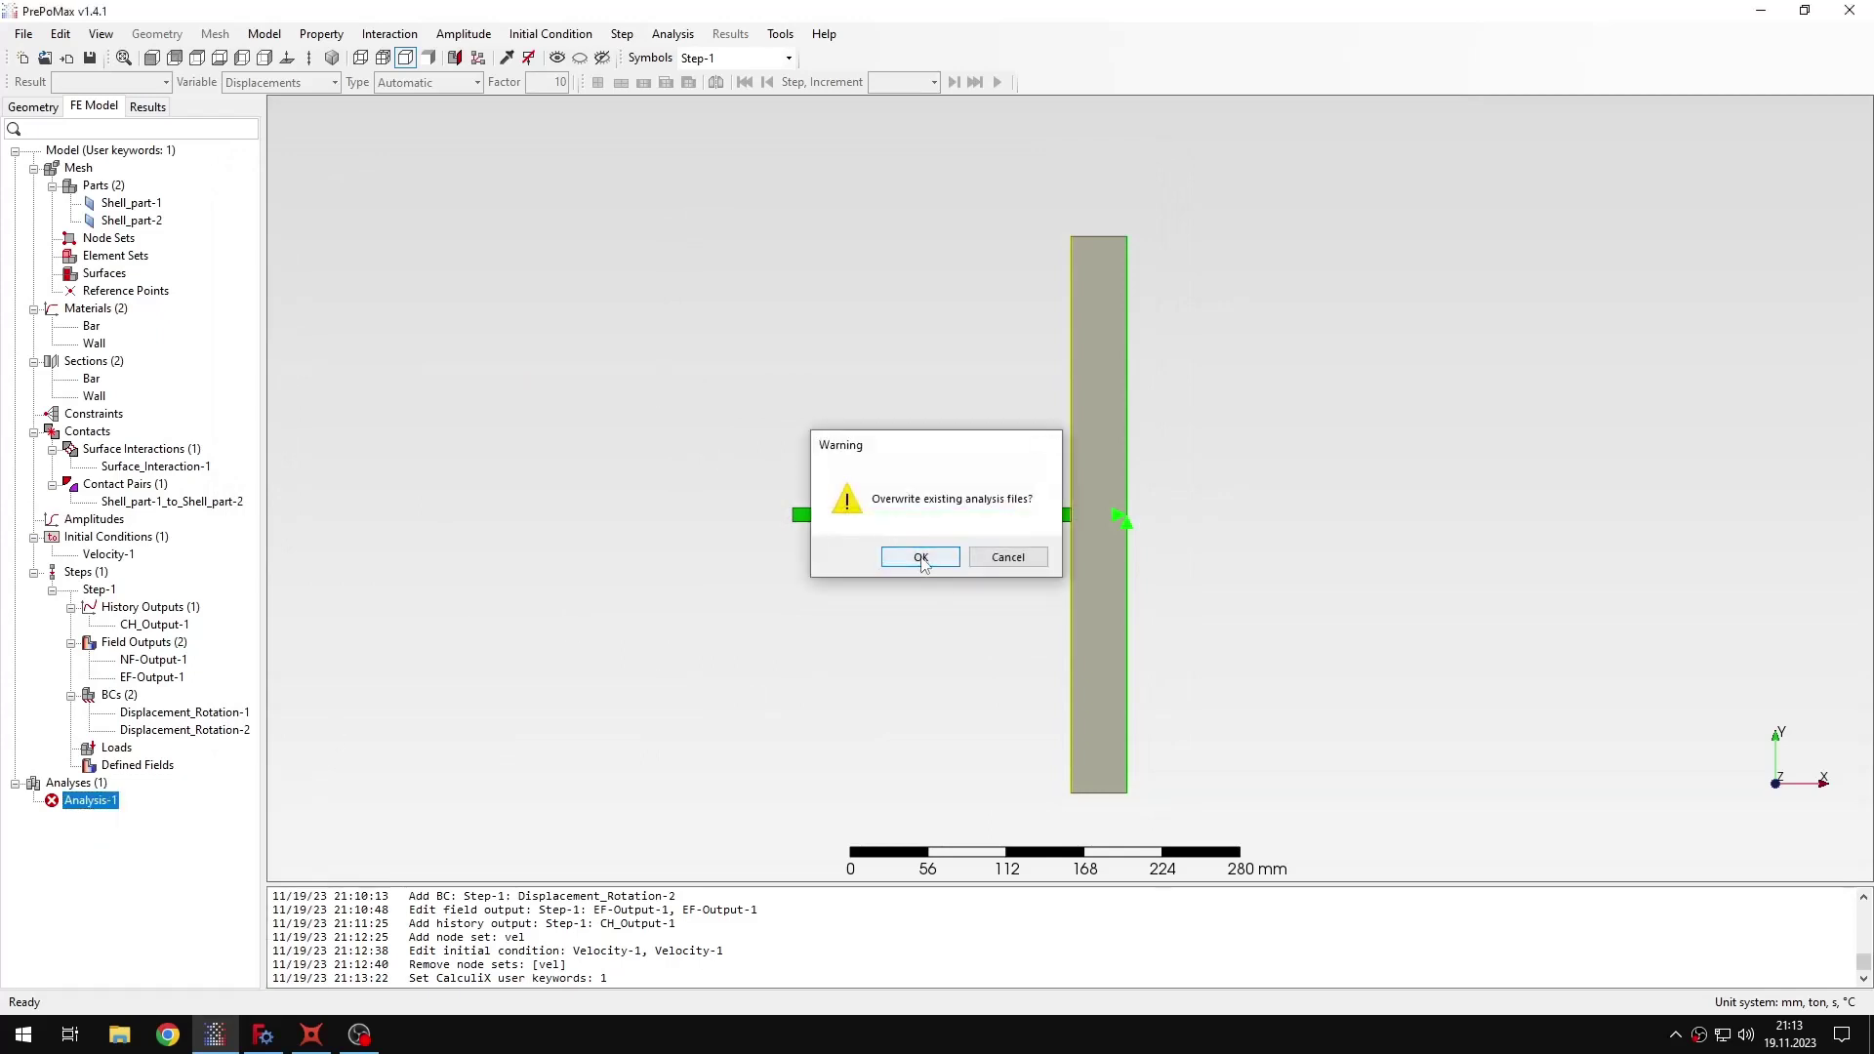
left_click(920, 557)
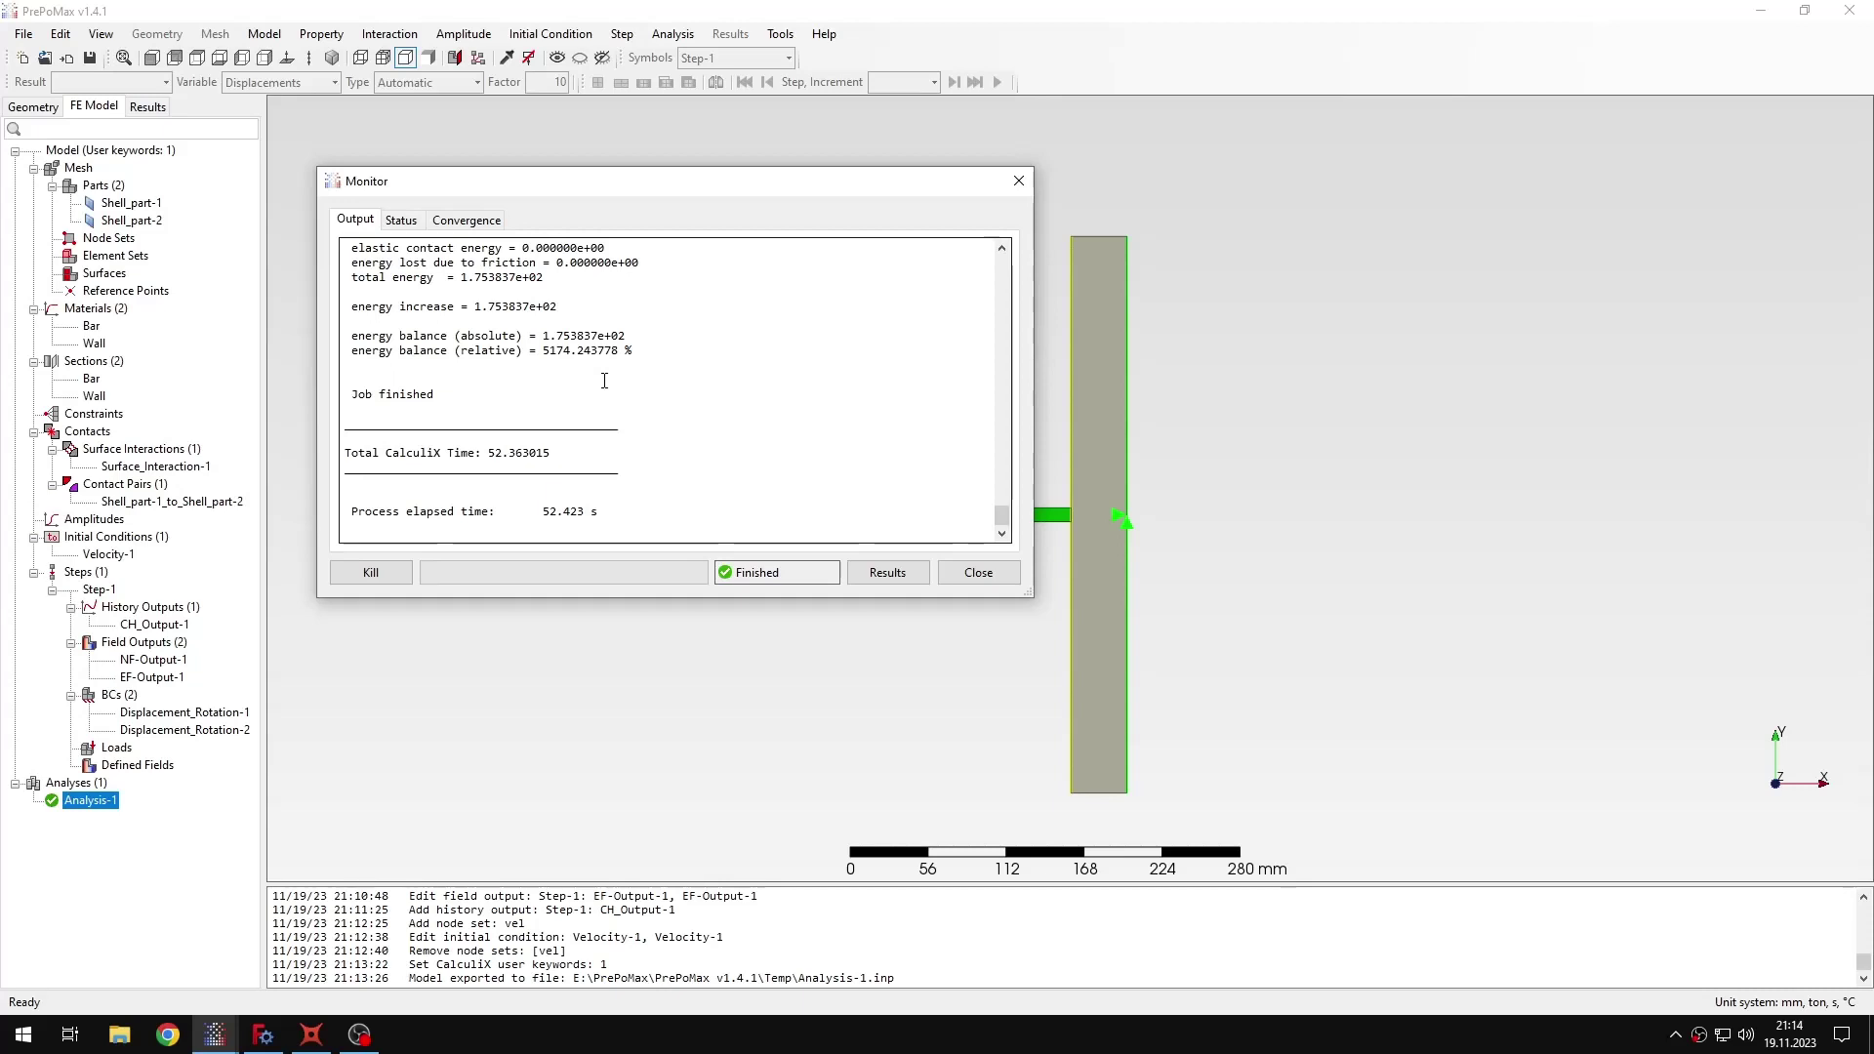
Review the solver output, marking total time lines 7.687078e-05 and 6.405899e-05, until it finishes.
scroll(605, 410, "up", 5)
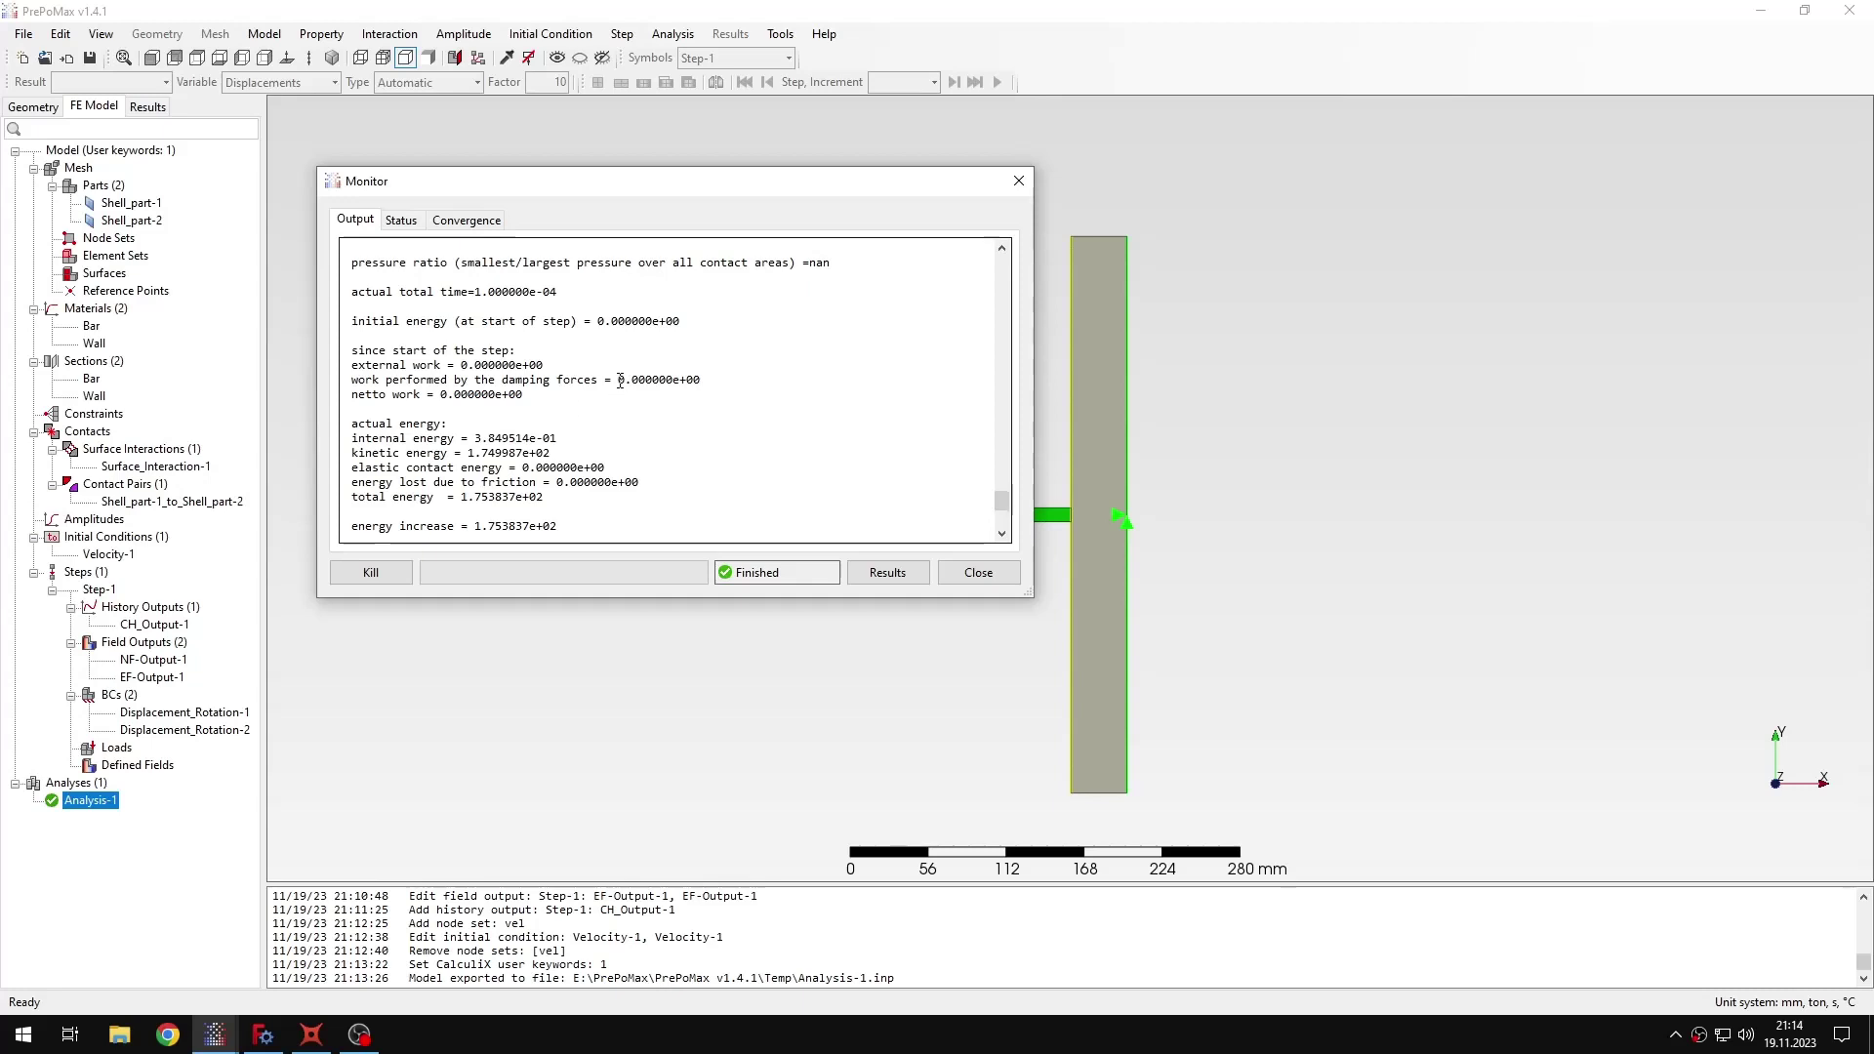
scroll(567, 402, "down", 3)
scroll(537, 405, "up", 4)
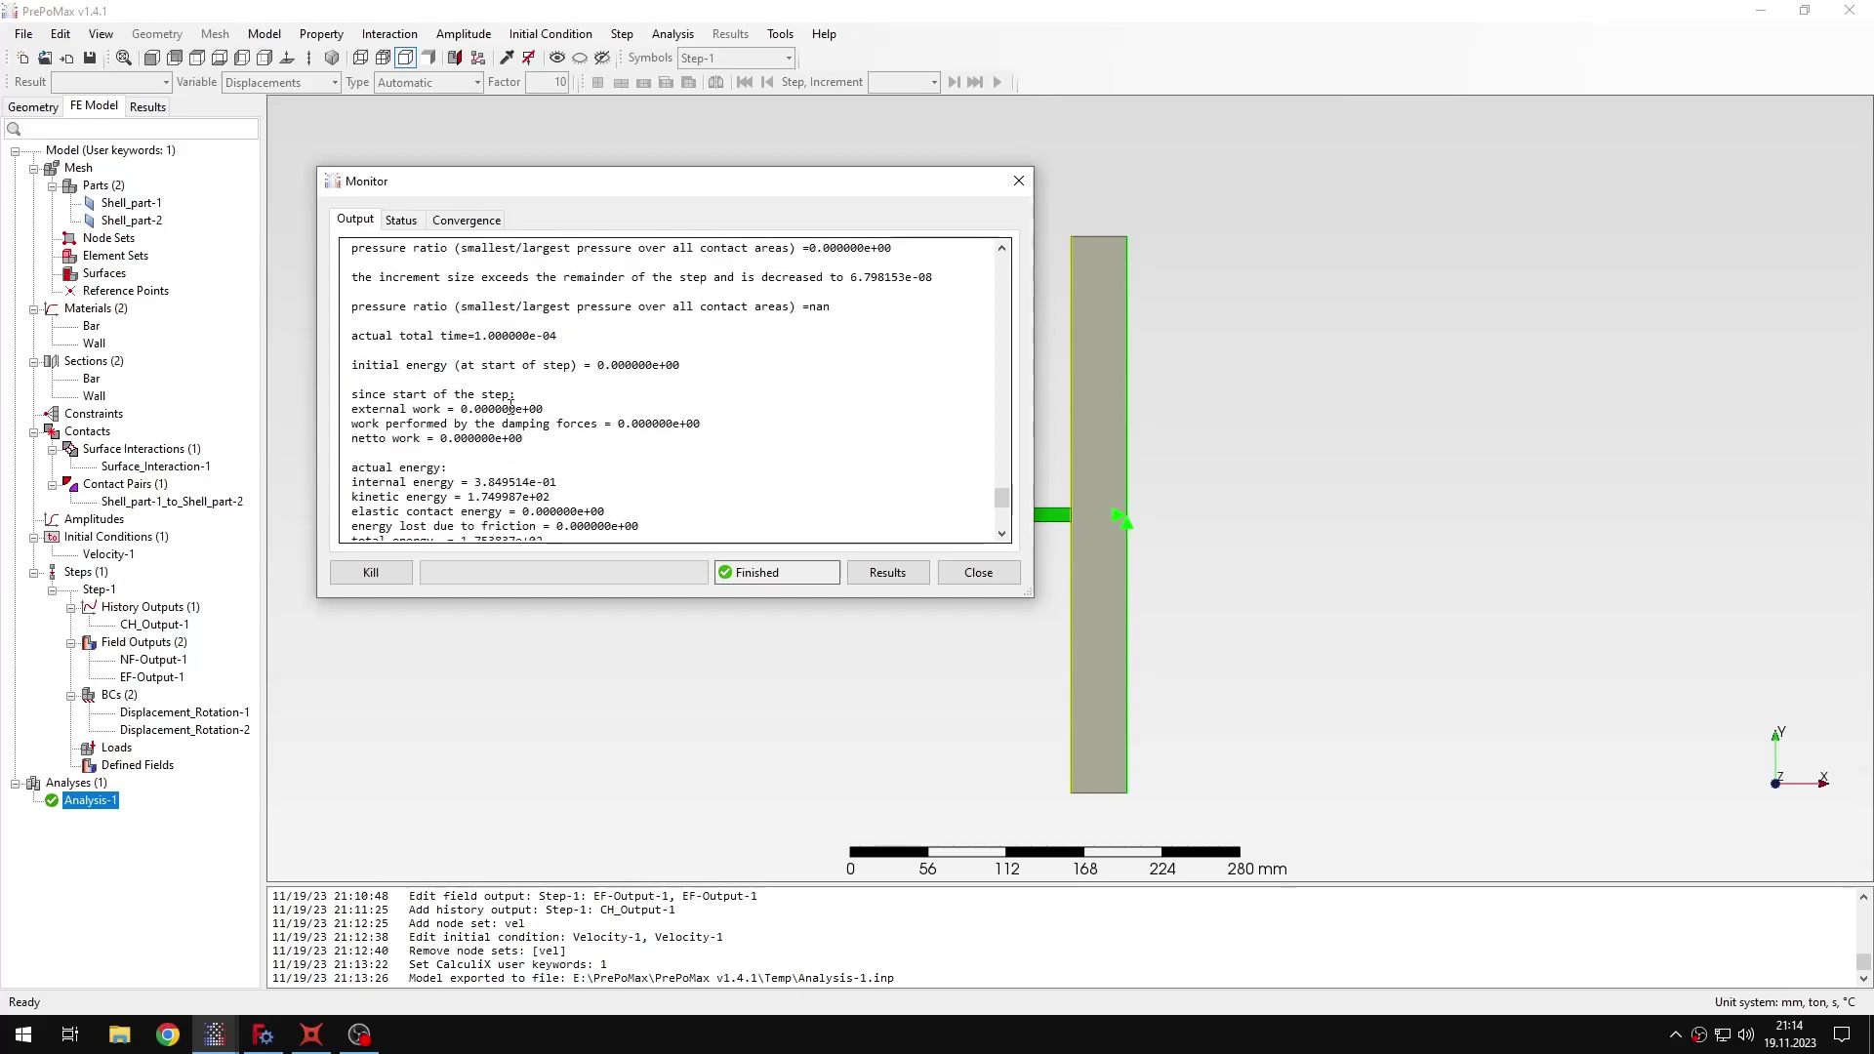
scroll(404, 411, "up", 1)
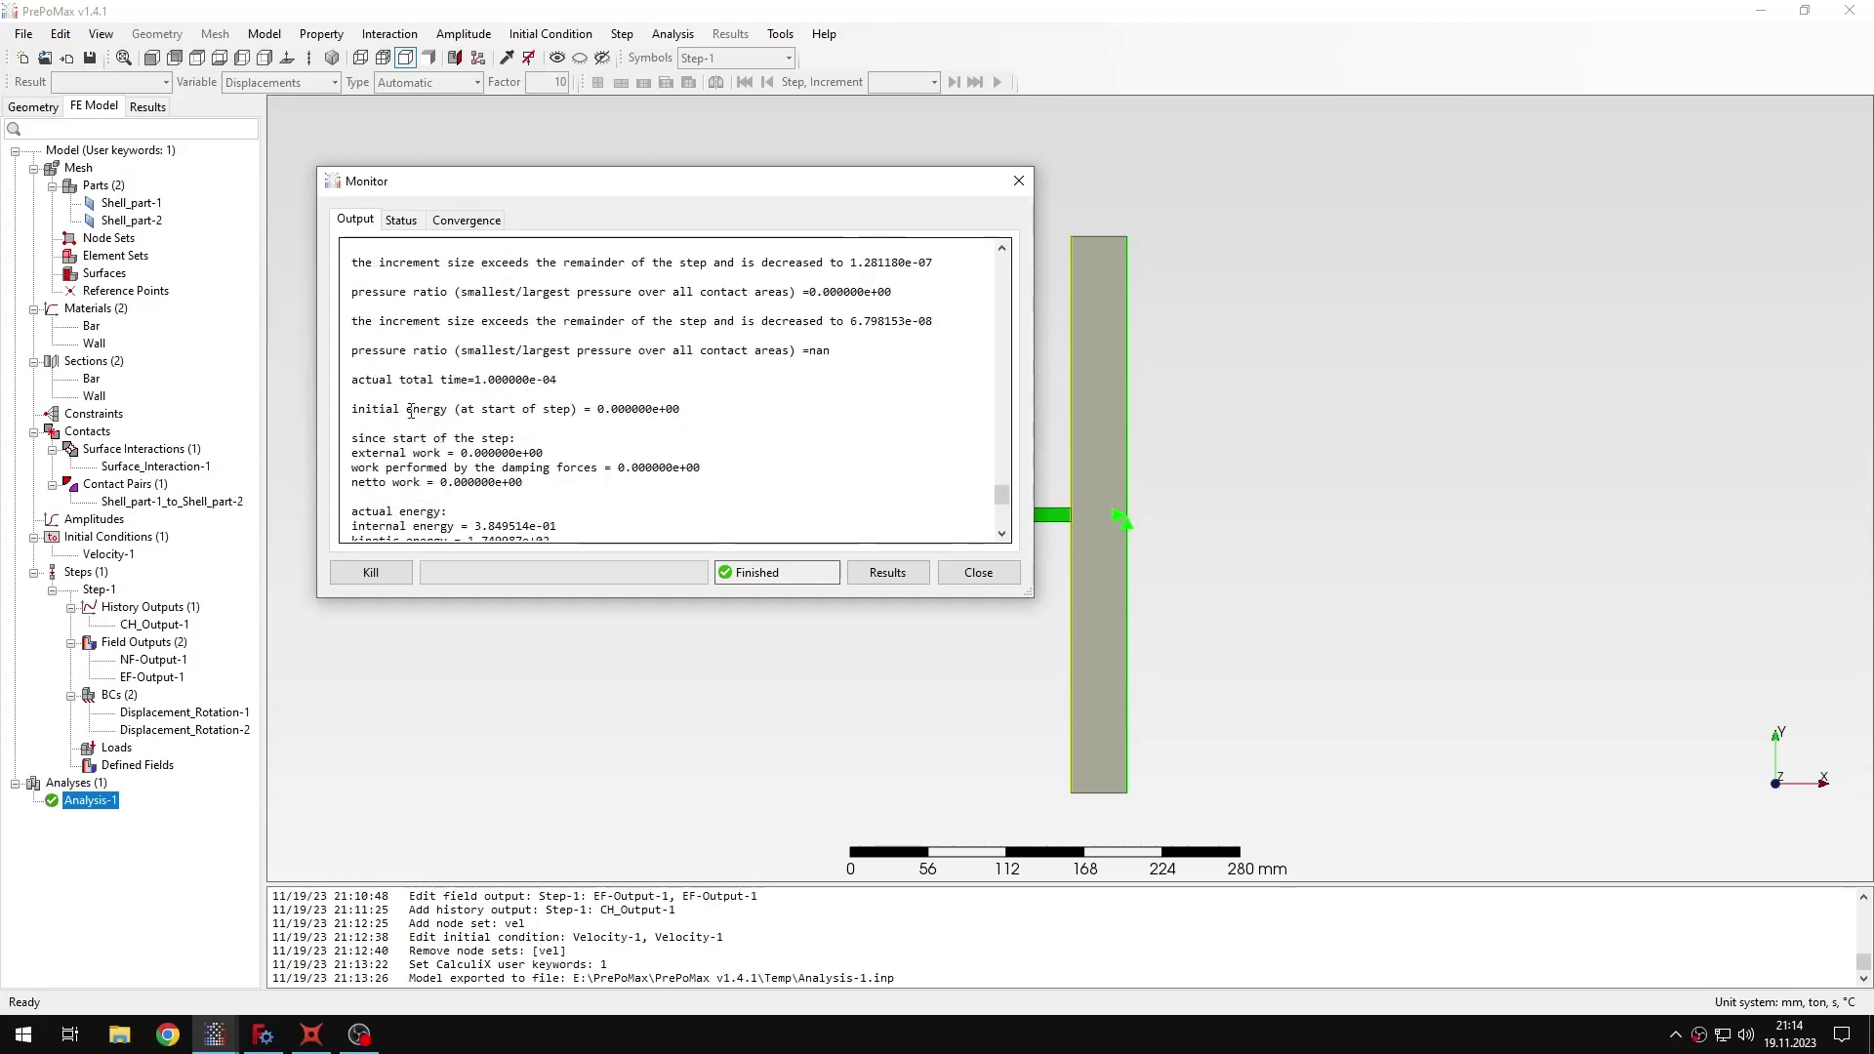
left_click_drag(351, 380, 553, 380)
scroll(482, 397, "up", 6)
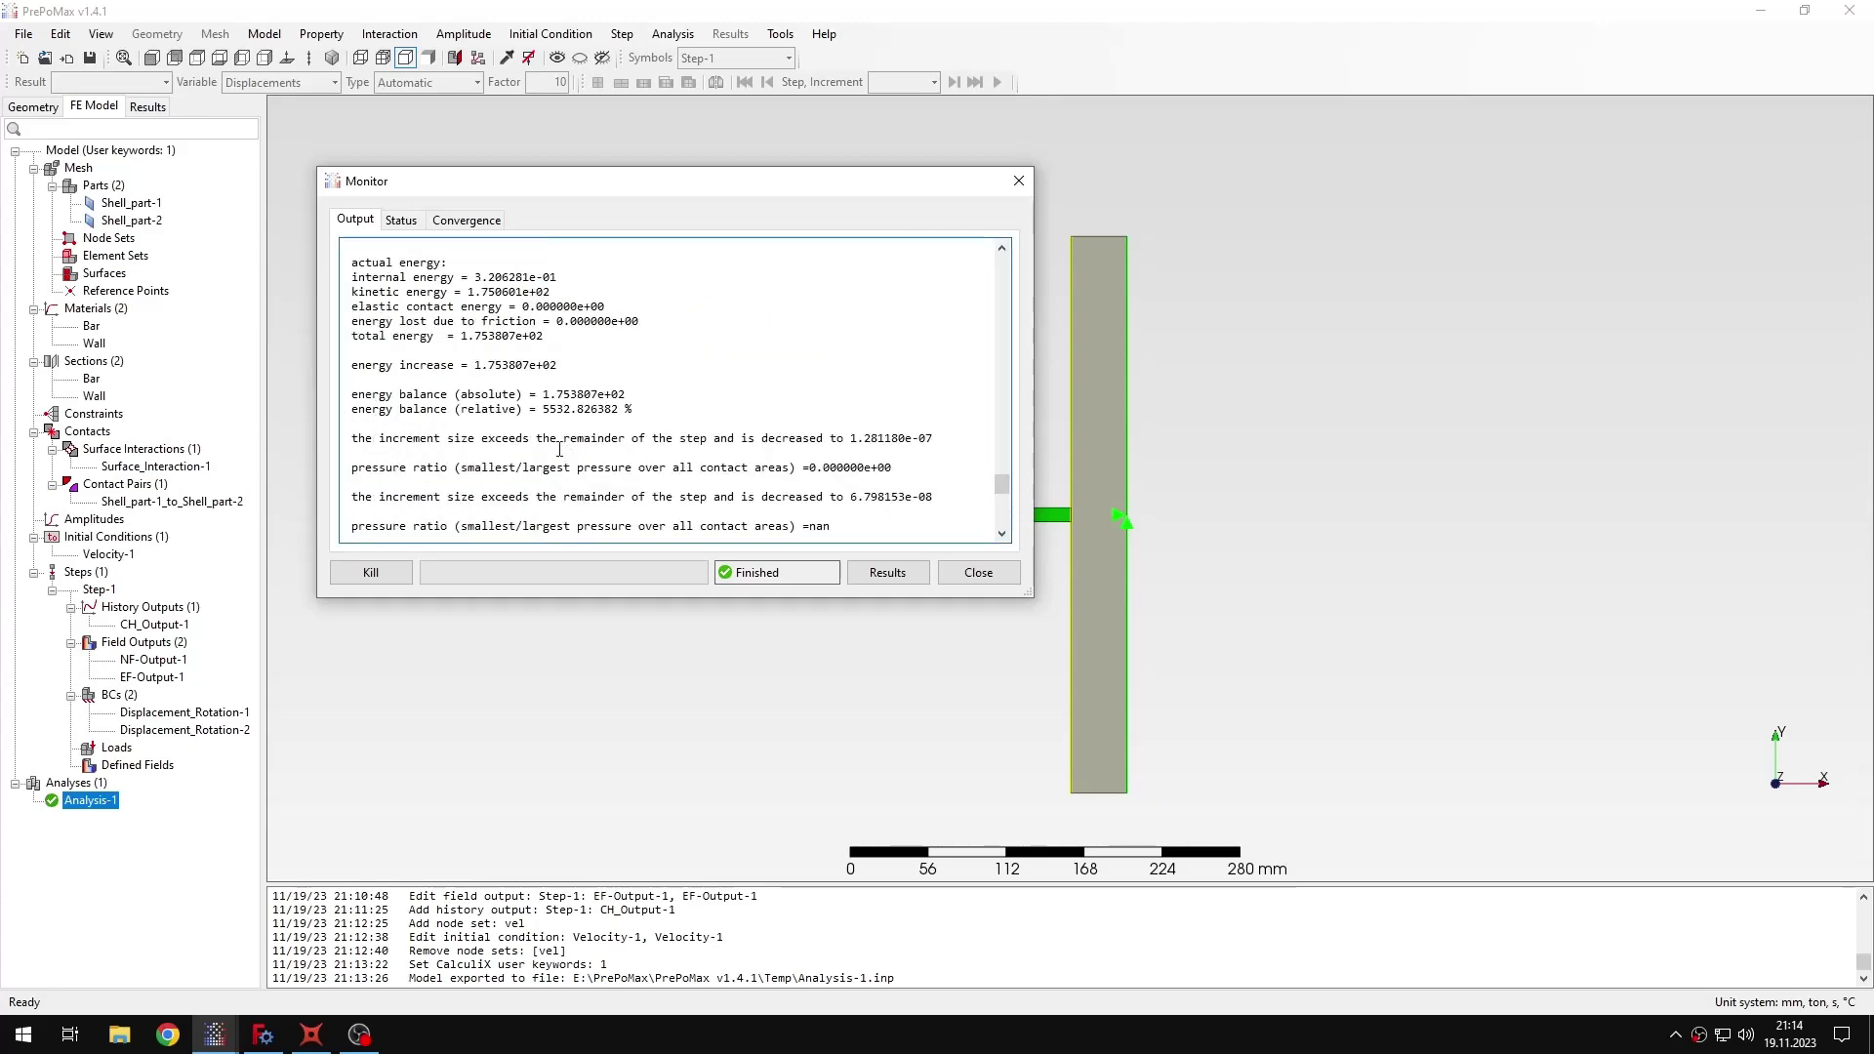
left_click_drag(347, 359, 565, 354)
scroll(522, 394, "up", 5)
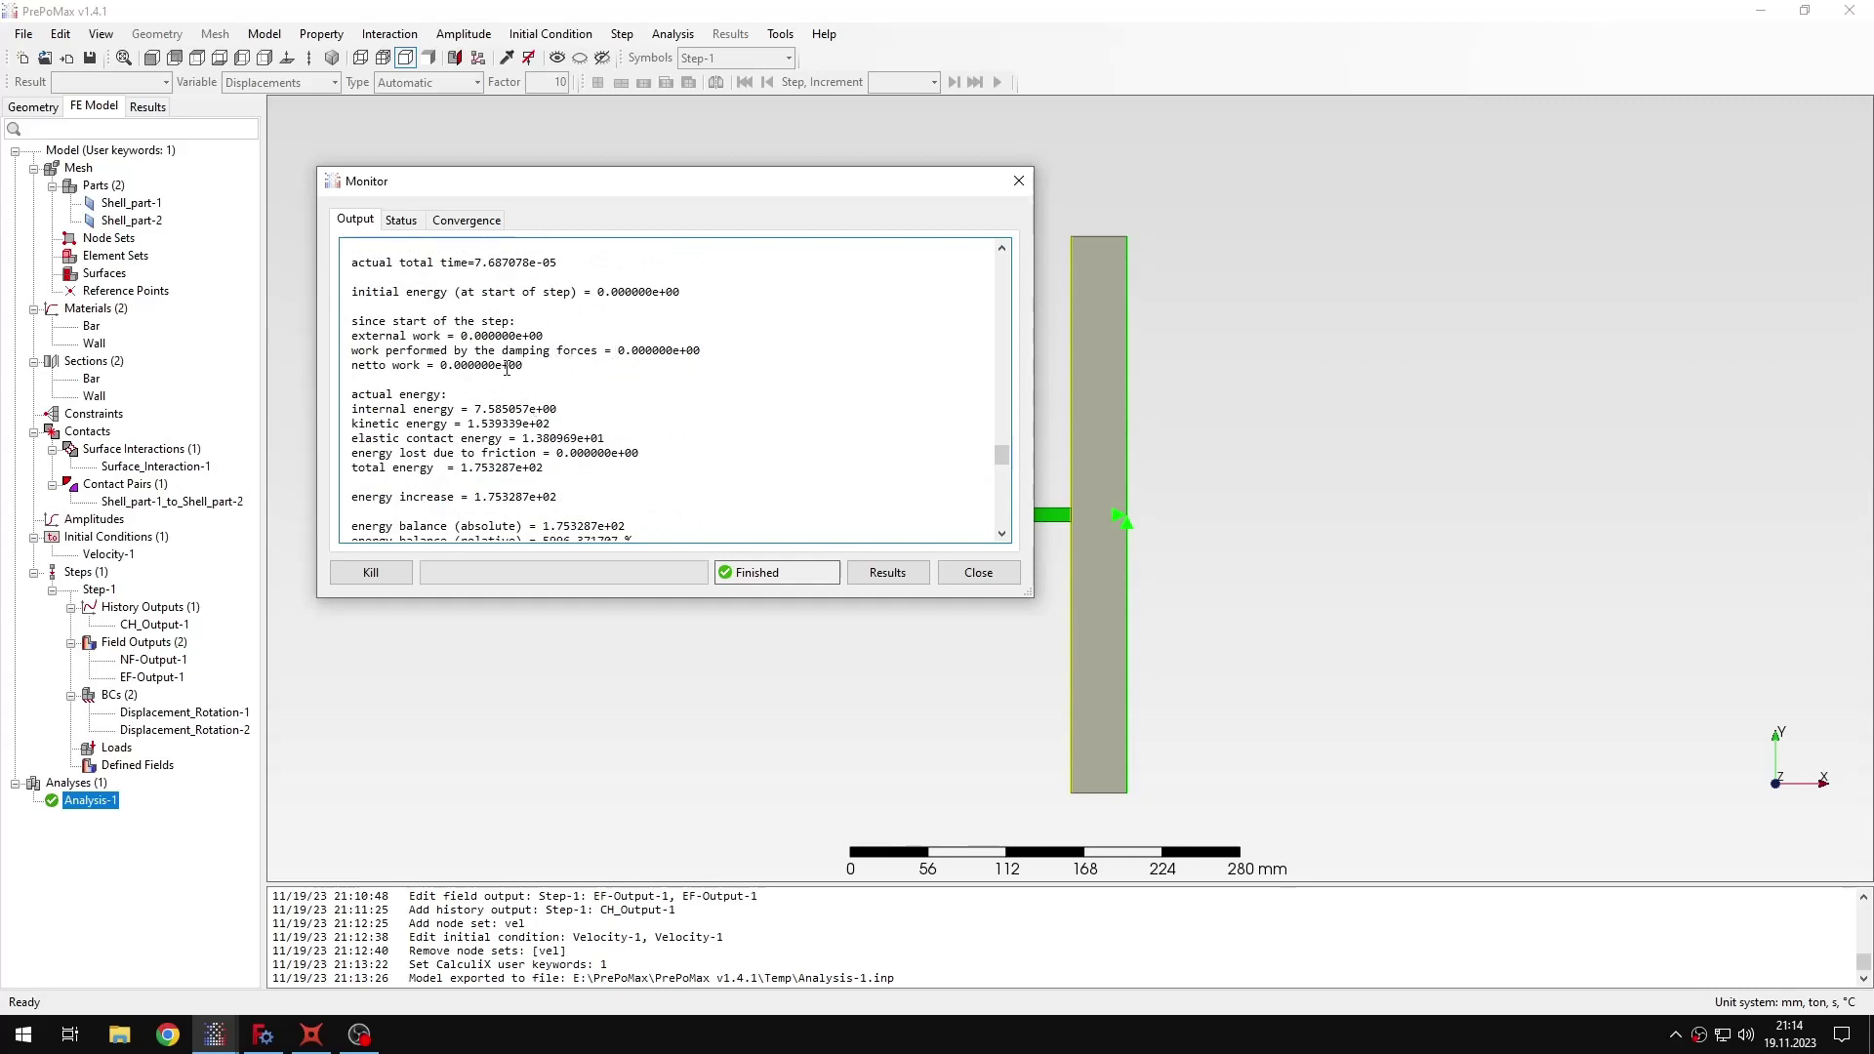
scroll(583, 400, "up", 2)
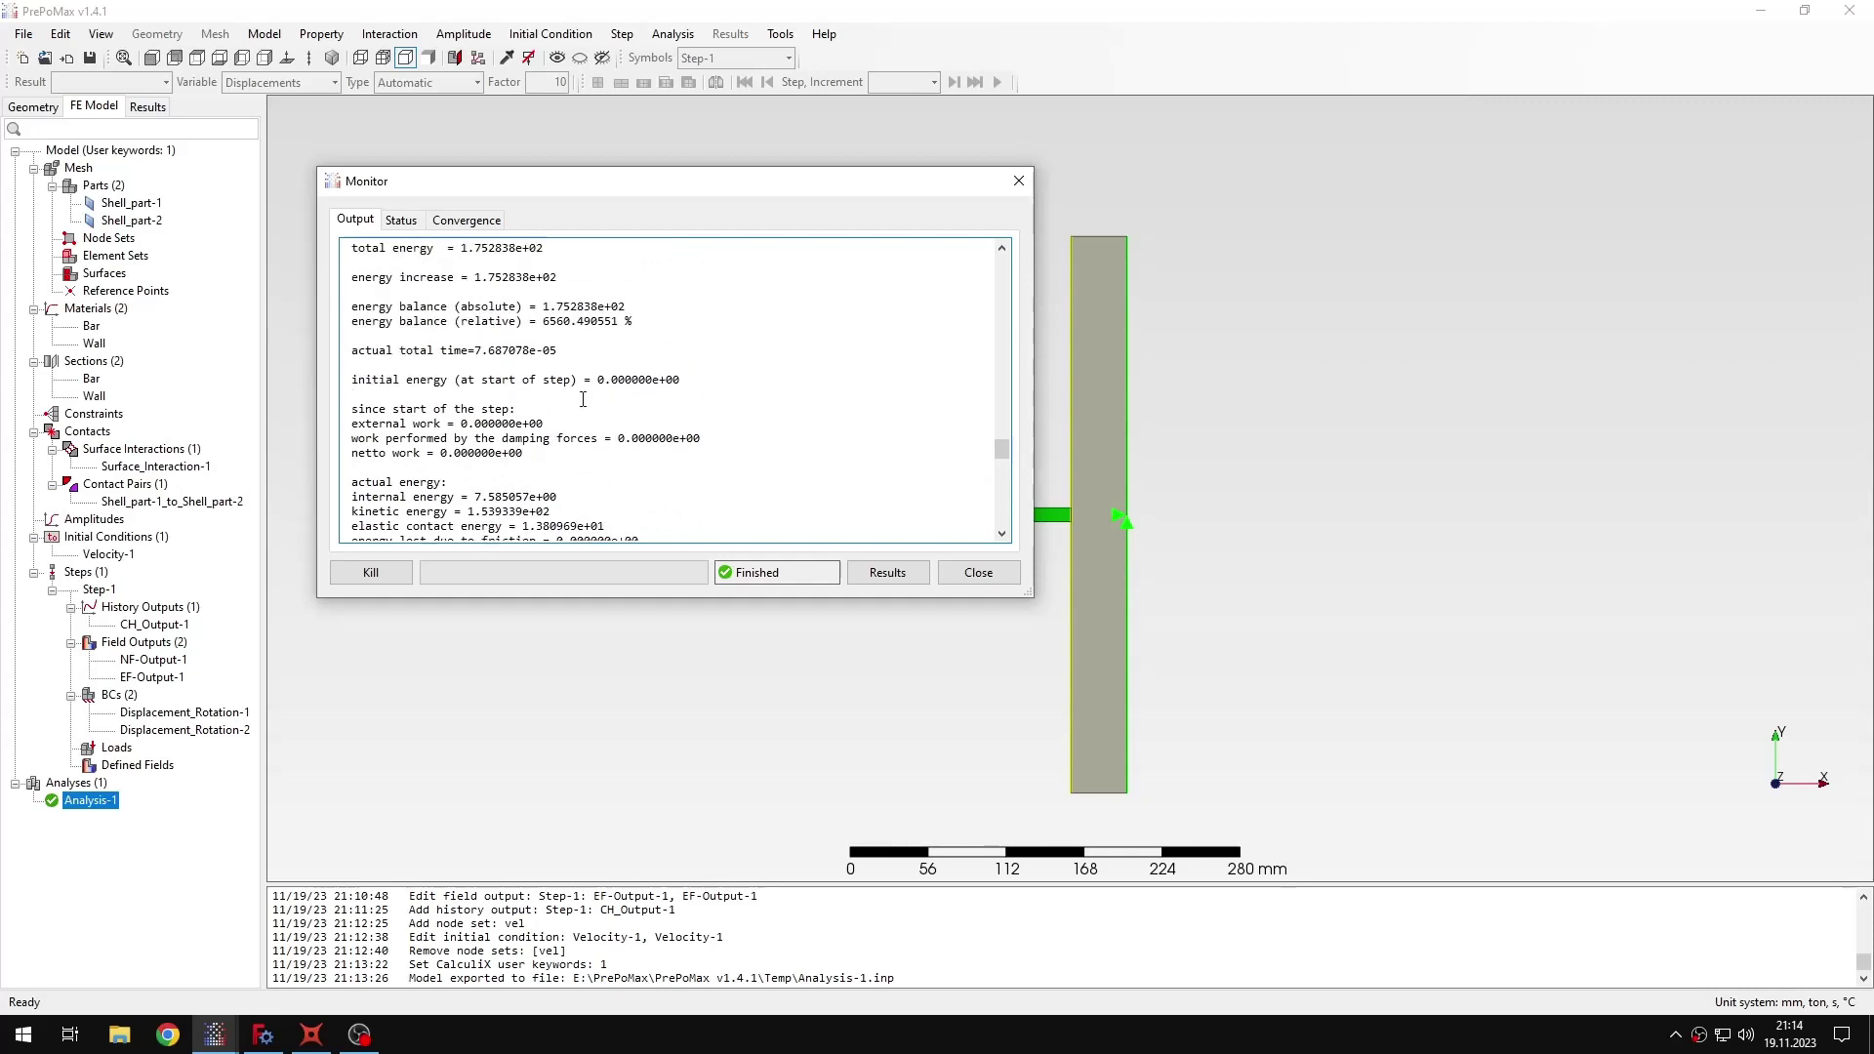
left_click_drag(560, 352, 452, 341)
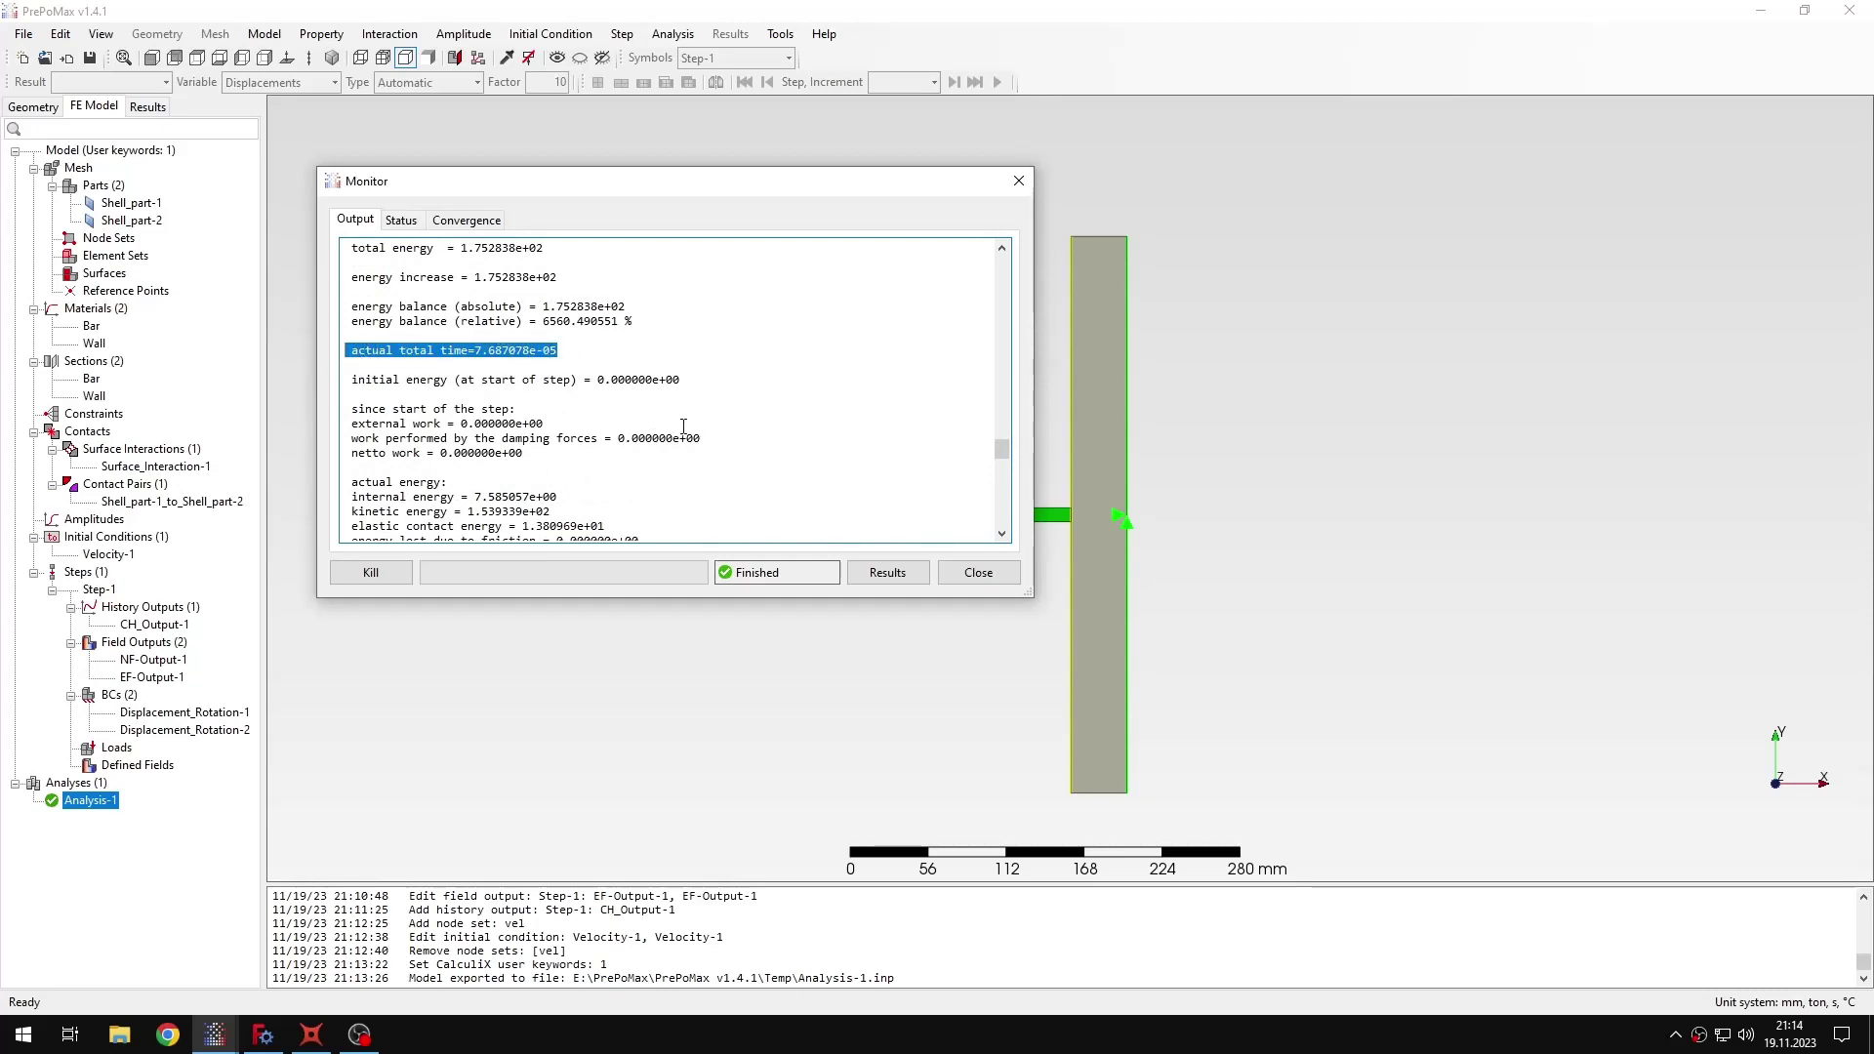
scroll(631, 455, "up", 6)
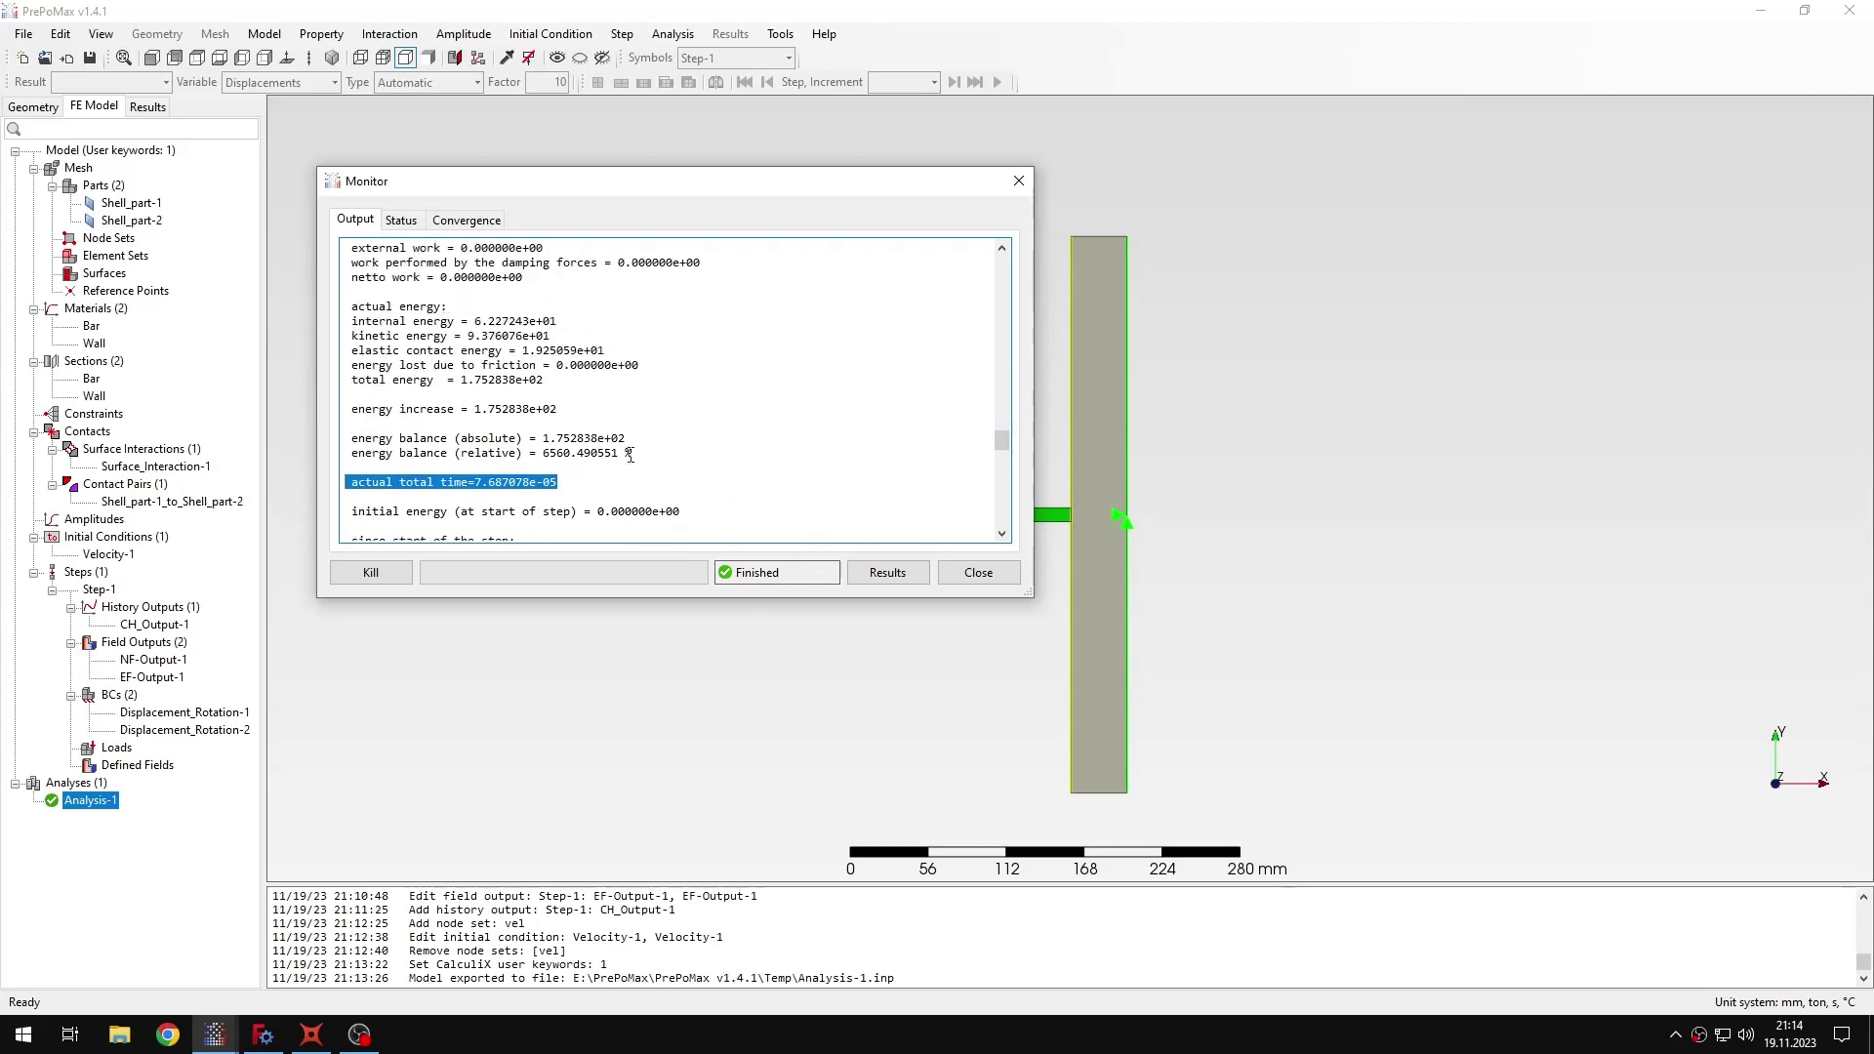
left_click_drag(556, 308, 335, 305)
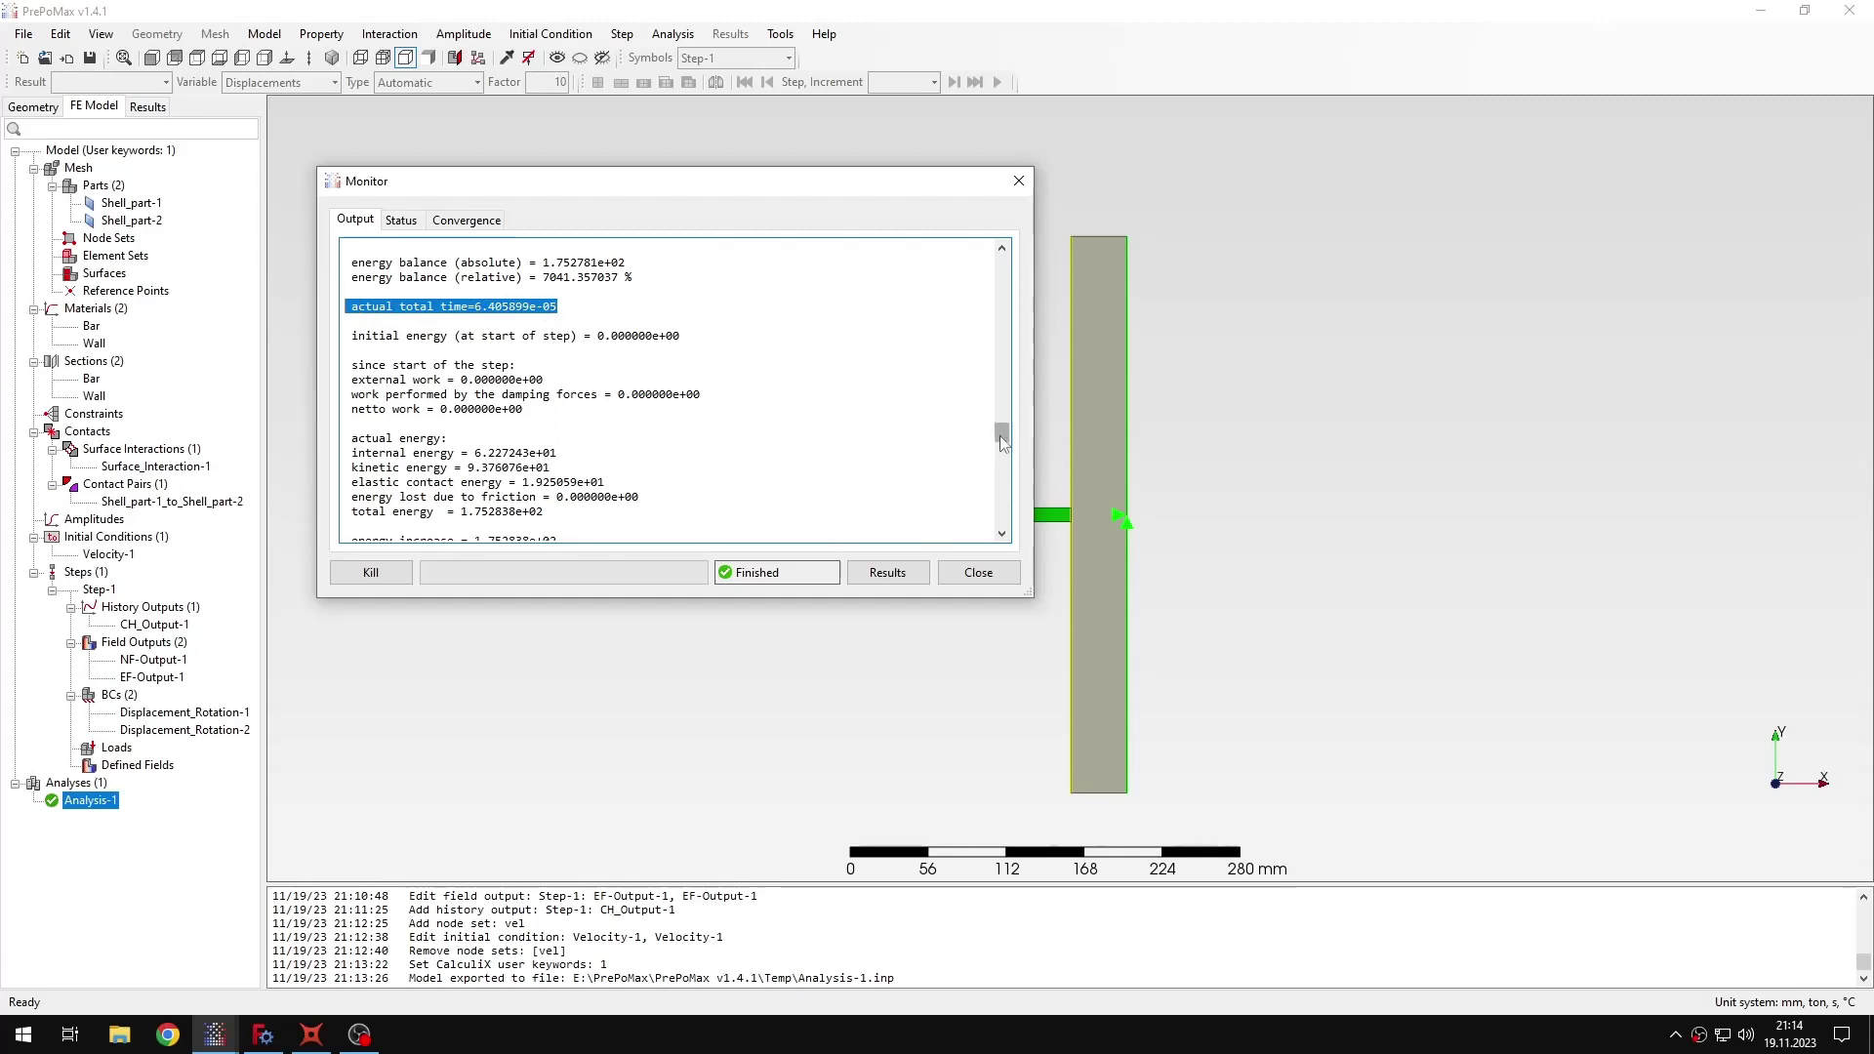
scroll(619, 429, "down", 6)
scroll(553, 431, "up", 2)
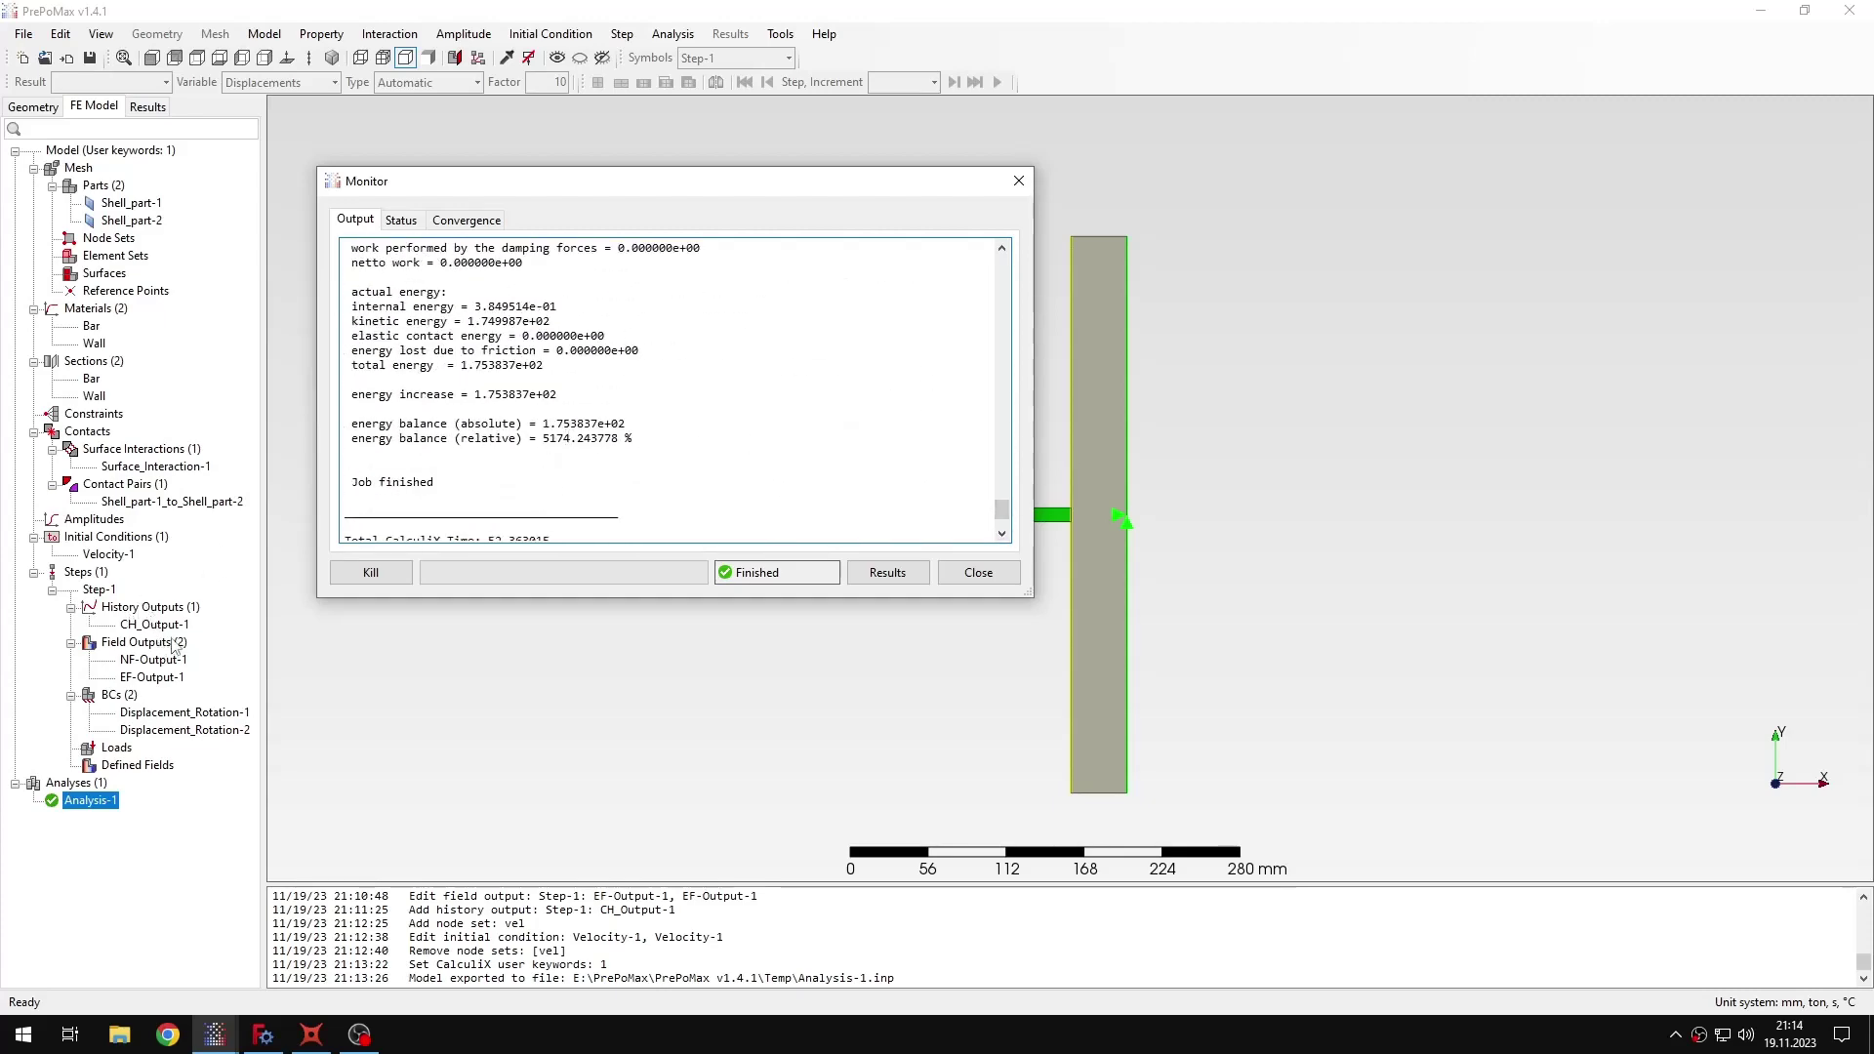
left_click(887, 574)
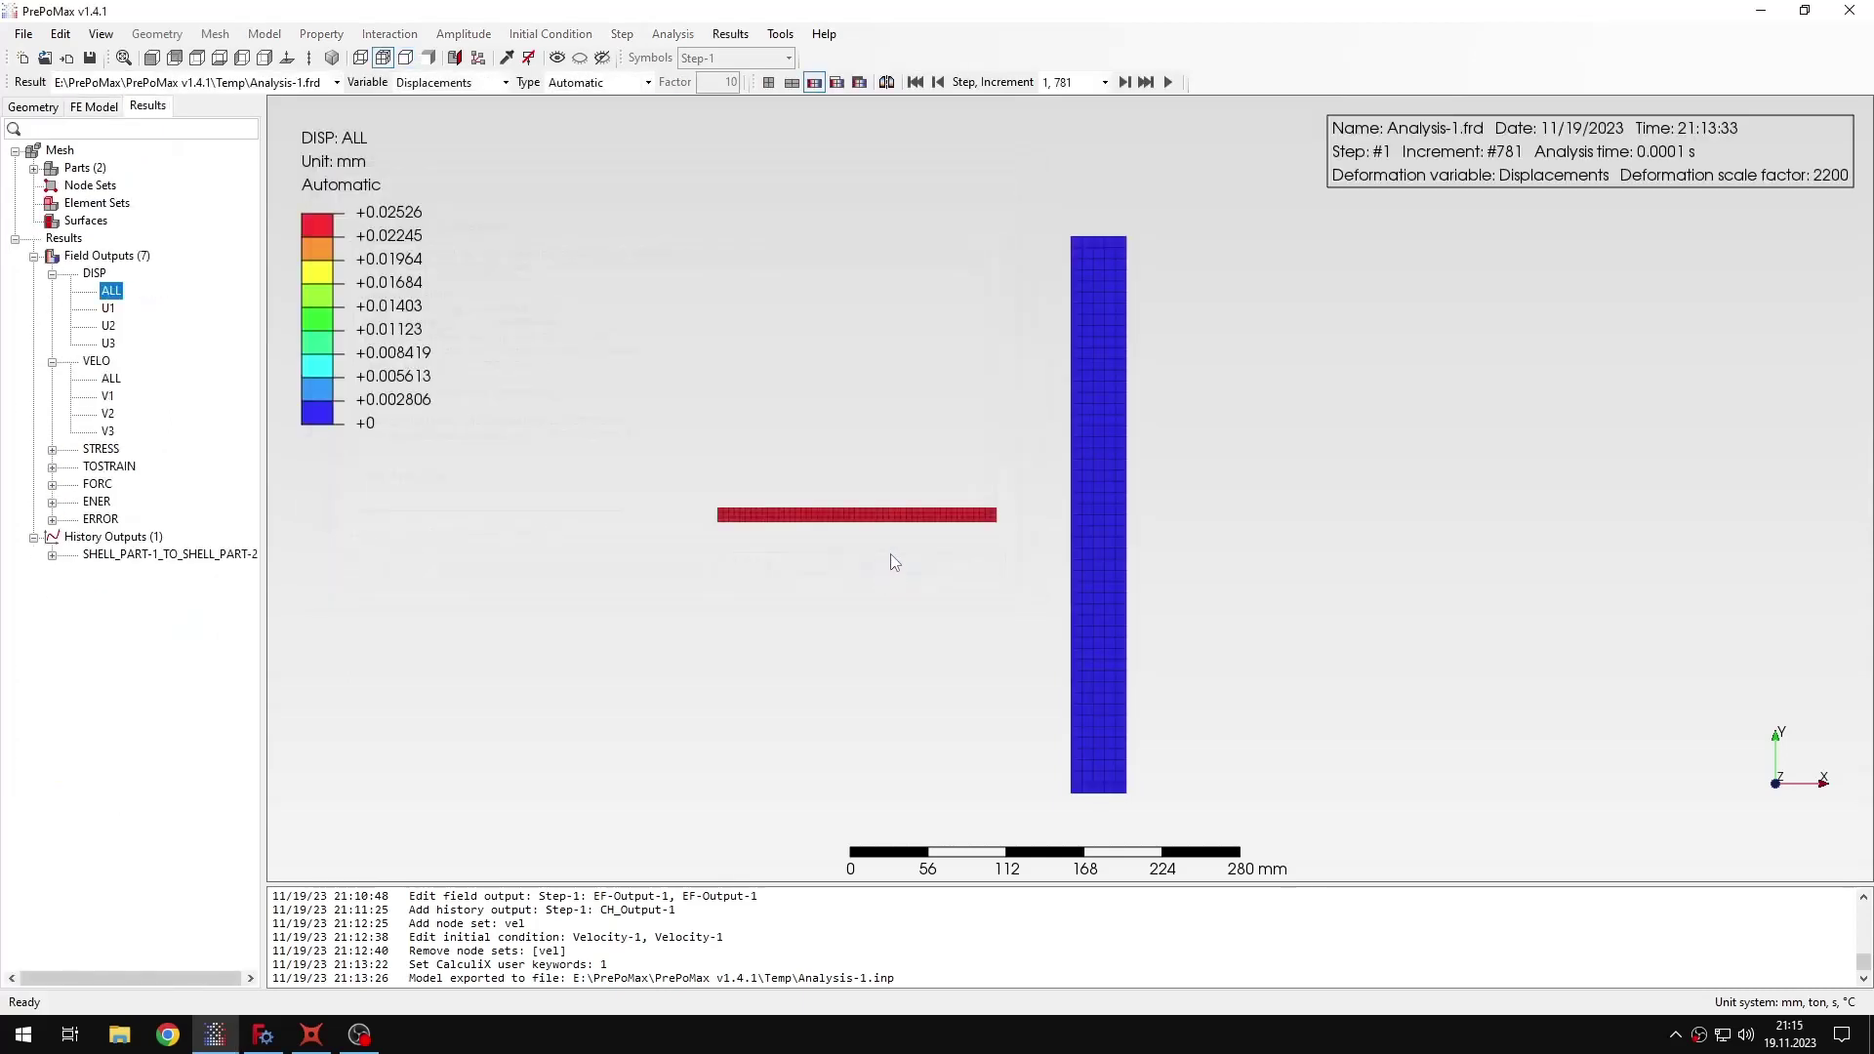
Show the displacement results at true scale, starting at increment 100.
left_click(645, 82)
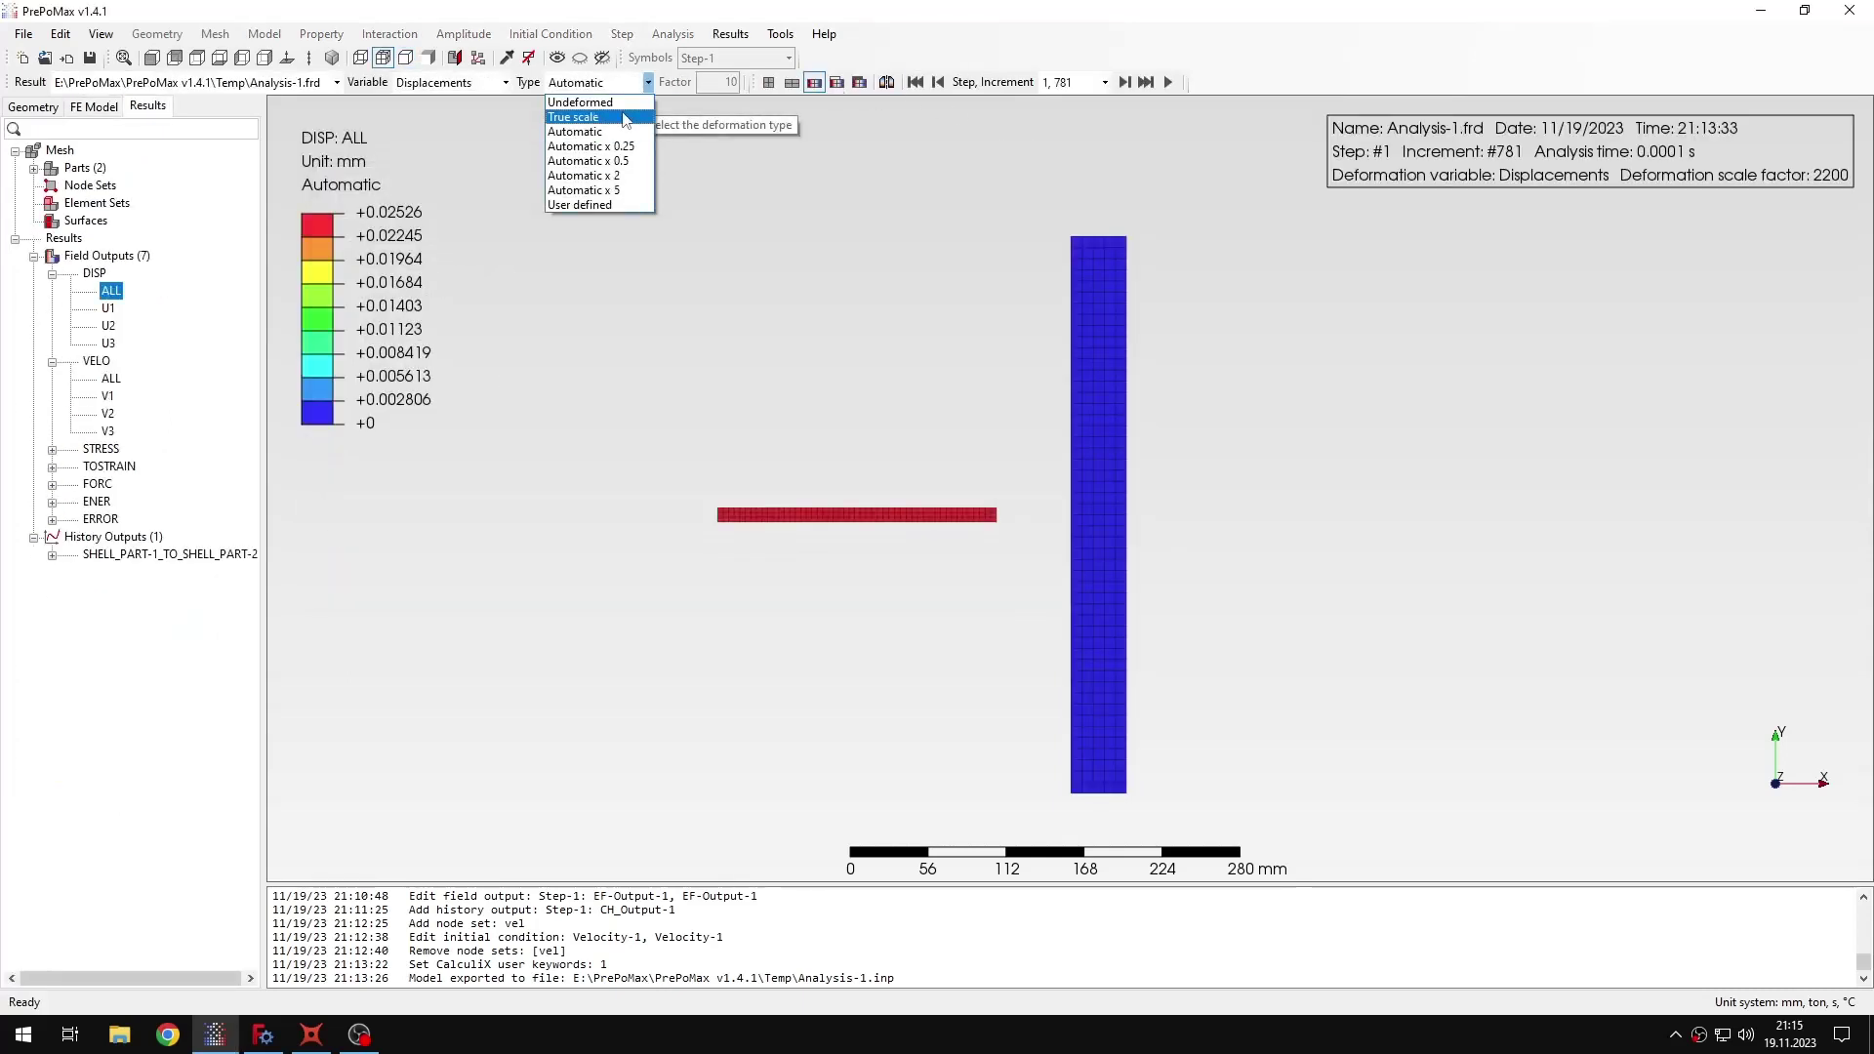
left_click(586, 116)
left_click(1104, 82)
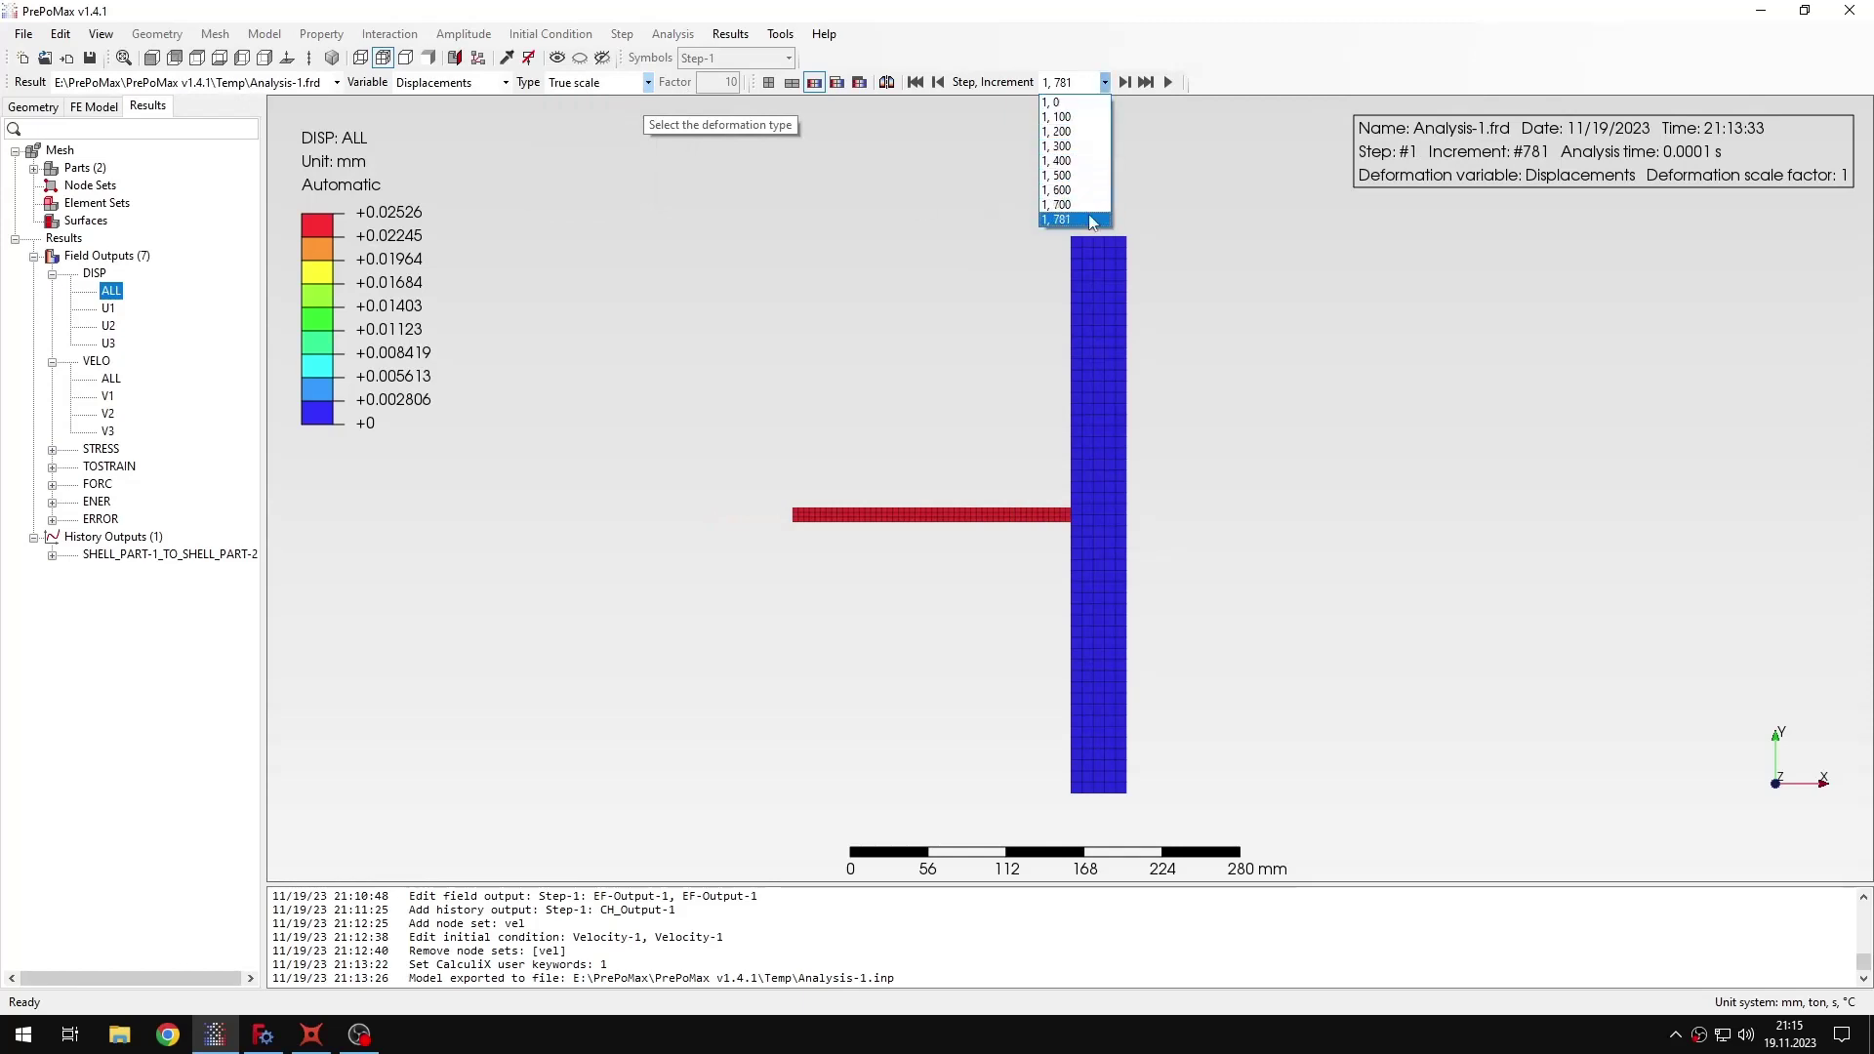
left_click(1104, 117)
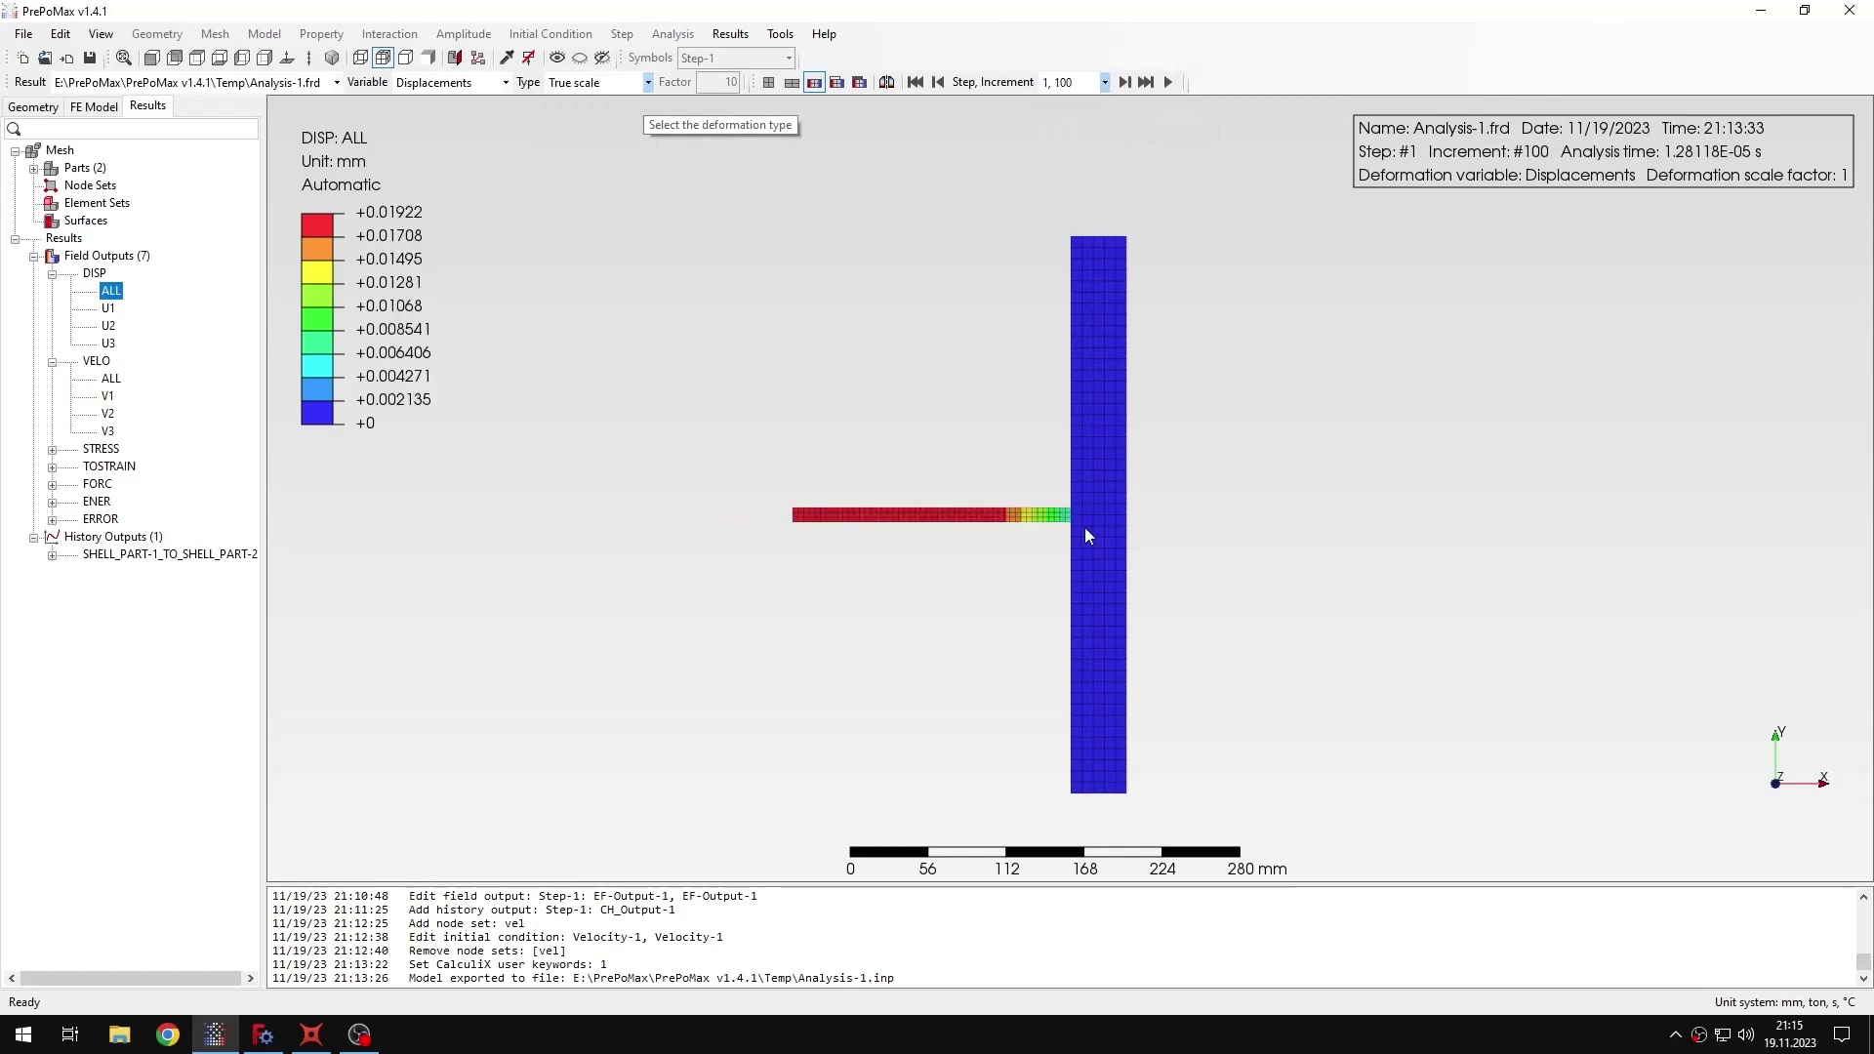
Advance through increment 300 to 781, zooming on the bar-wall joint, and expand the stress results.
scroll(1084, 527, "up", 3)
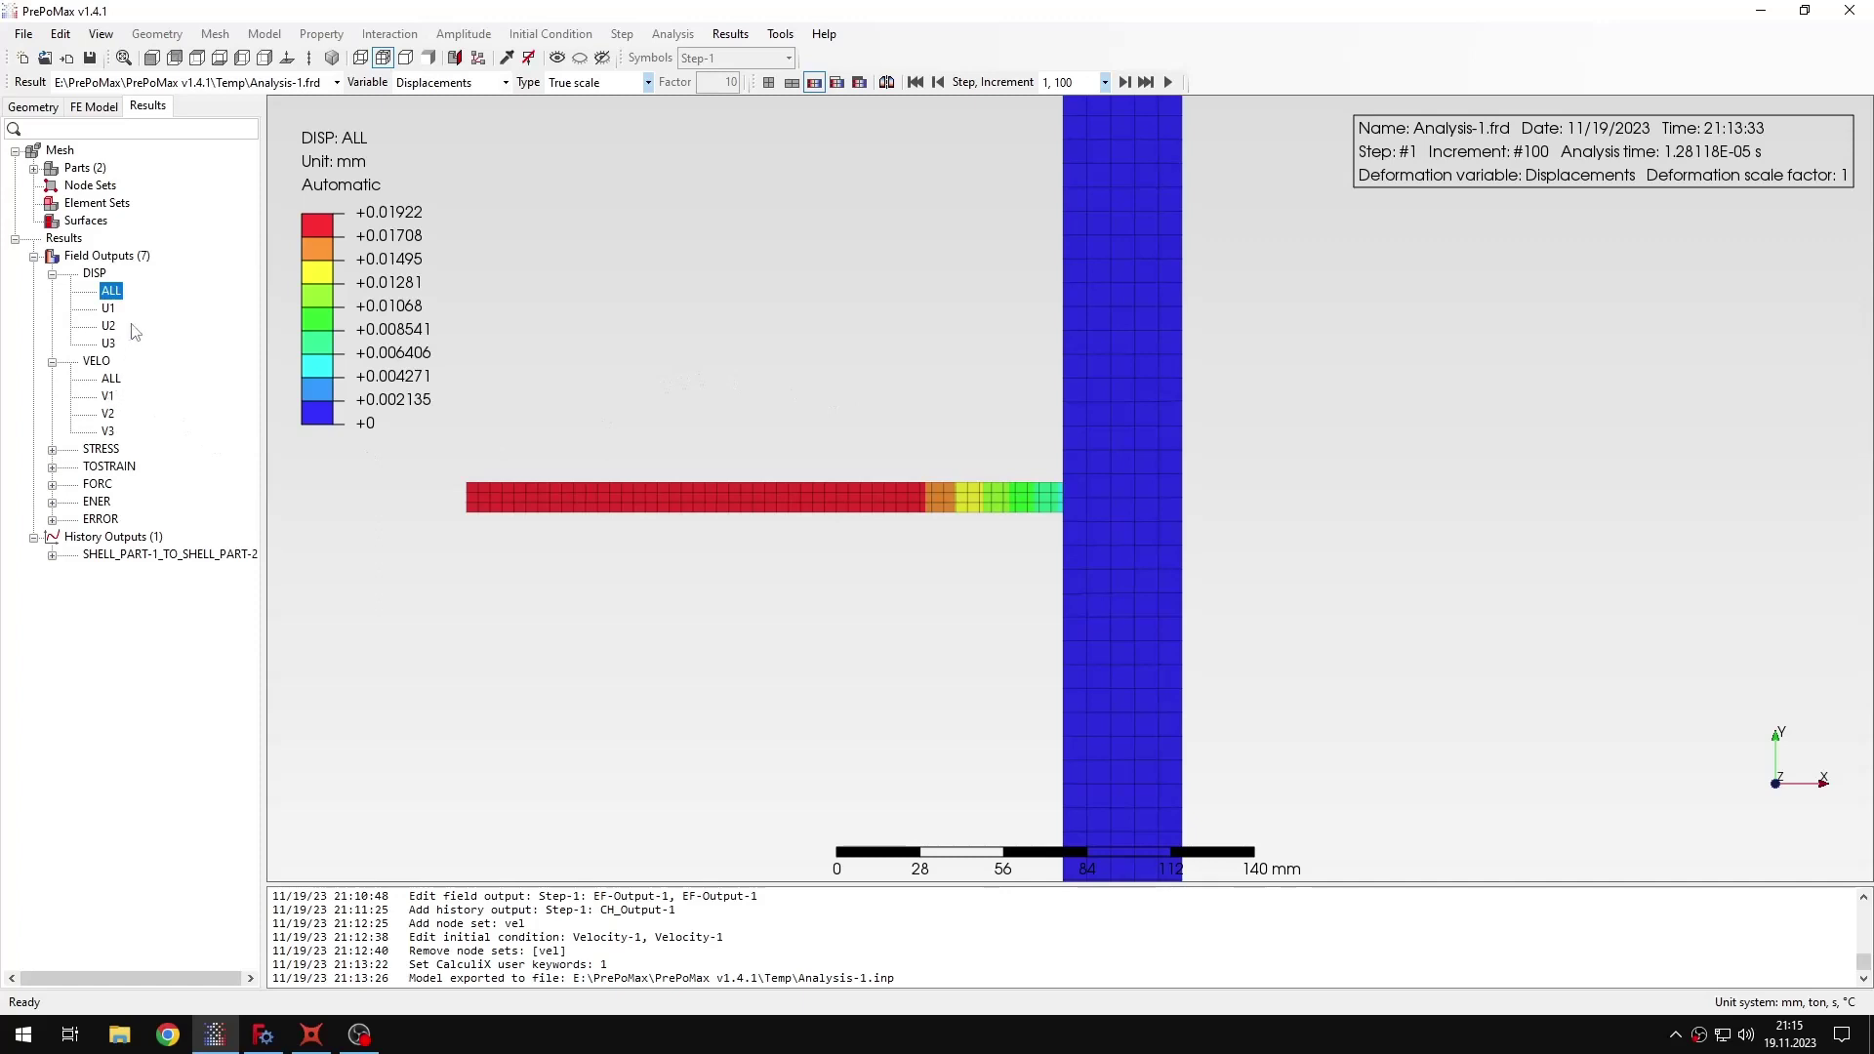
left_click(1124, 82)
left_click(1124, 82)
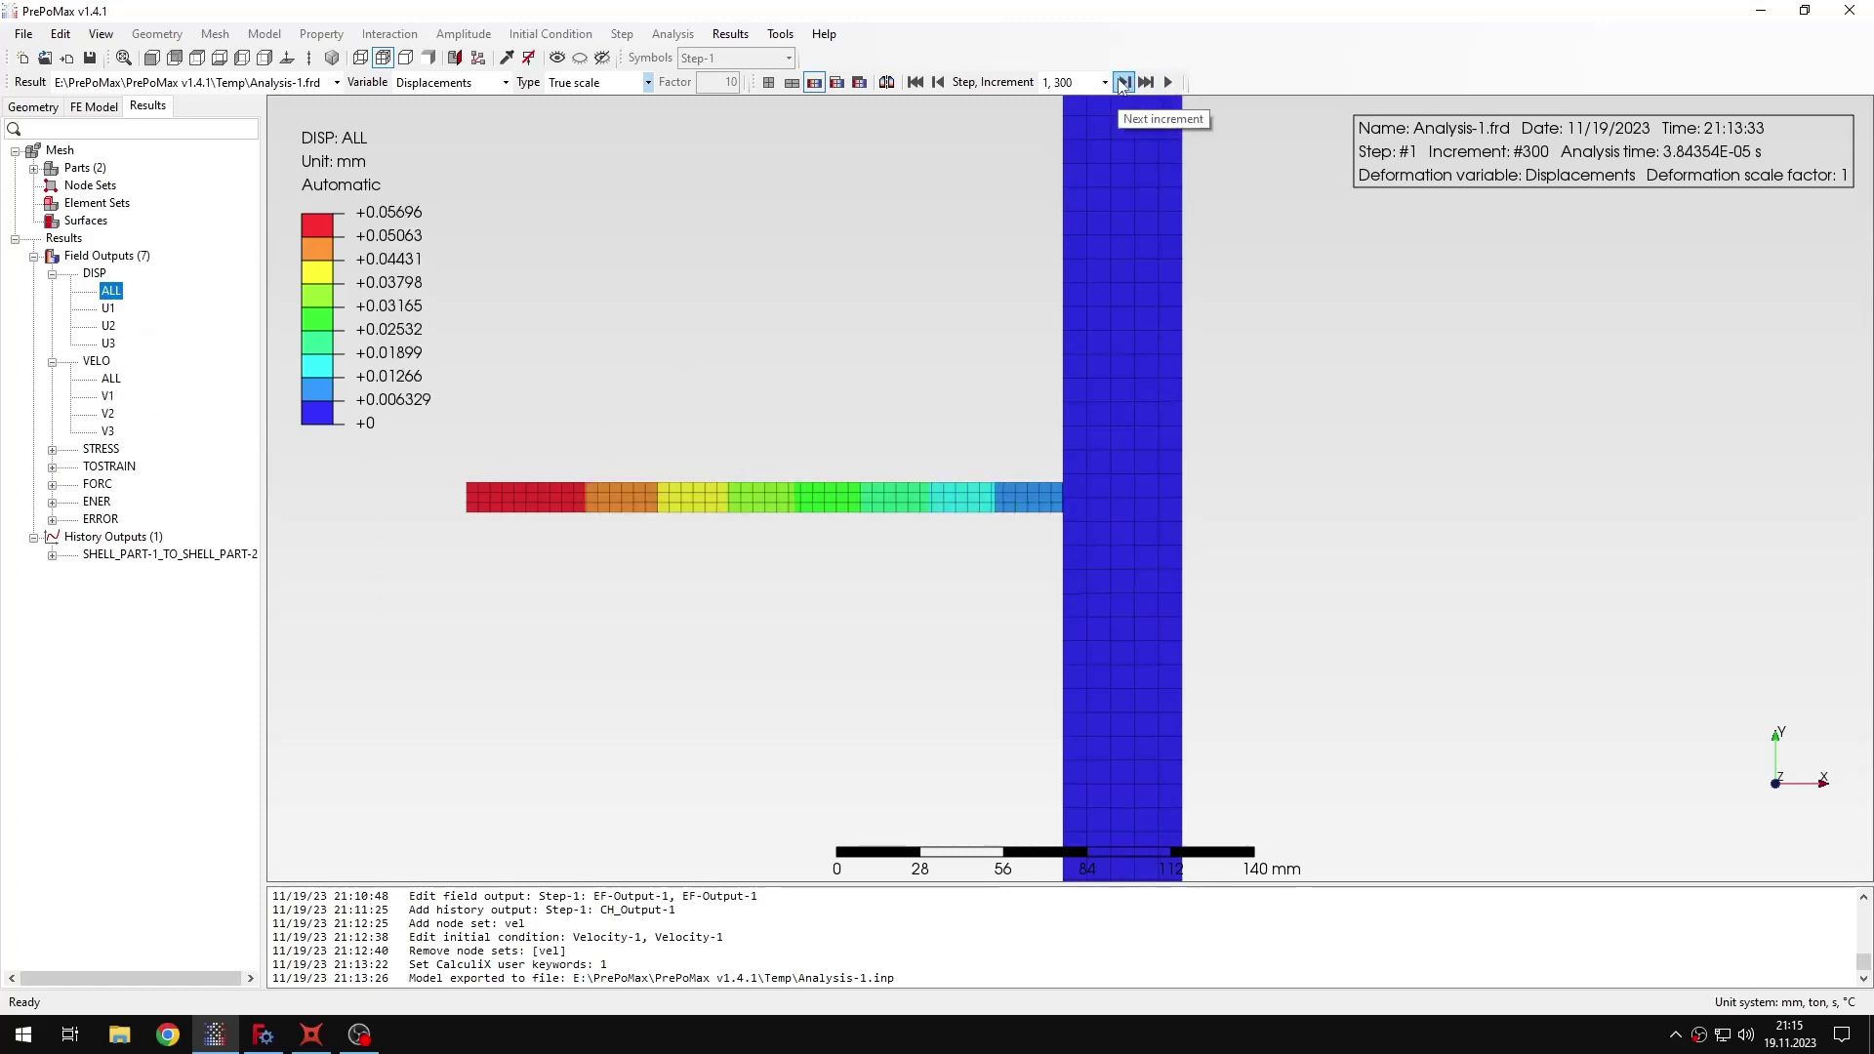
left_click(1124, 82)
left_click(1124, 82)
left_click(1123, 82)
left_click(1124, 82)
left_click(1123, 82)
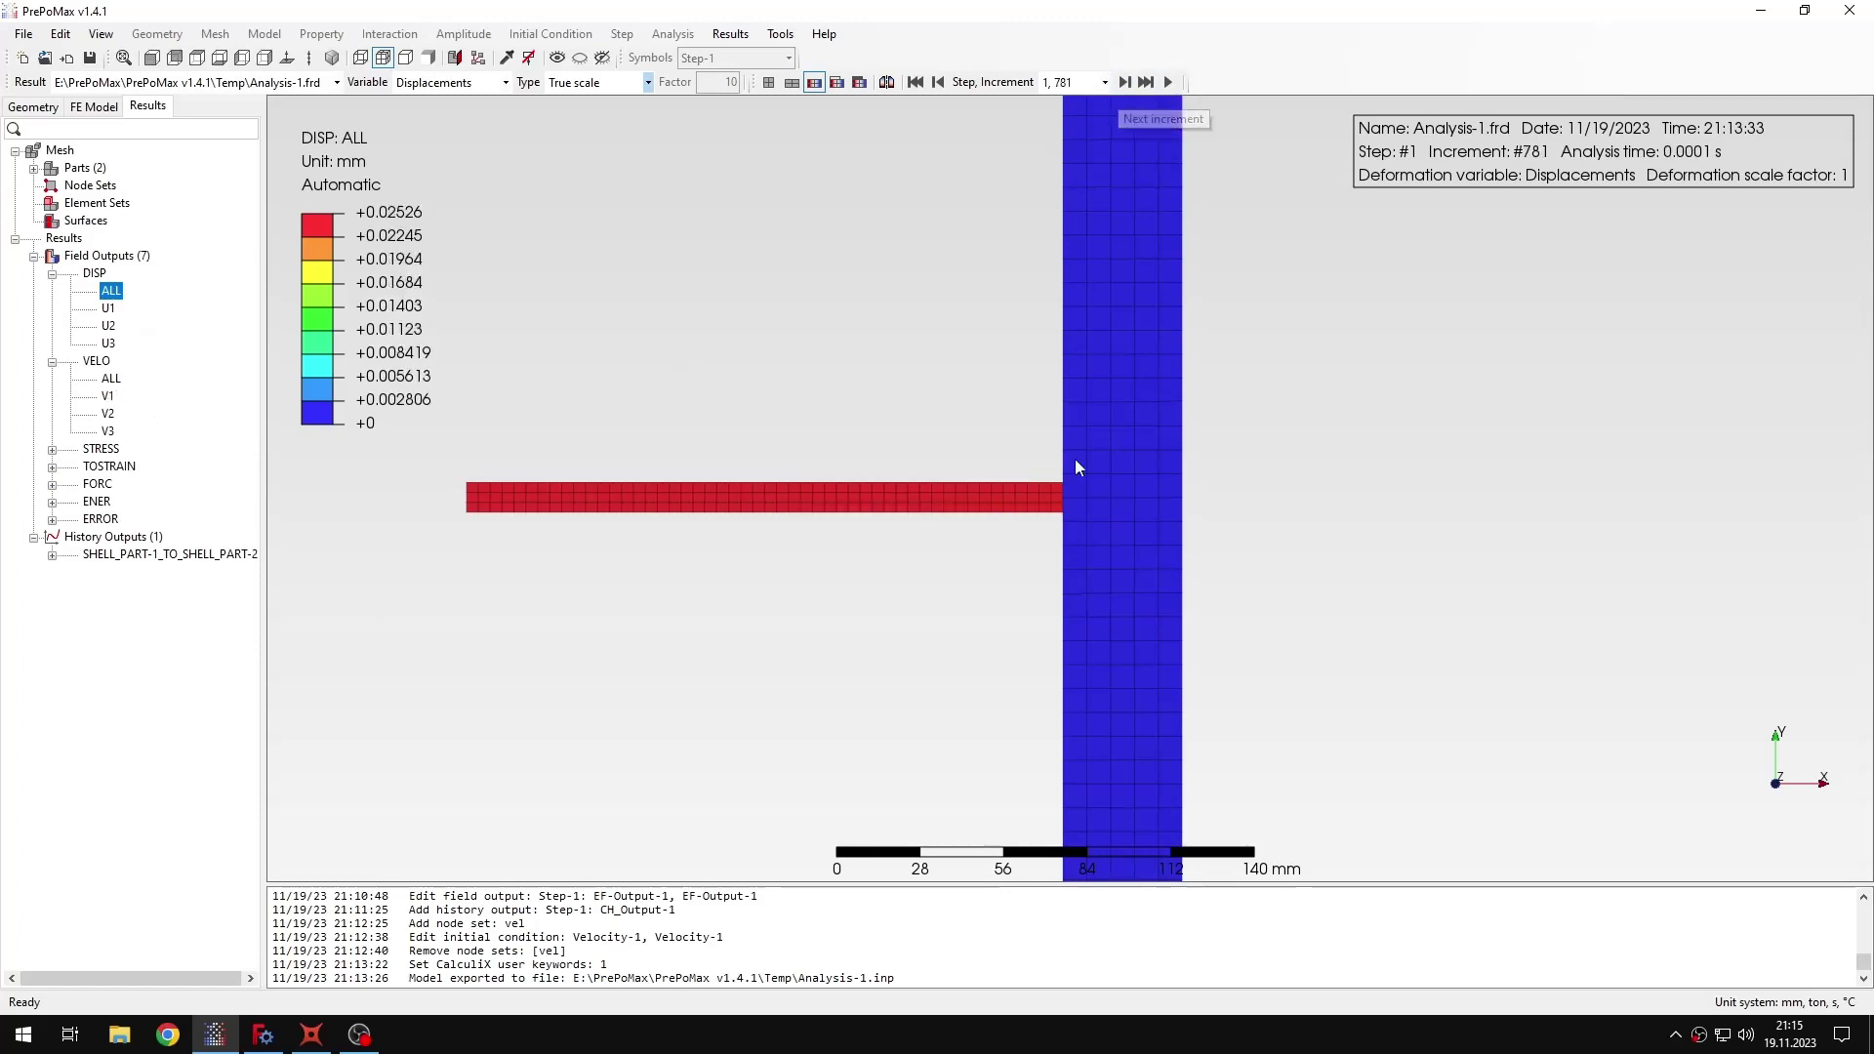
scroll(1034, 481, "up", 3)
scroll(1034, 480, "up", 10)
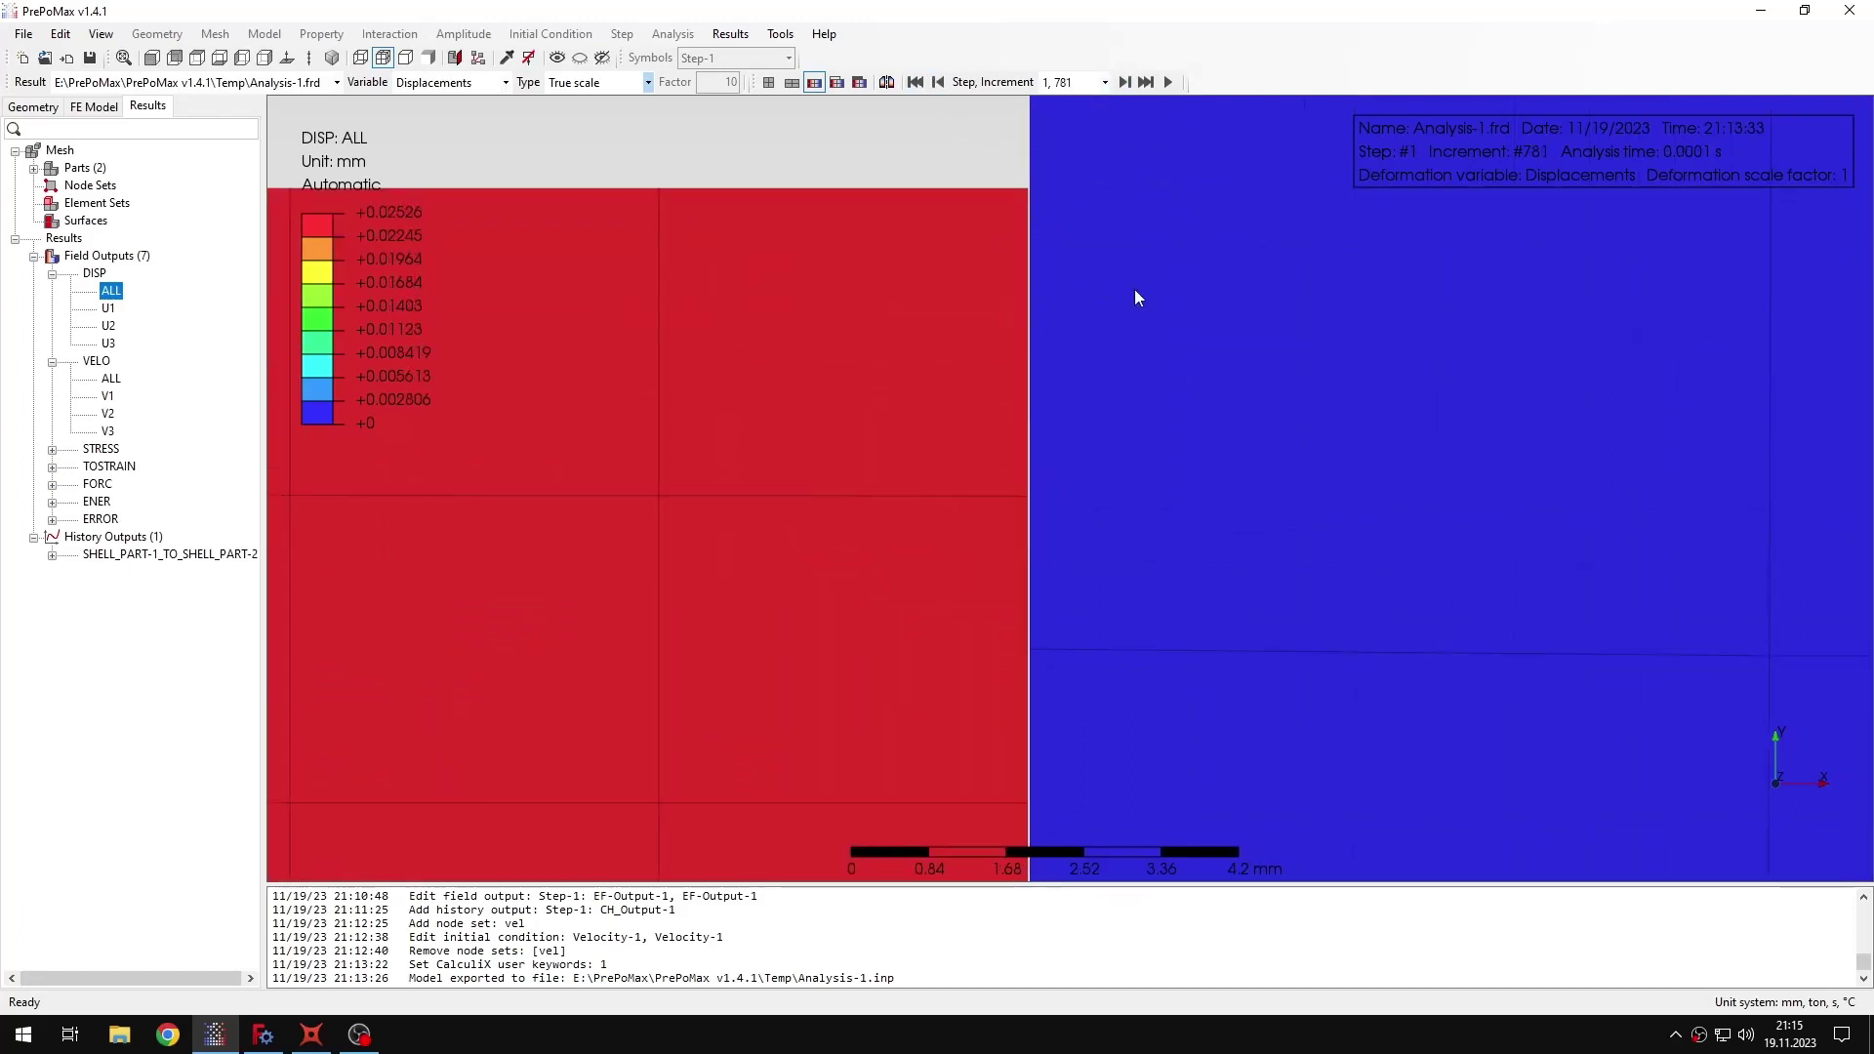
scroll(1119, 290, "down", 10)
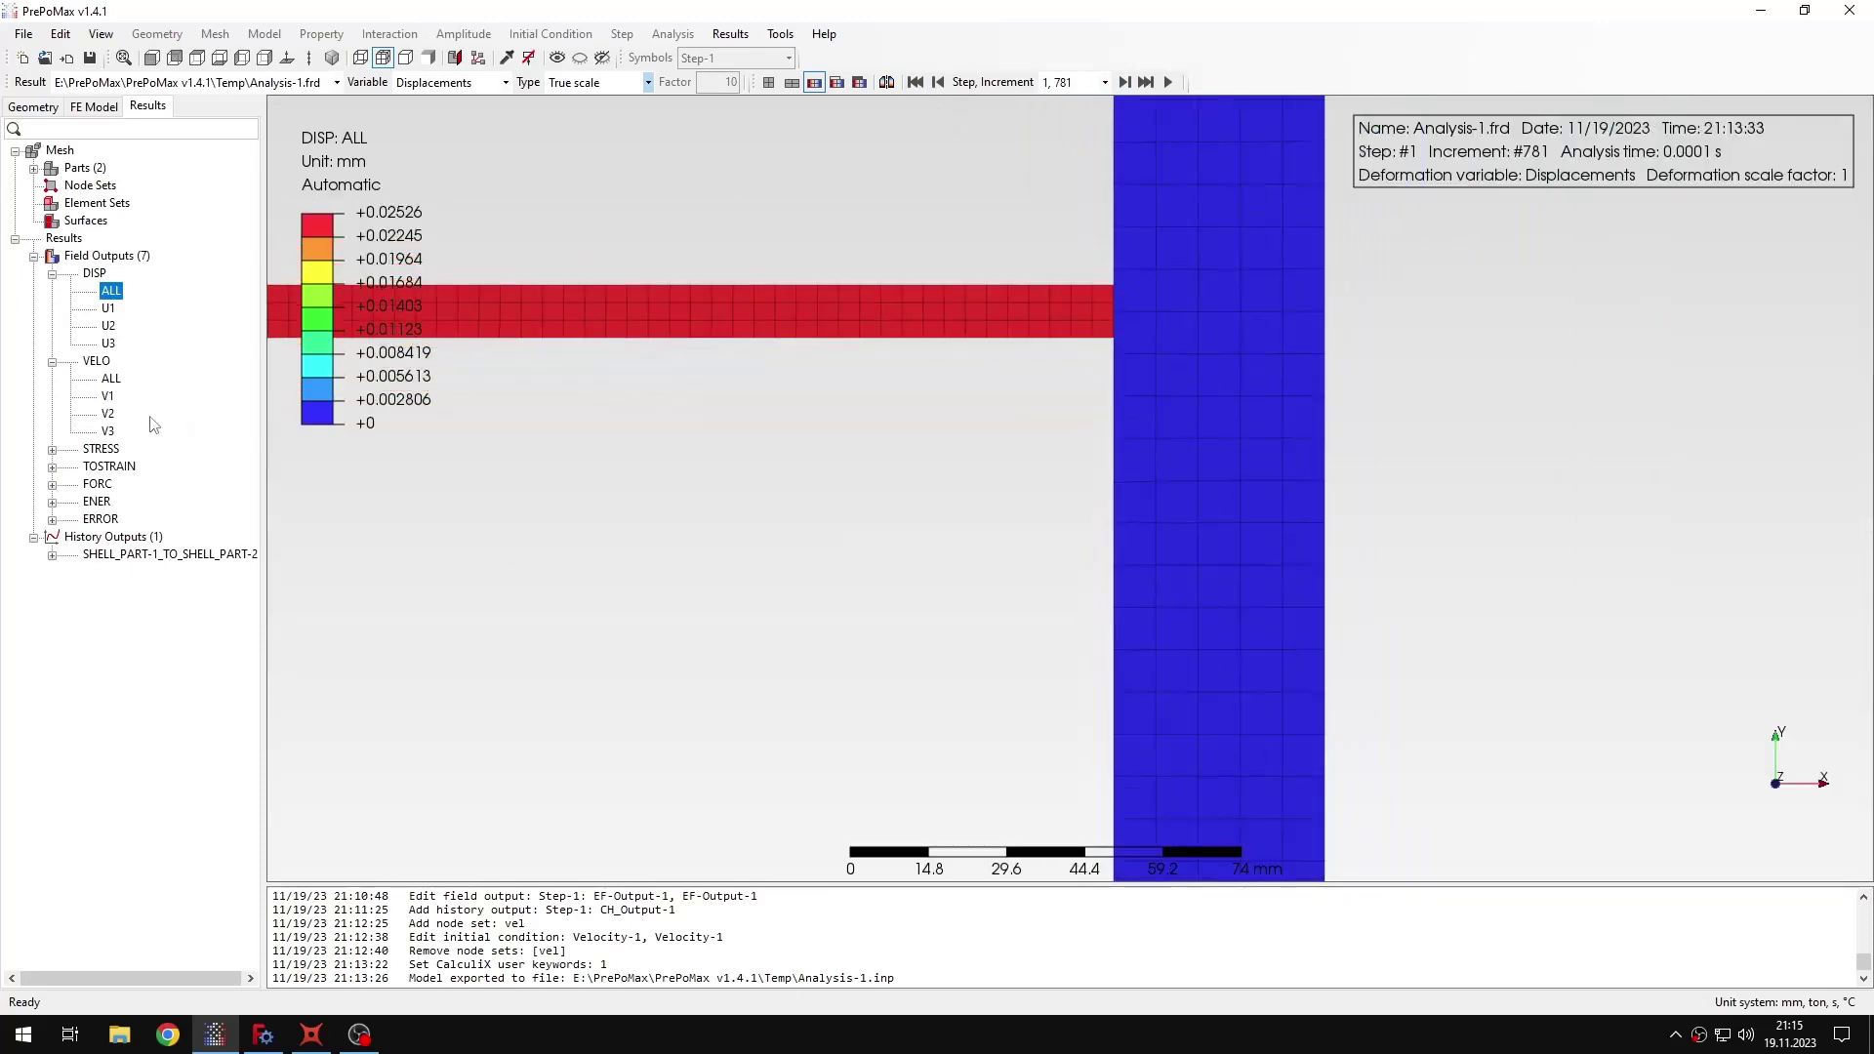
left_click(52, 449)
Show von Mises stress contours and step from an early increment up to increment 781.
left_click(117, 467)
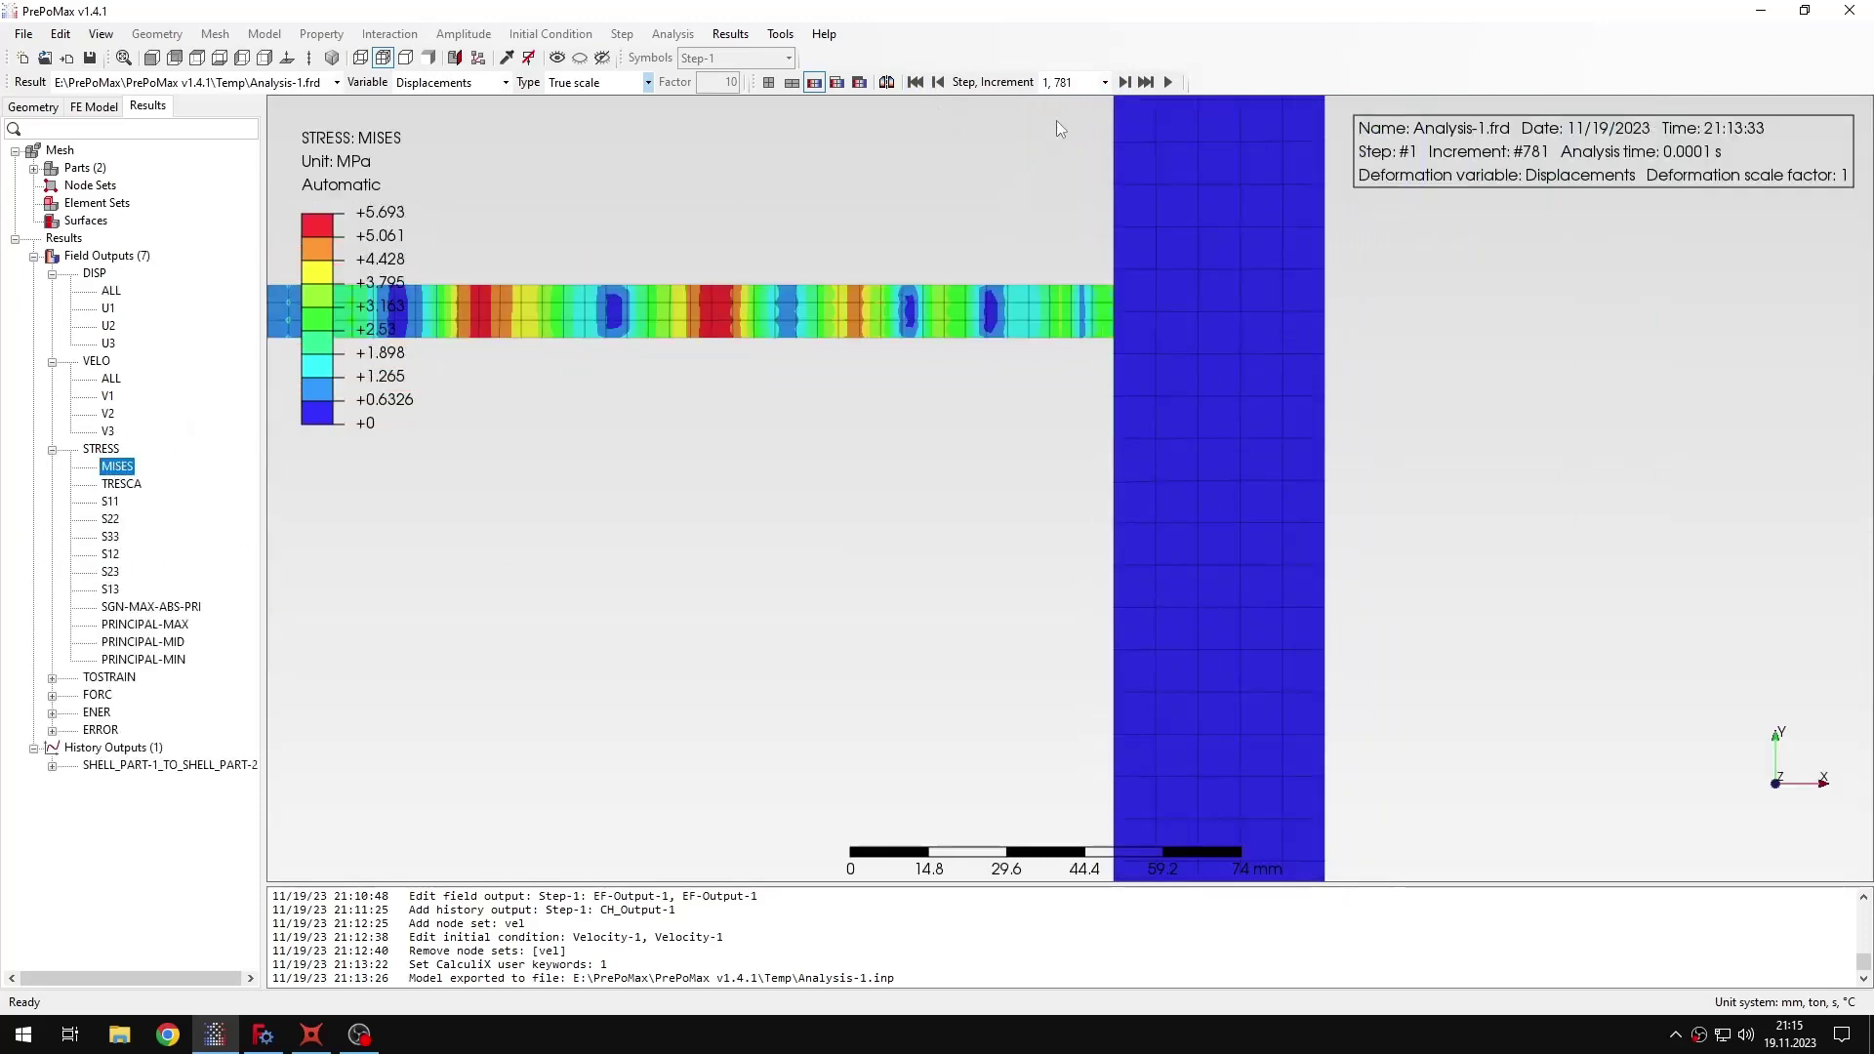
left_click(1104, 82)
left_click(1082, 111)
left_click(1125, 82)
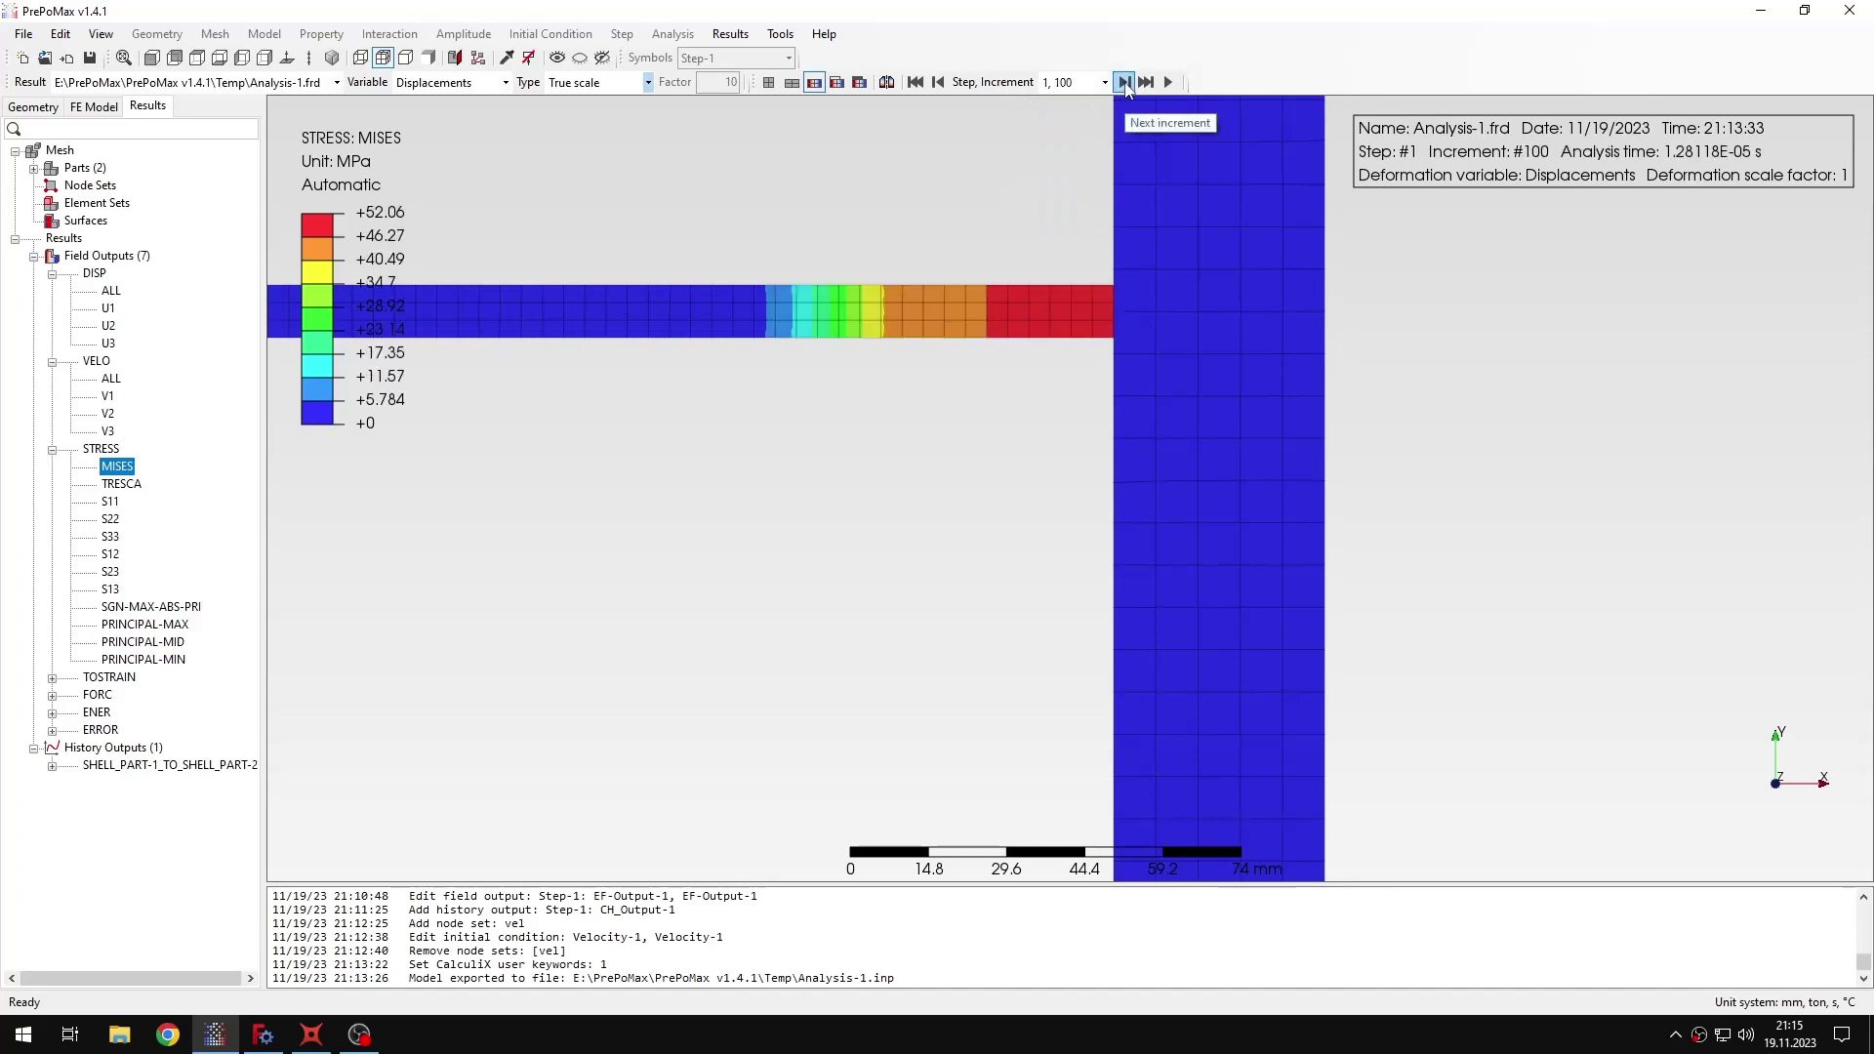
left_click(1124, 82)
left_click(1125, 82)
left_click(1125, 82)
left_click(1124, 82)
left_click(1125, 82)
left_click(1125, 82)
left_click(1125, 82)
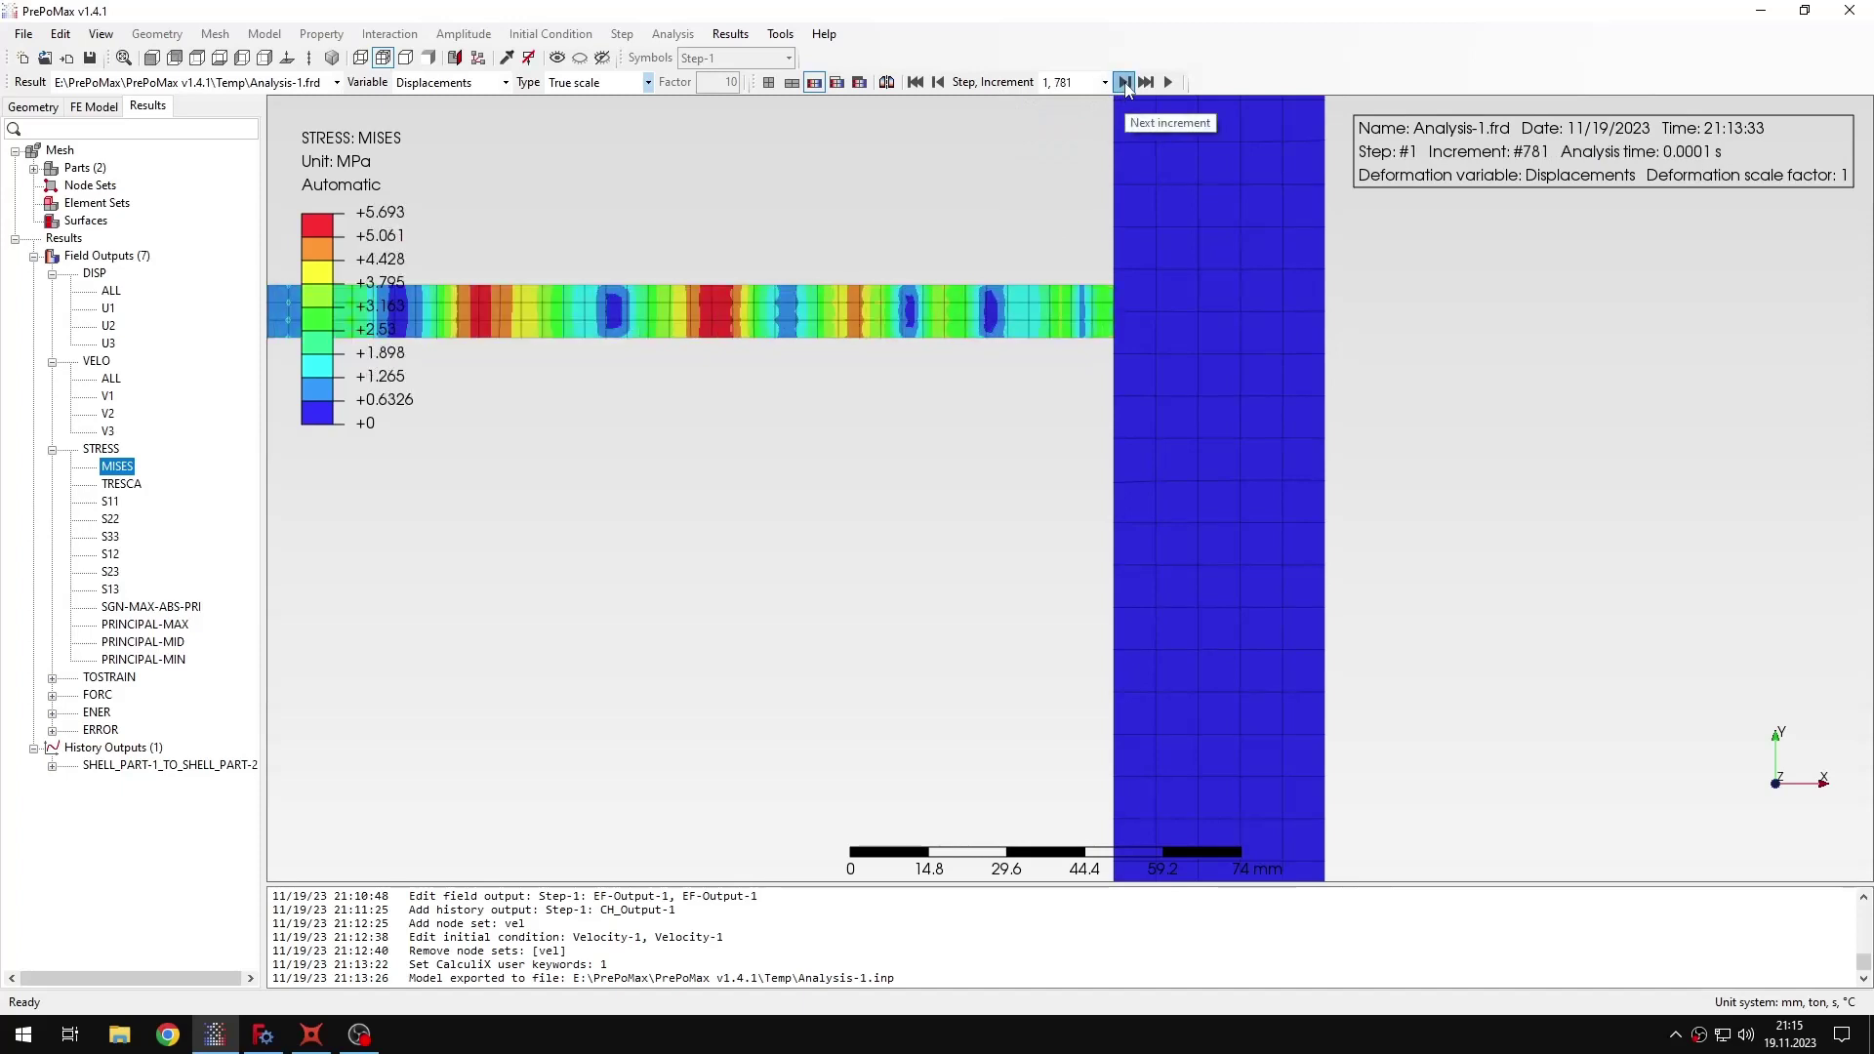
Step the stress back to 500, forward through 600 and 700 to 781, then to increment 0.
left_click(938, 82)
left_click(938, 82)
left_click(938, 82)
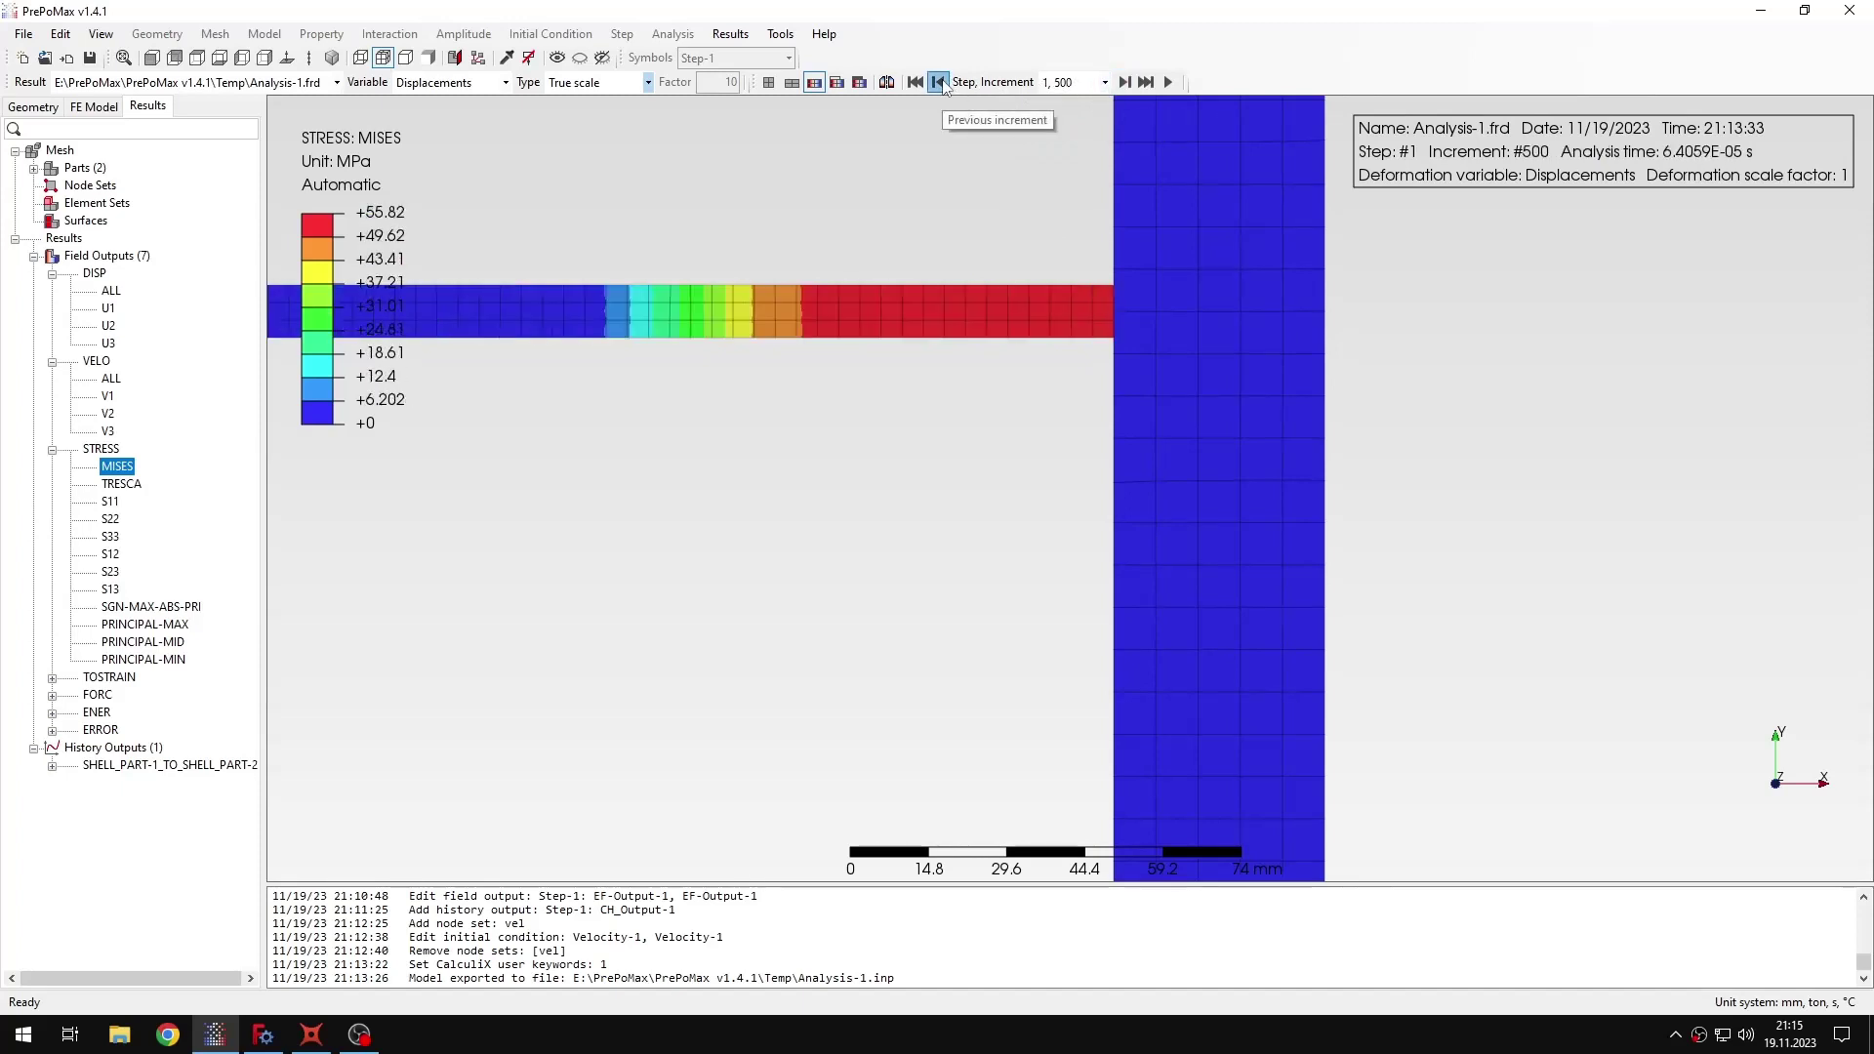
scroll(1108, 166, "up", 5)
left_click(1124, 82)
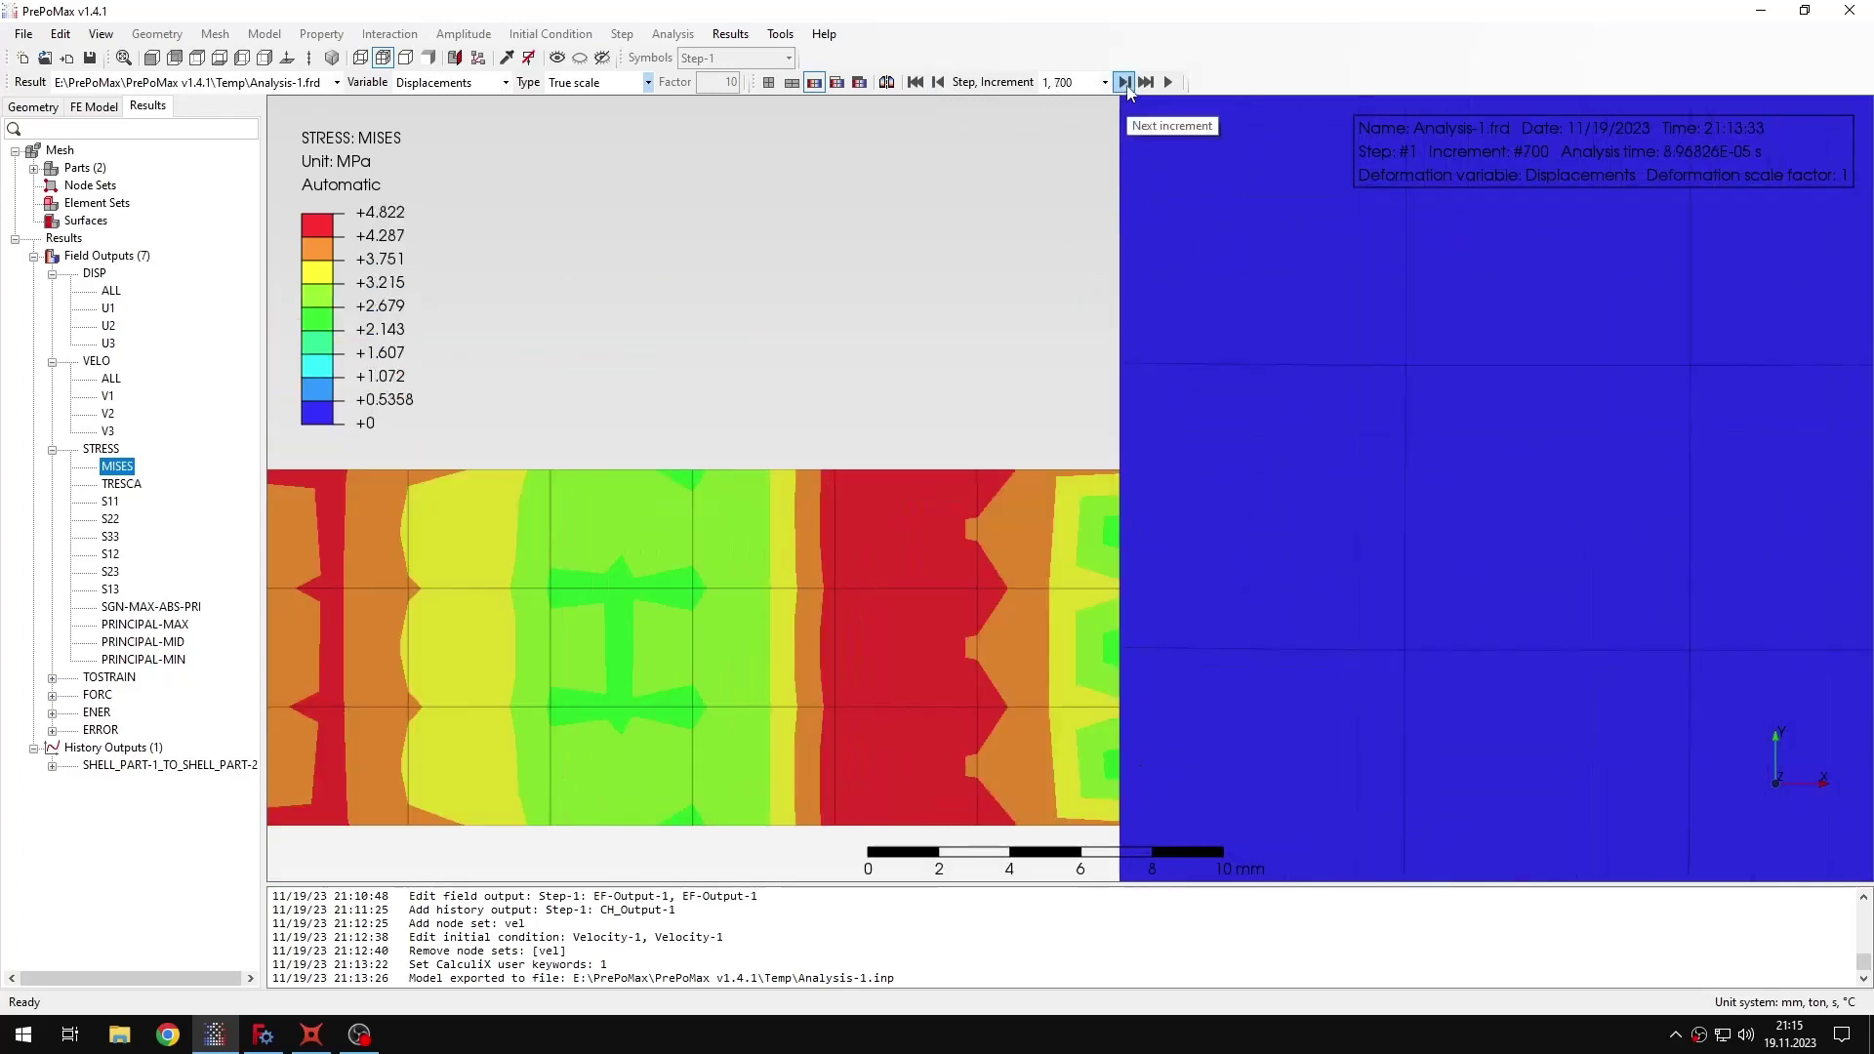
left_click(1125, 82)
left_click(1125, 82)
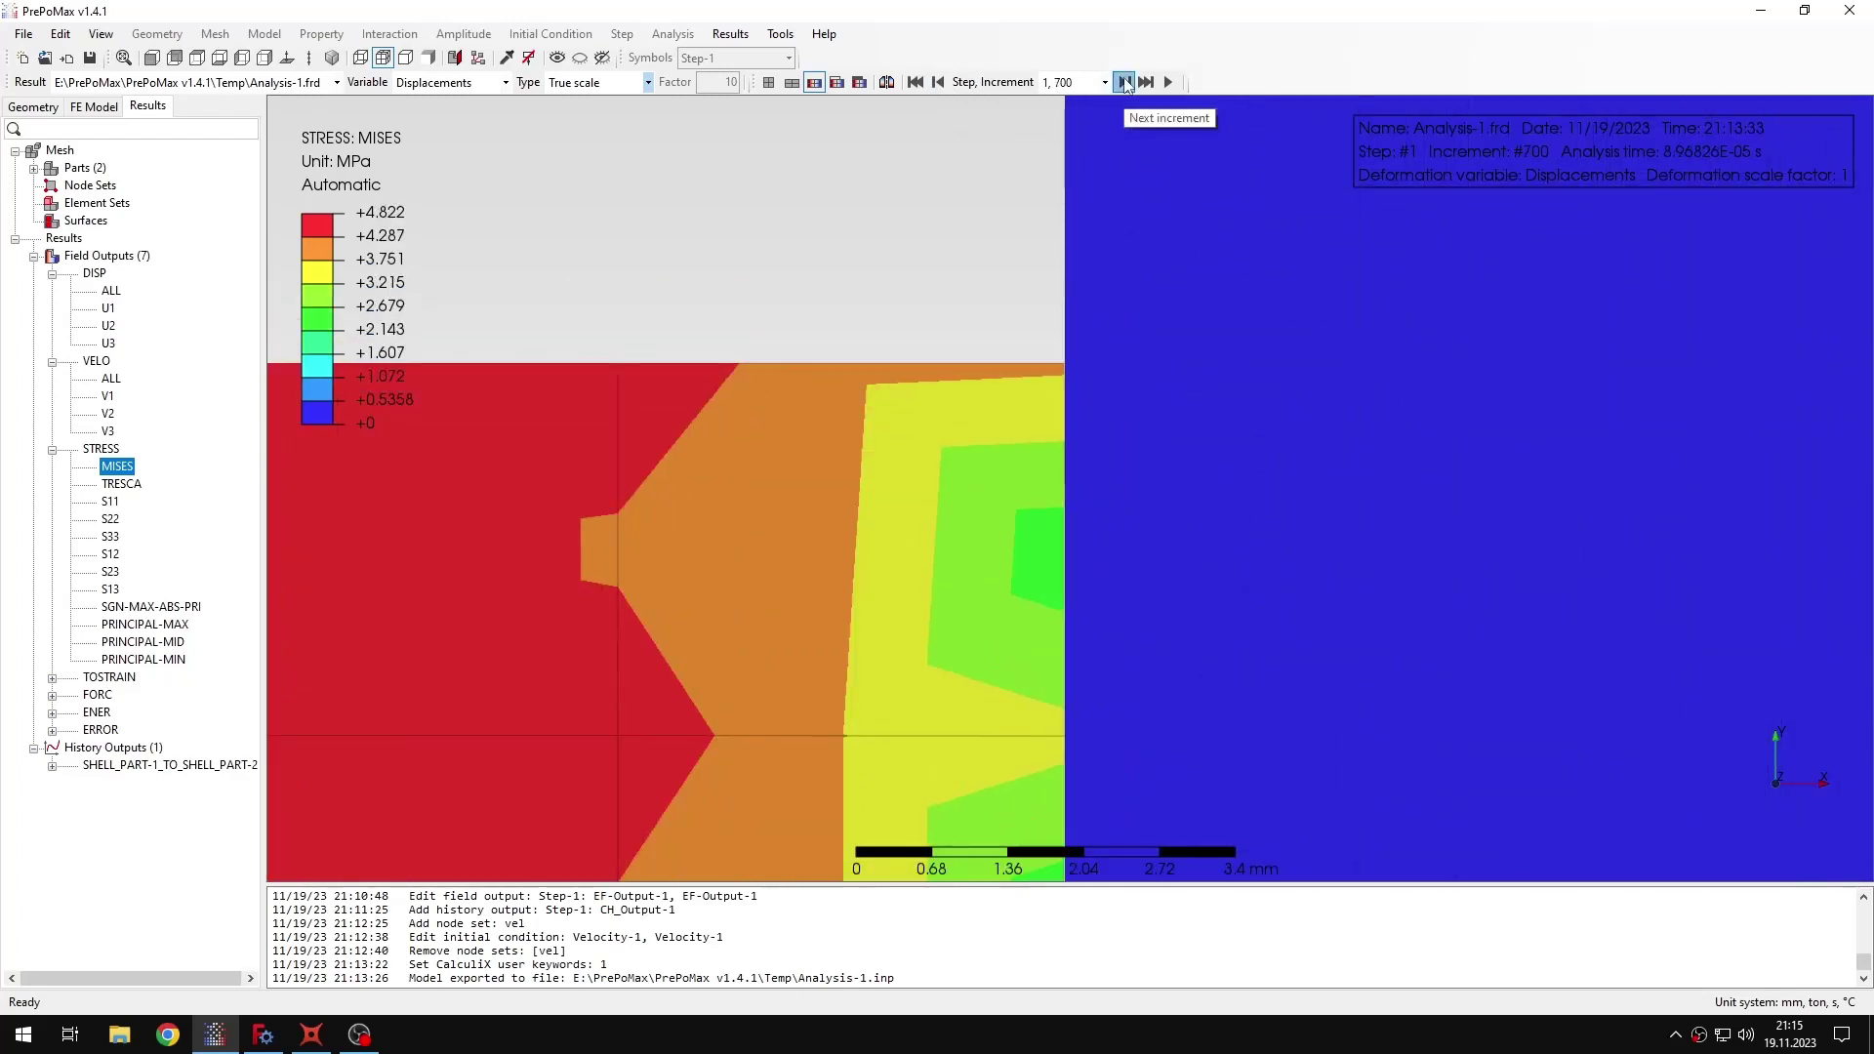
scroll(1078, 350, "down", 9)
left_click(1105, 82)
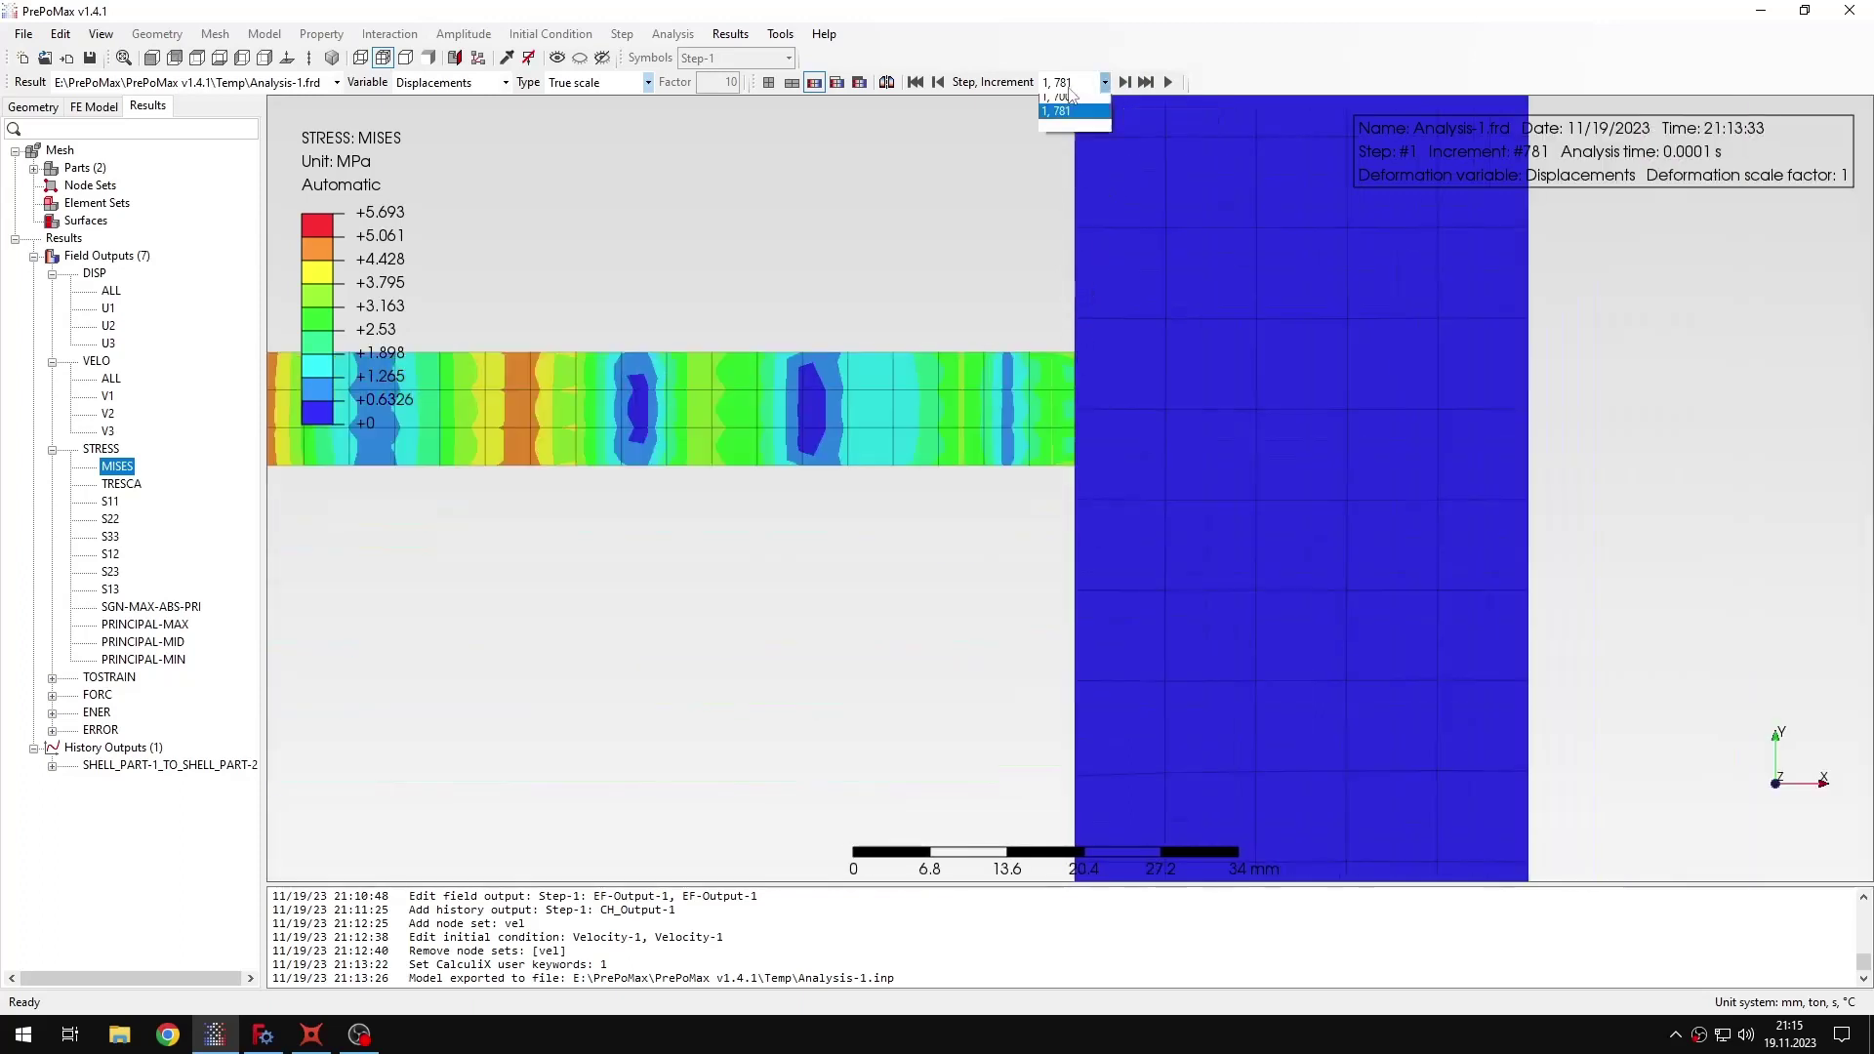
left_click(1069, 102)
scroll(1013, 426, "down", 3)
scroll(1013, 426, "down", 2)
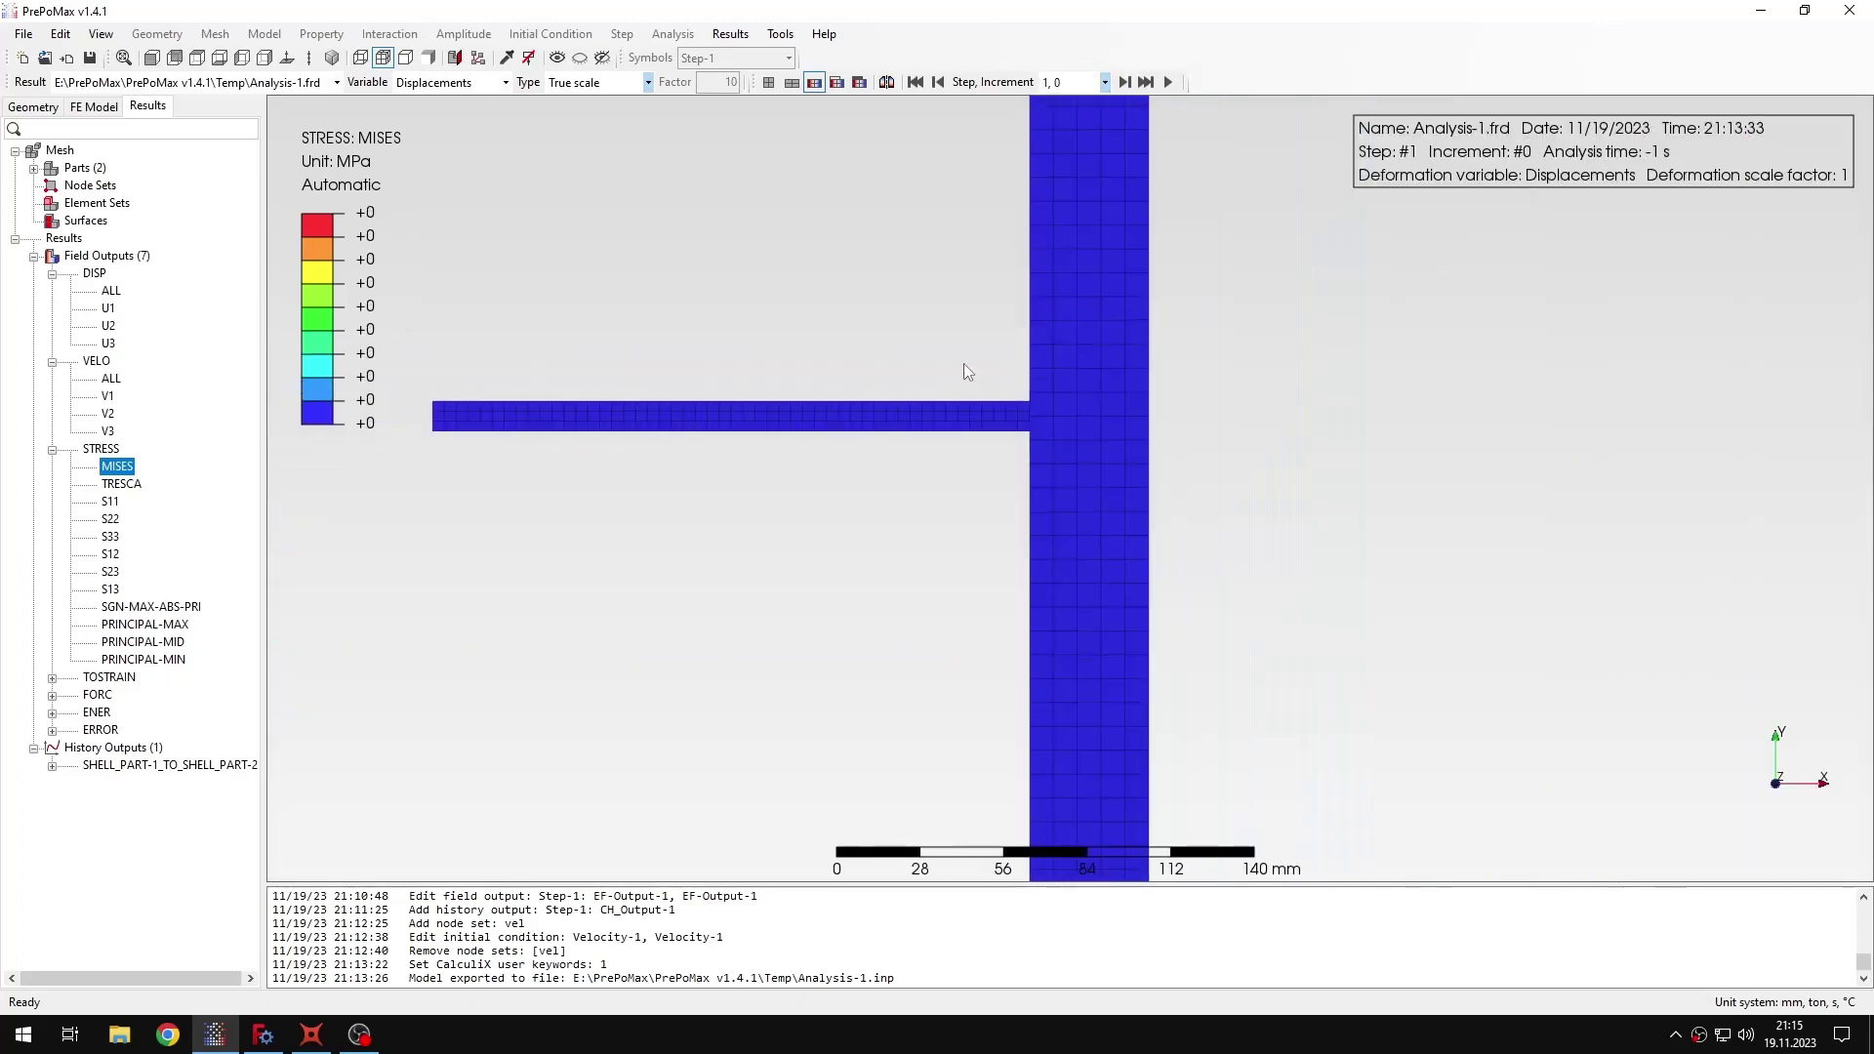
Show velocity magnitude (VELO ALL) at increment 200, shifting the model down in view.
left_click(111, 377)
scroll(1111, 91, "down", 1)
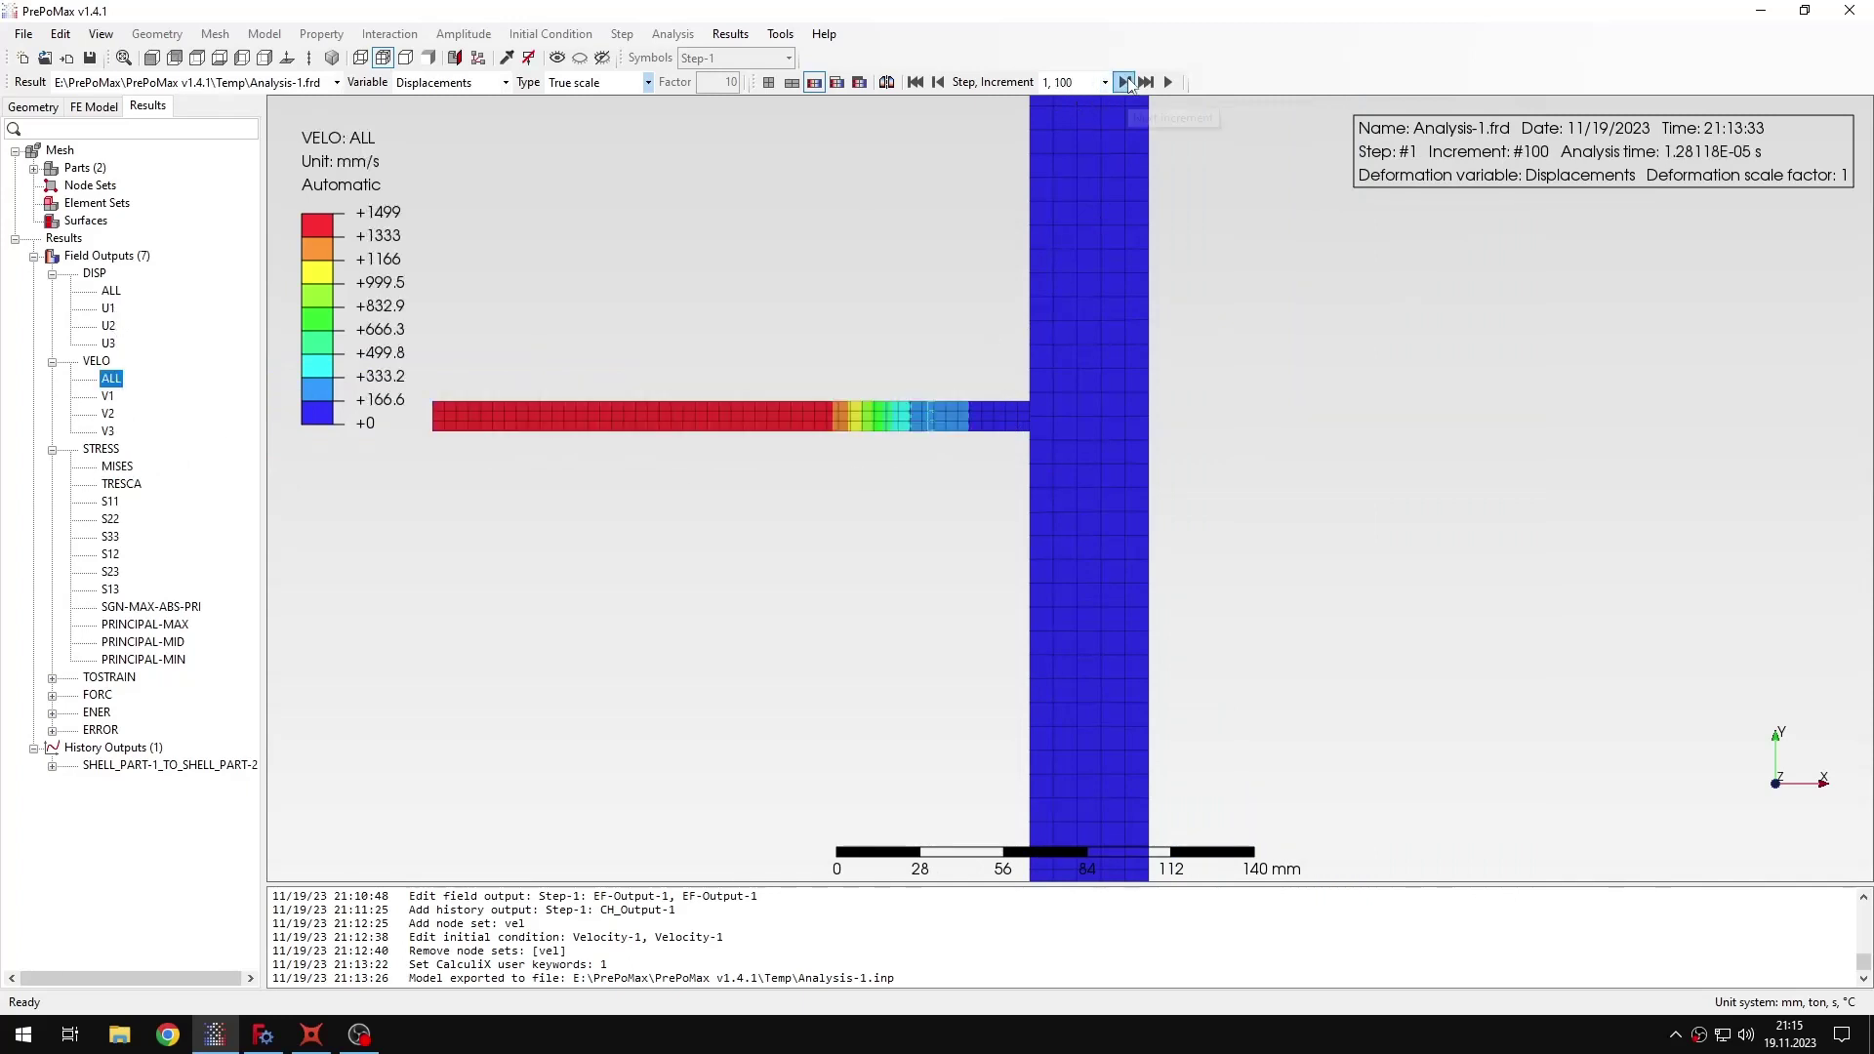
scroll(964, 337, "up", 1)
left_click(1087, 87)
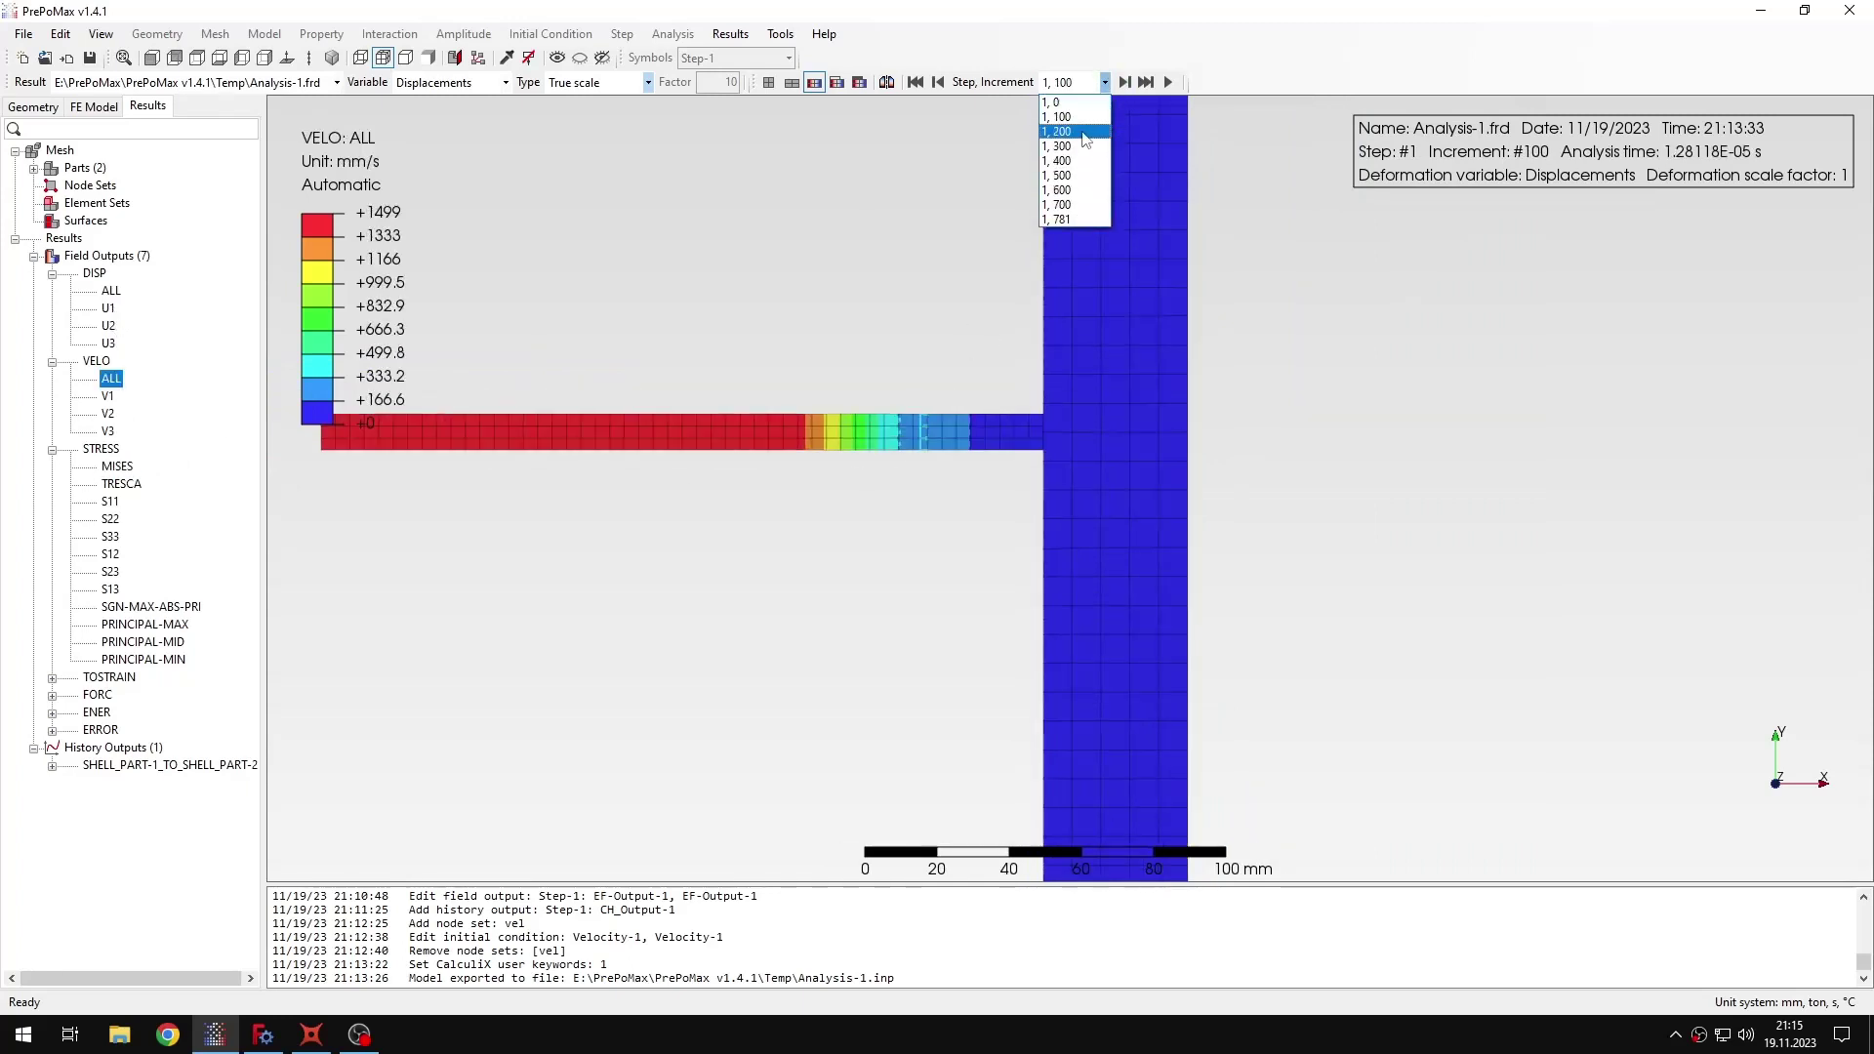
left_click(1062, 111)
scroll(935, 293, "down", 4)
middle_click_drag(935, 322, 935, 417)
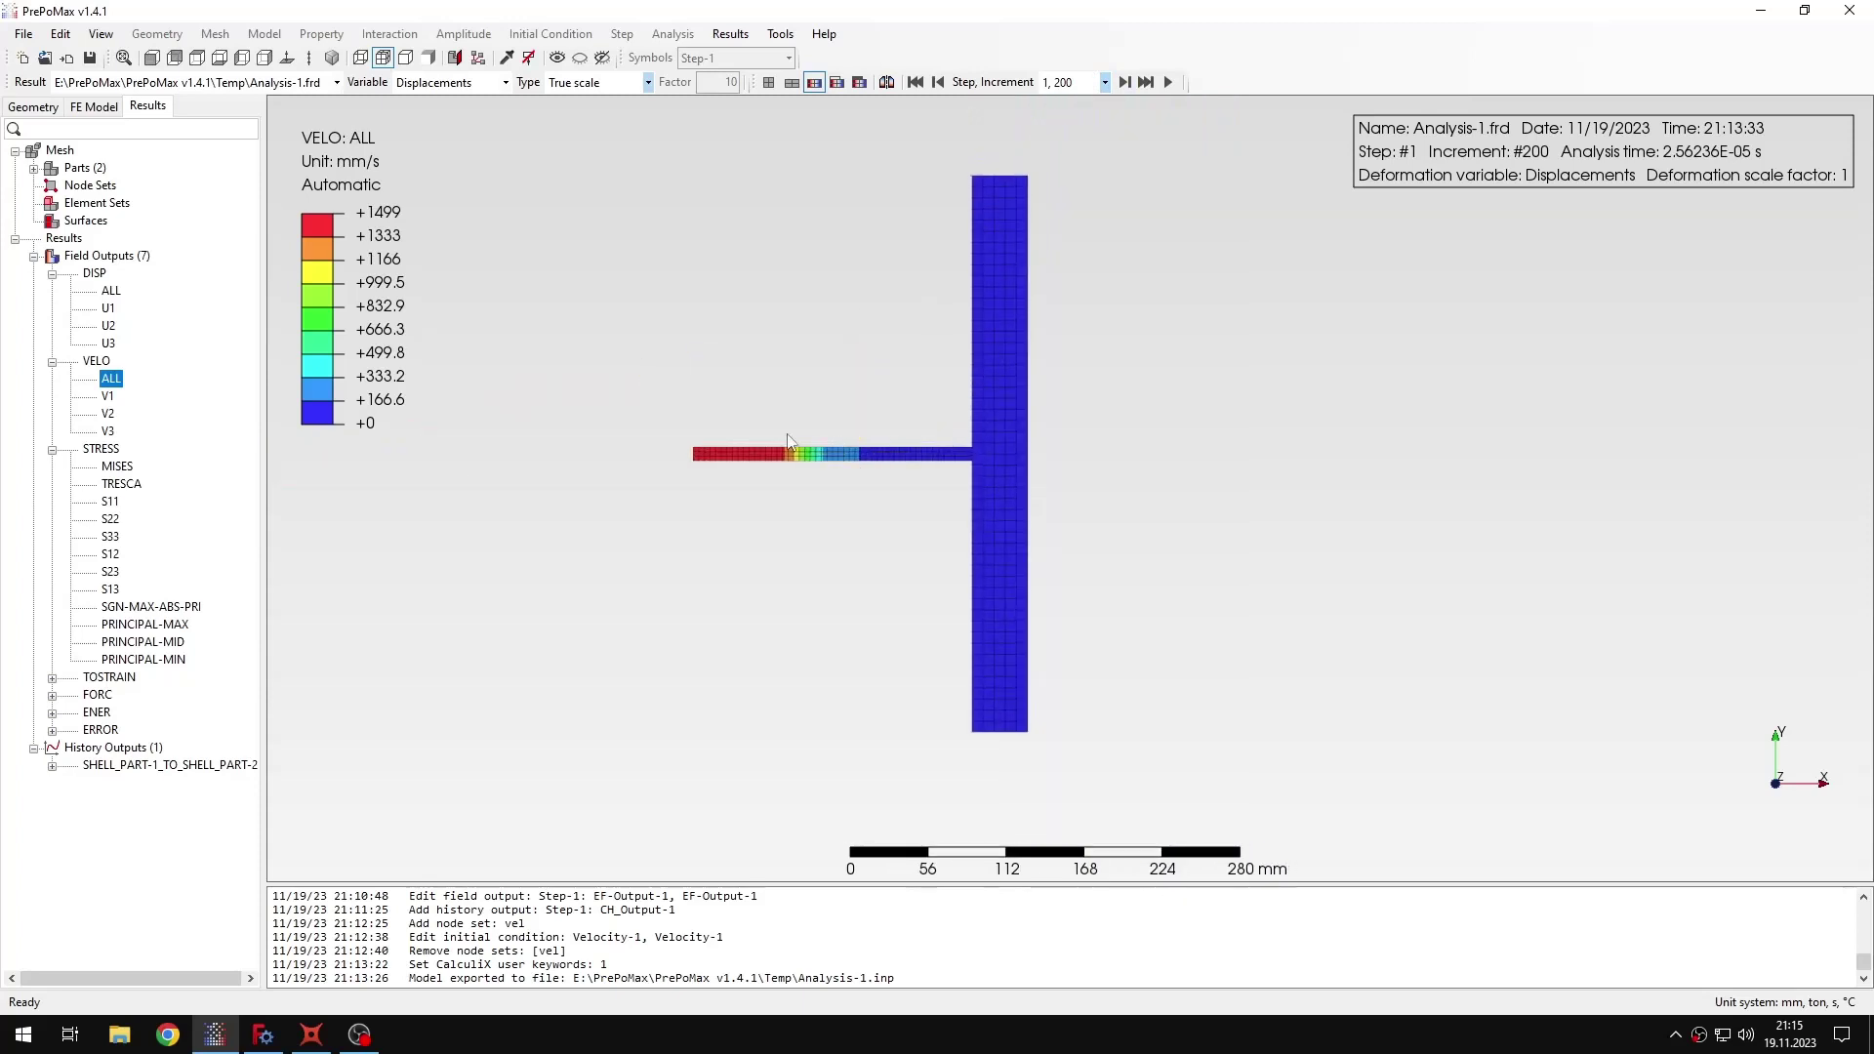
Open the TOTAL SURFACE FORCE FX contact history table, then switch to Calcpad.
left_click(53, 766)
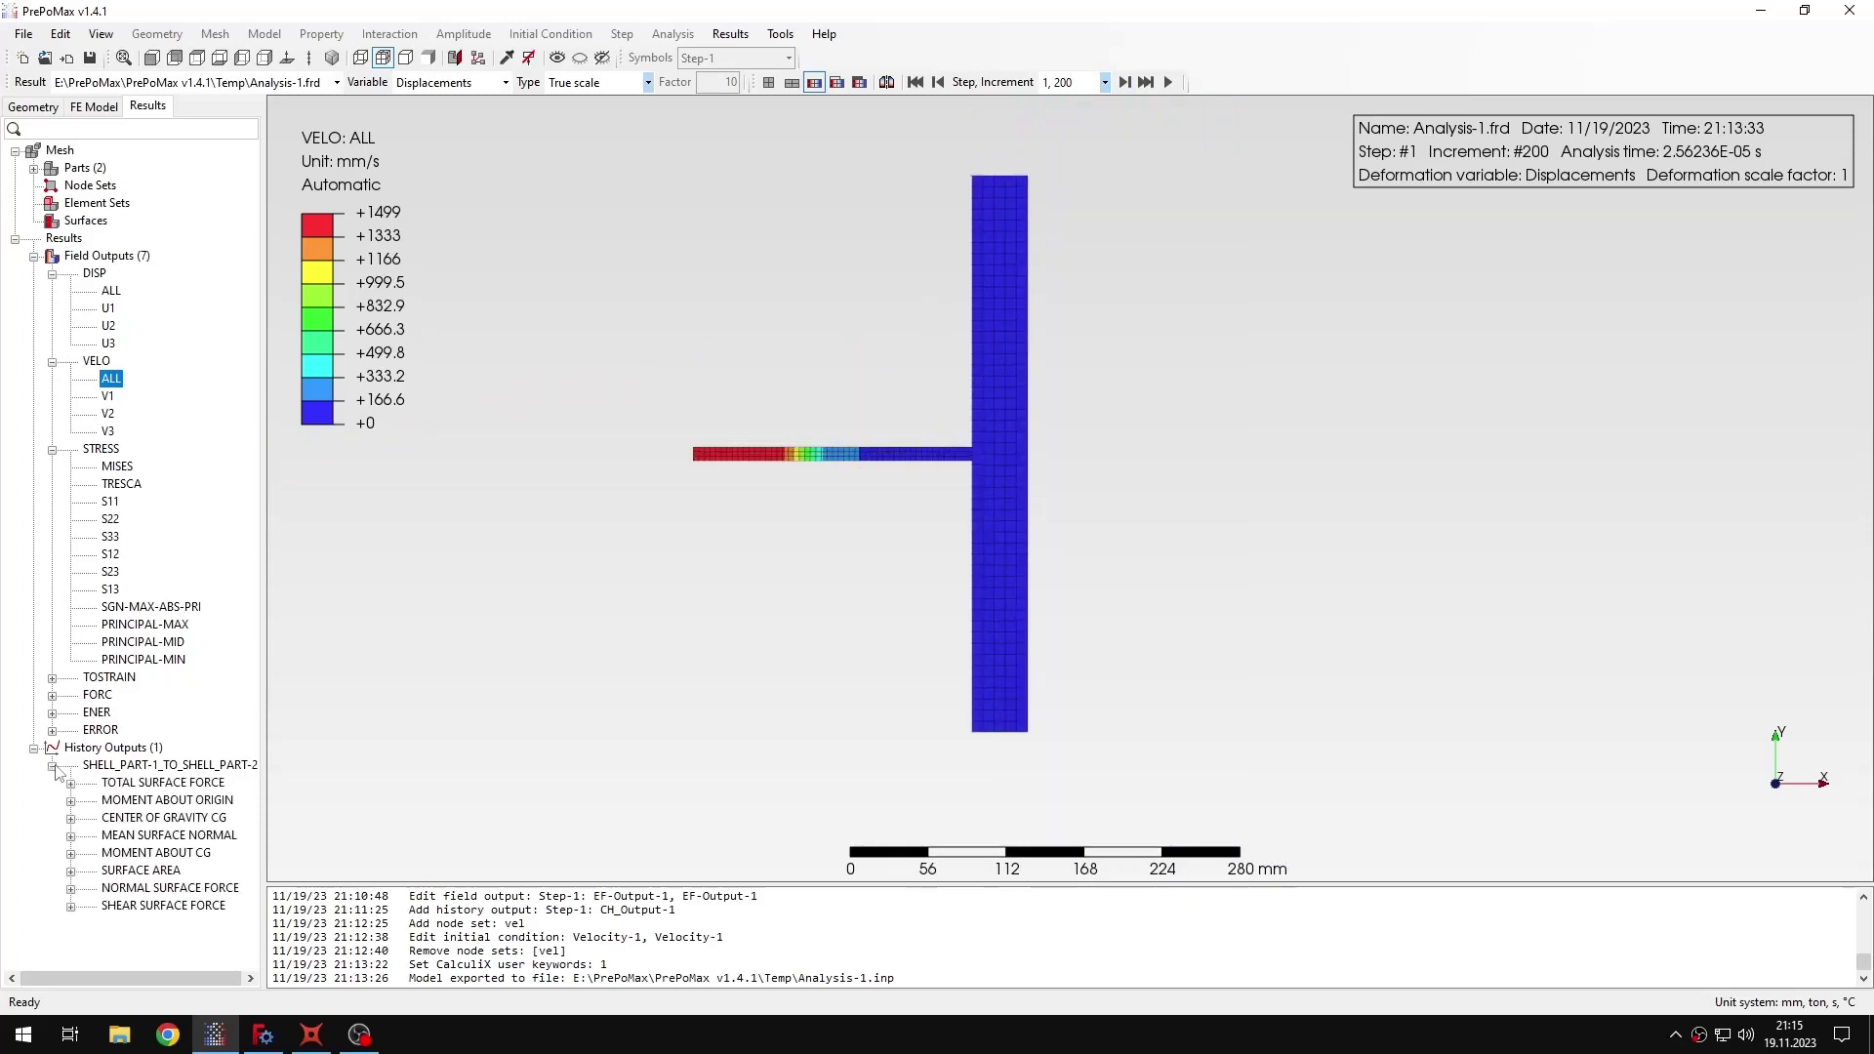
left_click(70, 784)
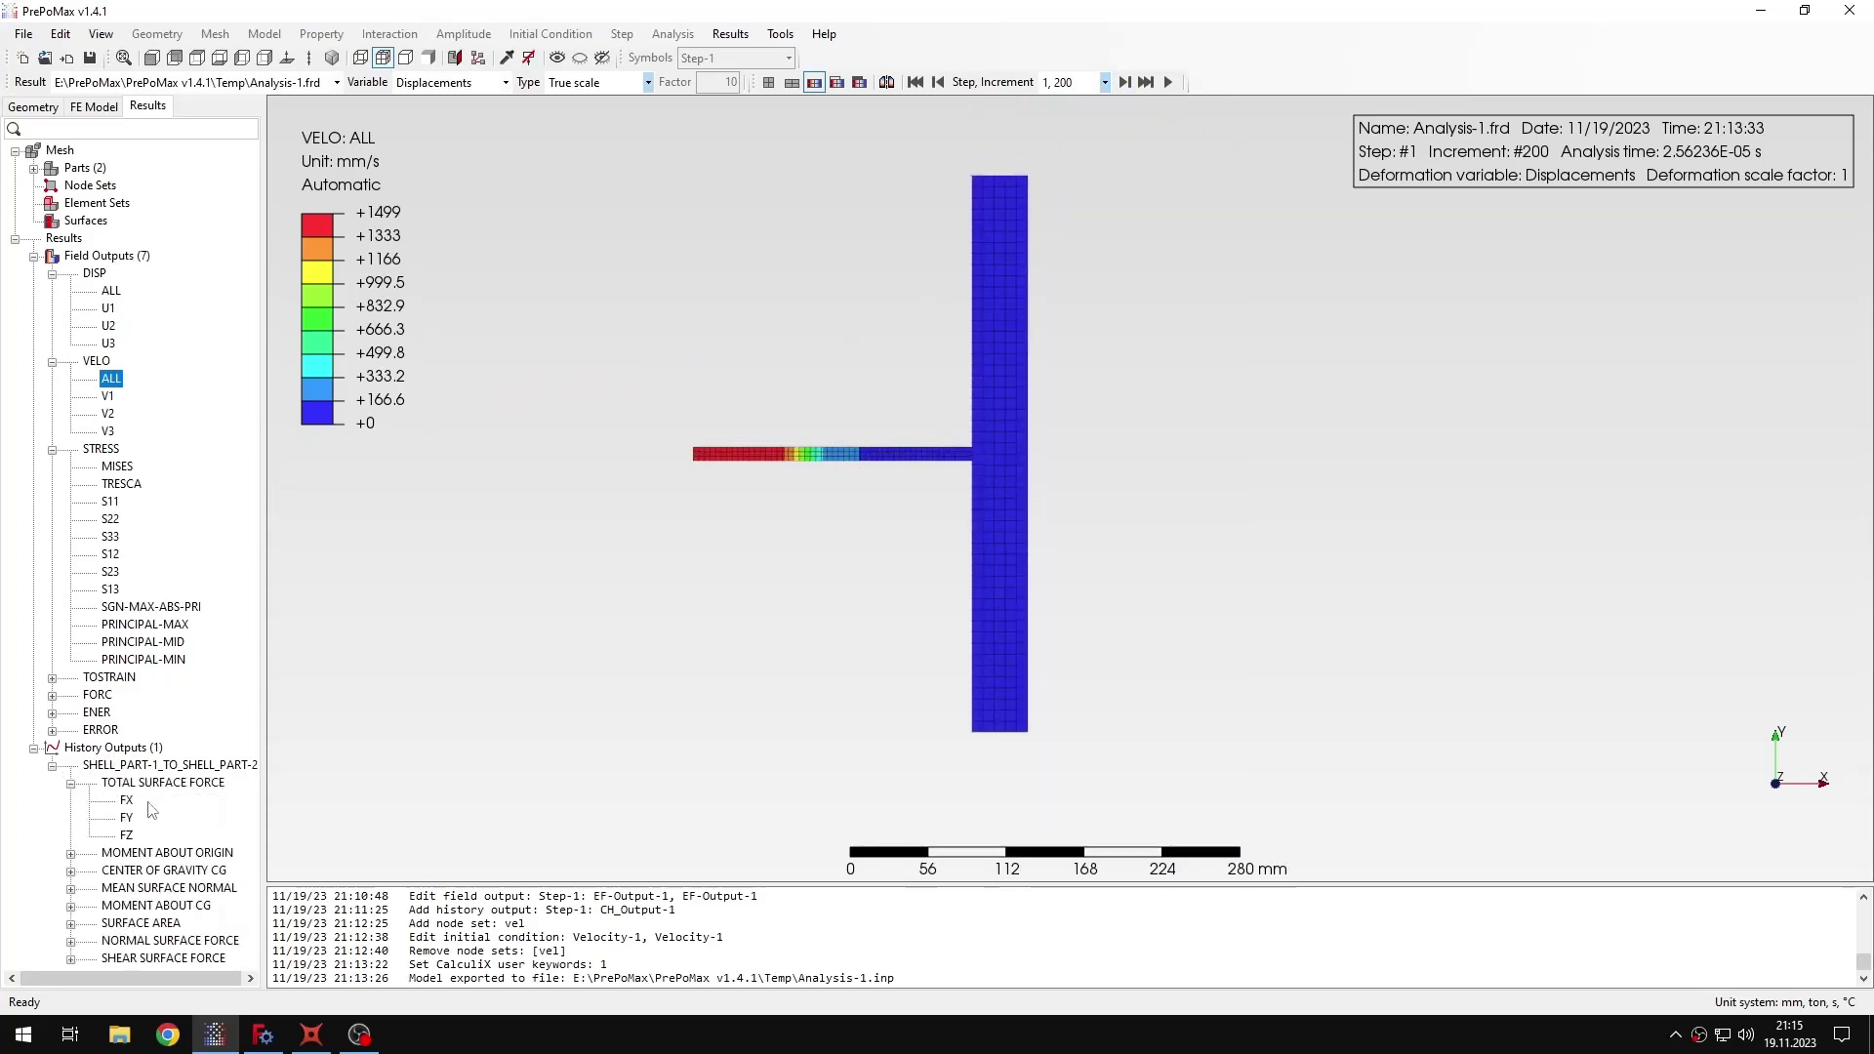
double_click(126, 800)
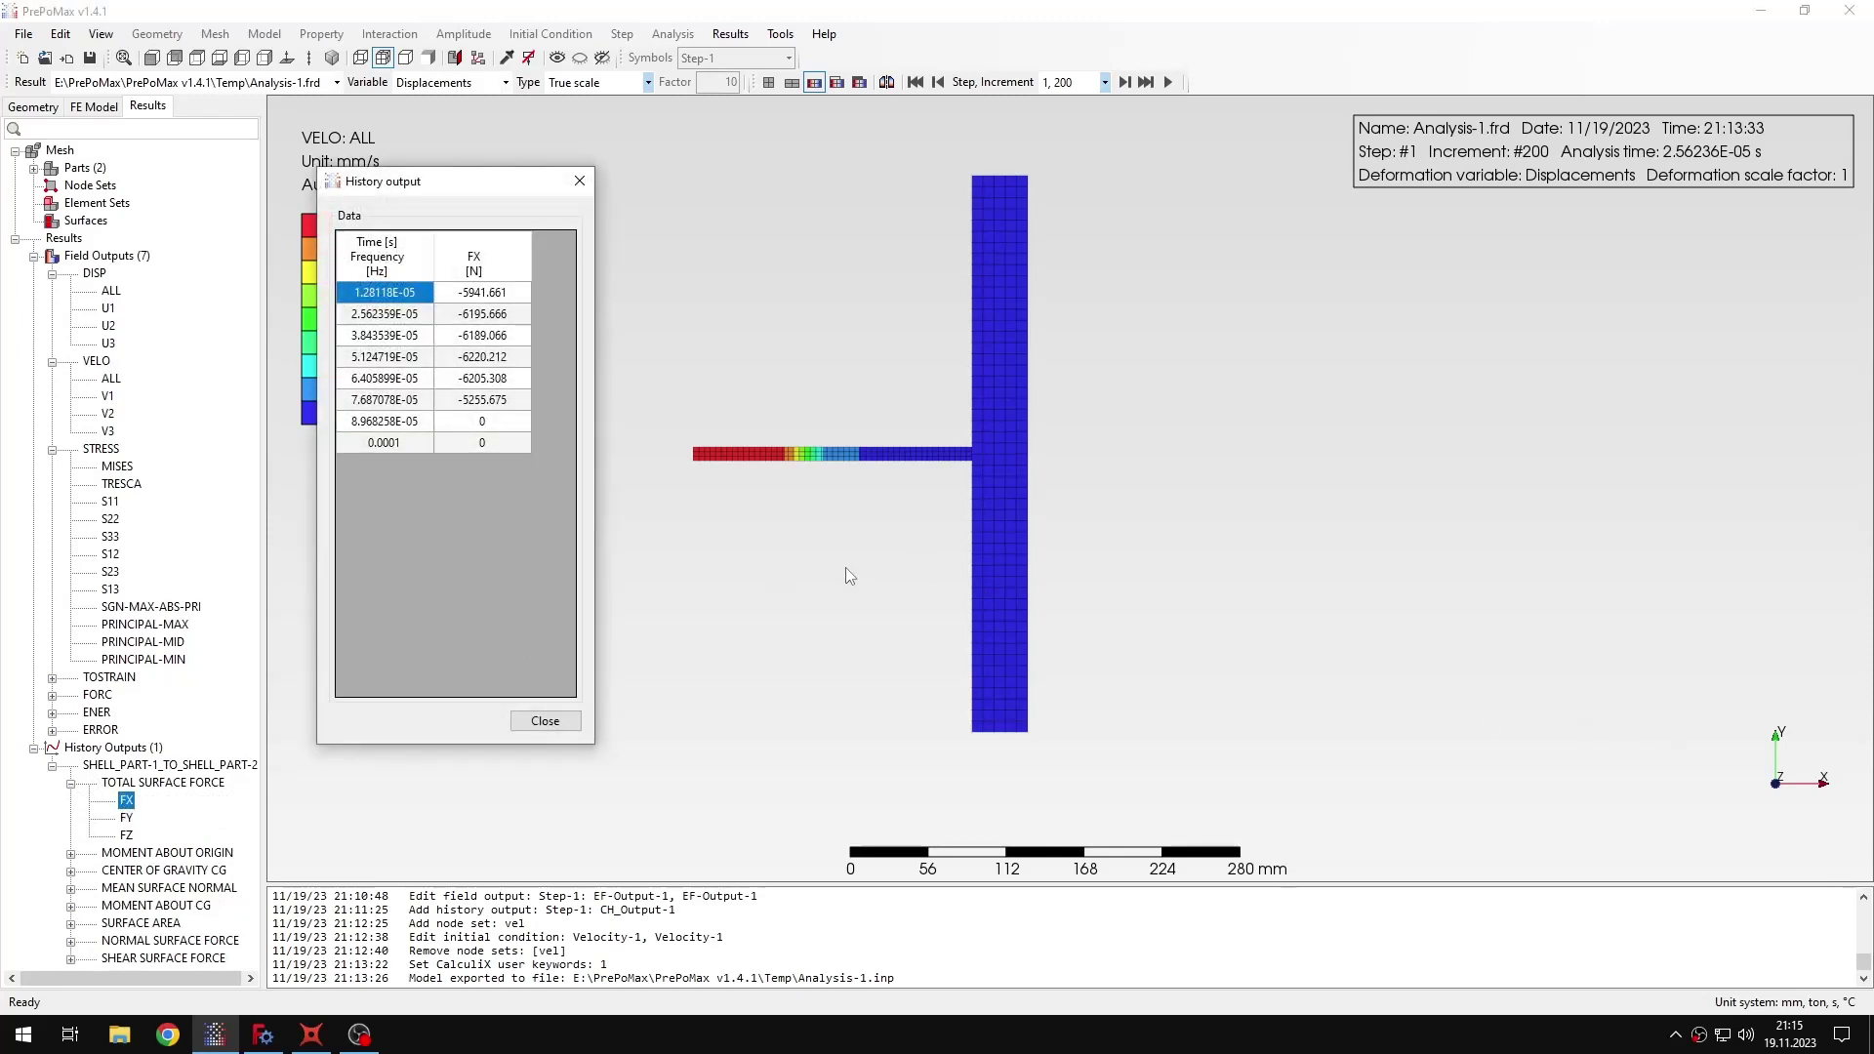
left_click(311, 1035)
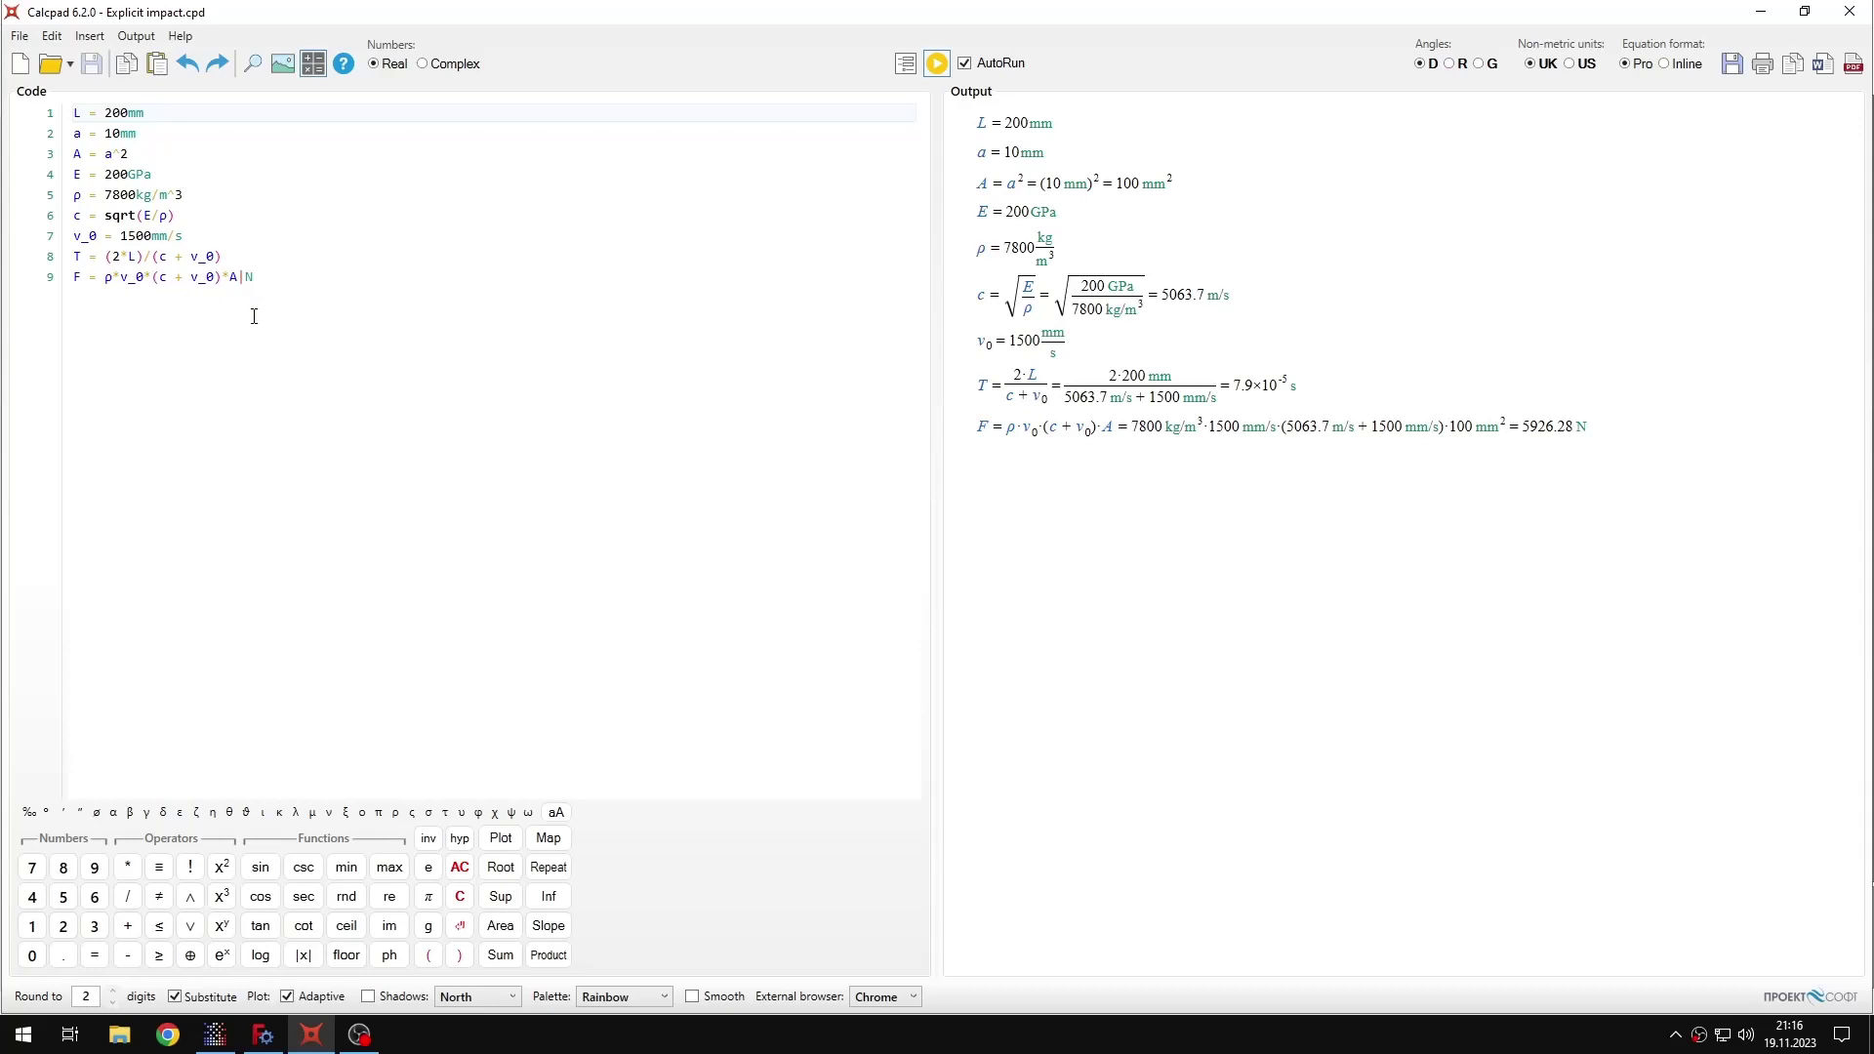
Highlight the analytical force of 5926.28 N in Calcpad, then minimize Calcpad.
left_click_drag(1520, 427, 1587, 427)
left_click(1761, 11)
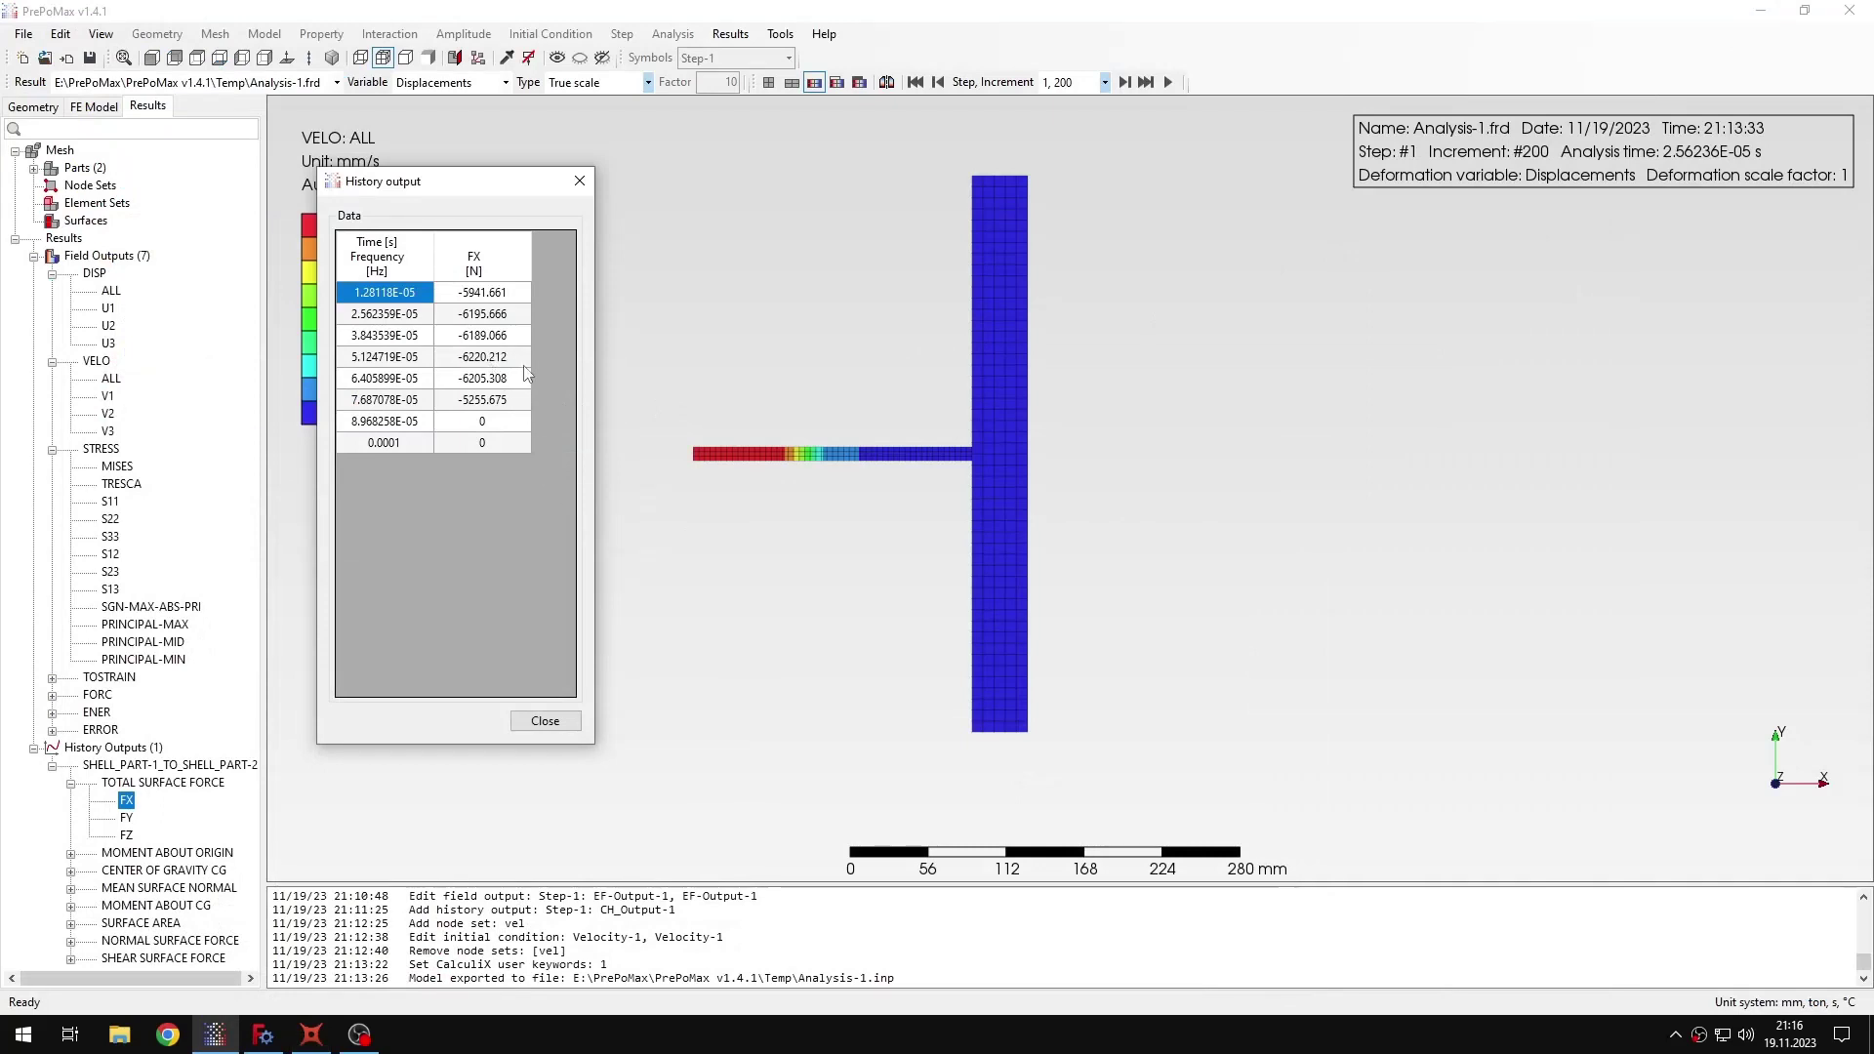
Close the FX force history table after checking its values against 5926.28 N.
left_click(516, 724)
Step the velocity results back from increment 200 to 0 and forward to 200 again.
scroll(1021, 451, "up", 3)
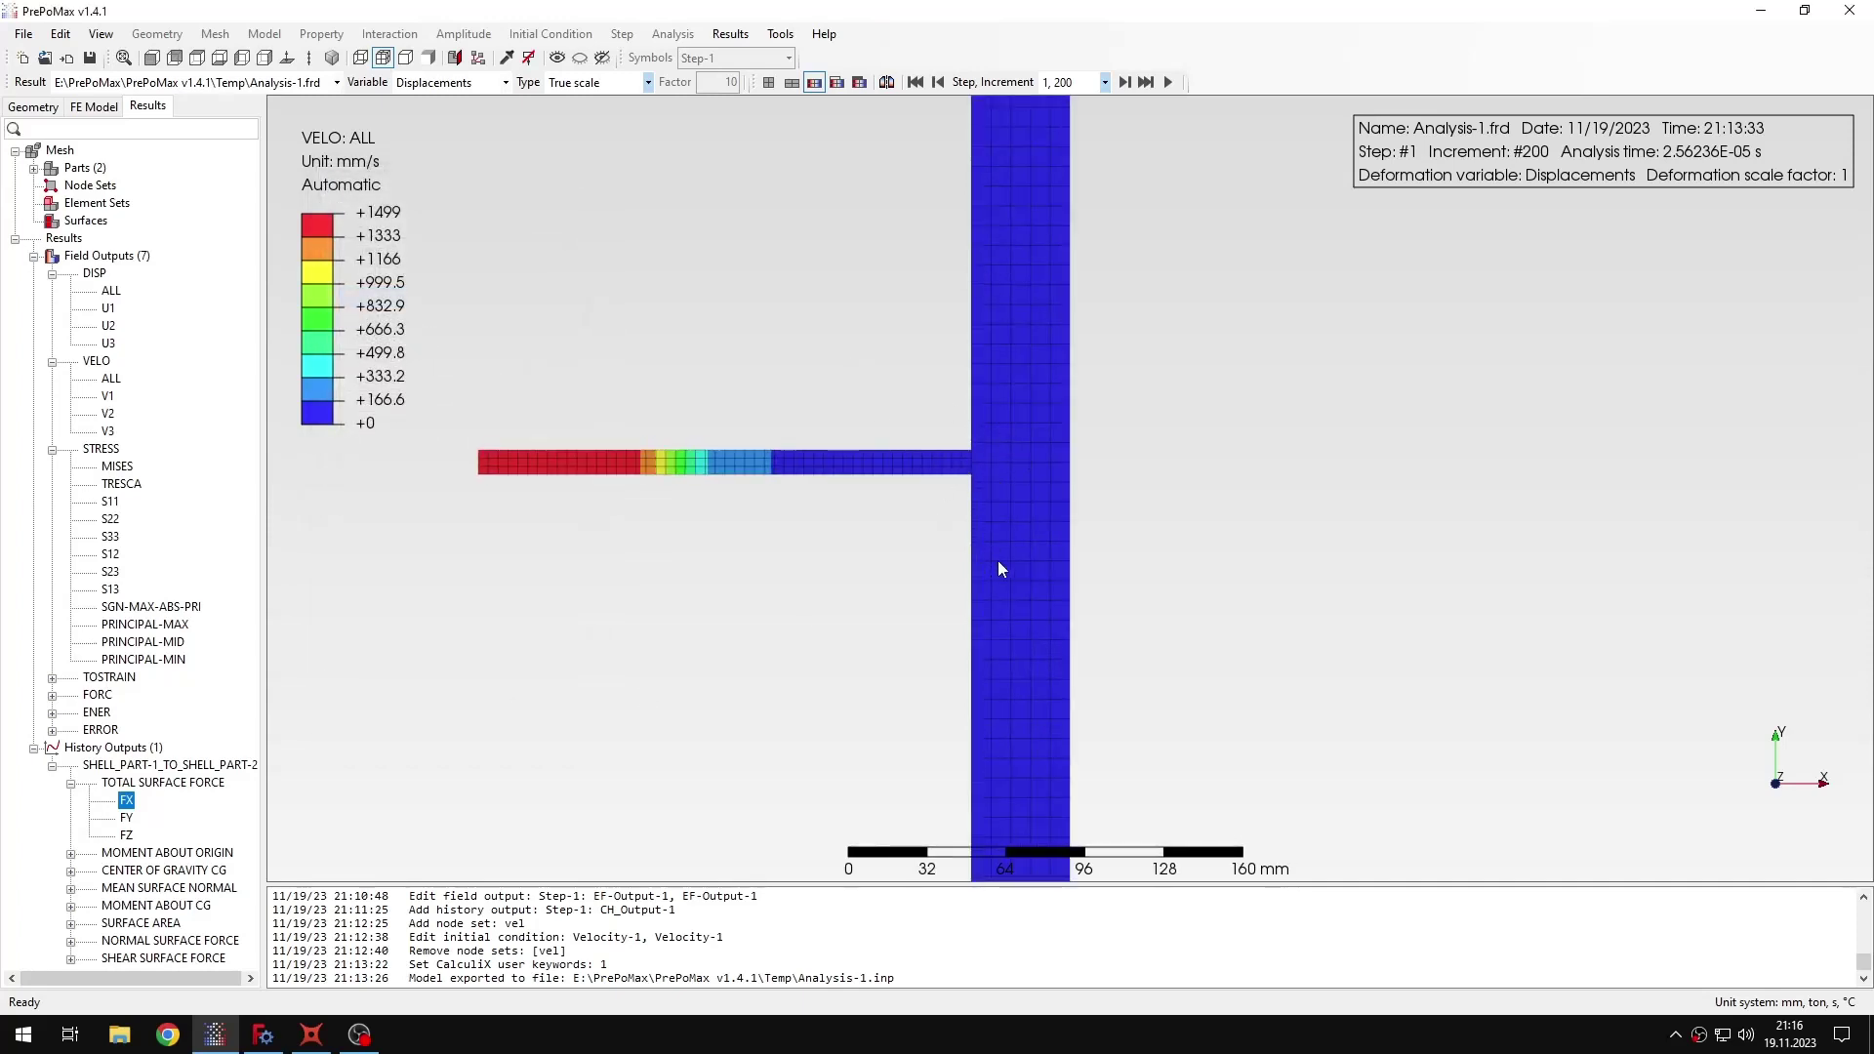
scroll(671, 505, "up", 5)
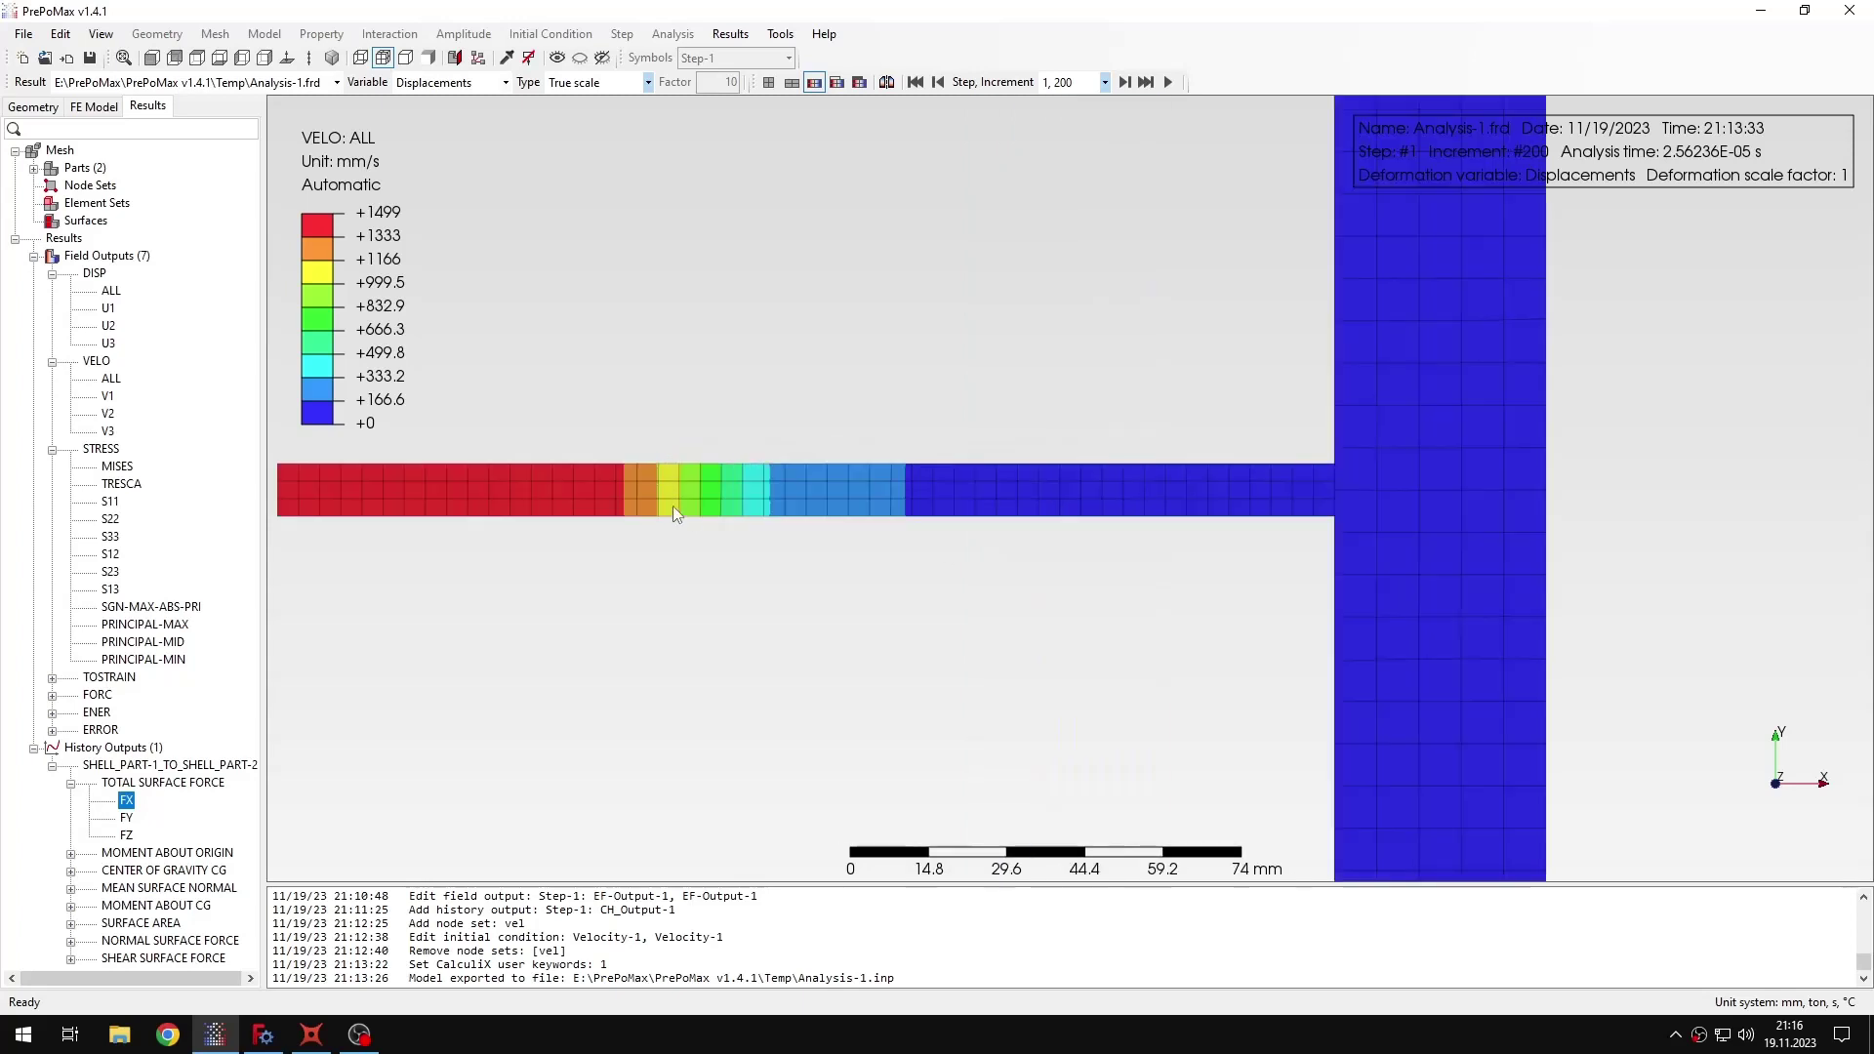
scroll(694, 514, "down", 5)
scroll(976, 547, "down", 3)
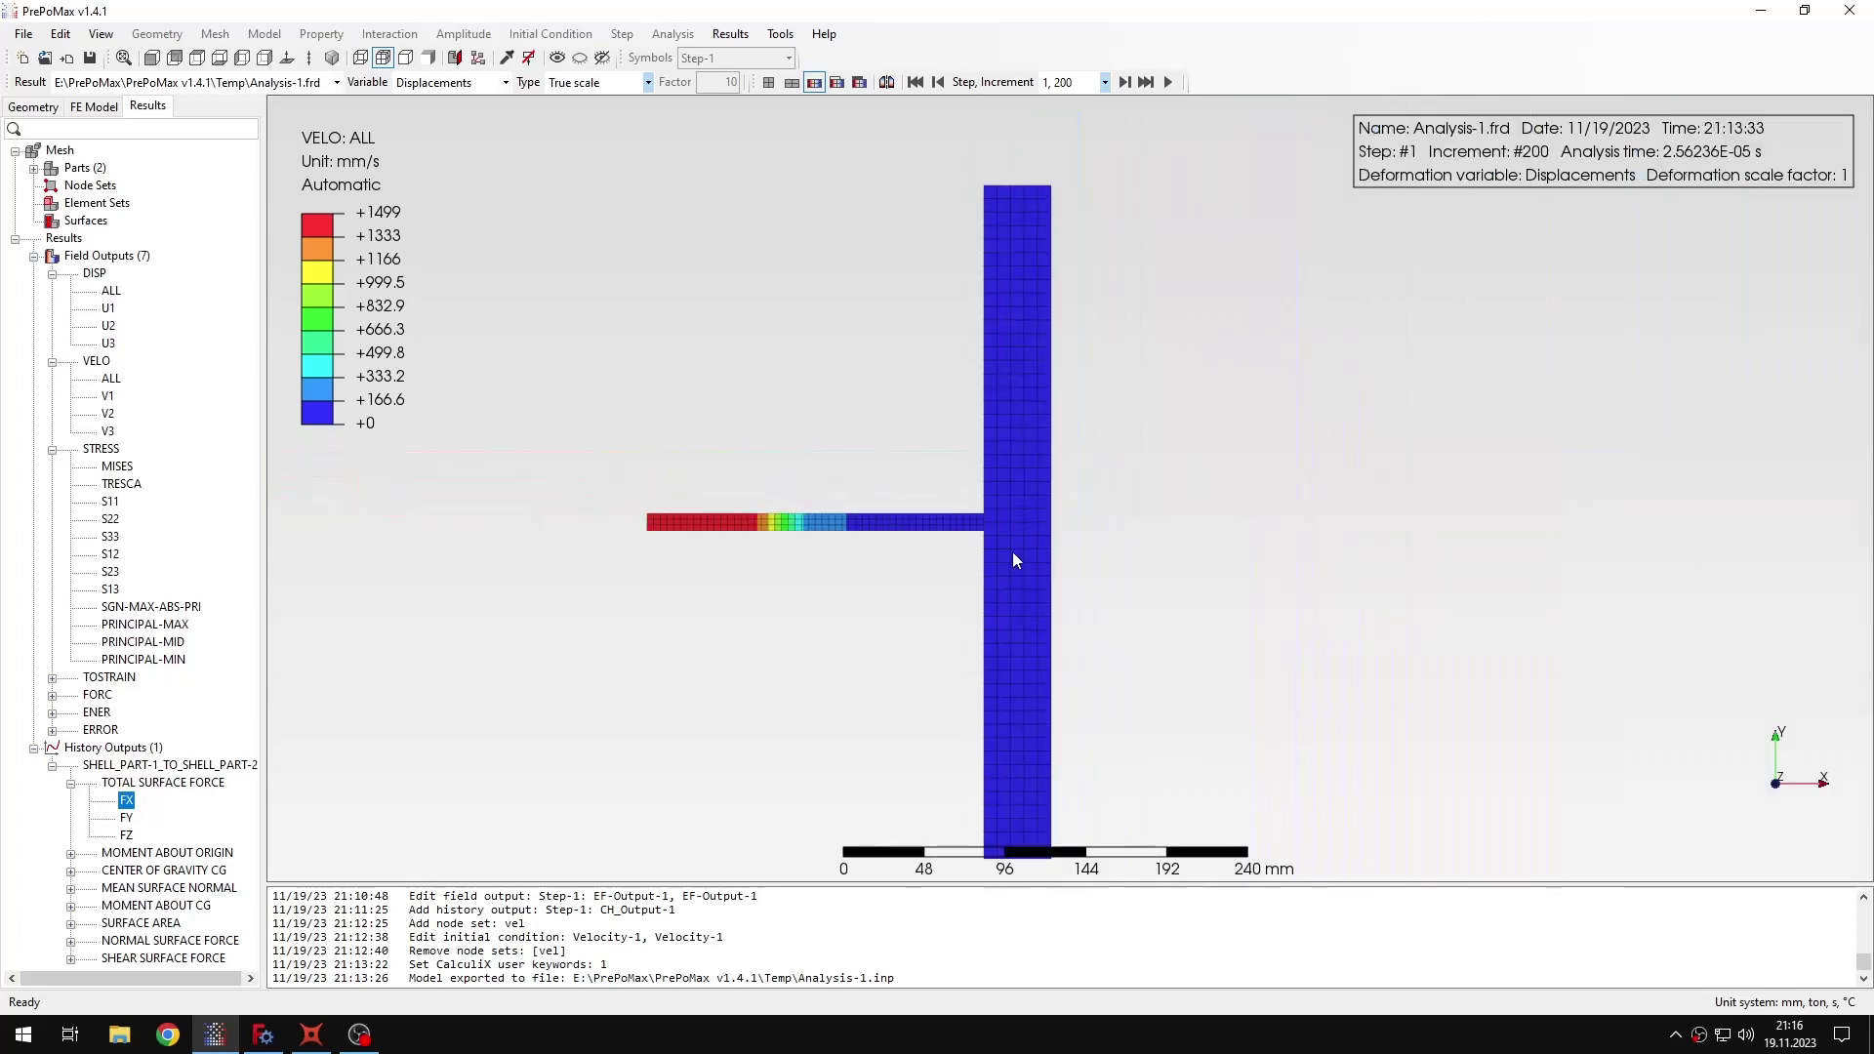
scroll(1015, 532, "up", 5)
left_click(1104, 82)
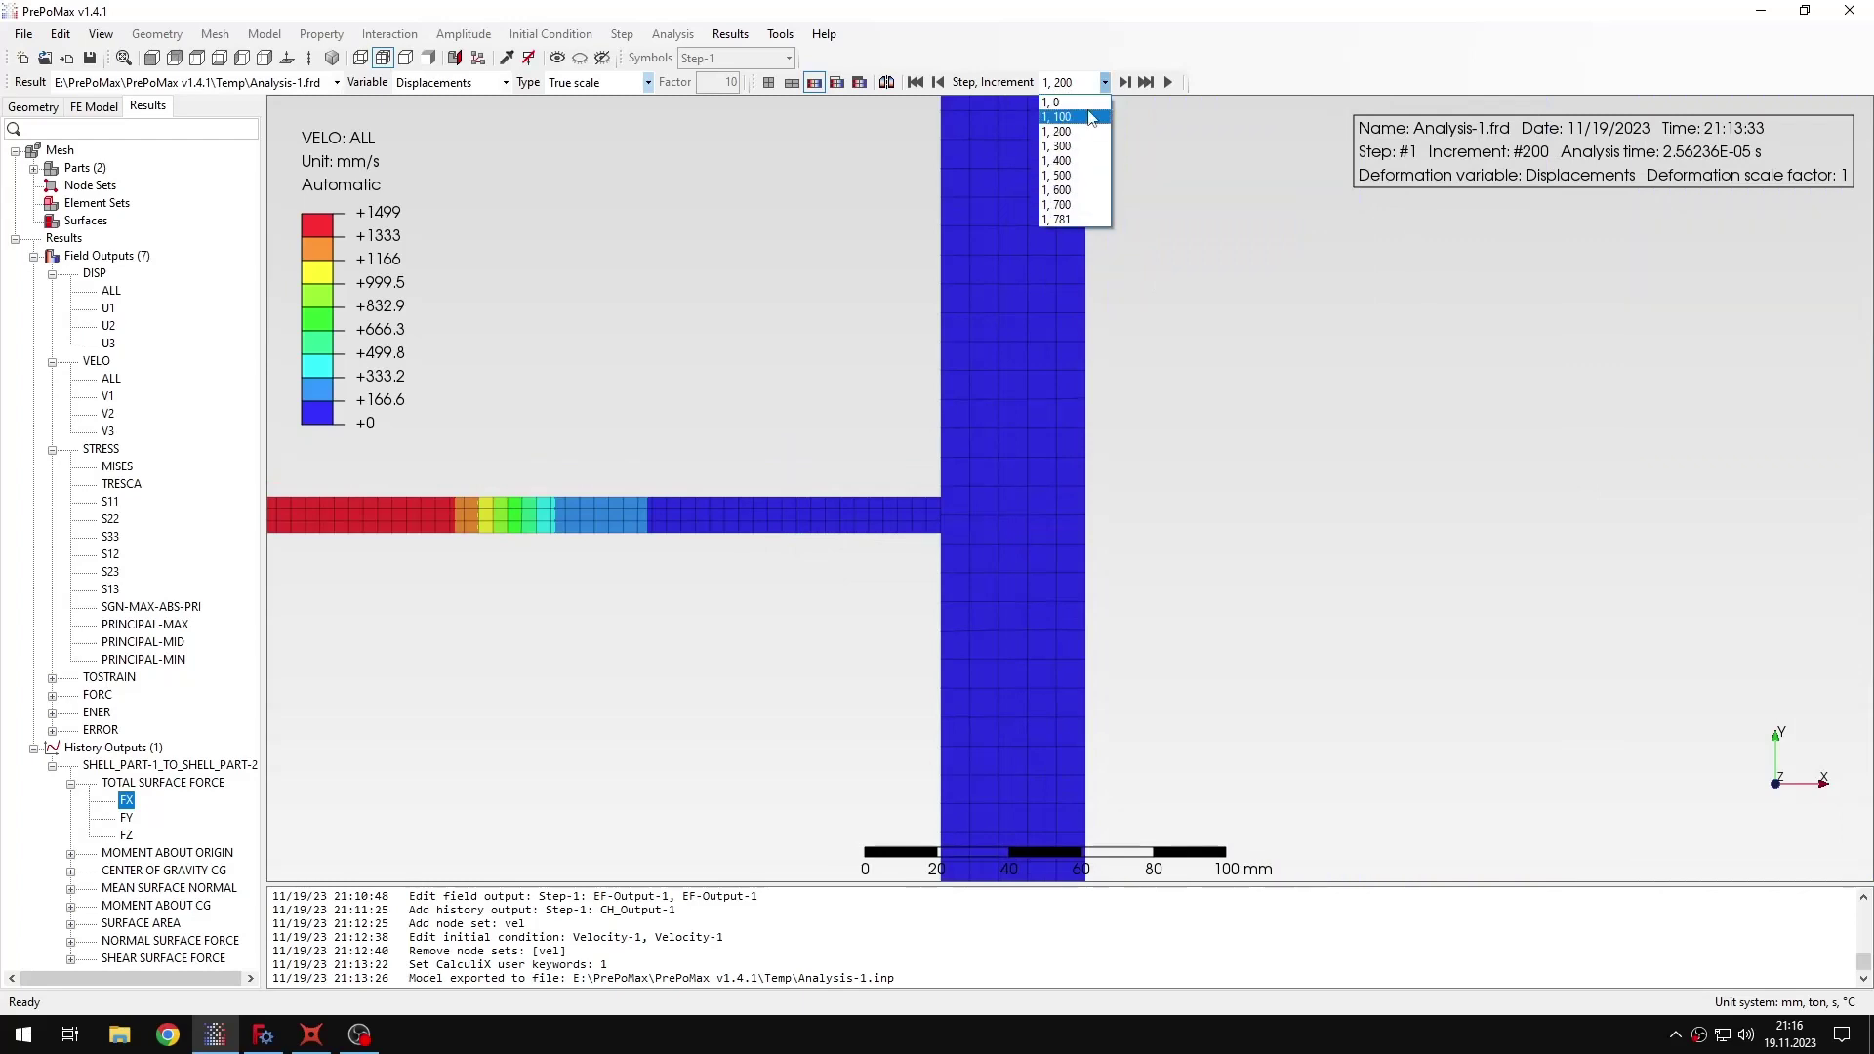
left_click(1074, 220)
left_click(1125, 82)
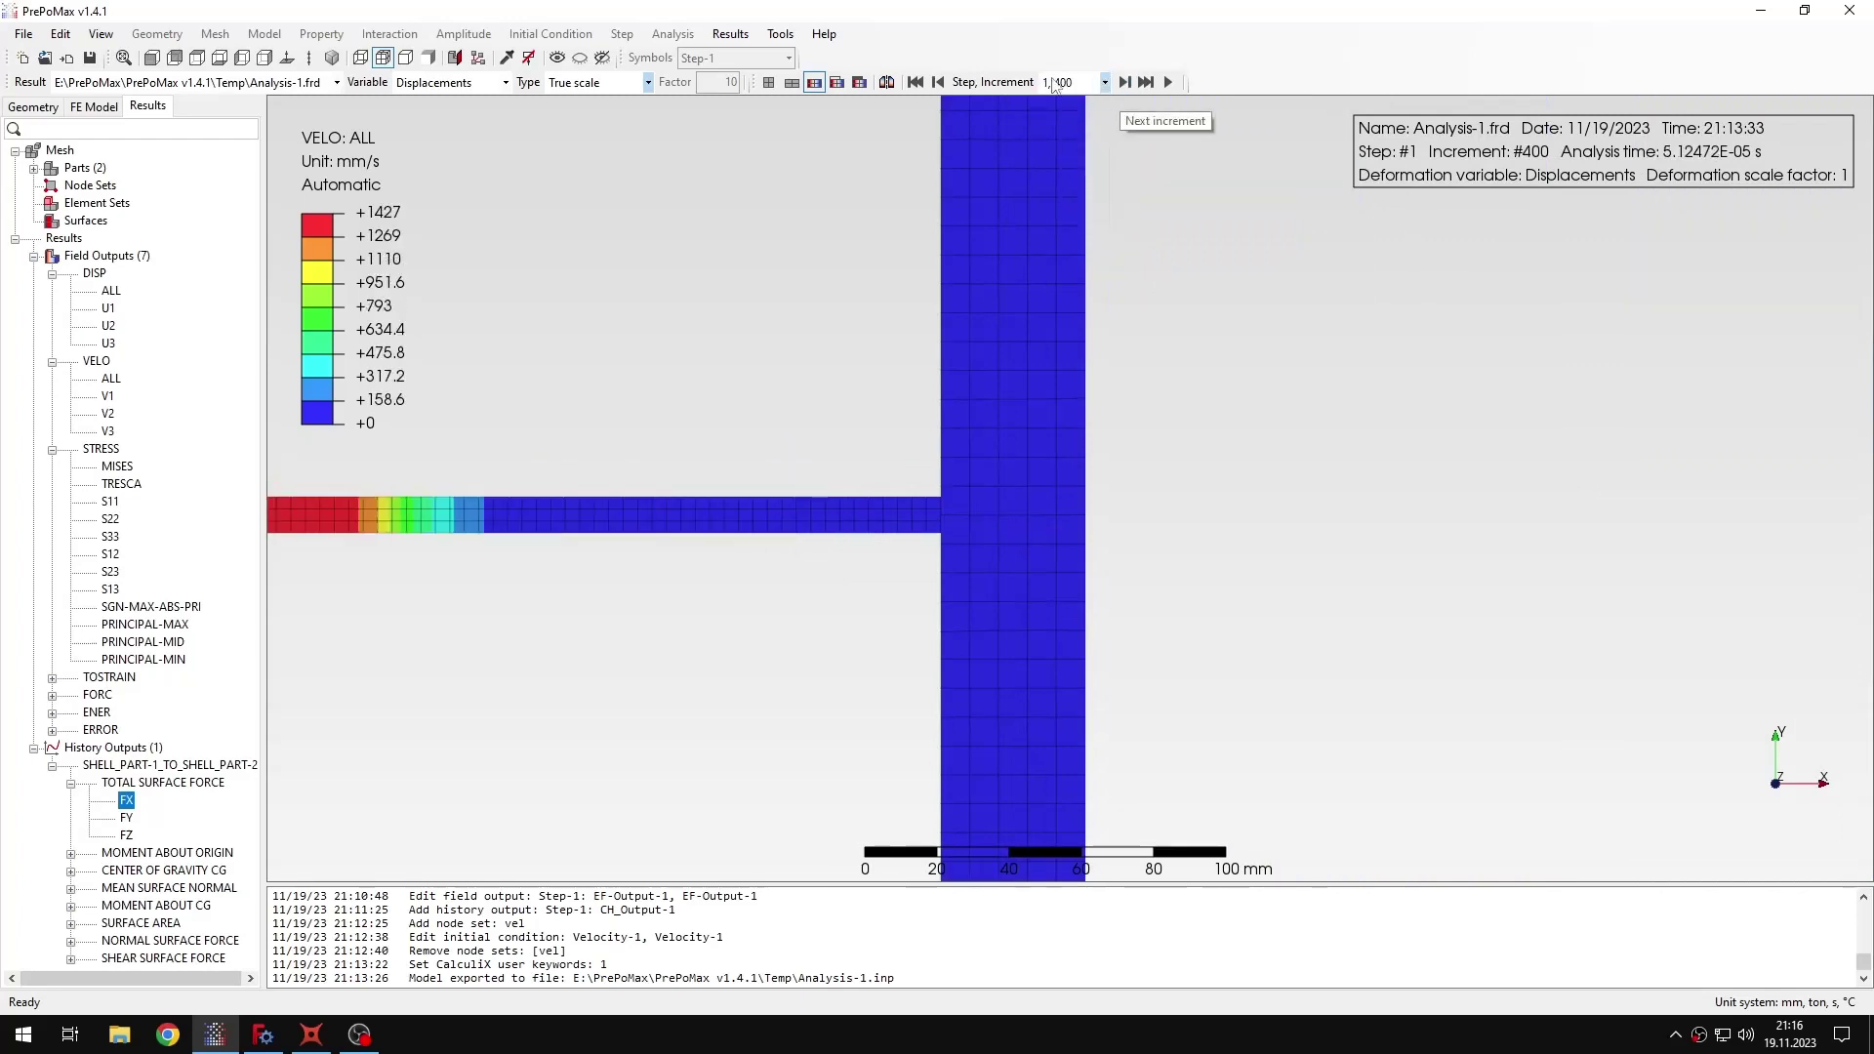
left_click(938, 82)
left_click(939, 82)
left_click(1125, 82)
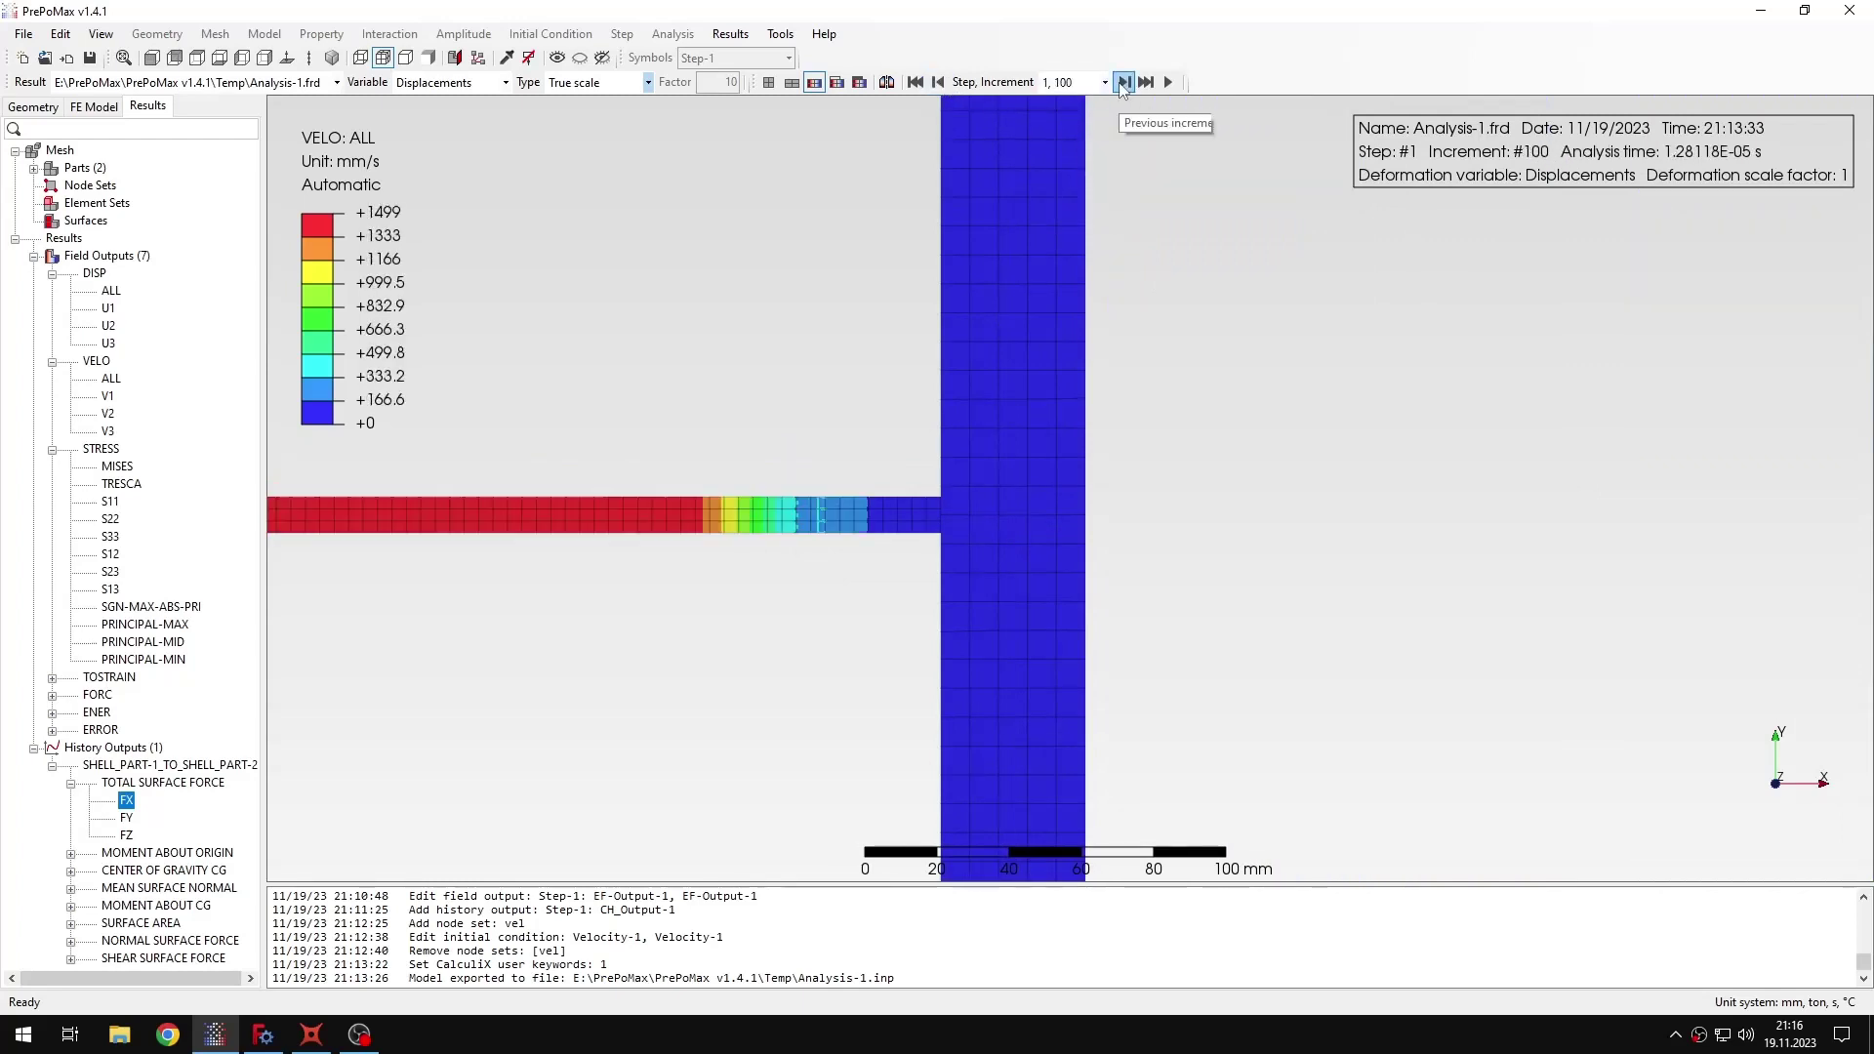
left_click(1125, 82)
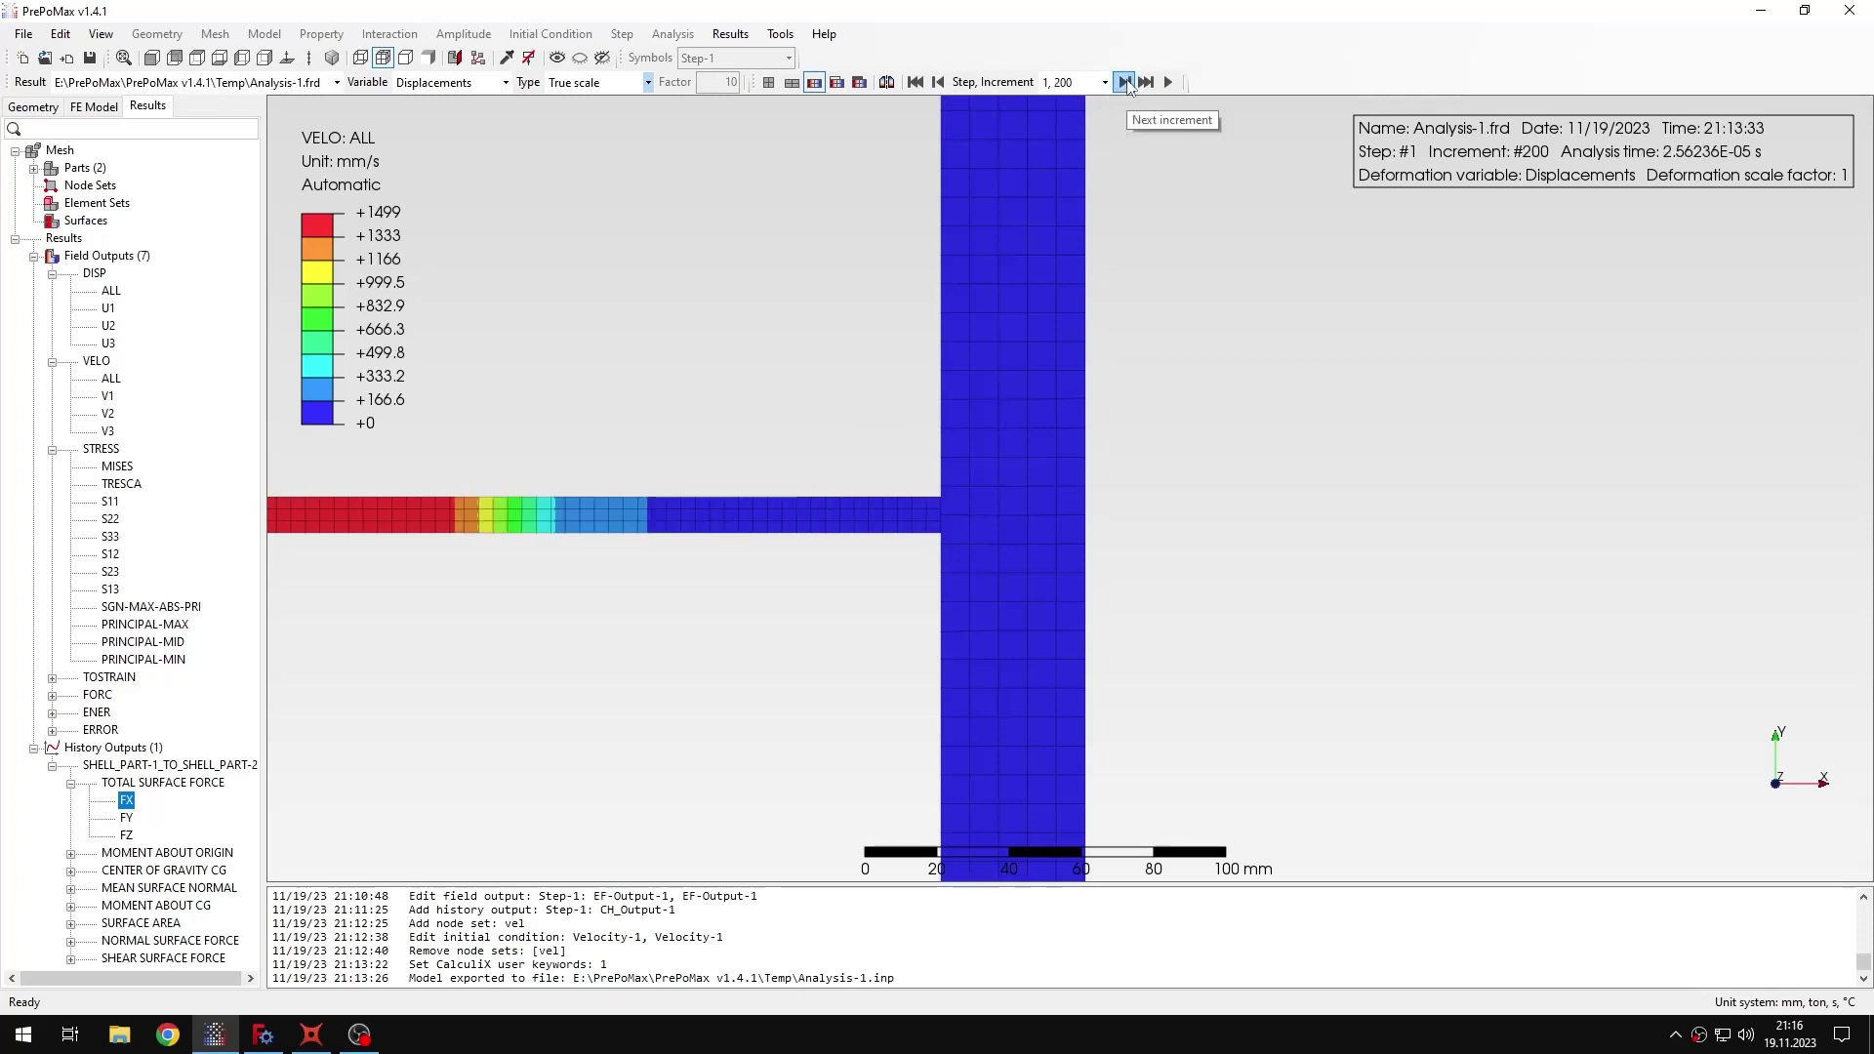
Return to increment 0, then advance through 400 to increment 600, panning the view.
scroll(936, 518, "up", 3)
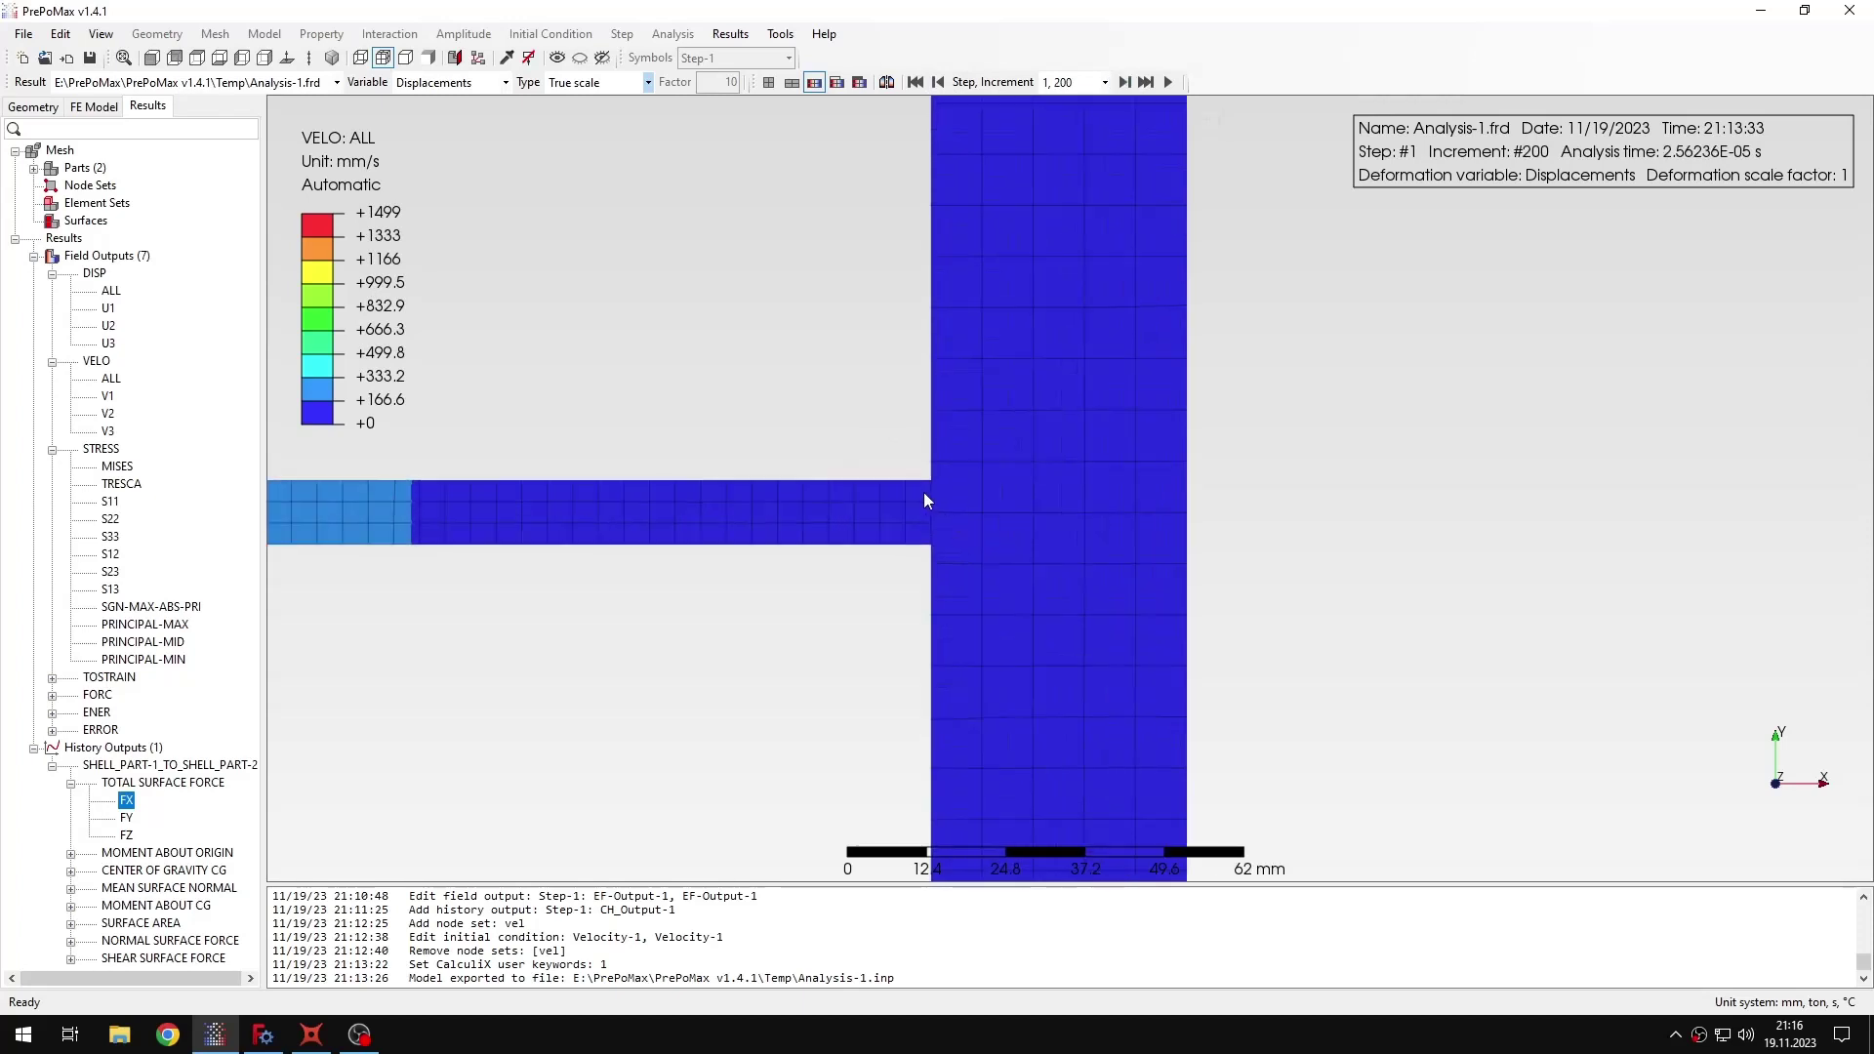
left_click(939, 82)
left_click(938, 82)
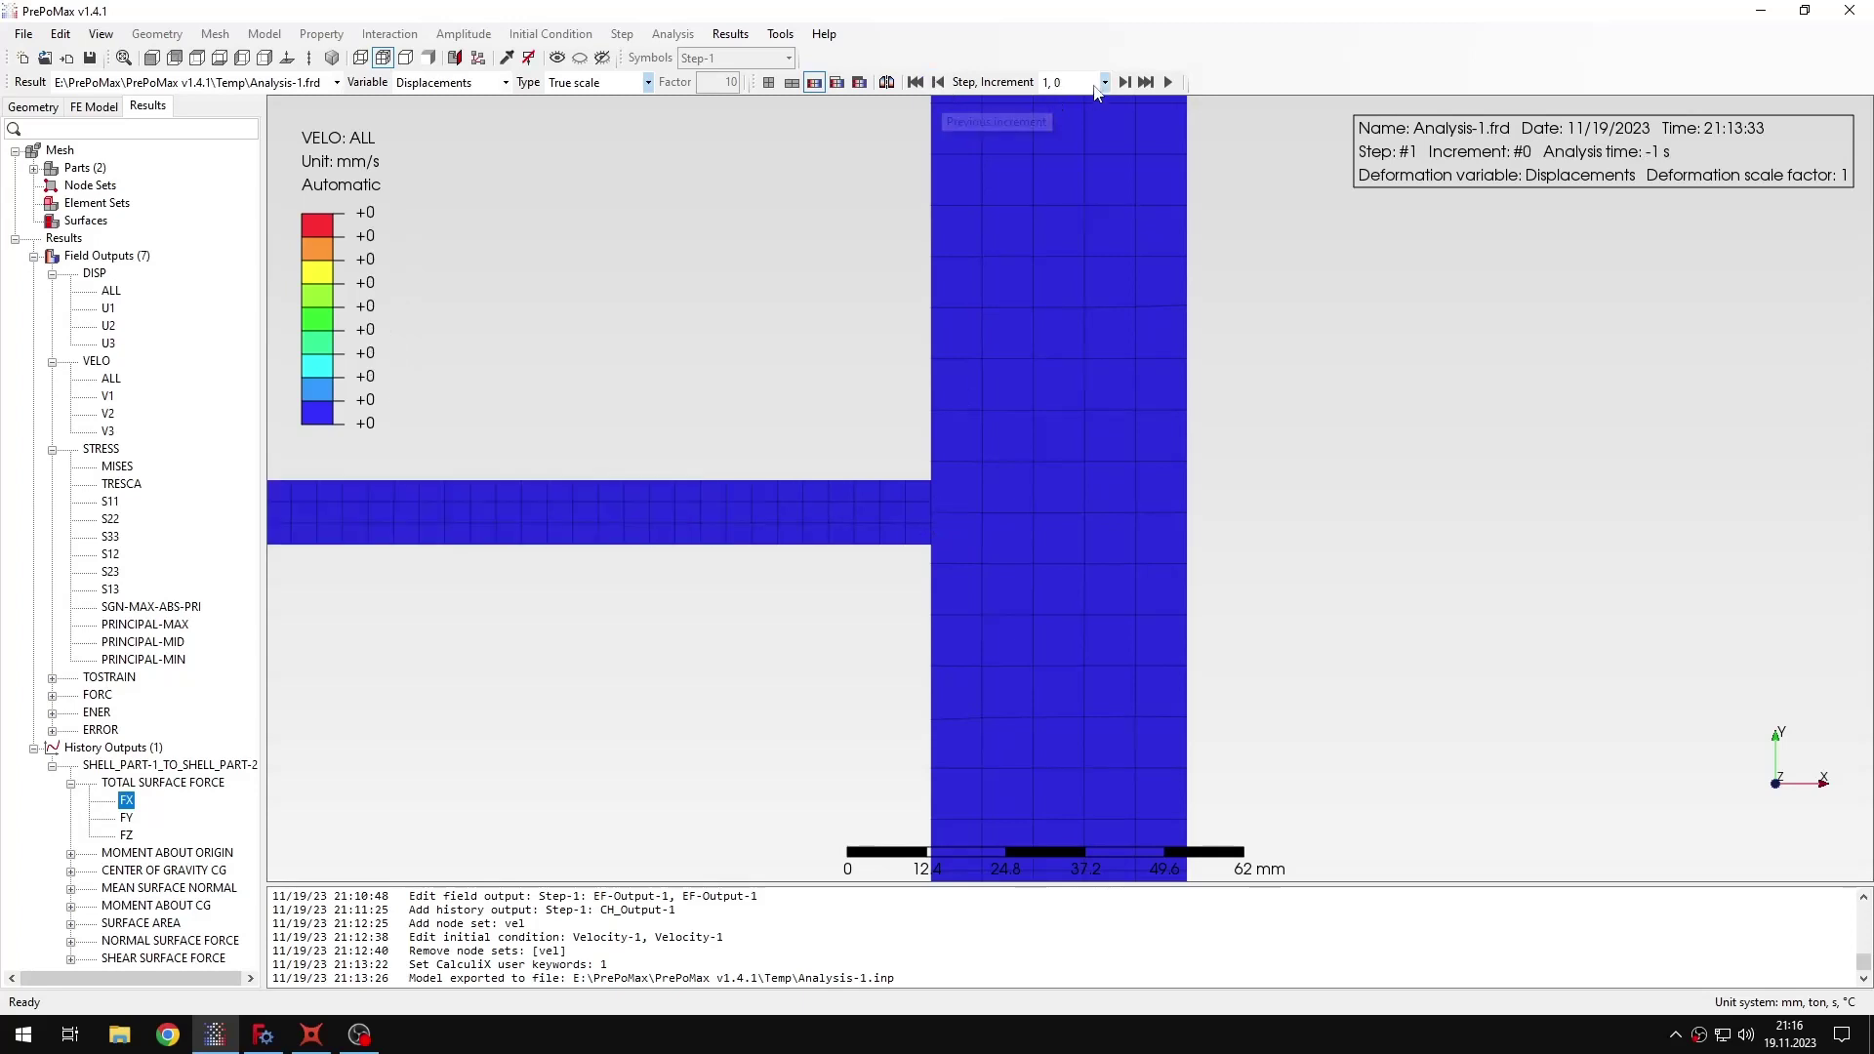
left_click(1104, 82)
left_click(1059, 128)
left_click(1125, 82)
left_click(1125, 82)
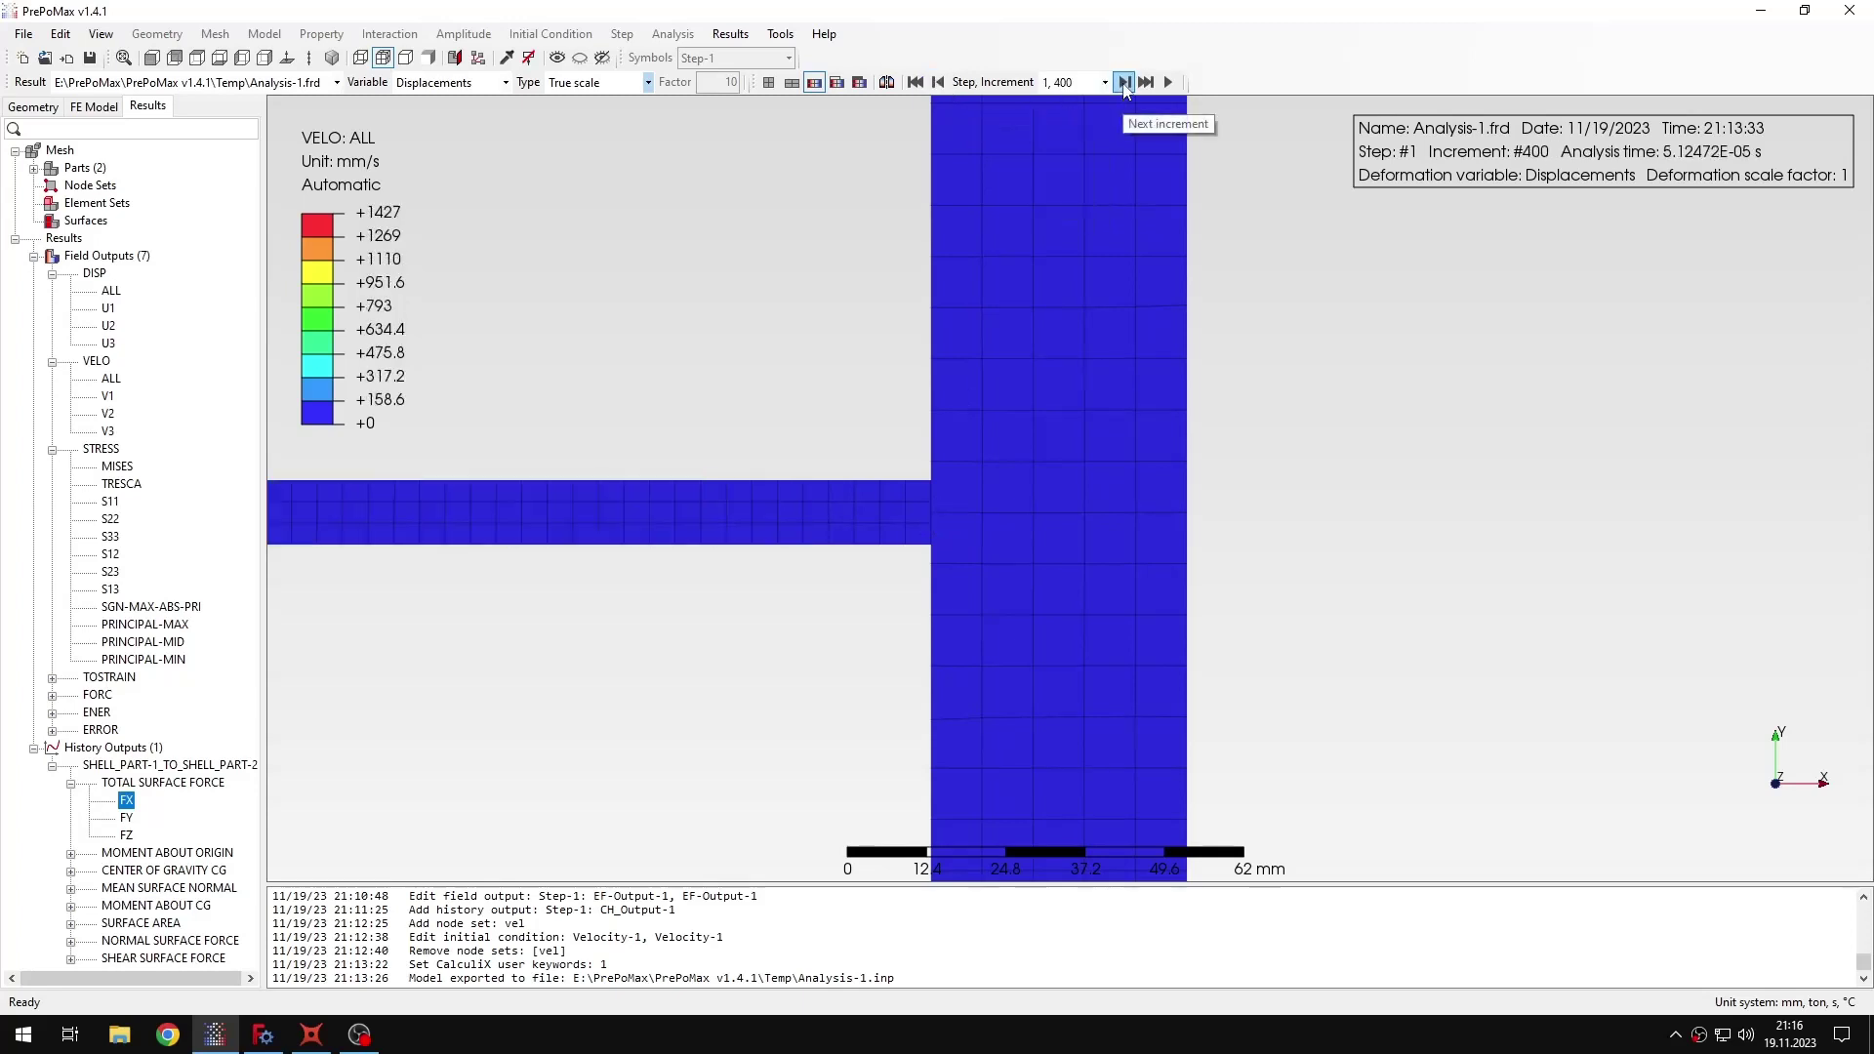
left_click(1125, 82)
scroll(947, 378, "down", 4)
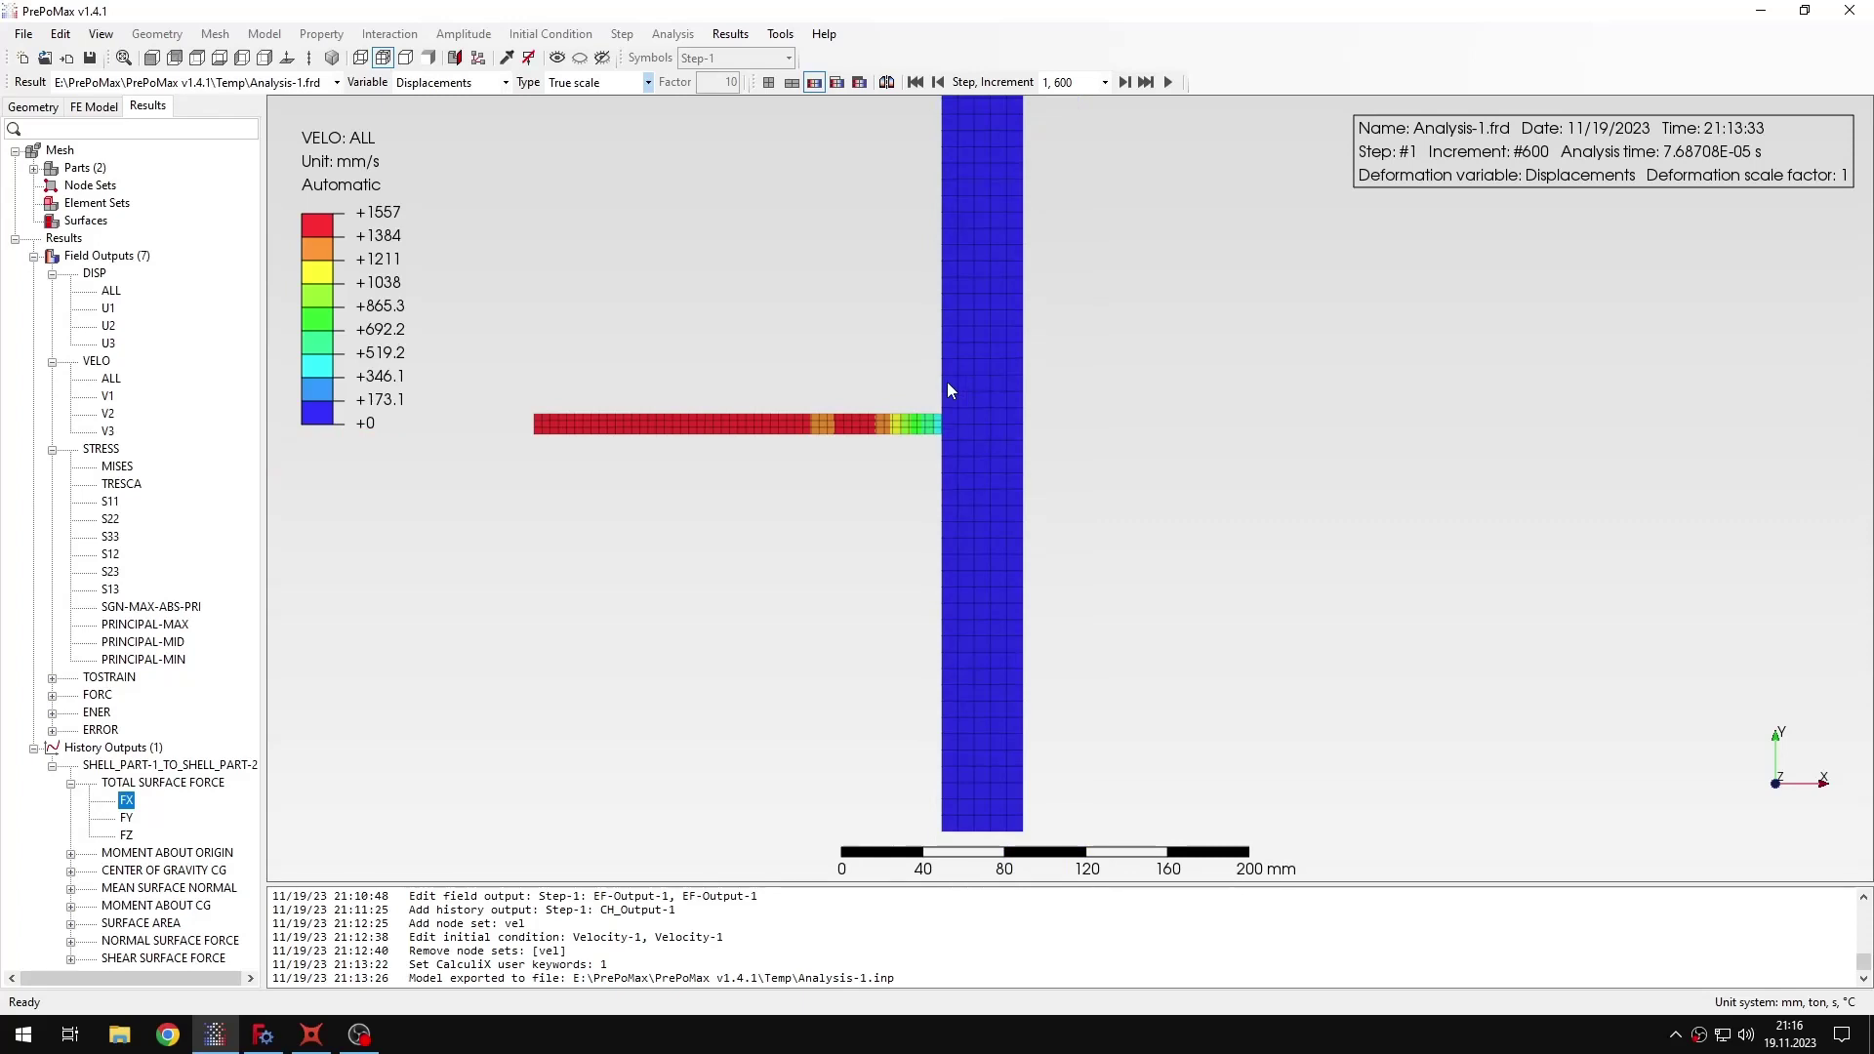
scroll(954, 391, "down", 1)
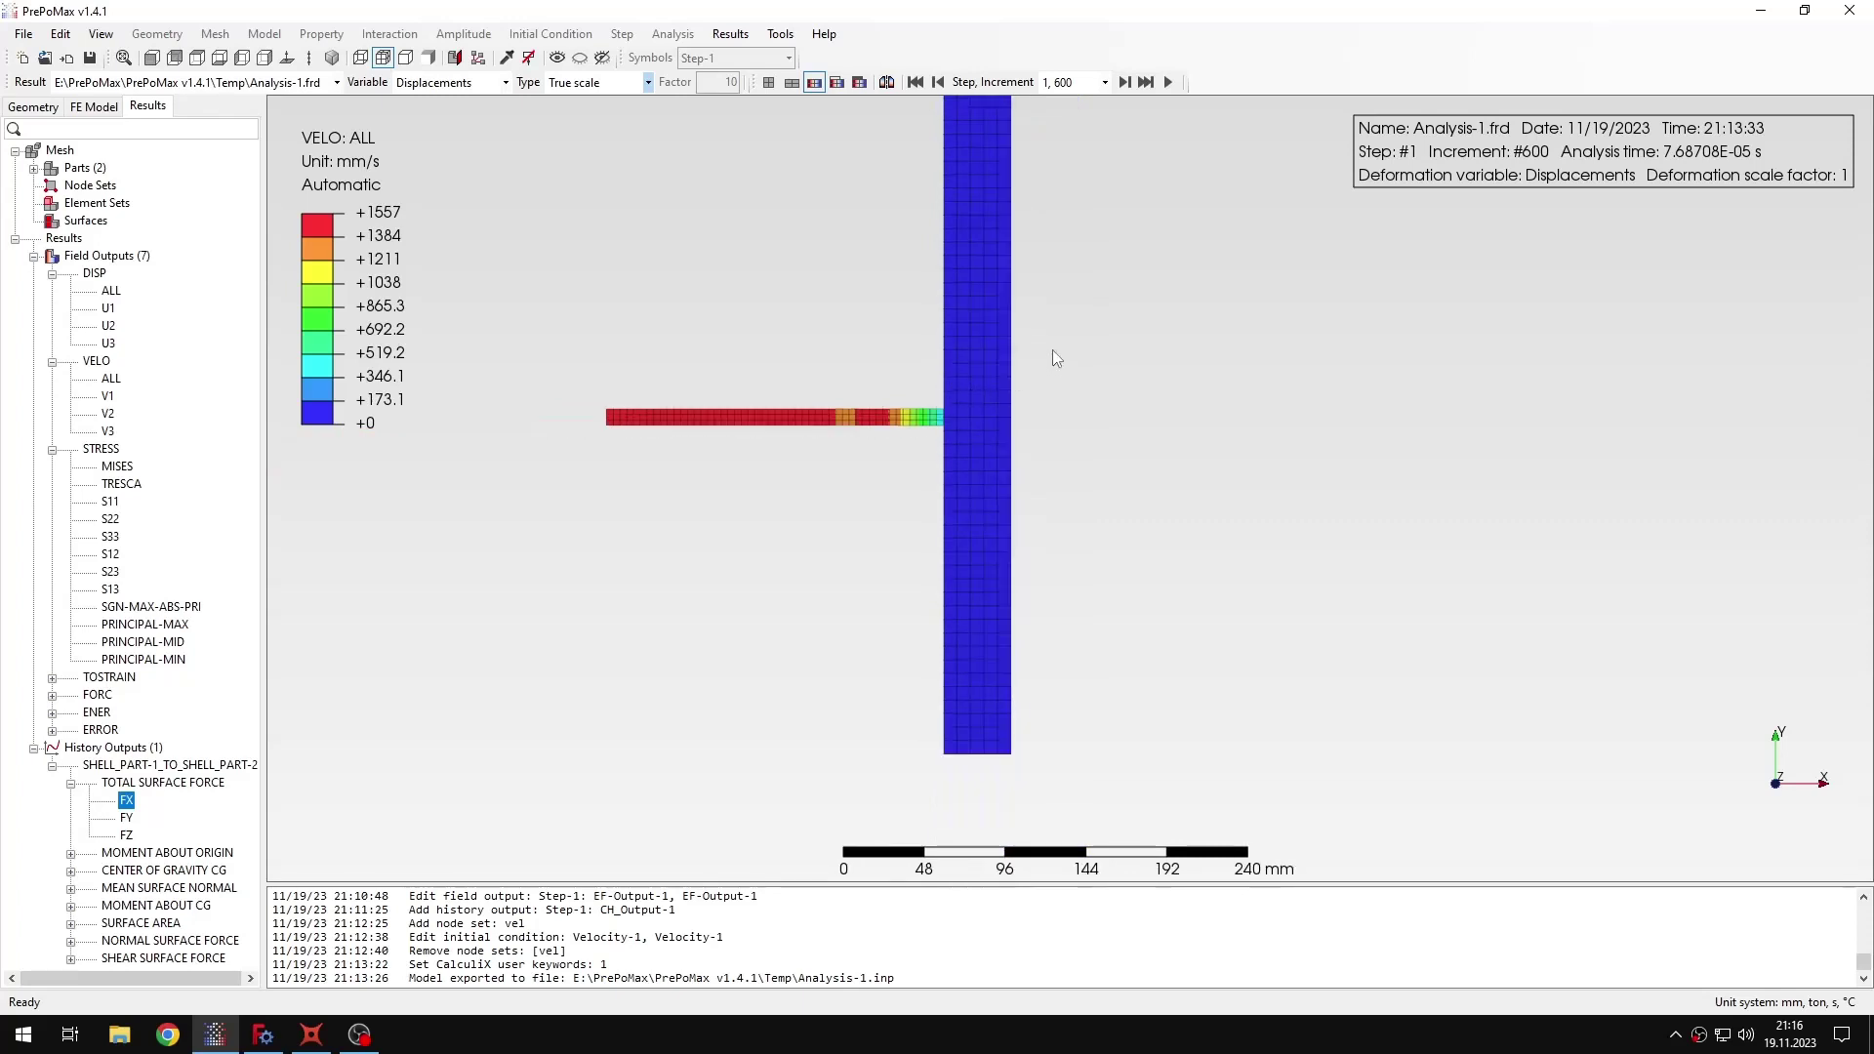
middle_click_drag(1052, 350, 1012, 390)
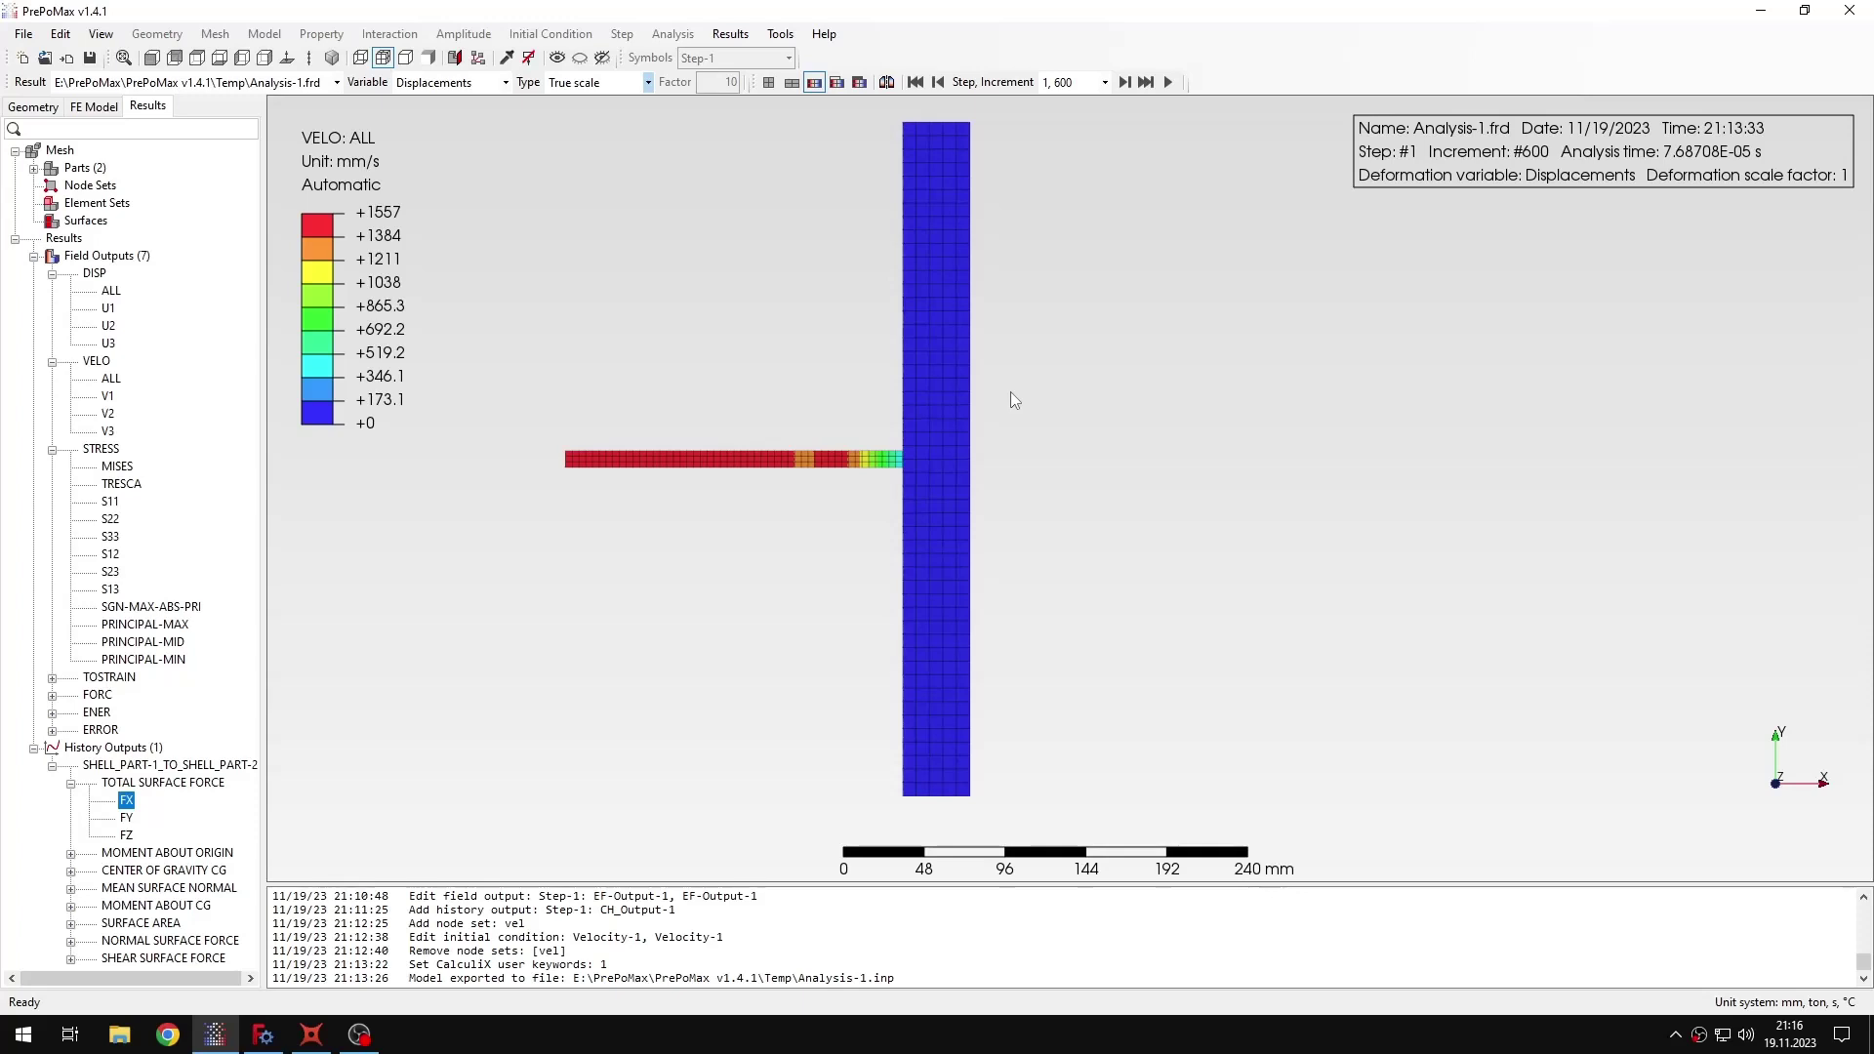